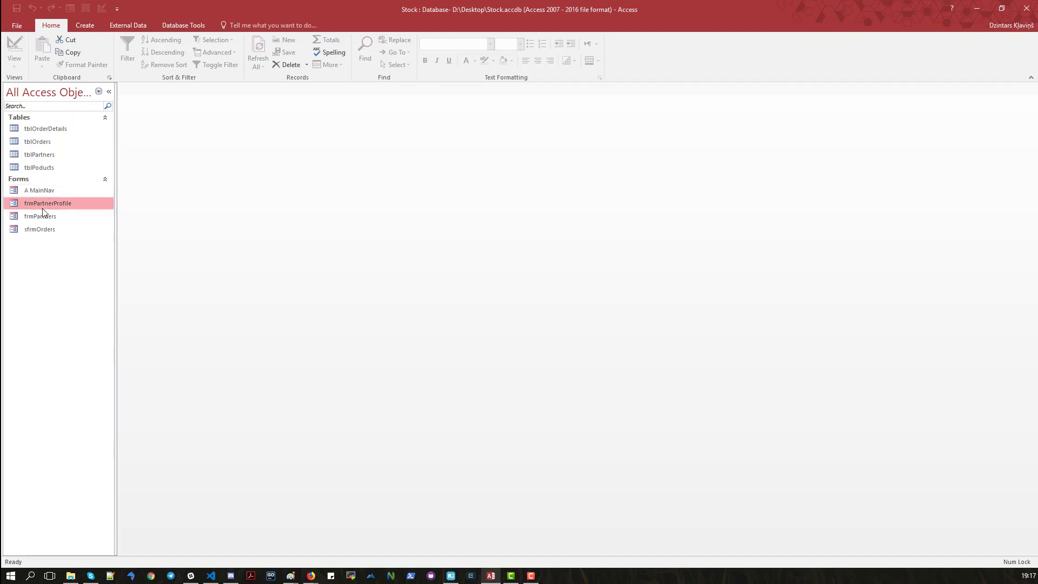
# Delete all four existing forms, from A MainNav through sfrmOrders, from the database.
pyautogui.click(45, 190)
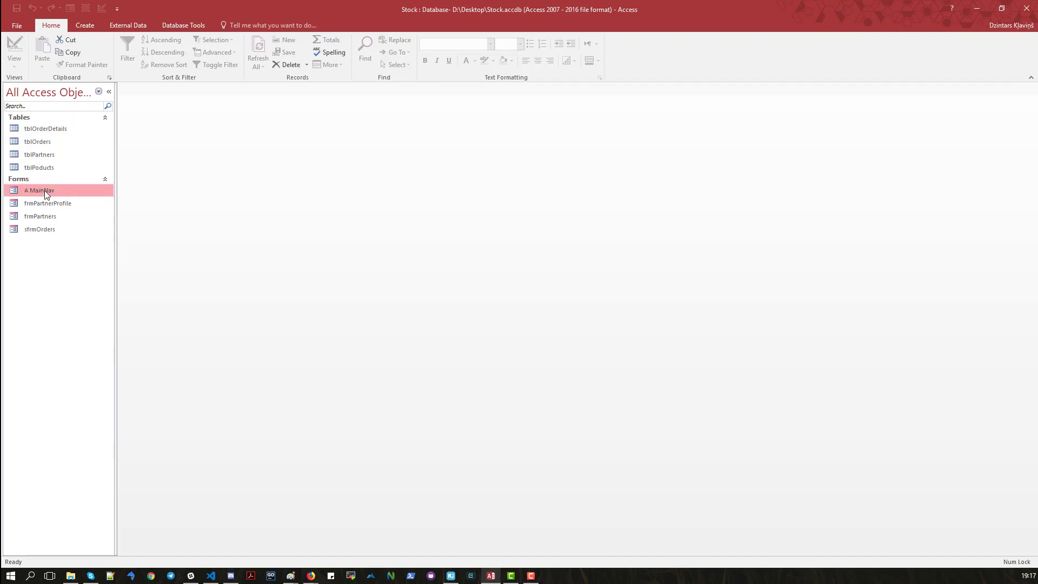
pyautogui.keyDown('shift'); pyautogui.click(49, 231); pyautogui.keyUp('shift')
pyautogui.press('Delete')
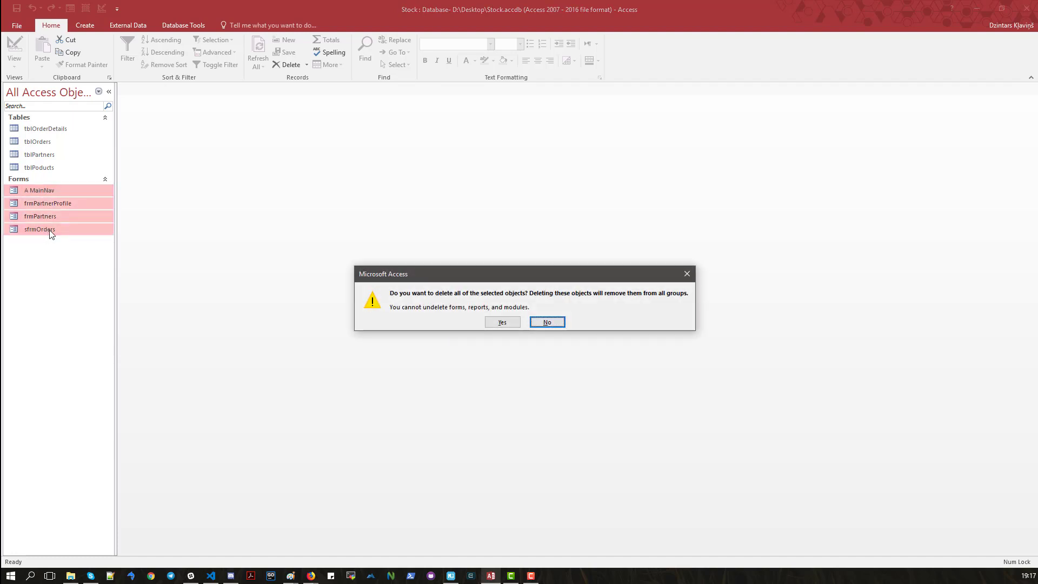
pyautogui.click(505, 323)
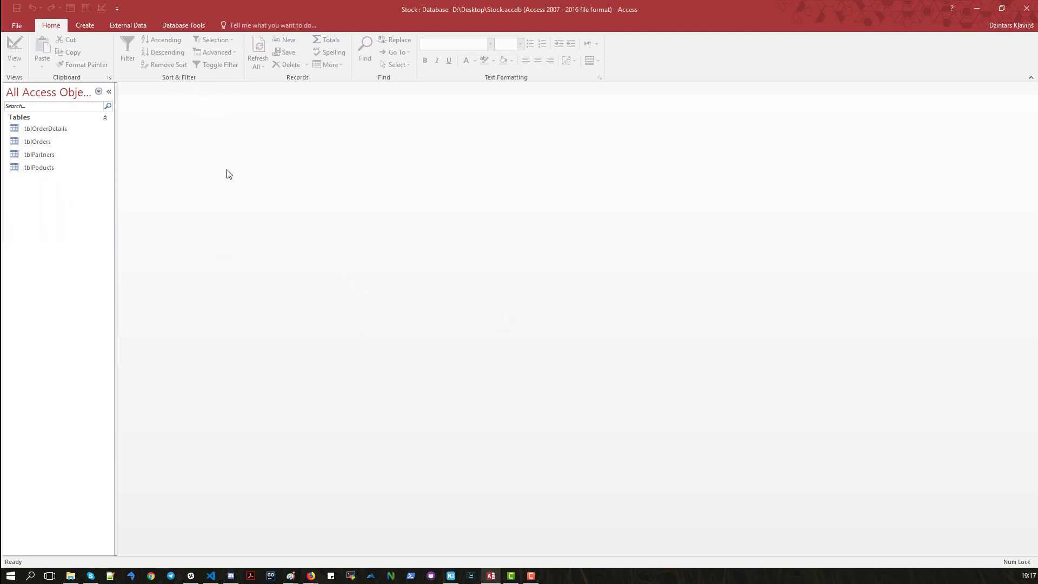
# Create a navigation form with the Horizontal Tabs and Vertical Tabs, Left layout.
pyautogui.click(87, 25)
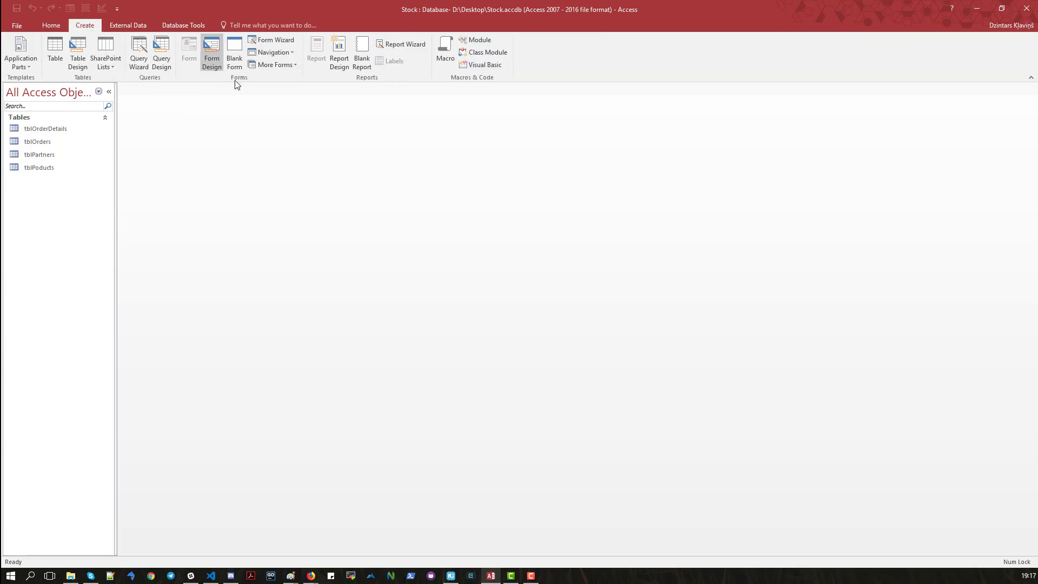
pyautogui.click(284, 53)
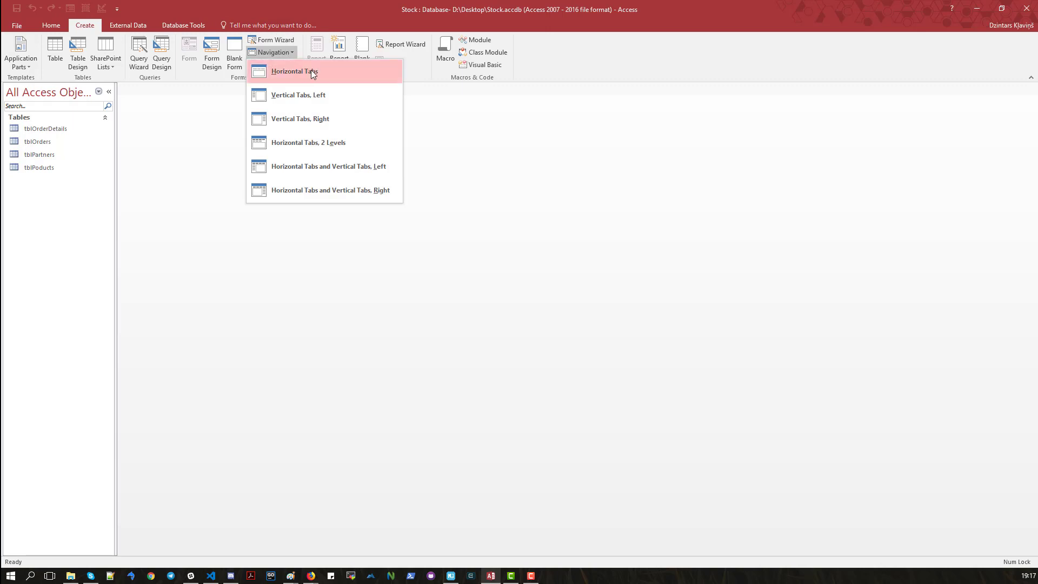
pyautogui.click(302, 168)
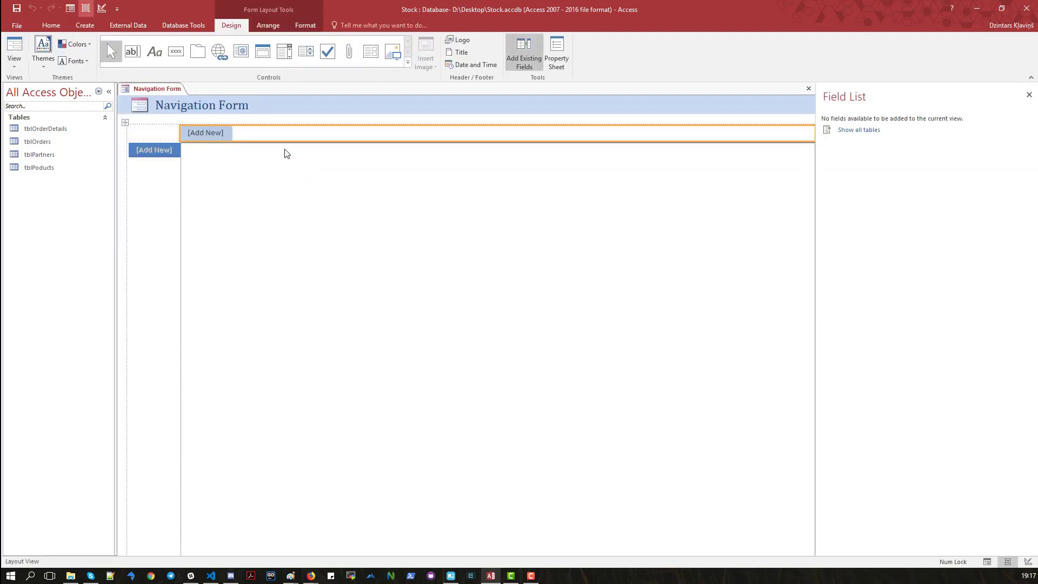
# Delete the title and the logo from the navigation form's header.
pyautogui.click(208, 110)
pyautogui.press('Delete')
pyautogui.click(139, 107)
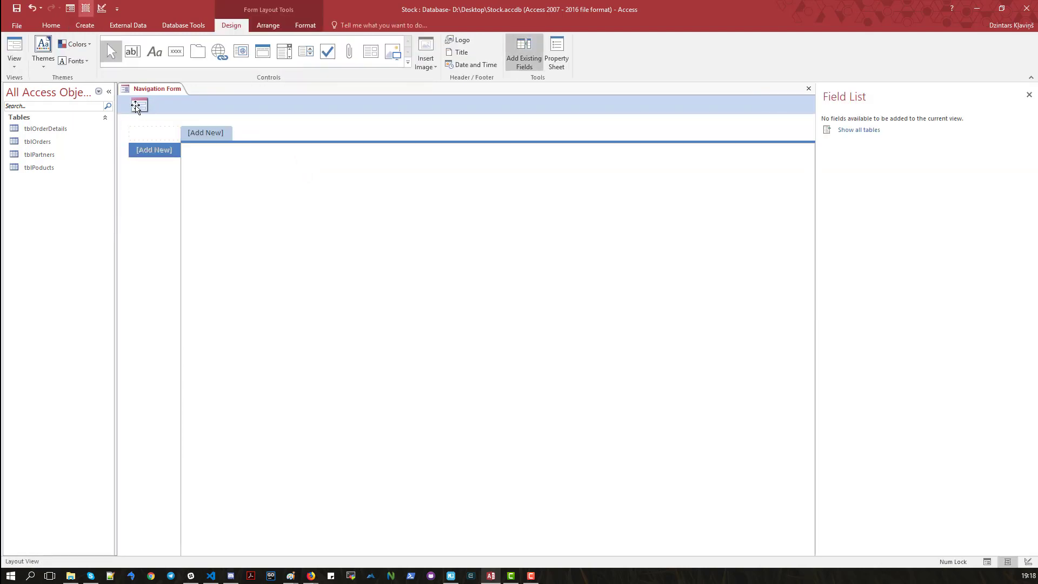
pyautogui.press('Delete')
pyautogui.click(155, 102)
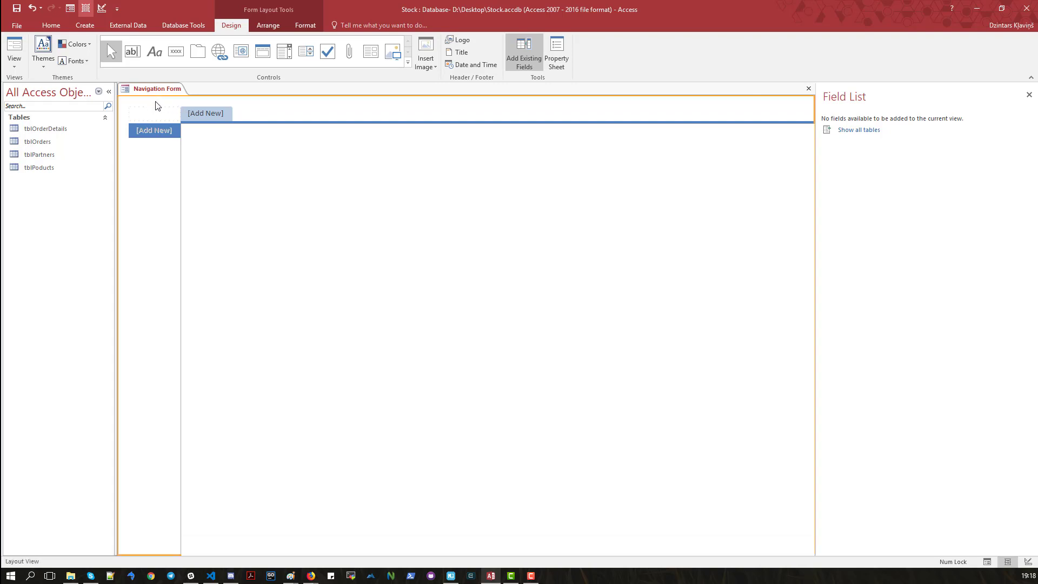
# Move the whole navigation layout flush into the upper-left corner of the form.
pyautogui.click(225, 167)
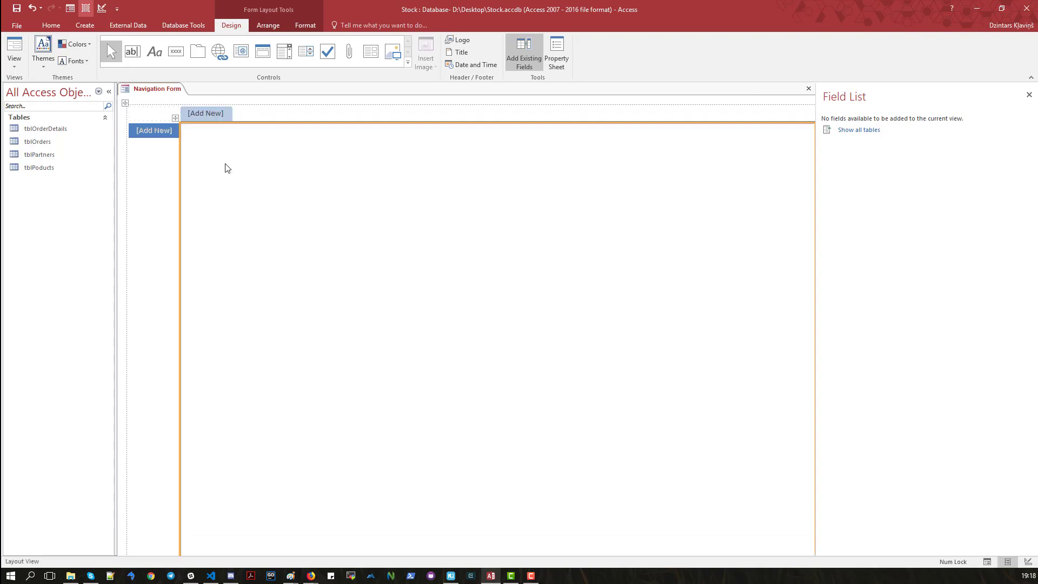
pyautogui.click(154, 110)
pyautogui.moveTo(126, 103); pyautogui.dragTo(86, 80)
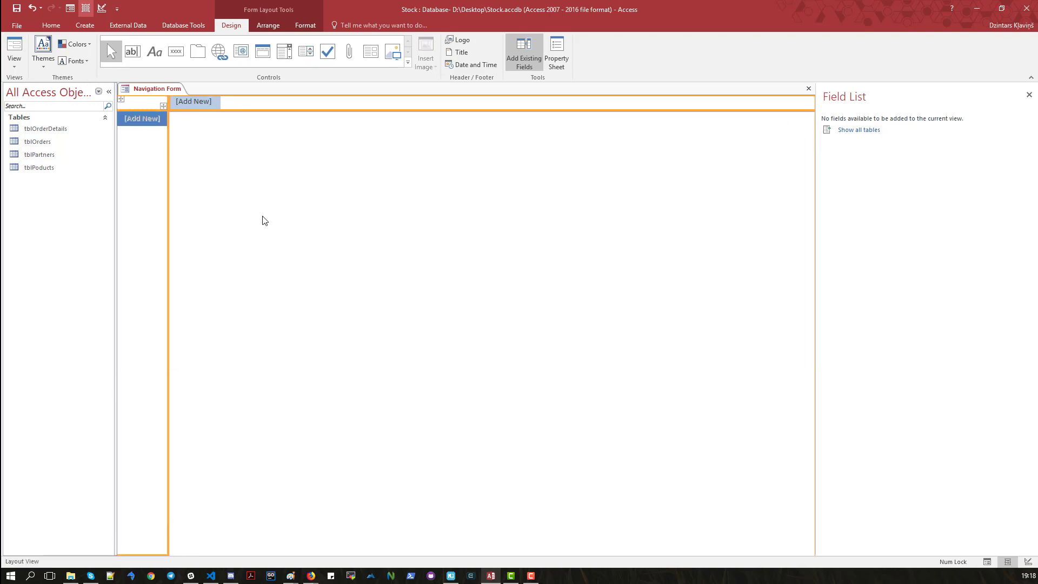
# Save the navigation form under the name MainNav.
pyautogui.rightClick(159, 90)
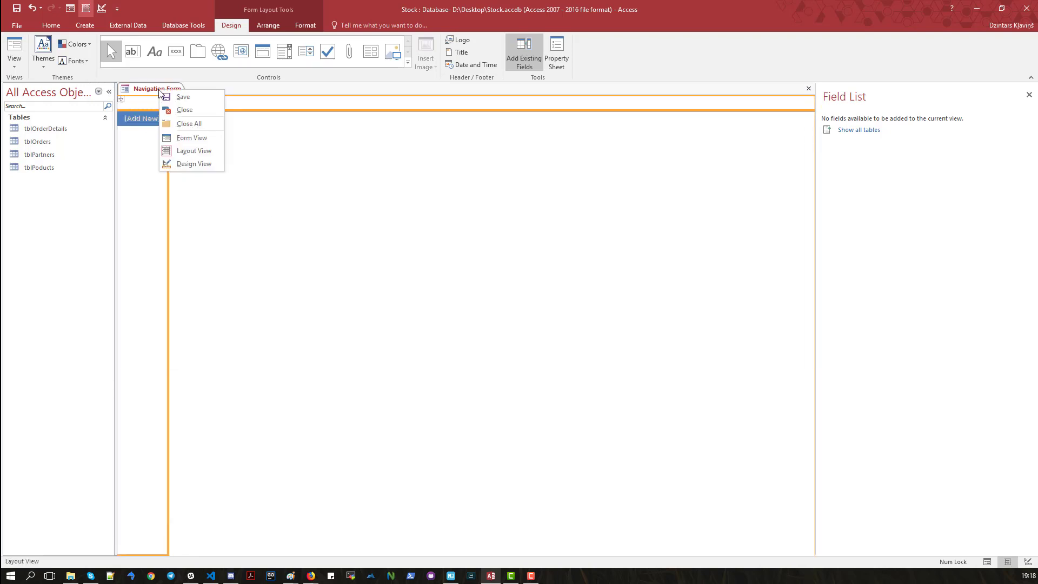
pyautogui.click(197, 100)
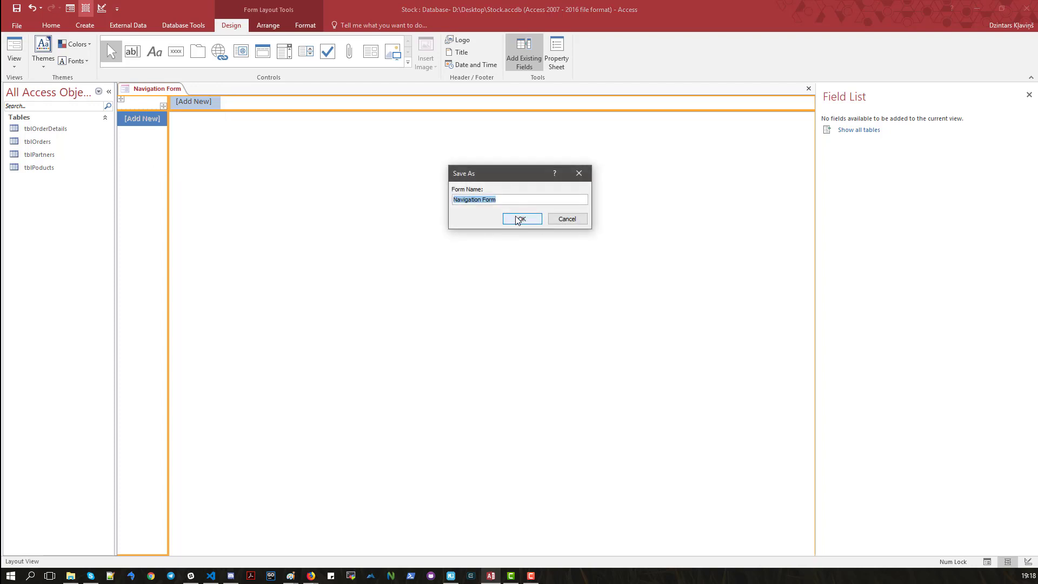
pyautogui.write('MainNav')
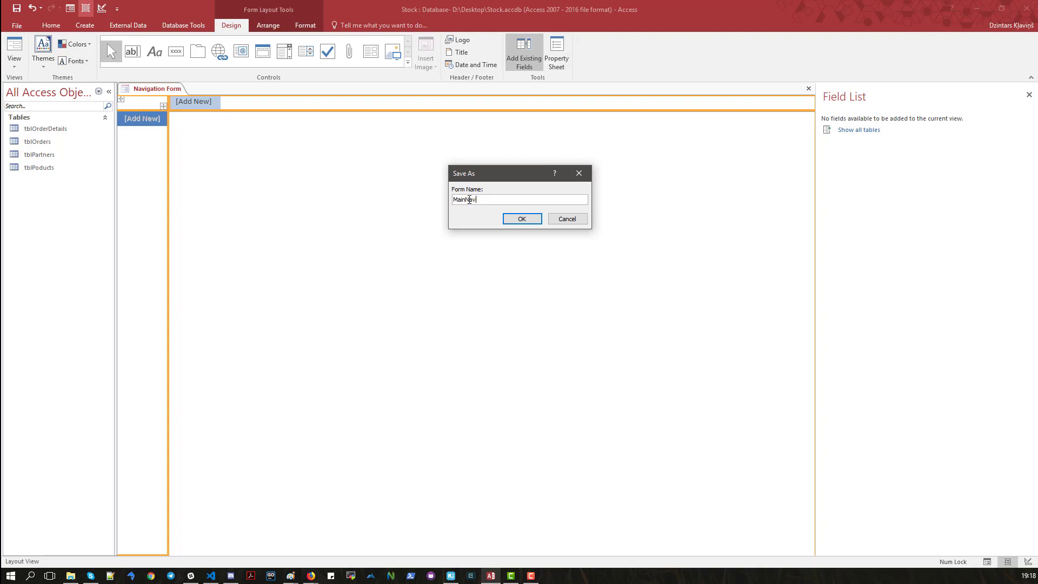
pyautogui.click(529, 220)
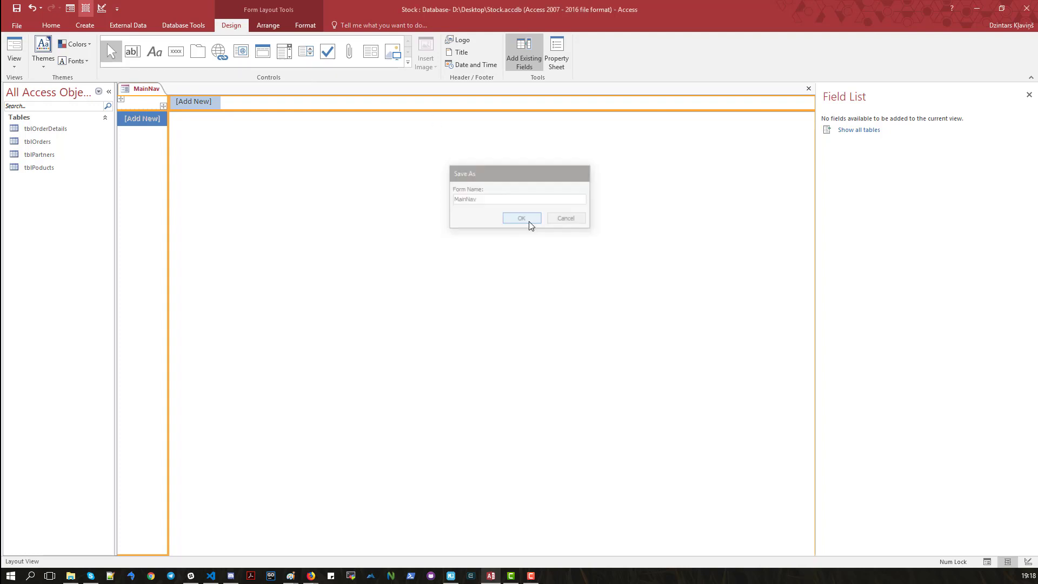
pyautogui.rightClick(148, 90)
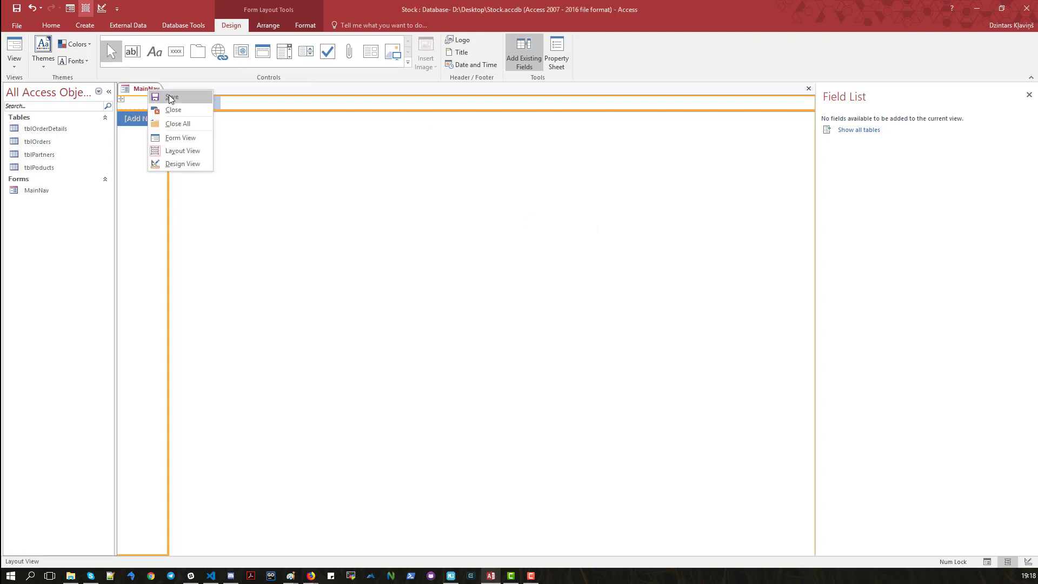
pyautogui.click(175, 97)
pyautogui.rightClick(153, 89)
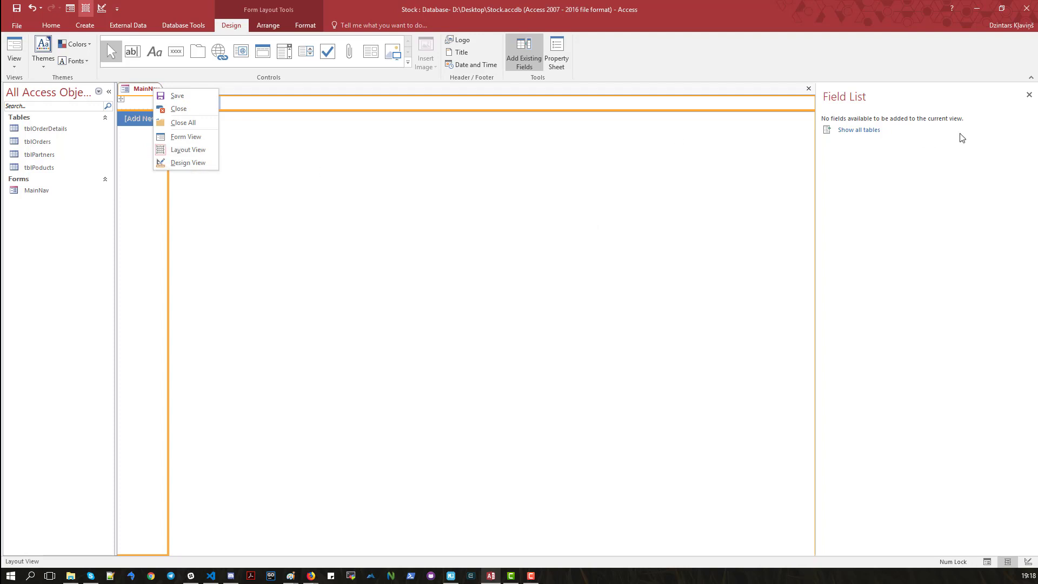
# Display the Property Sheet, caption the first horizontal navigation button Partners, and save MainNav.
pyautogui.click(556, 58)
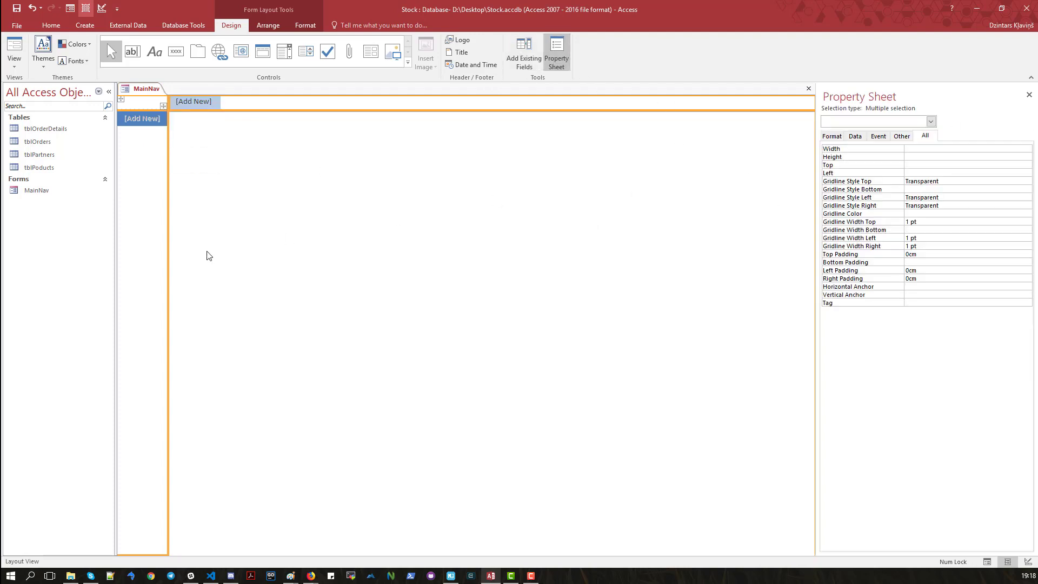
pyautogui.click(193, 103)
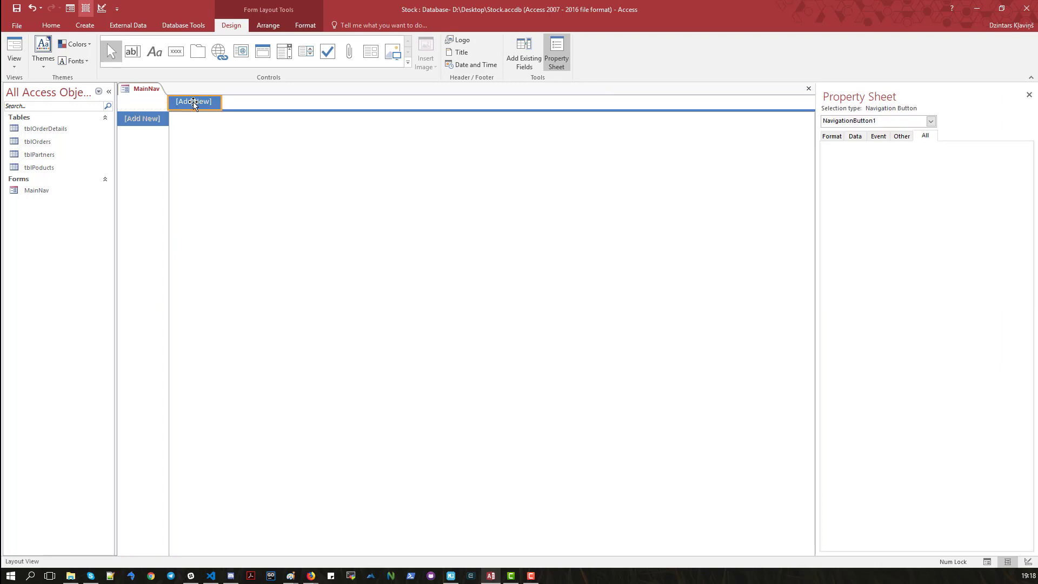
pyautogui.rightClick(194, 103)
pyautogui.click(190, 105)
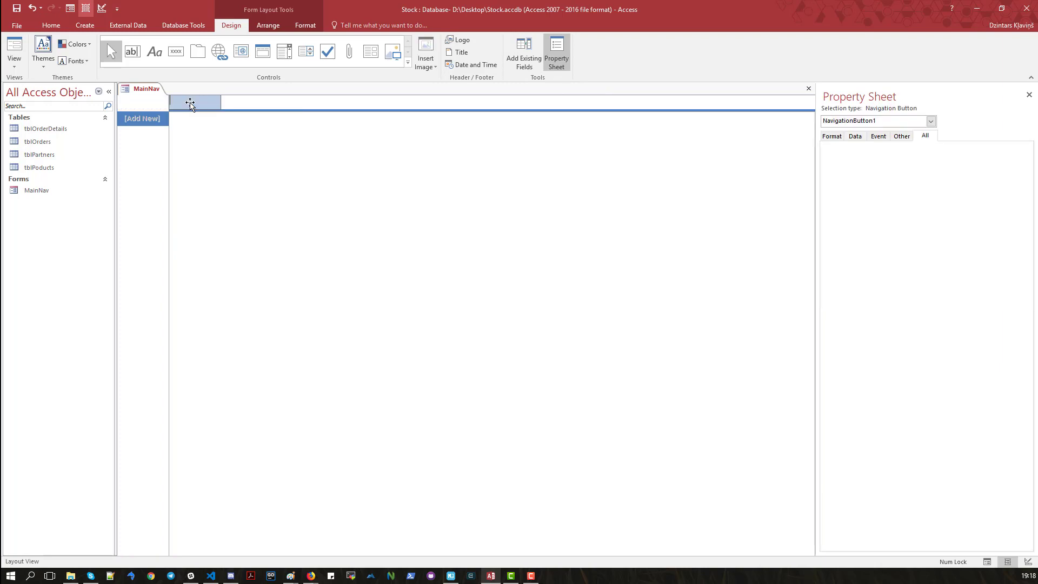
pyautogui.write('Partners')
pyautogui.click(346, 196)
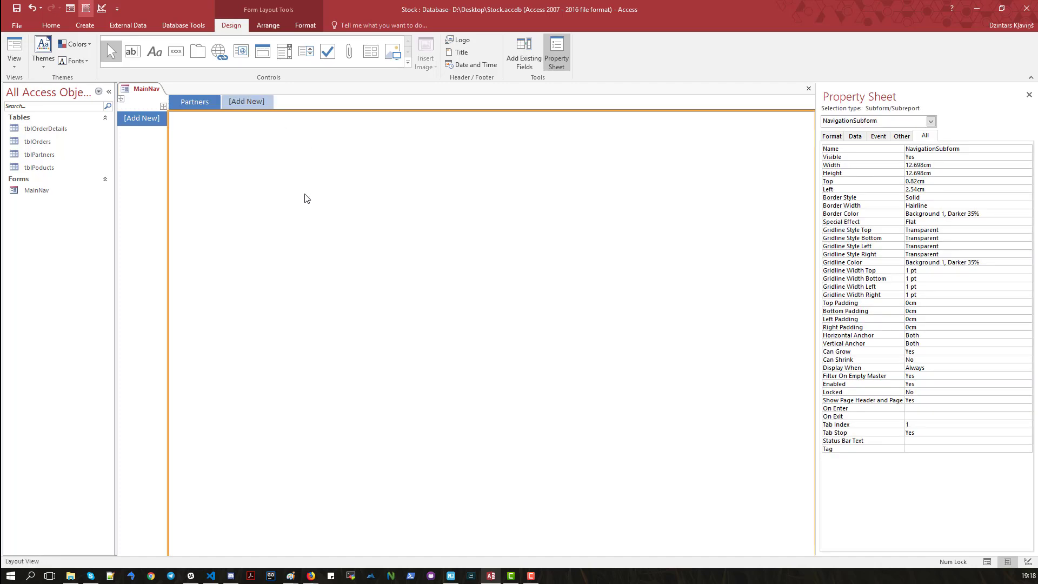
pyautogui.rightClick(152, 92)
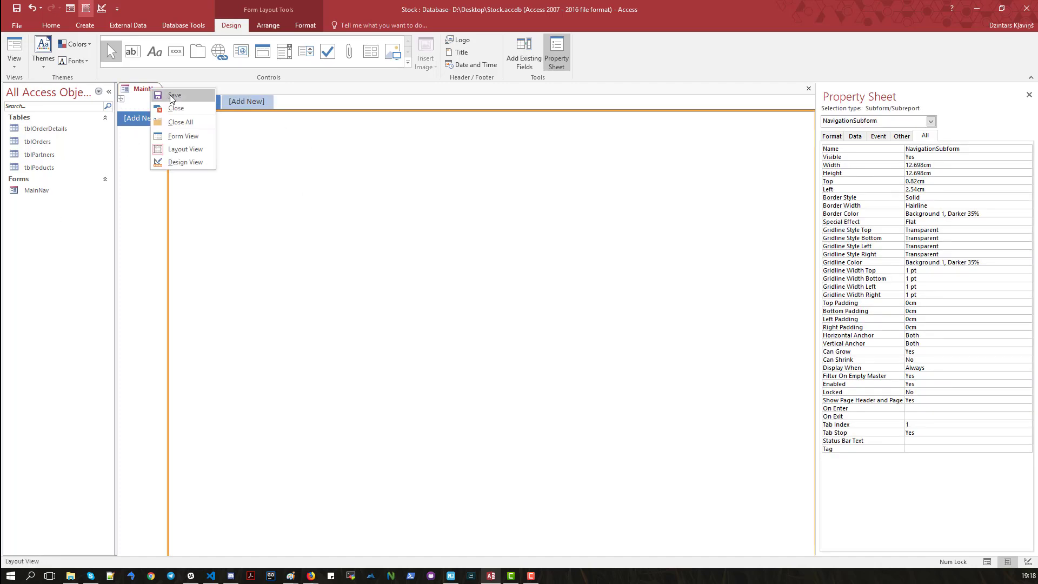
pyautogui.click(154, 95)
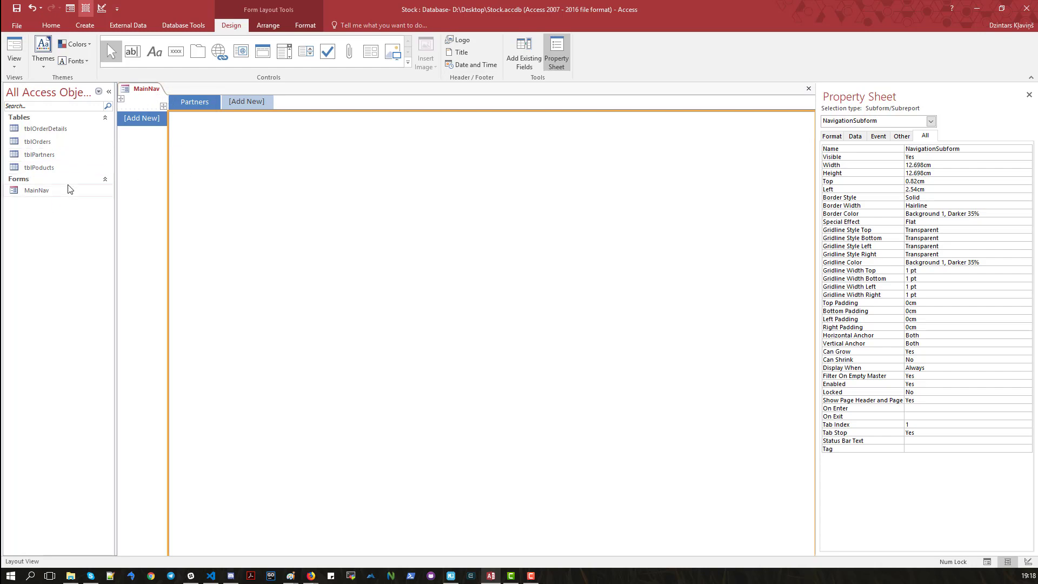
# Create a blank form and display its Property Sheet.
pyautogui.click(87, 26)
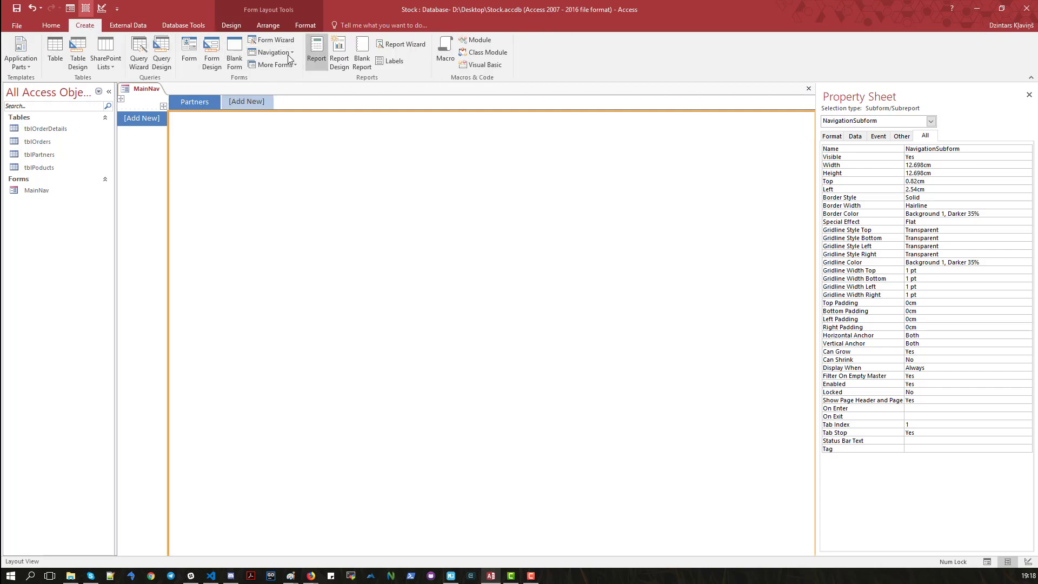
pyautogui.click(234, 49)
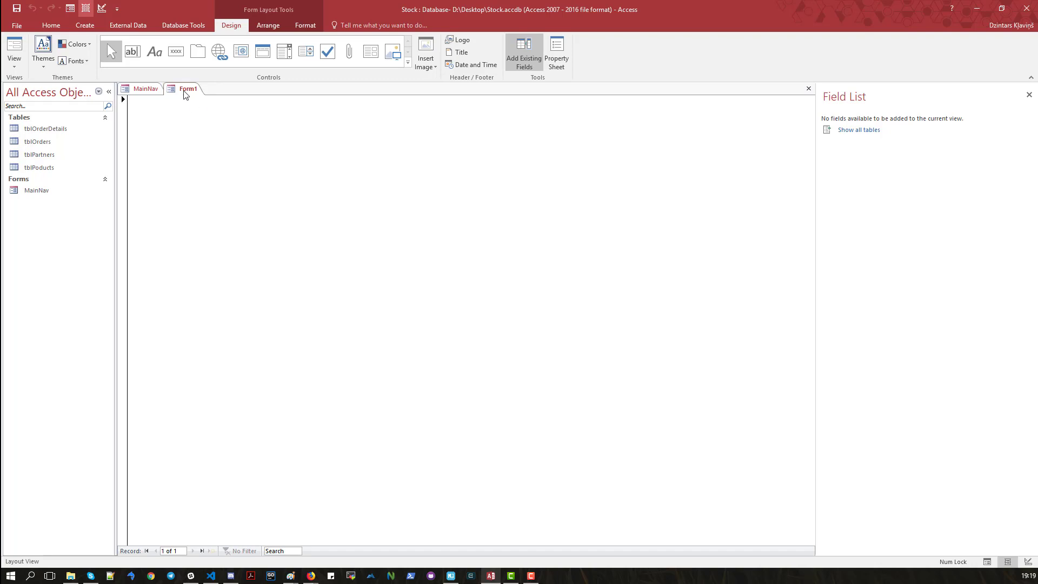
pyautogui.click(557, 51)
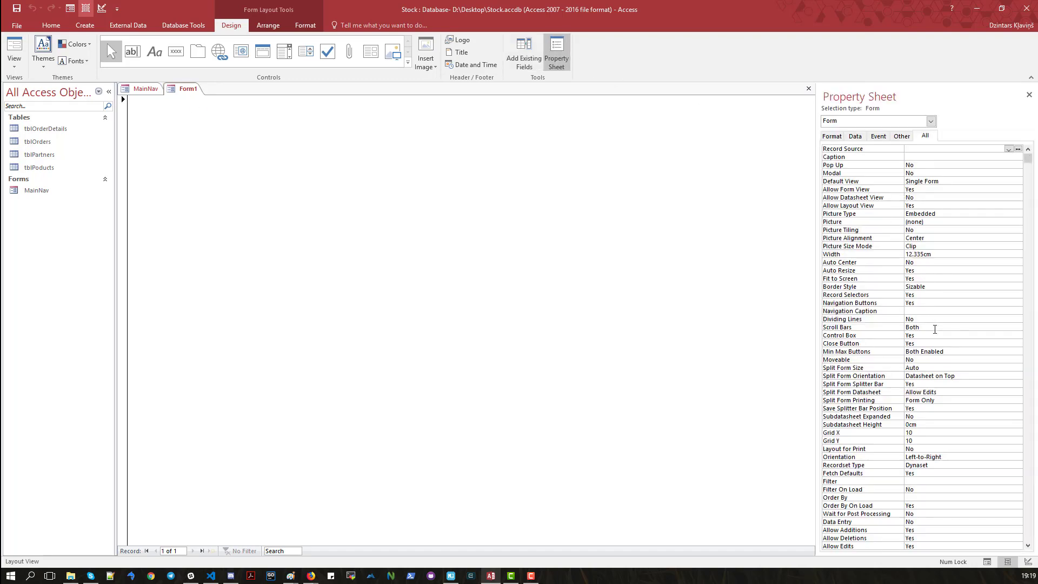
# Set the blank form's Record Selectors property to No.
pyautogui.click(935, 328)
pyautogui.click(931, 293)
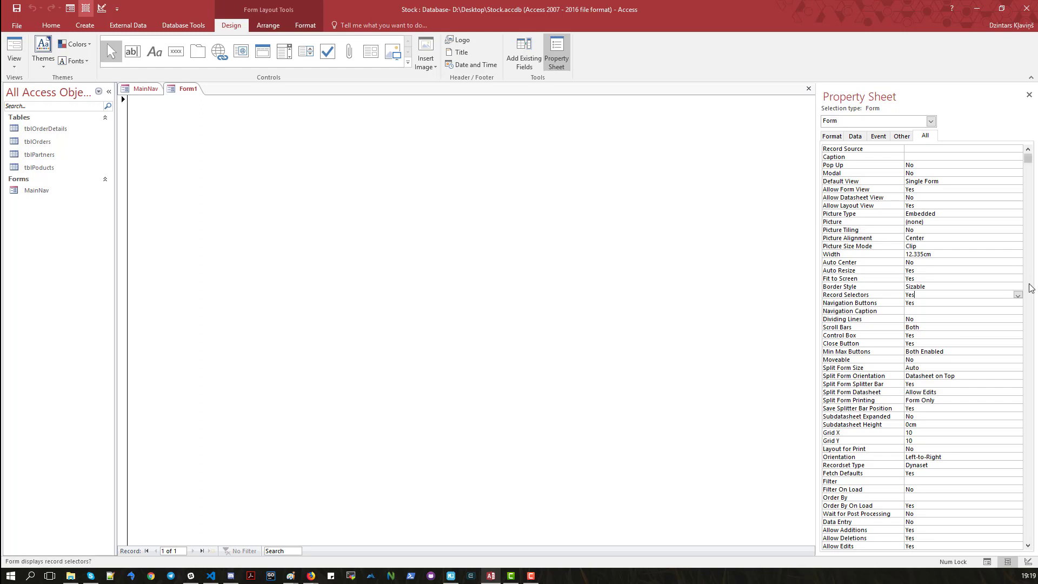
pyautogui.click(1018, 295)
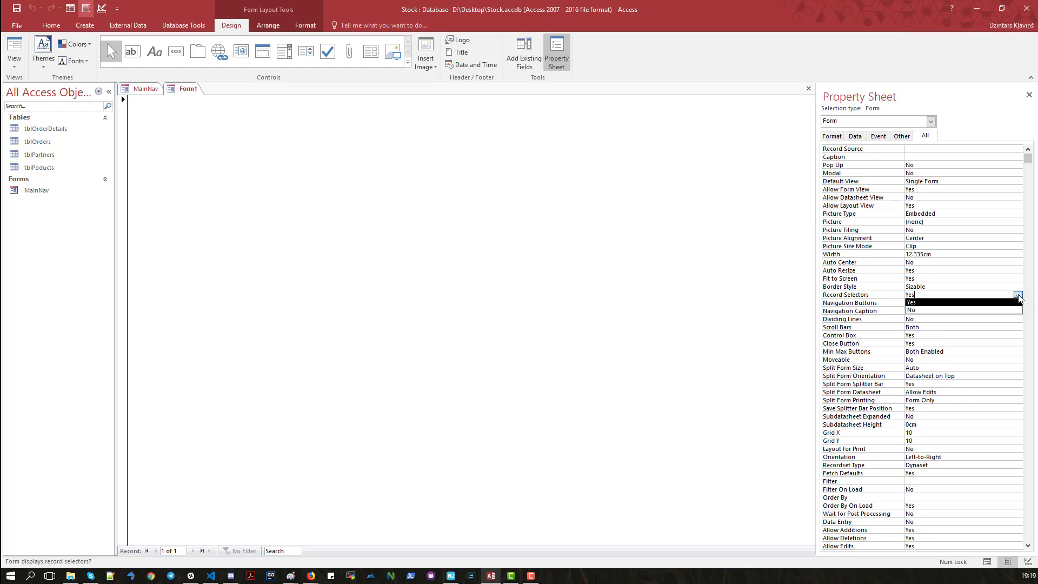
pyautogui.click(932, 311)
pyautogui.press('Return')
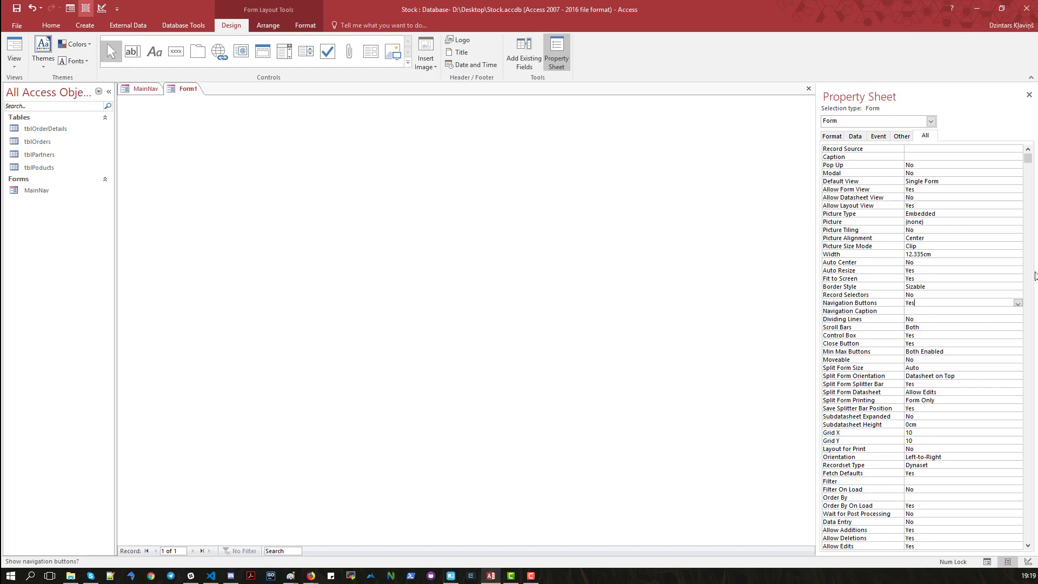
# Set the blank form's Navigation Buttons to No and its Scroll Bars to Neither.
pyautogui.click(1018, 302)
pyautogui.click(918, 322)
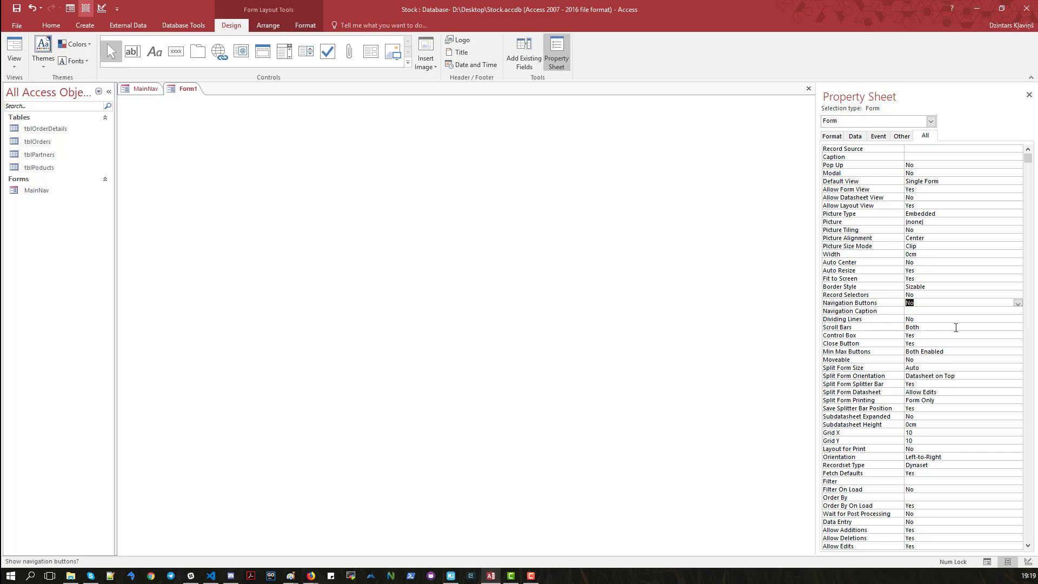
pyautogui.click(956, 328)
pyautogui.click(1018, 328)
pyautogui.click(941, 334)
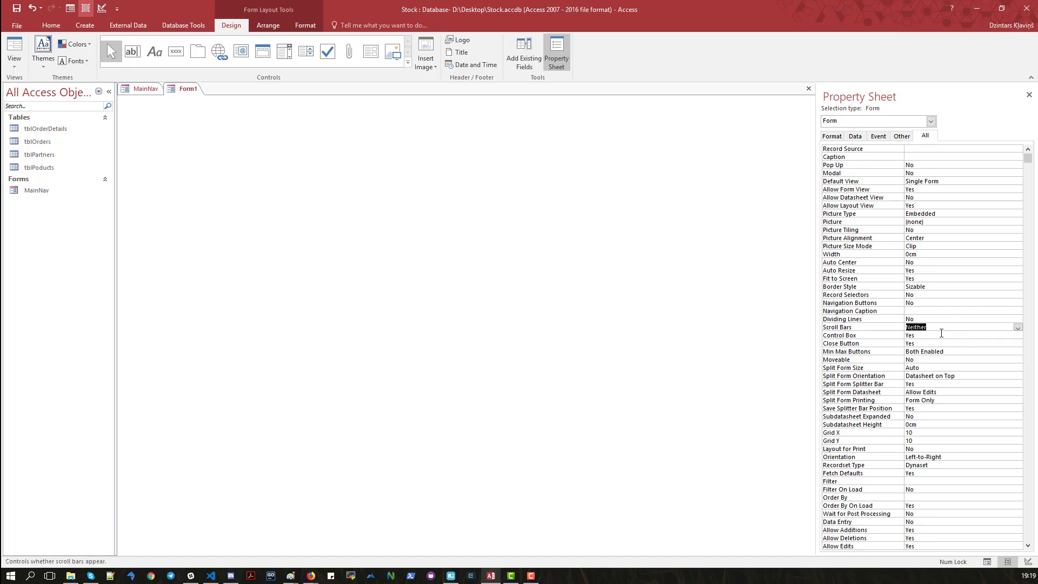
# Save the blank form under the name frmSuppliers.
pyautogui.rightClick(191, 89)
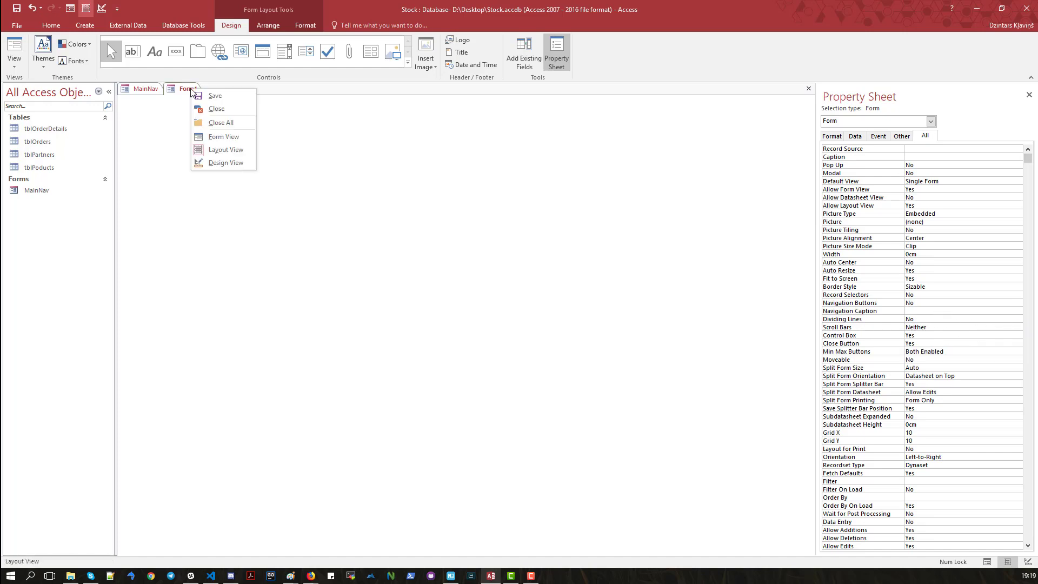
pyautogui.click(225, 95)
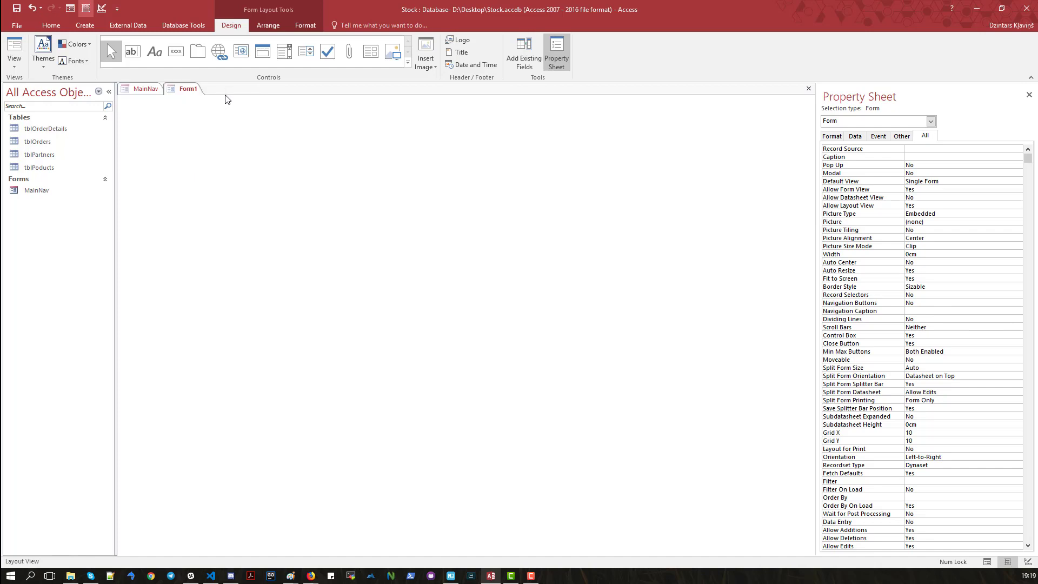
pyautogui.write('frmSuppliers')
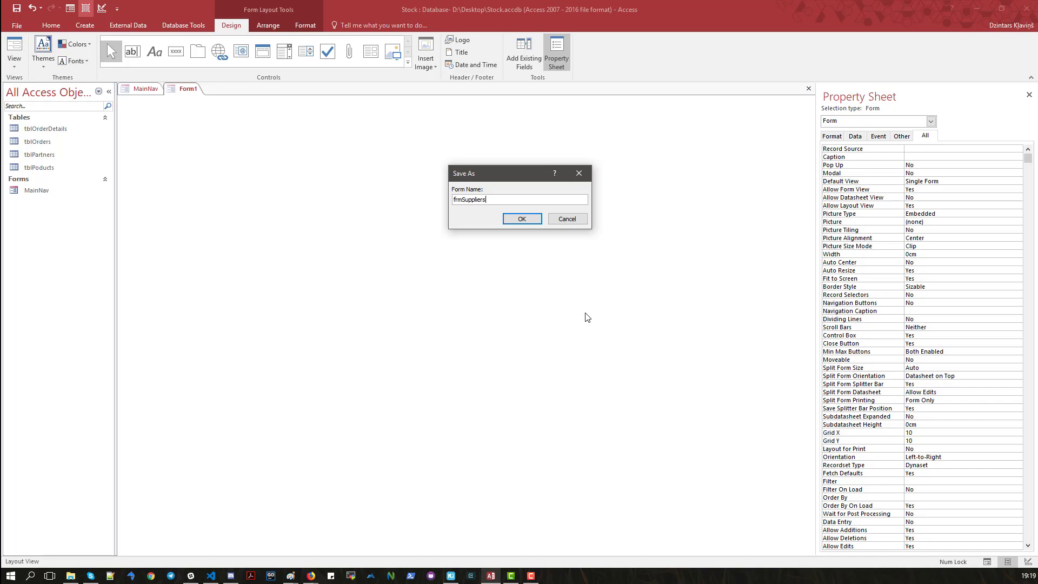
pyautogui.click(524, 220)
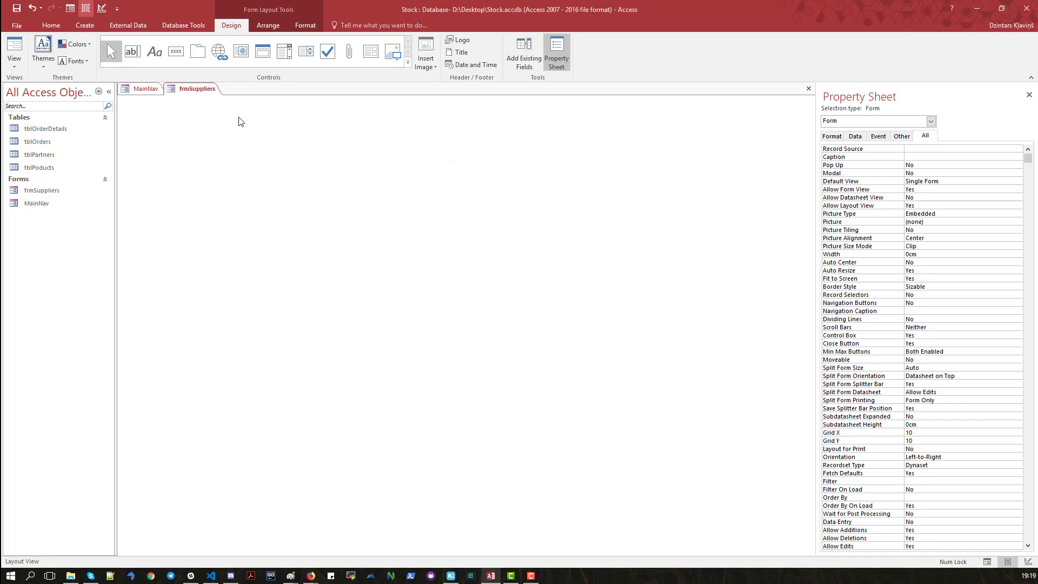
# Close the frmSuppliers form.
pyautogui.rightClick(198, 91)
pyautogui.rightClick(197, 91)
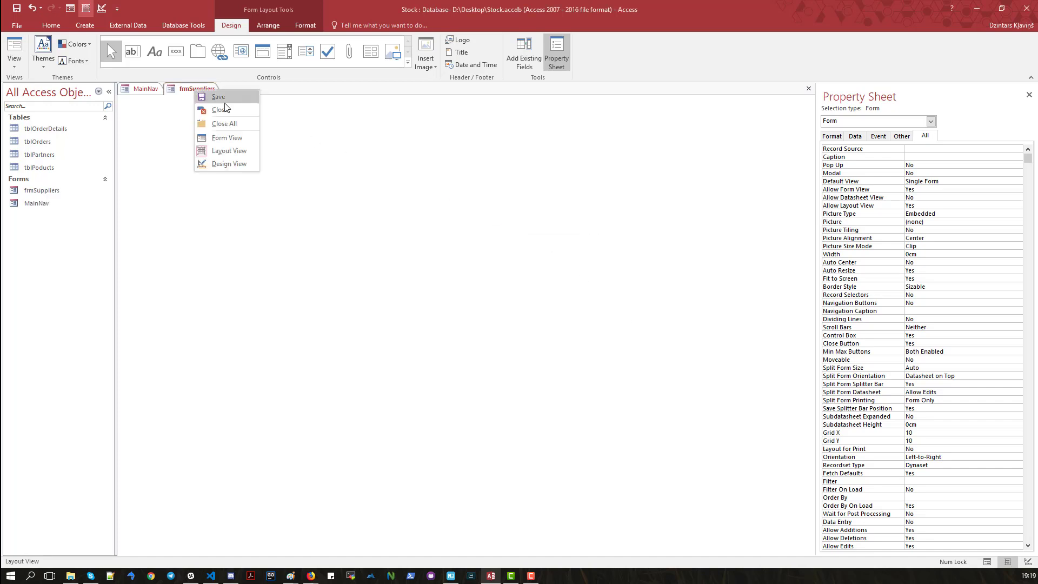
pyautogui.click(235, 111)
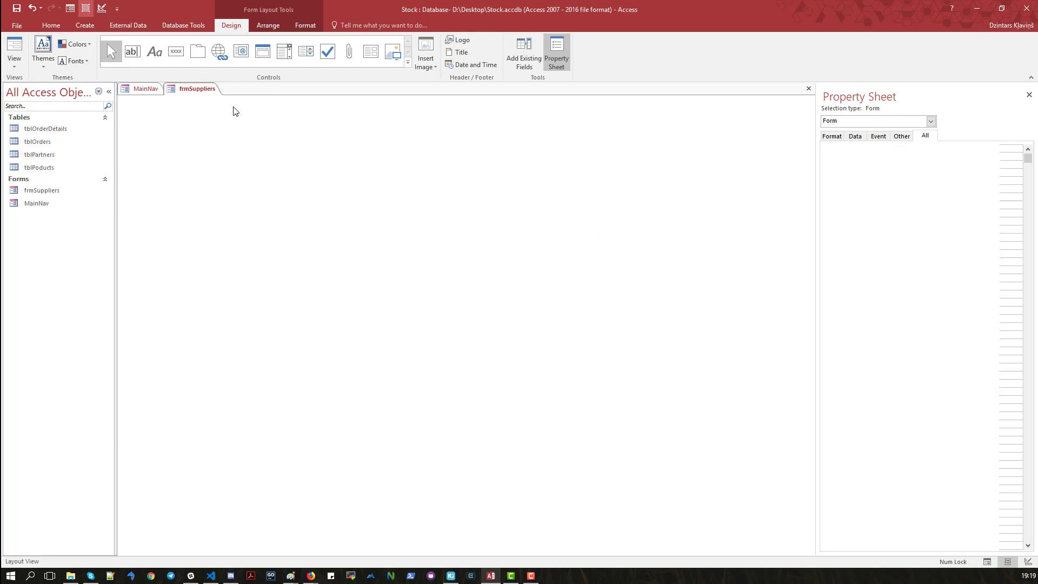
# Open the tblOrders table in Design View and select its partner_id field.
pyautogui.click(42, 144)
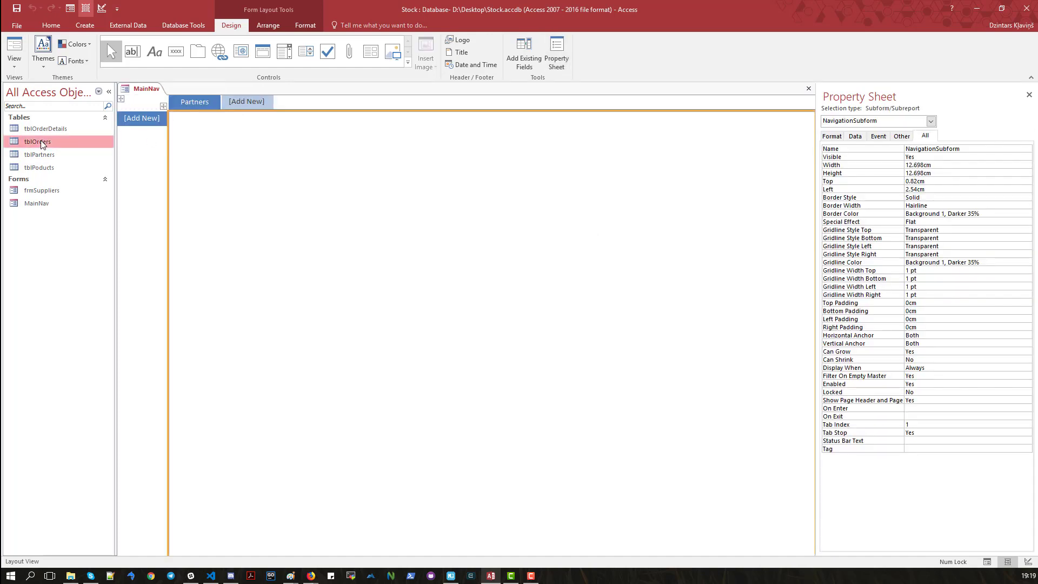
pyautogui.rightClick(42, 144)
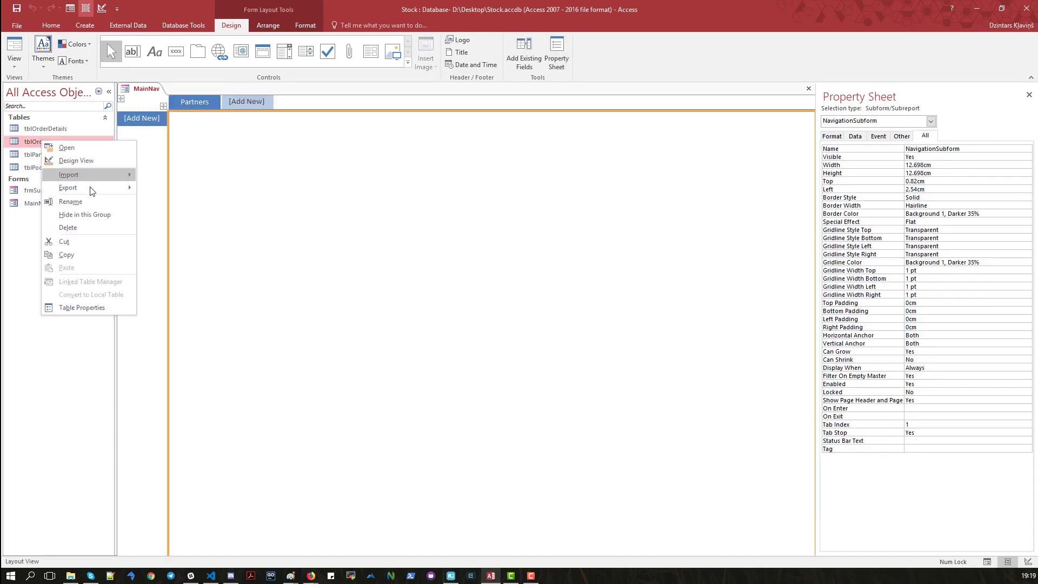
pyautogui.click(89, 164)
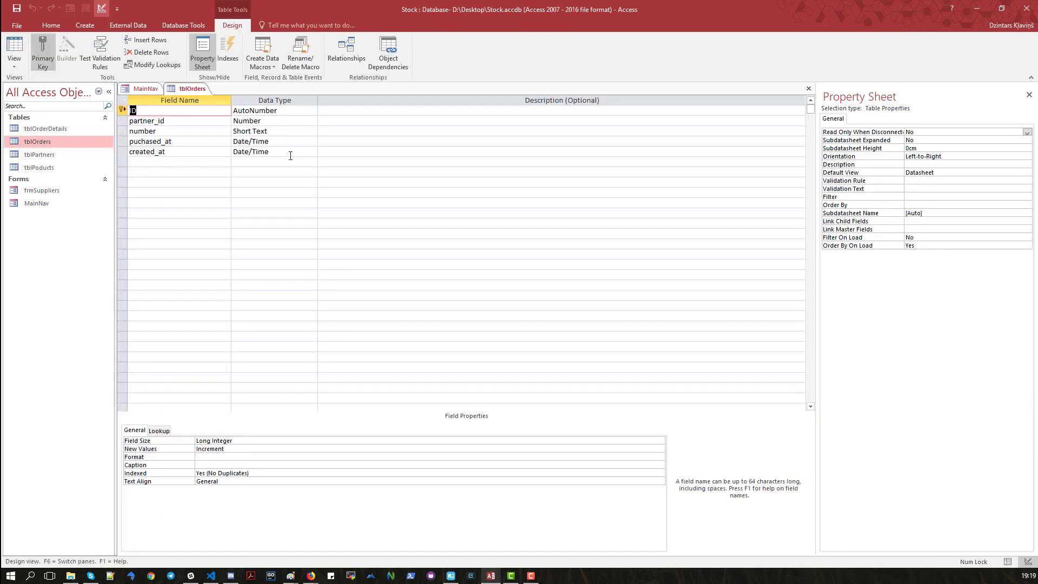
pyautogui.click(172, 121)
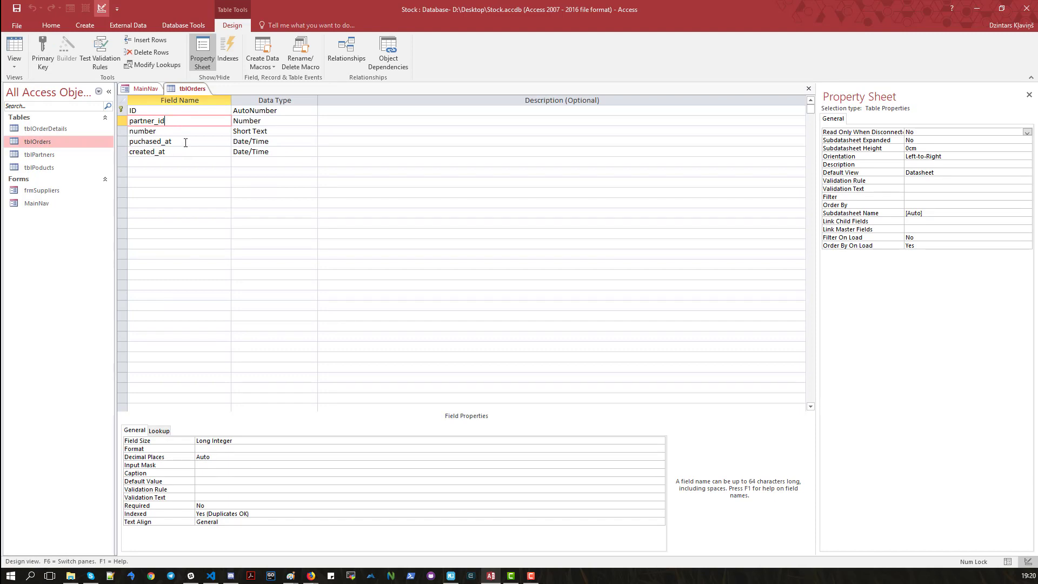
# View the records in the tblPartners table, and return to the tblOrders design.
pyautogui.doubleClick(50, 152)
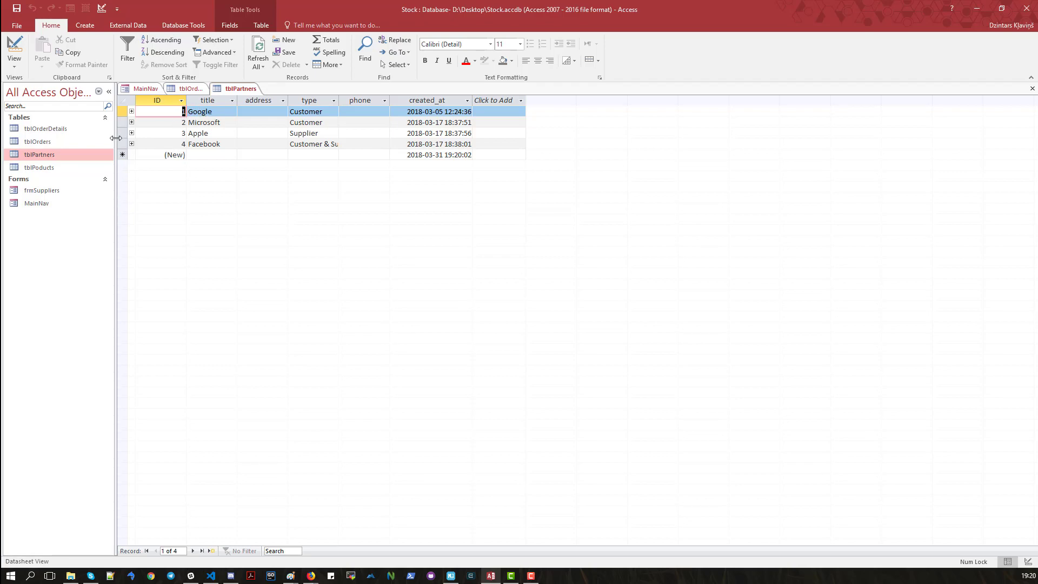
pyautogui.click(62, 141)
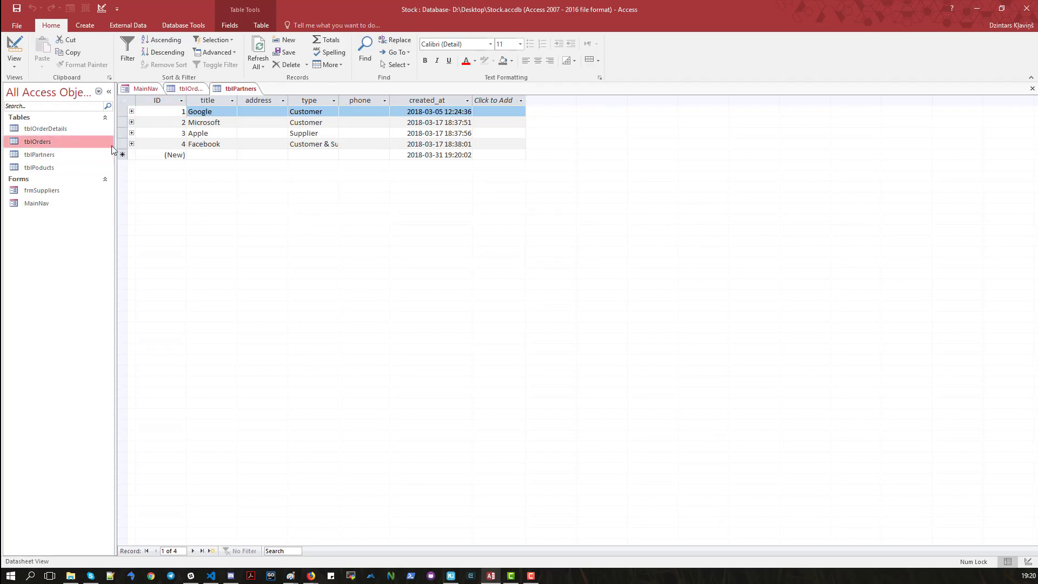
pyautogui.click(192, 89)
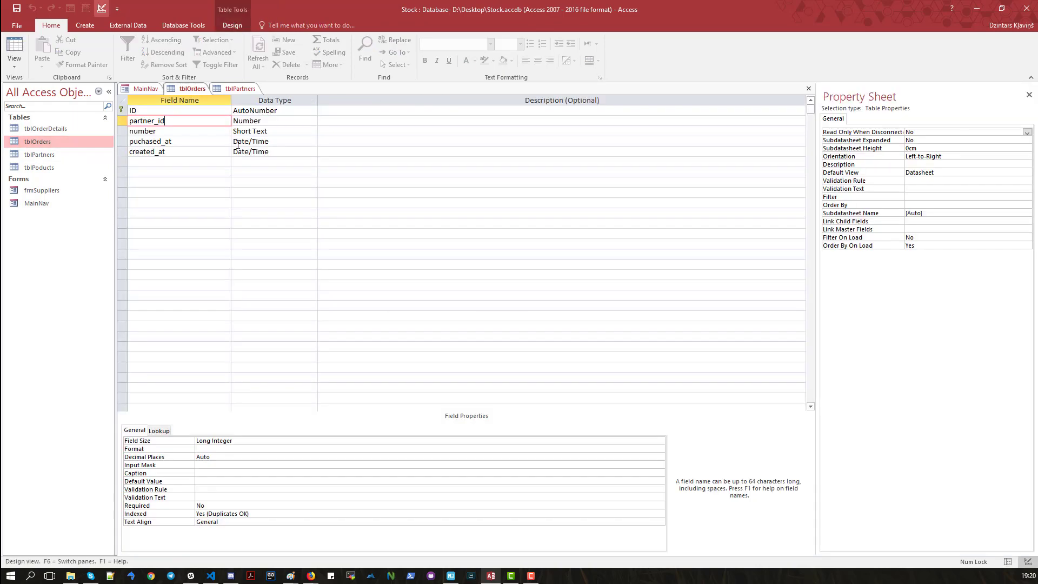
# Try to run the Lookup Wizard on the partner_id field's data type in tblOrders.
pyautogui.click(276, 121)
pyautogui.click(313, 121)
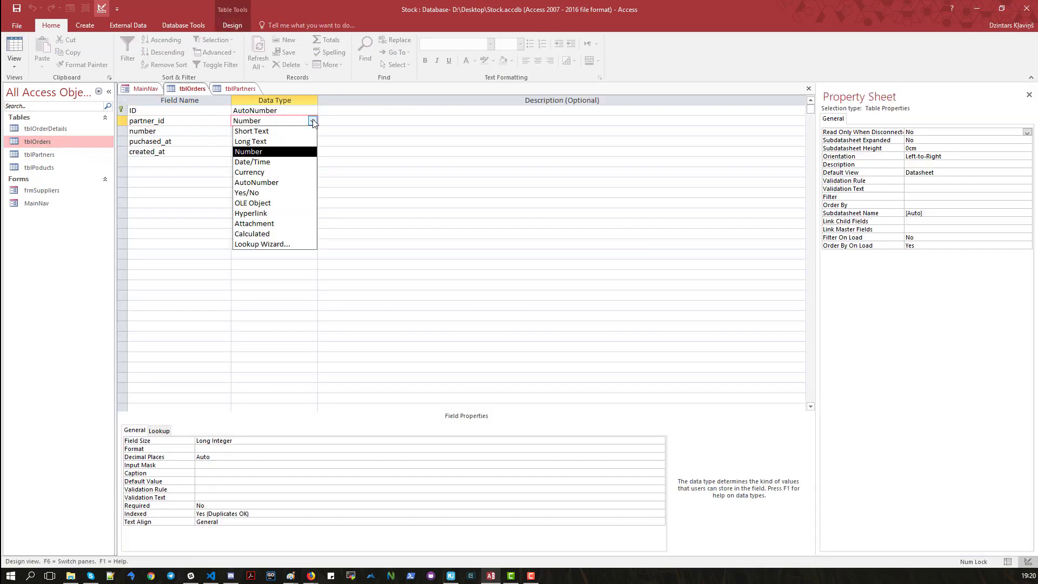
pyautogui.click(276, 245)
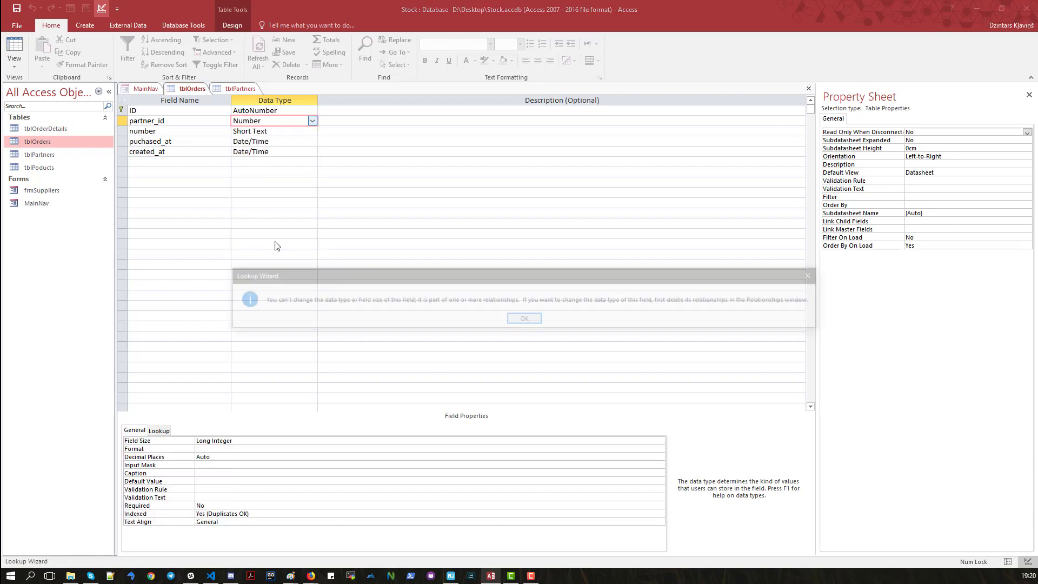
pyautogui.click(527, 319)
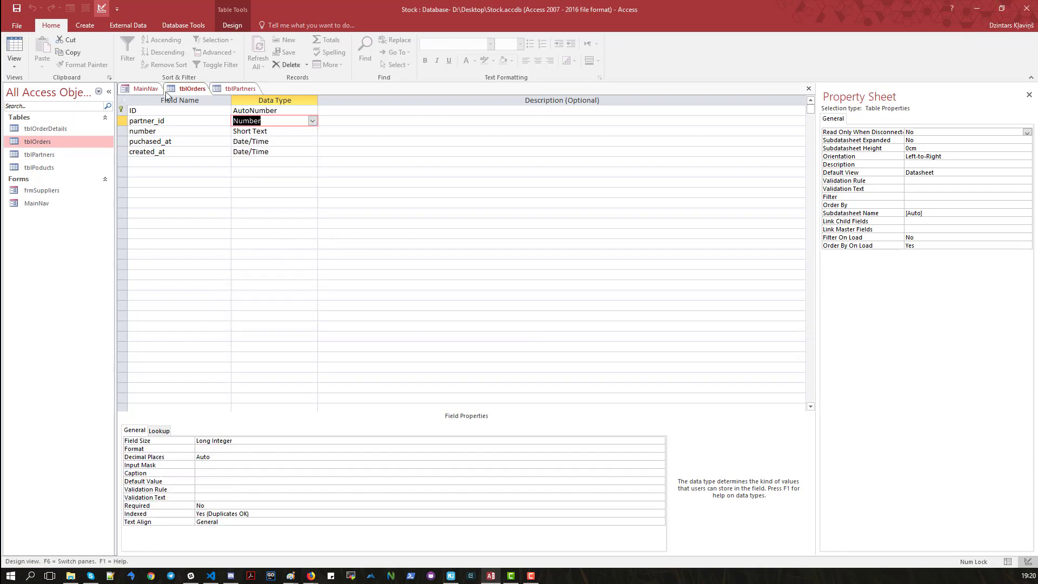
# Close the tblPartners table and the MainNav form, leaving only tblOrders open.
pyautogui.rightClick(236, 88)
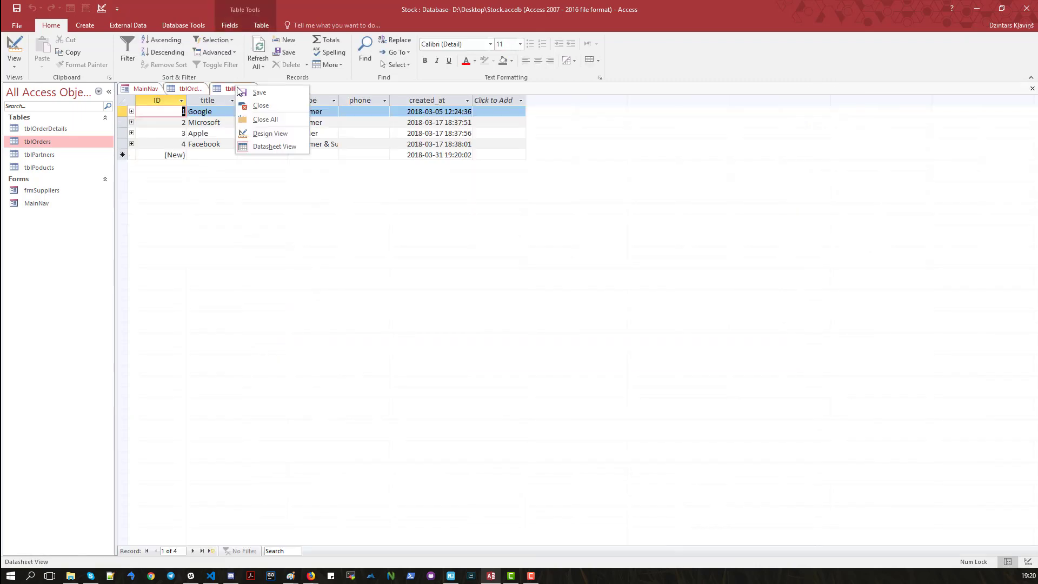
pyautogui.click(255, 106)
pyautogui.rightClick(154, 91)
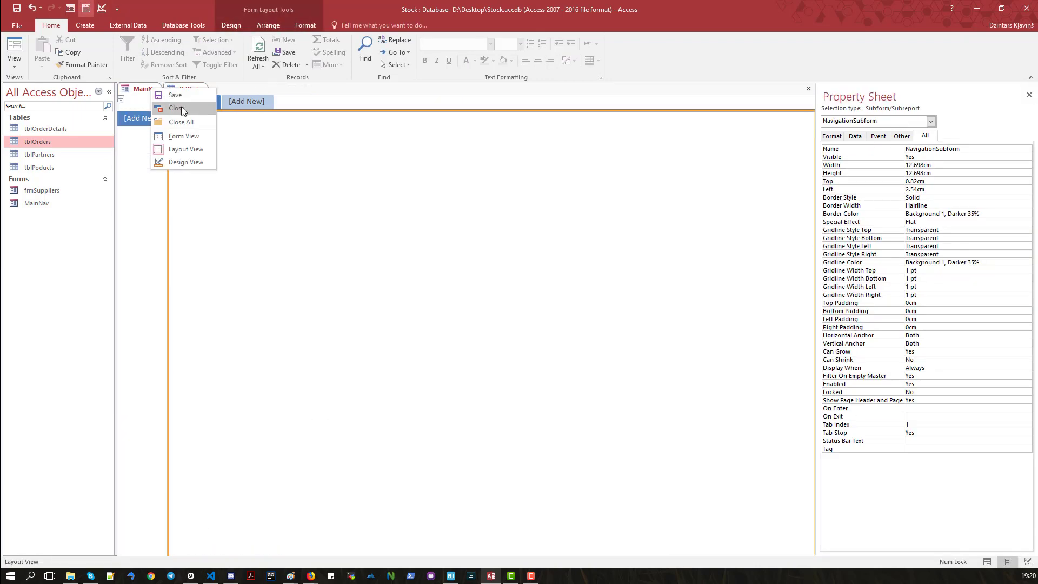
pyautogui.click(181, 106)
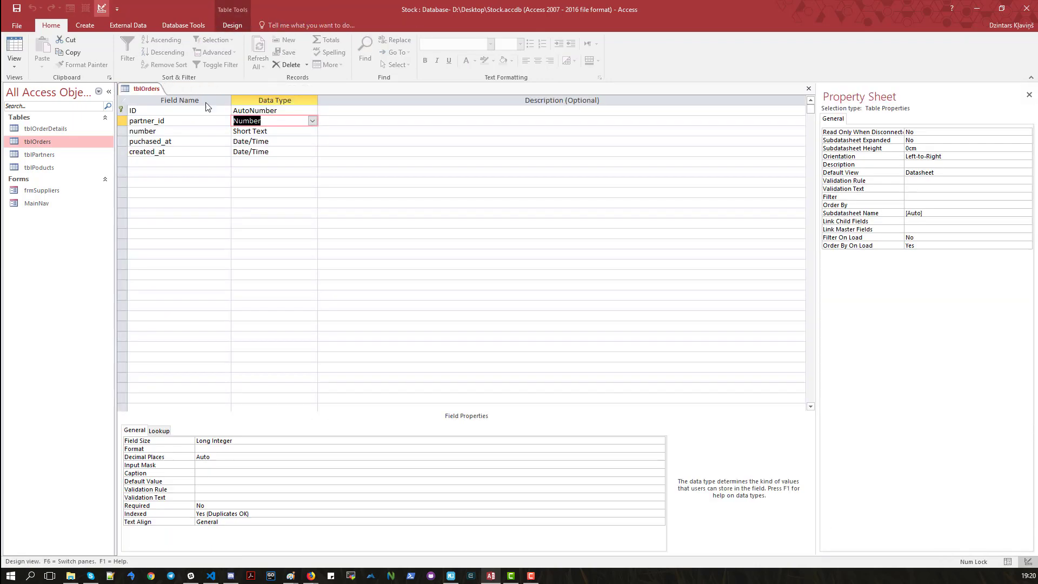
# Retry the Lookup Wizard for partner_id with the other objects closed, and dismiss the message.
pyautogui.click(312, 120)
pyautogui.click(268, 243)
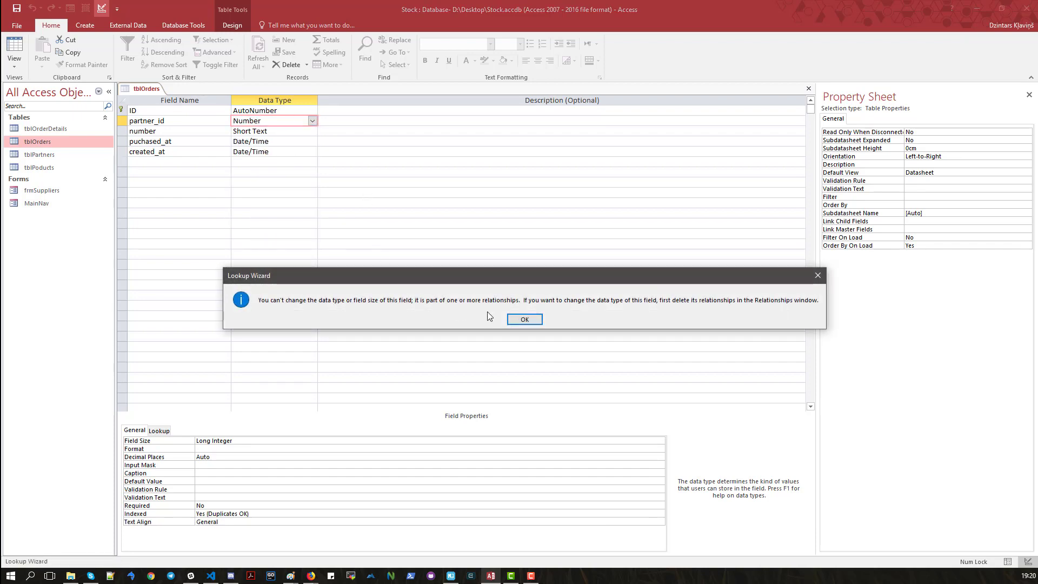
pyautogui.click(528, 320)
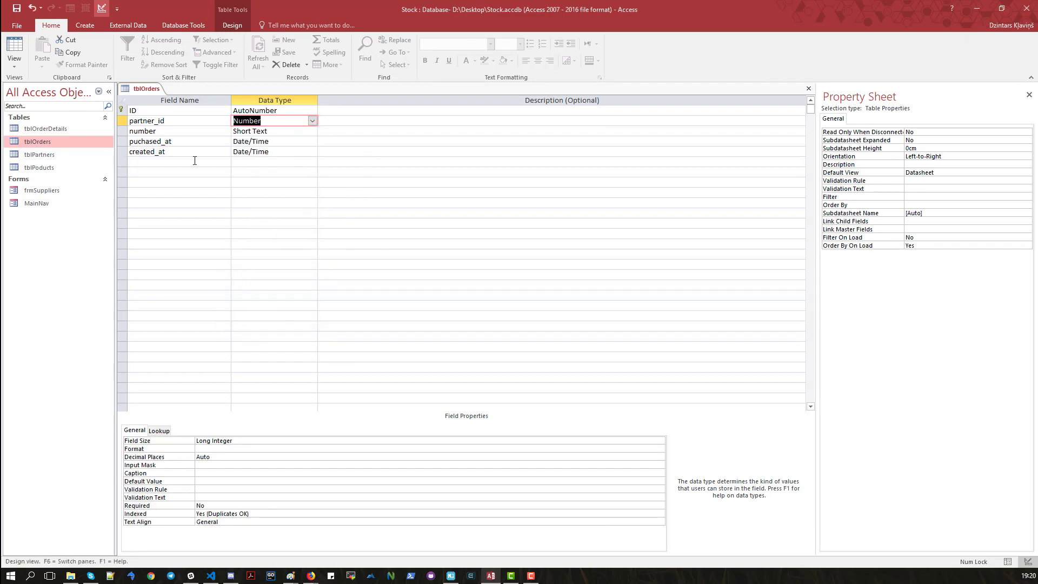
# Display the lookup properties of the partner_id field to examine its row source and column settings.
pyautogui.click(281, 150)
pyautogui.click(278, 122)
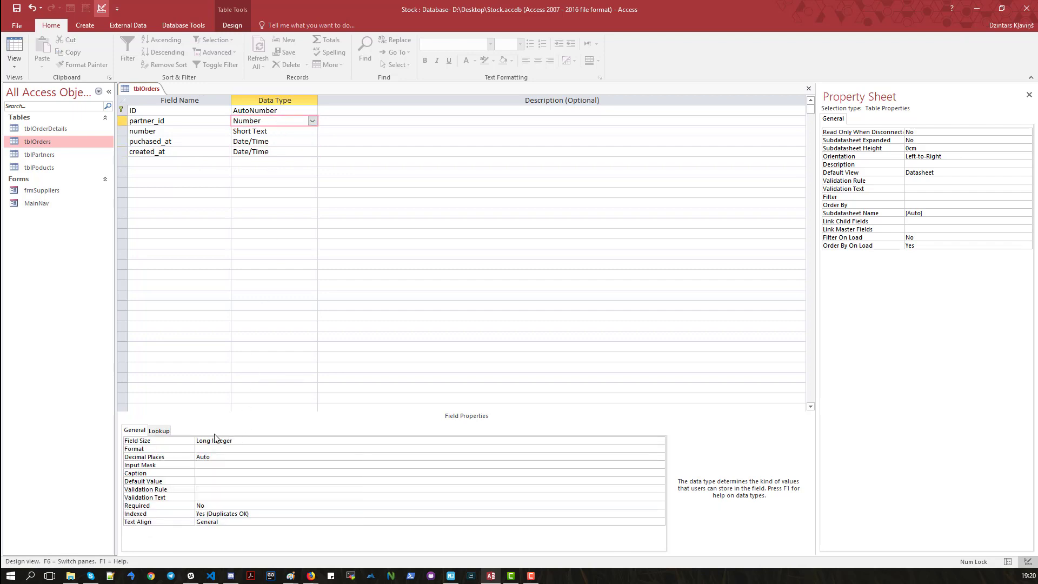
pyautogui.click(163, 431)
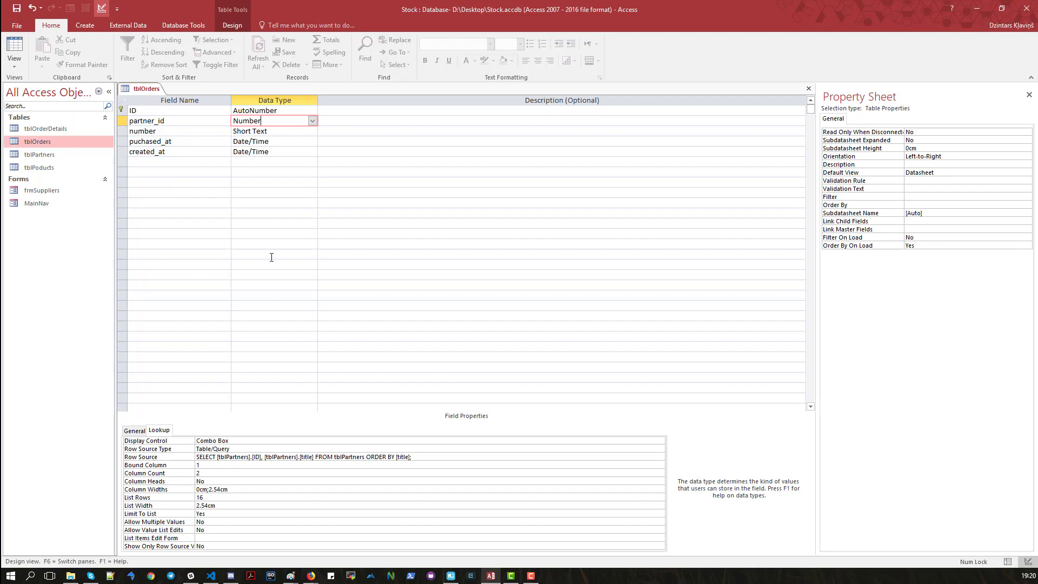
# Add a field named partner_id_x to tblOrders and start the Lookup Wizard for its data type.
pyautogui.click(159, 162)
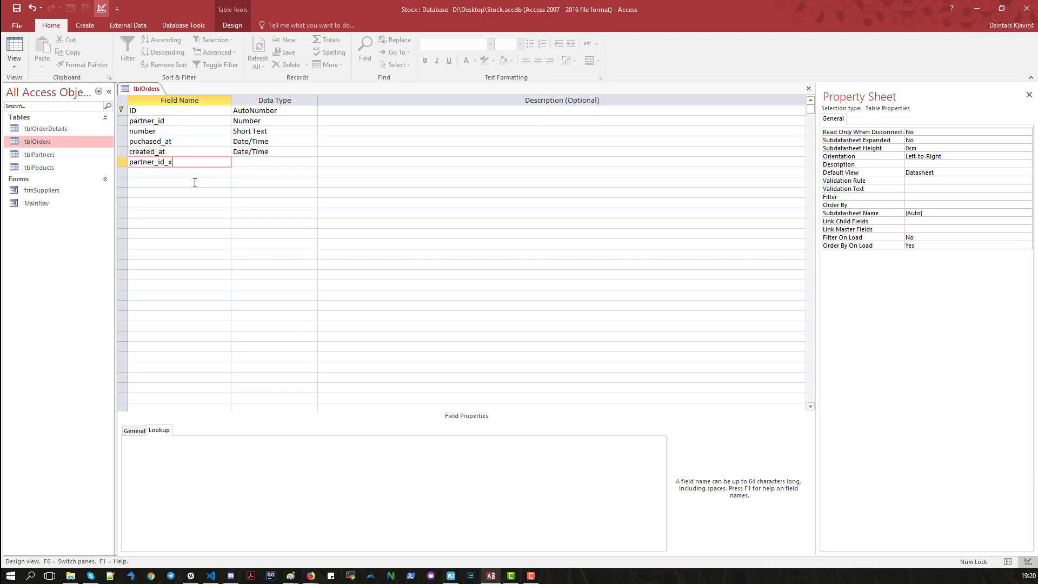
pyautogui.click(257, 162)
pyautogui.click(312, 162)
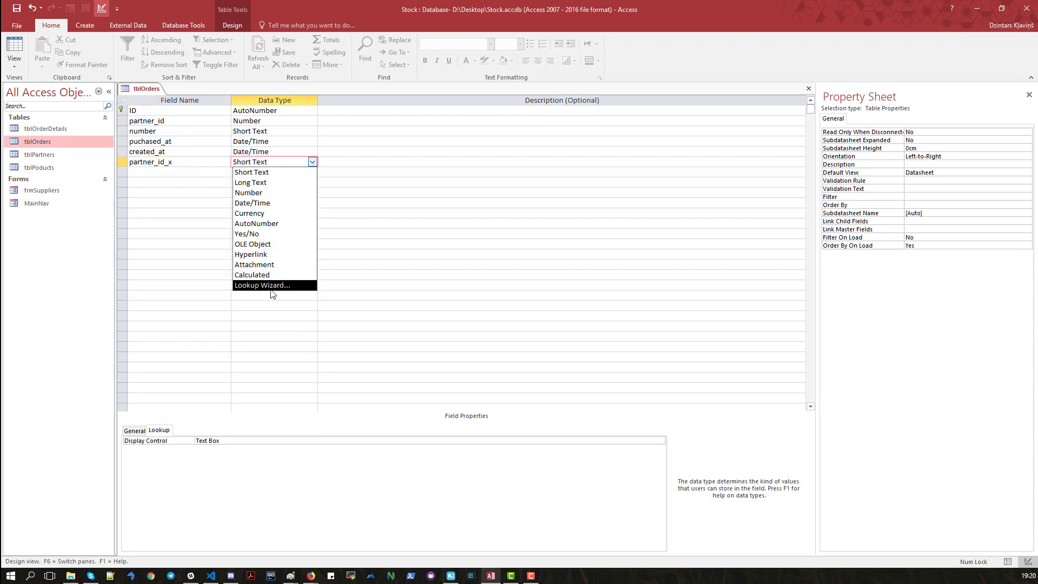
pyautogui.click(273, 286)
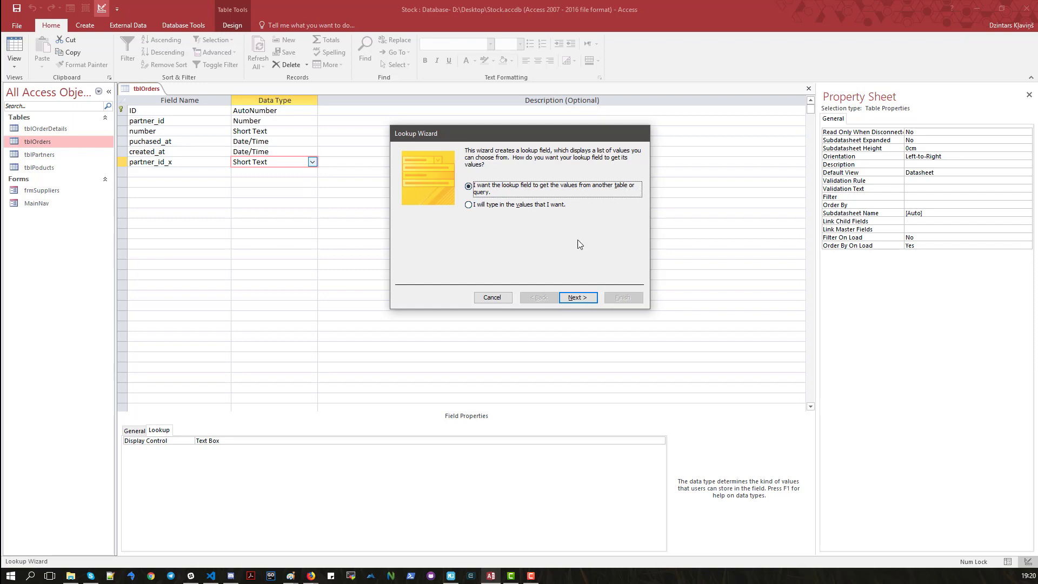
# Have the lookup get its values from the tblPartners table, including the ID and title fields.
pyautogui.click(586, 299)
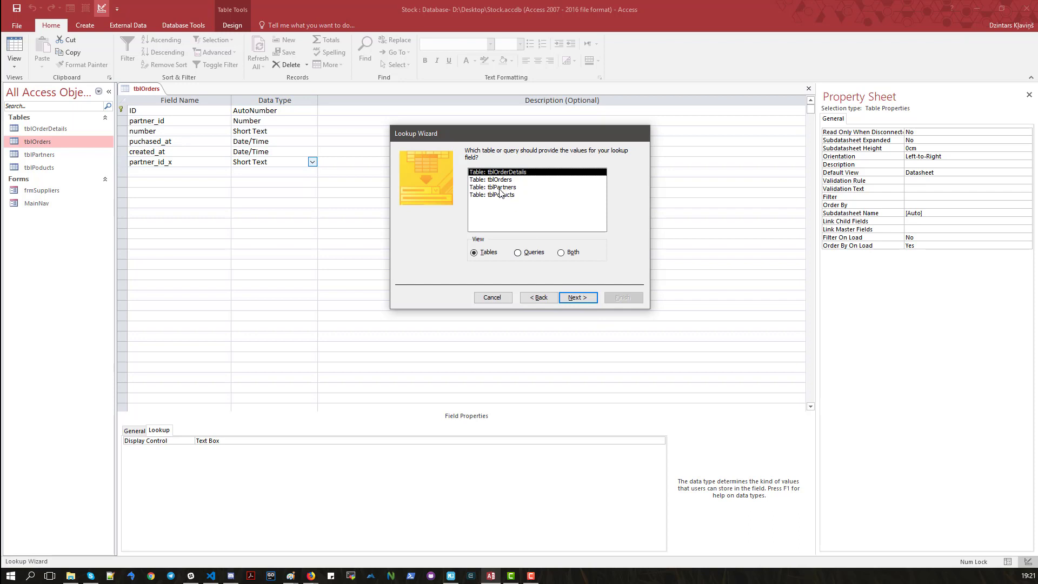
pyautogui.click(502, 188)
pyautogui.click(578, 298)
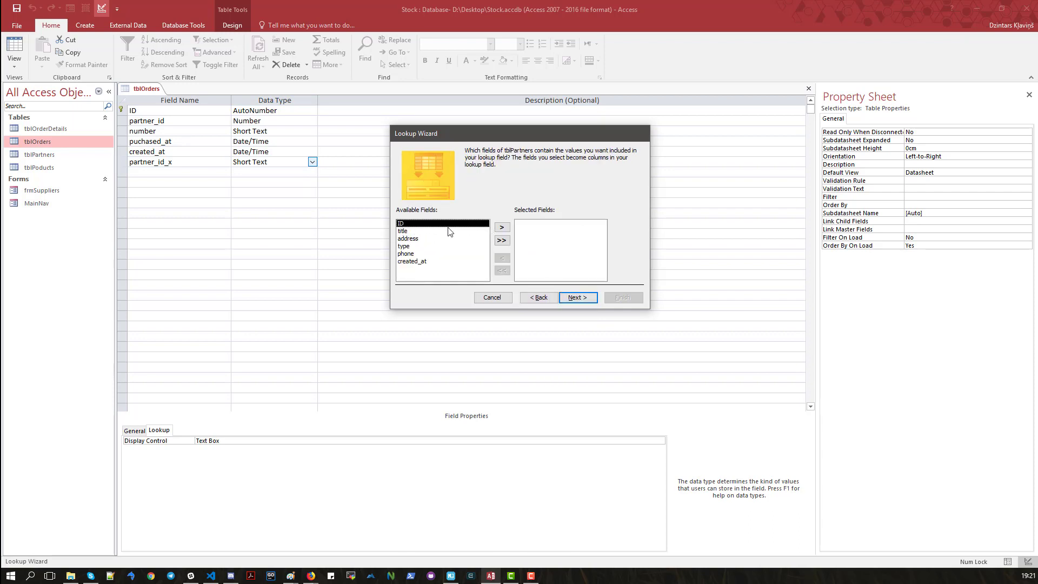
pyautogui.click(501, 227)
pyautogui.click(501, 227)
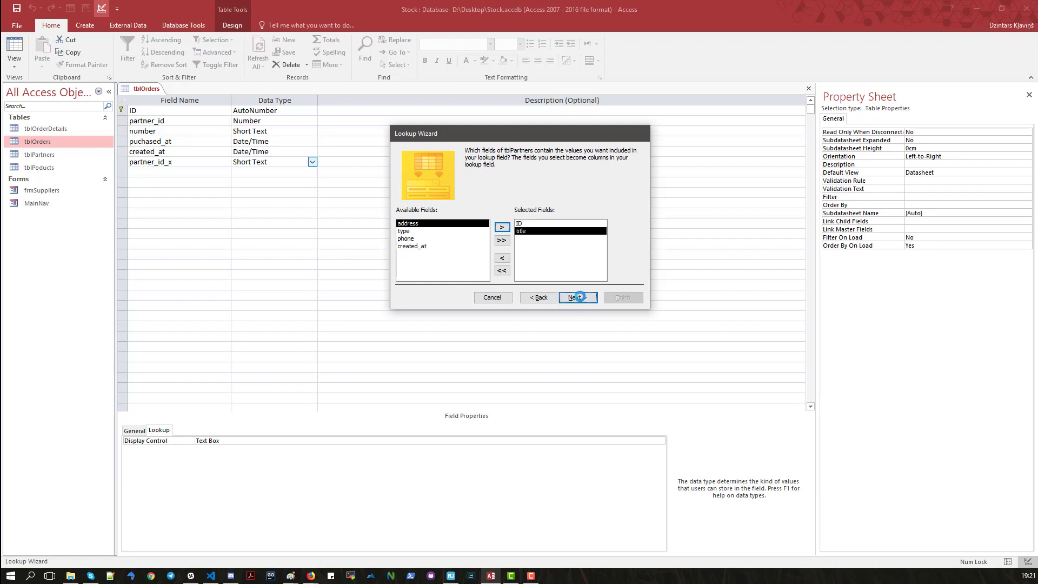
pyautogui.click(578, 297)
# Sort the lookup list by title in ascending order.
pyautogui.click(485, 187)
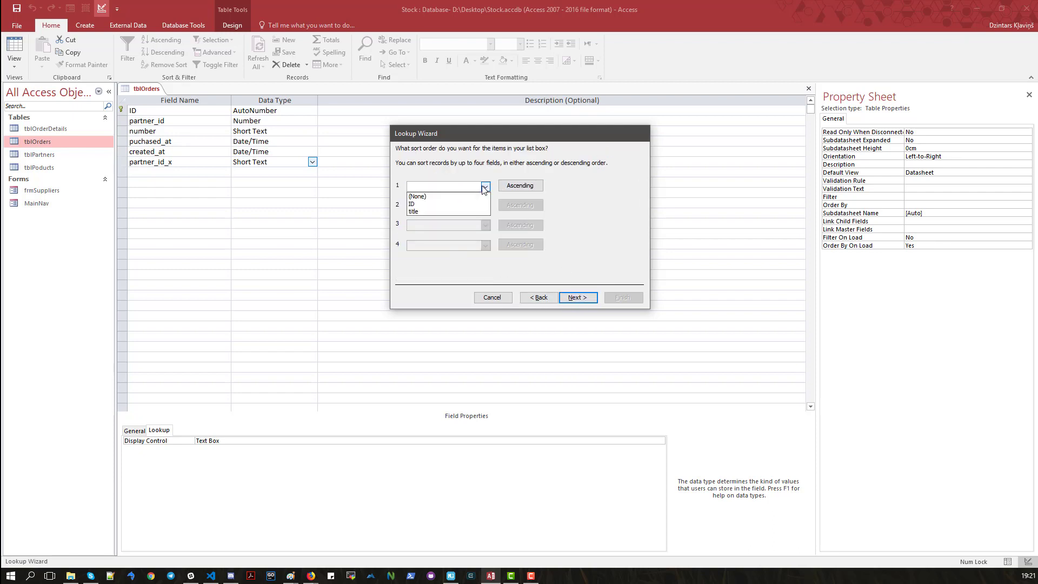
pyautogui.click(433, 212)
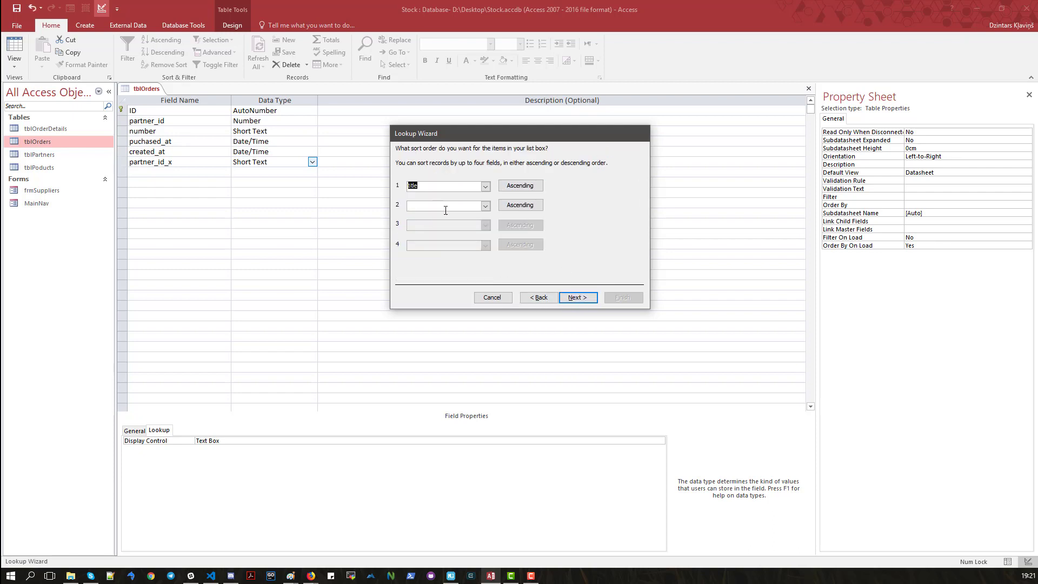
pyautogui.click(593, 297)
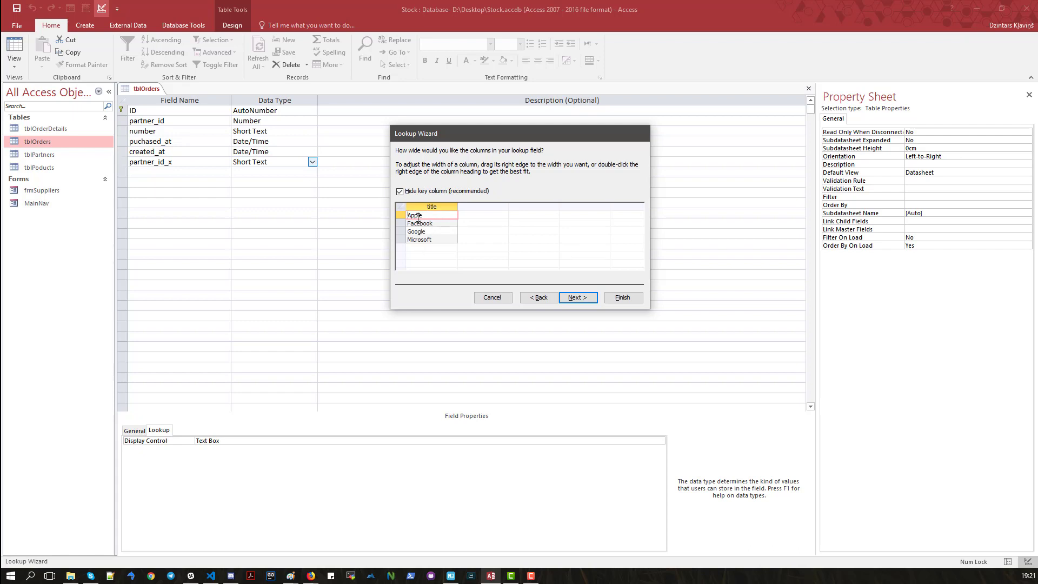
# Keep the key column hidden and finish the lookup field with the label partner_id_x.
pyautogui.click(575, 297)
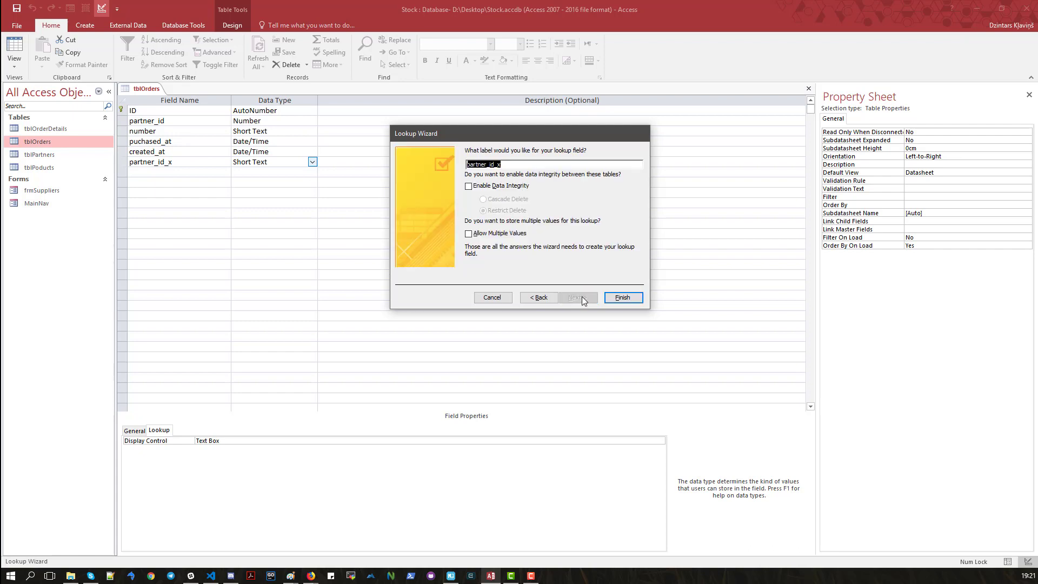
pyautogui.click(622, 297)
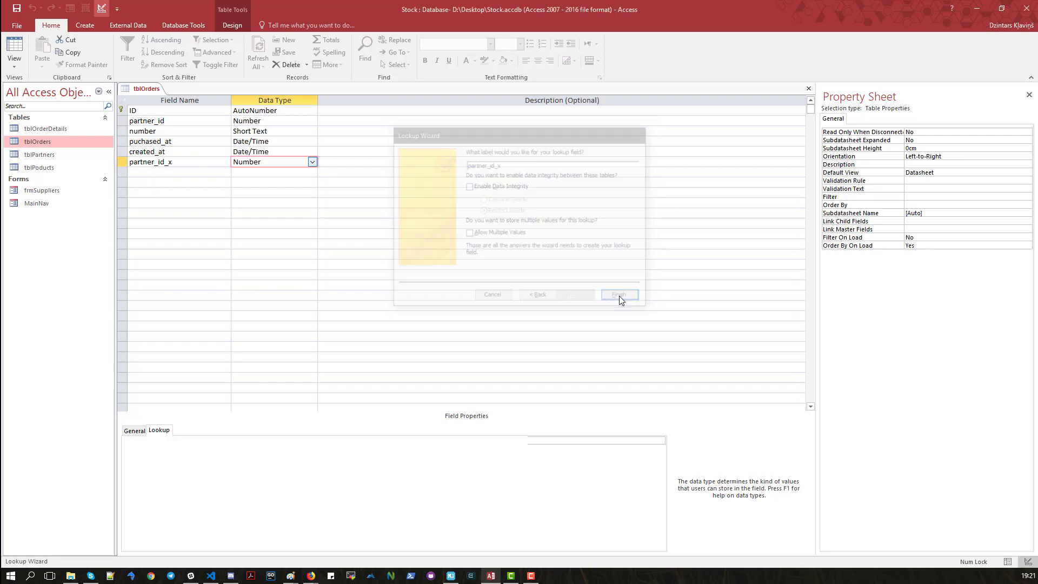
pyautogui.click(495, 319)
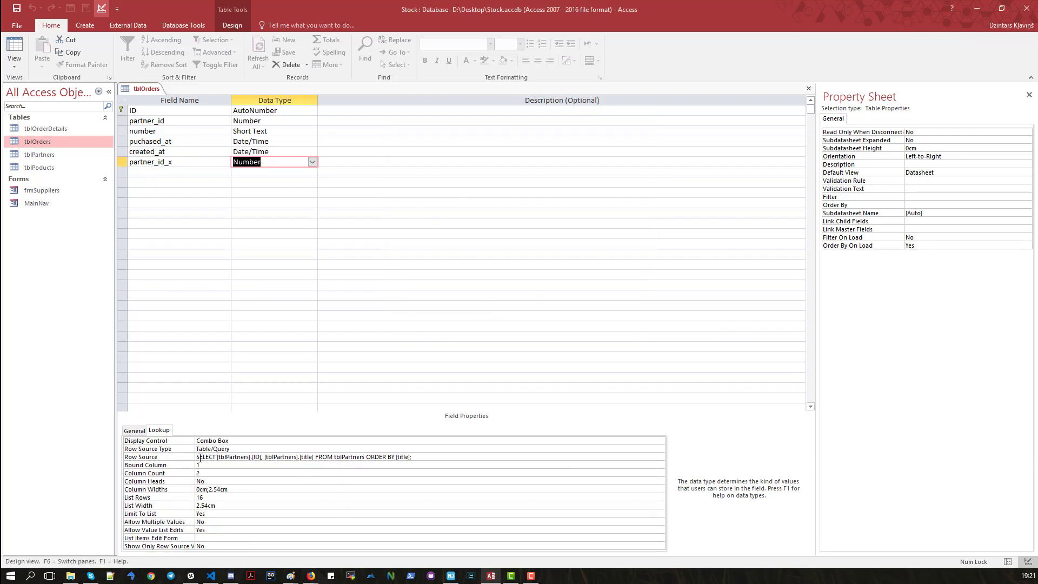
# Examine the partner_id_x row source query, checking its selected ID and title fields, source table and sort field.
pyautogui.moveTo(200, 459); pyautogui.dragTo(292, 460)
pyautogui.click(263, 466)
pyautogui.click(290, 475)
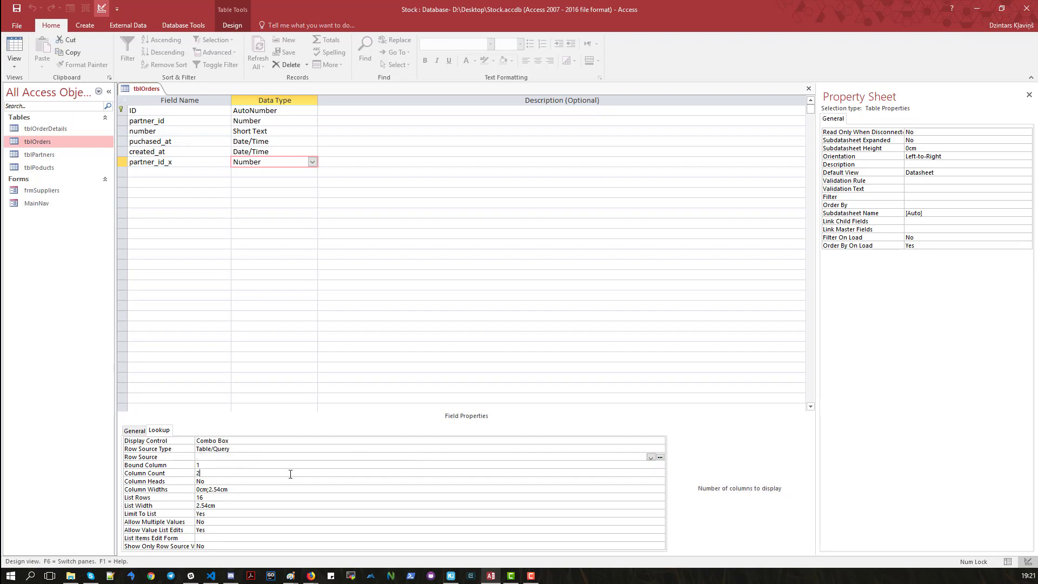
pyautogui.doubleClick(244, 458)
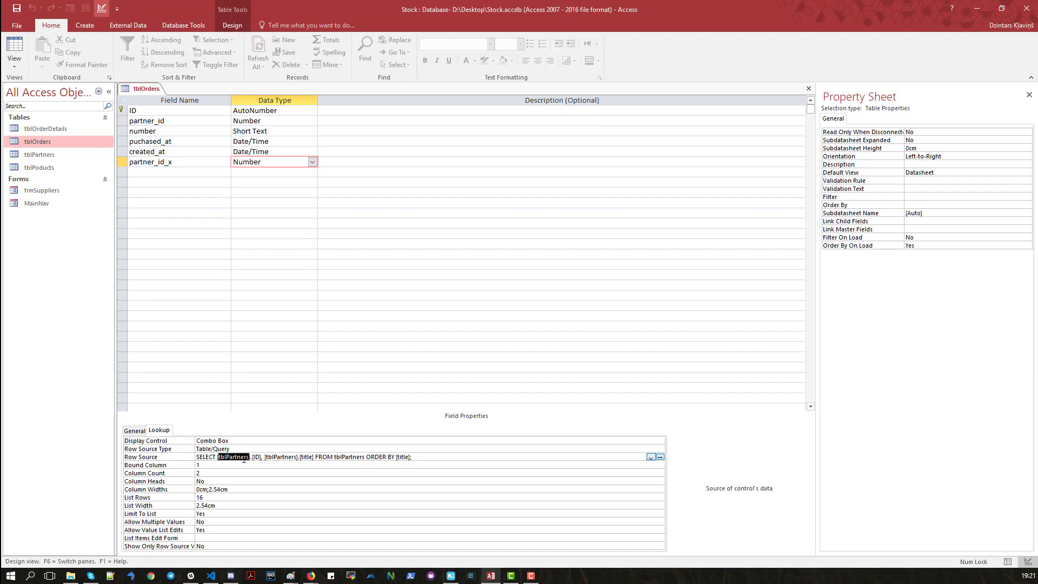
pyautogui.doubleClick(257, 457)
pyautogui.doubleClick(306, 458)
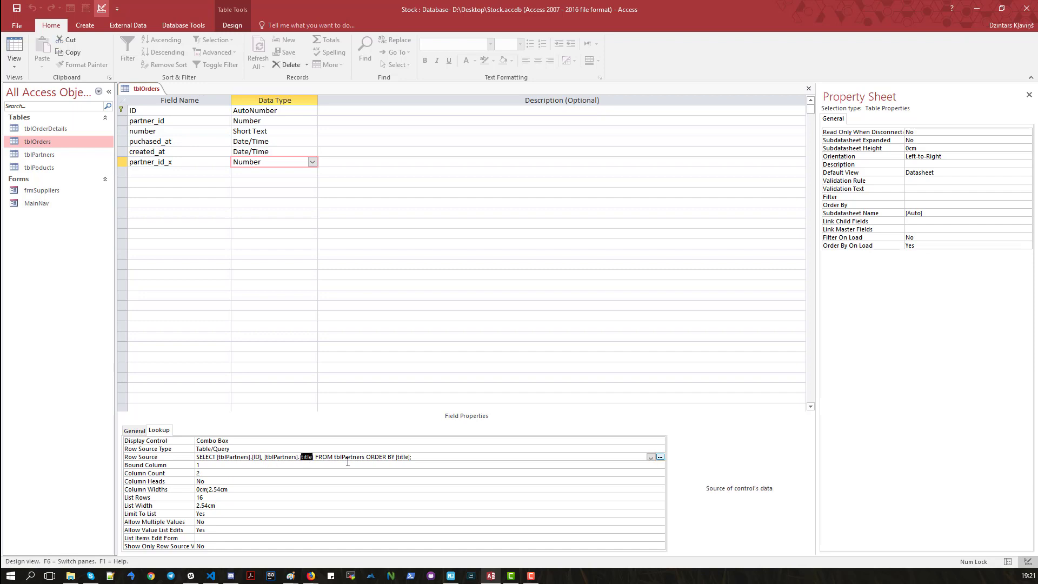
pyautogui.doubleClick(349, 457)
pyautogui.doubleClick(403, 457)
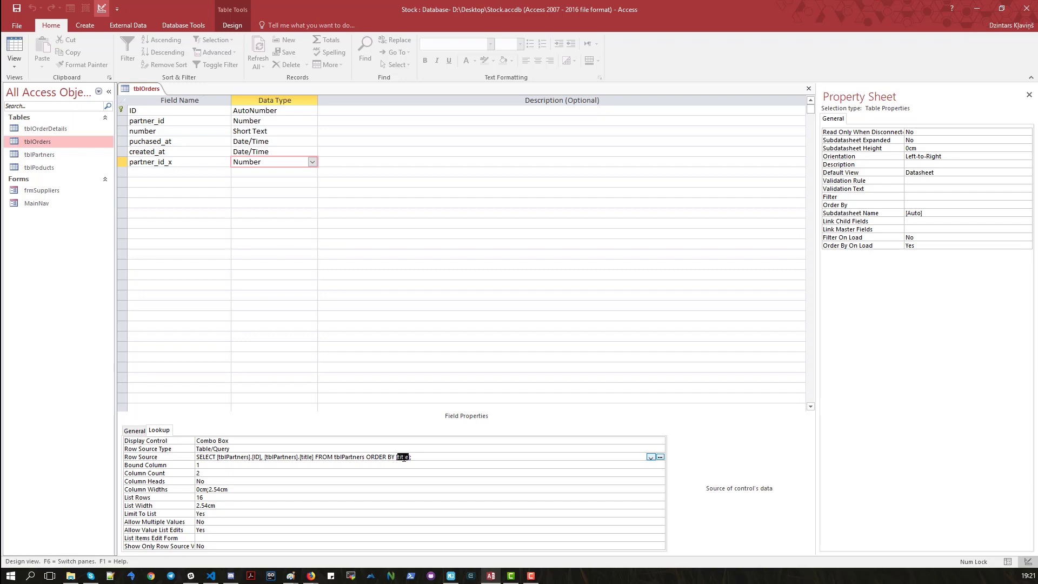
# Examine the lookup's bound column, column count and column widths against the ID and title fields in the row source.
pyautogui.click(215, 466)
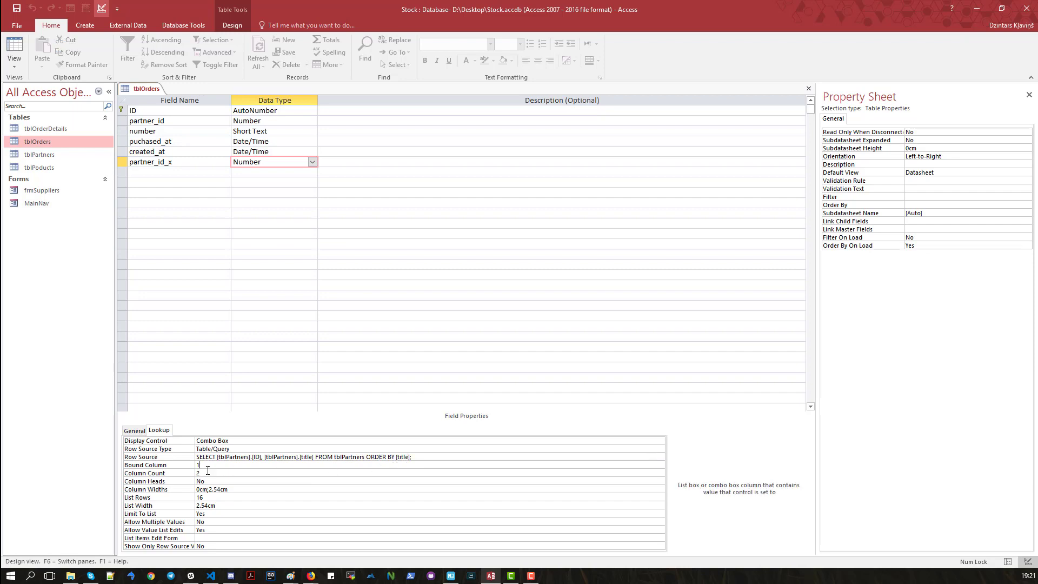
pyautogui.click(208, 474)
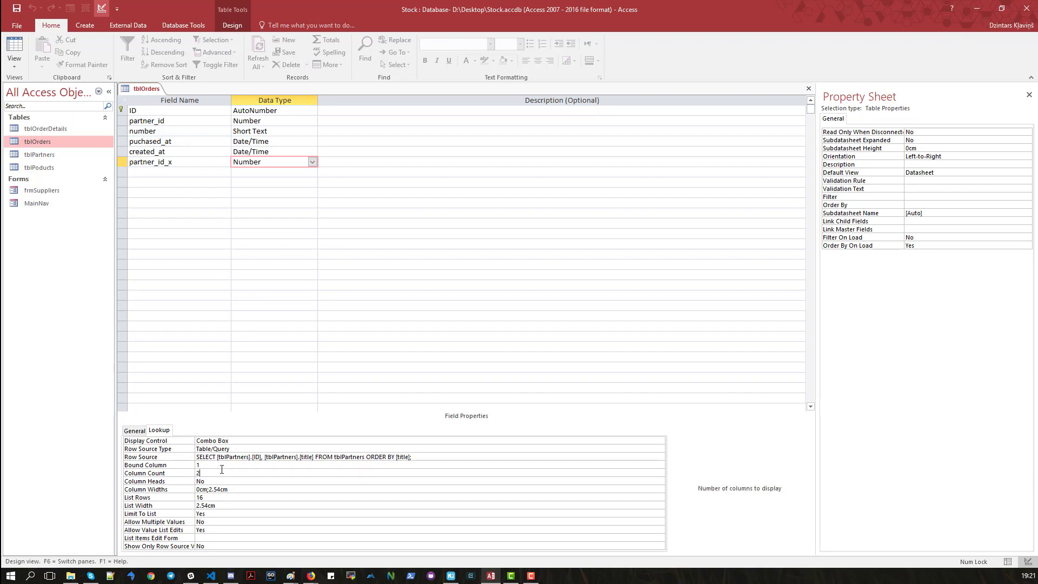
pyautogui.click(208, 464)
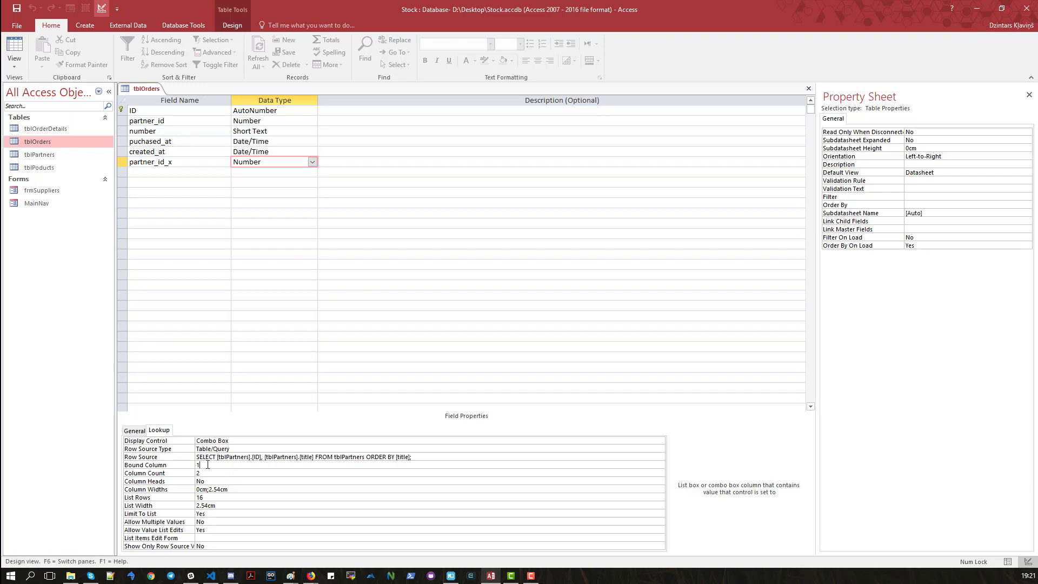
pyautogui.doubleClick(202, 490)
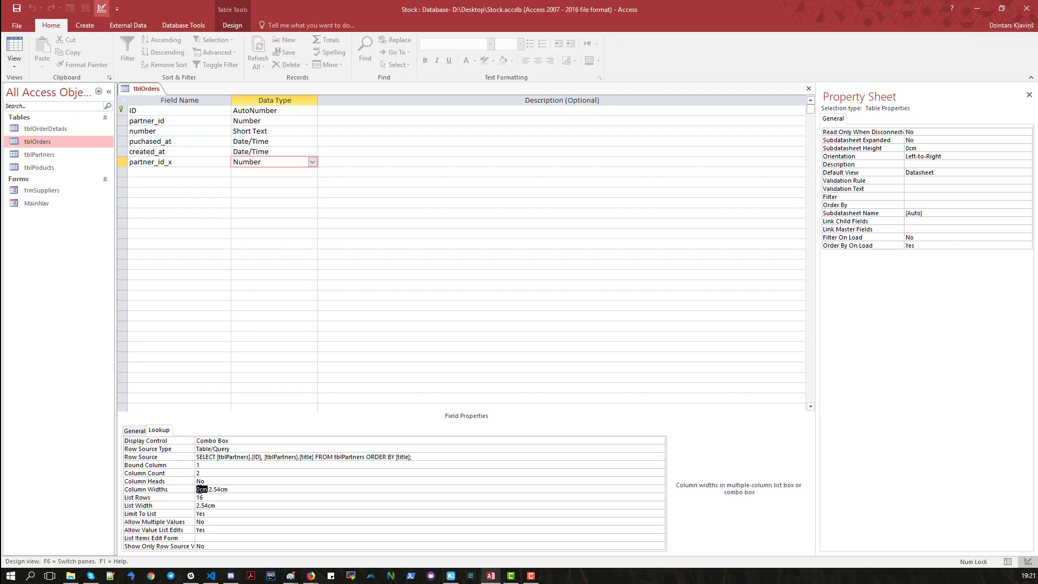
pyautogui.click(213, 491)
pyautogui.moveTo(232, 490); pyautogui.dragTo(210, 492)
pyautogui.doubleClick(306, 458)
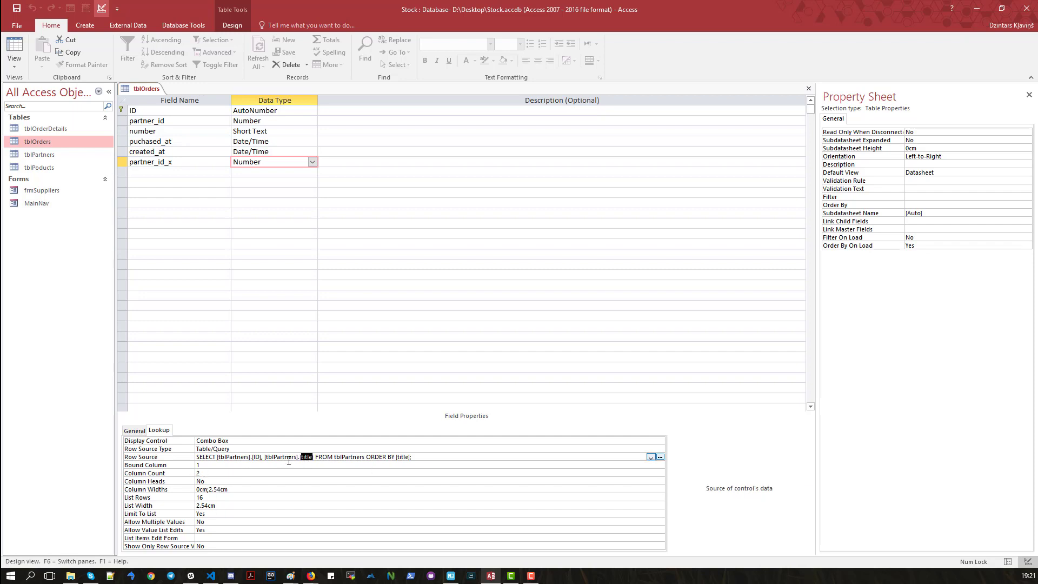
pyautogui.doubleClick(258, 458)
pyautogui.doubleClick(212, 489)
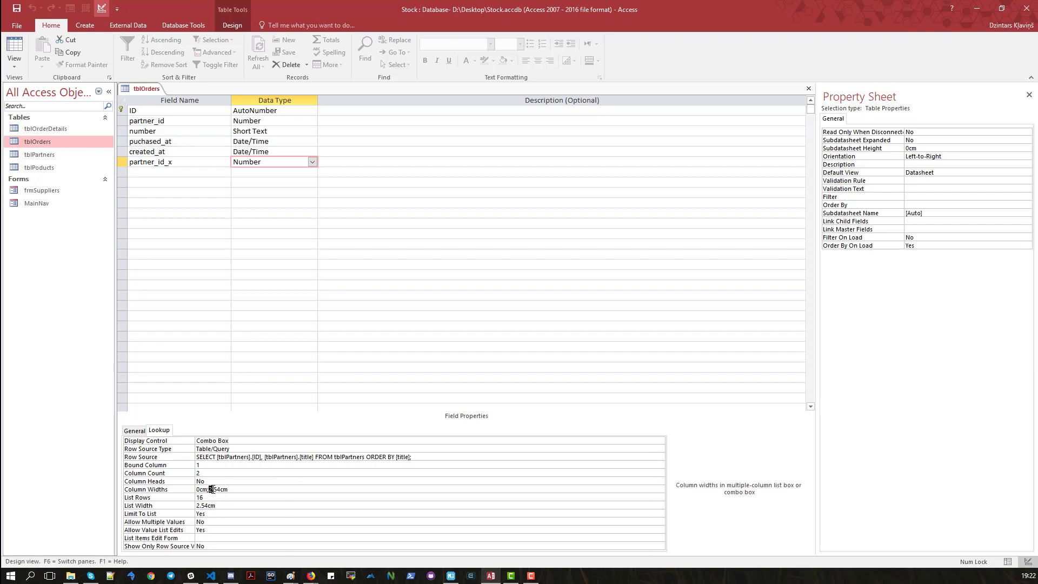
pyautogui.moveTo(230, 492); pyautogui.dragTo(205, 493)
pyautogui.click(203, 489)
# Save and close the tblOrders design, and reopen the table as a datasheet.
pyautogui.rightClick(148, 87)
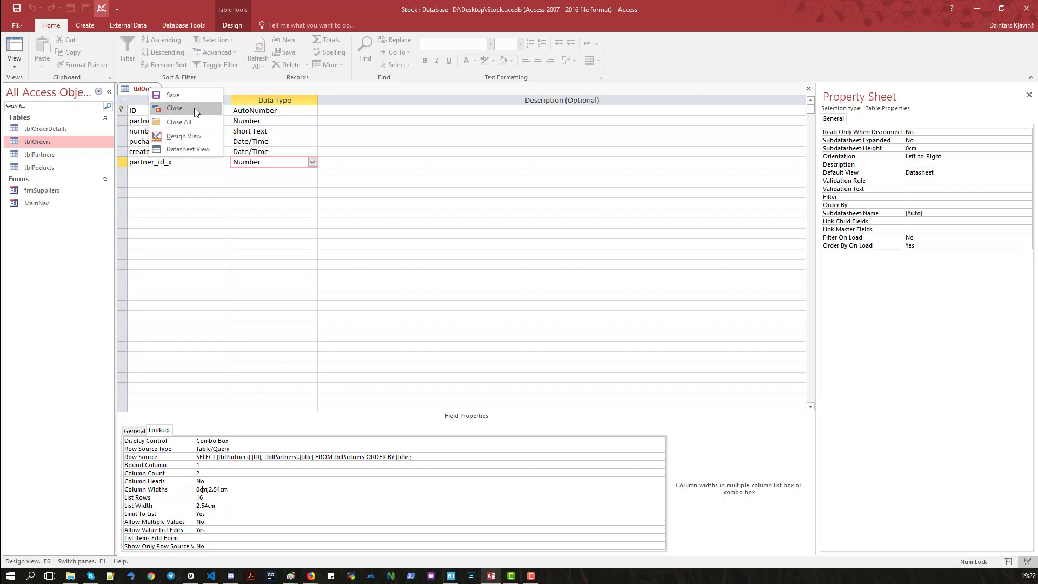
pyautogui.click(184, 97)
pyautogui.rightClick(150, 88)
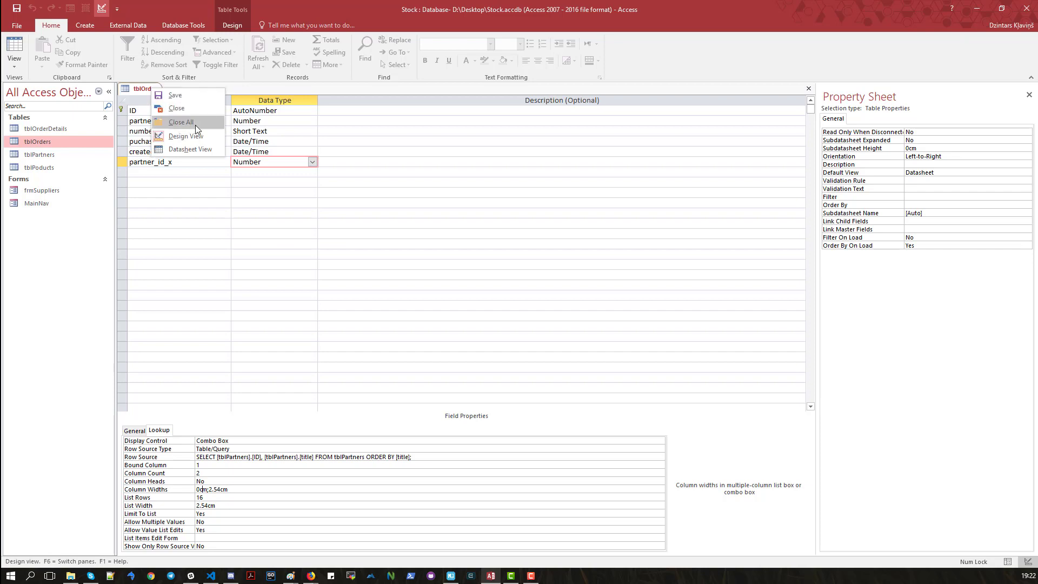
pyautogui.click(190, 107)
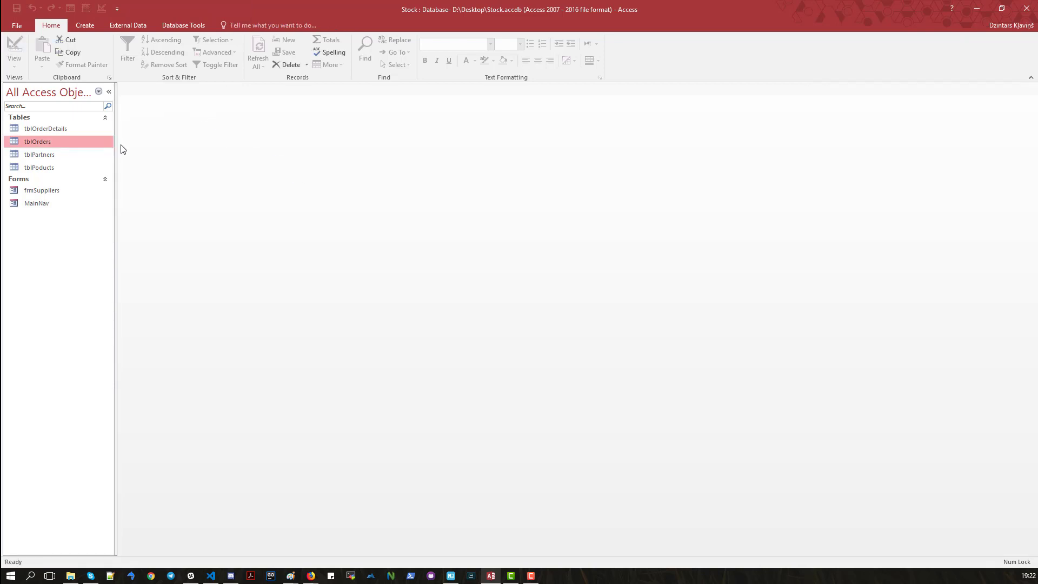
pyautogui.doubleClick(44, 143)
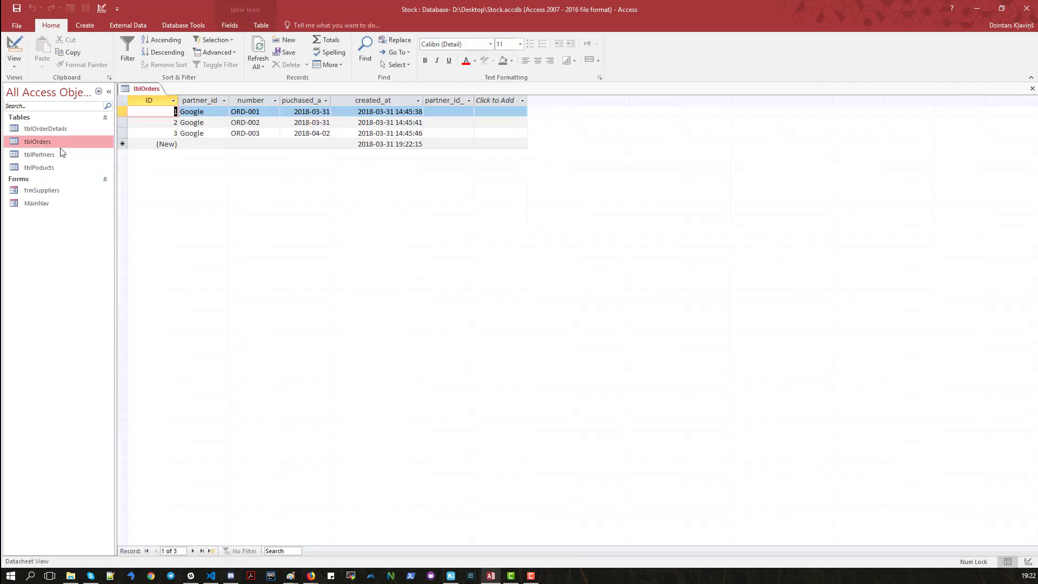
# Set the partner_id_x lookup to Google for ORD-001, Microsoft for ORD-002 and Apple for ORD-003.
pyautogui.click(439, 112)
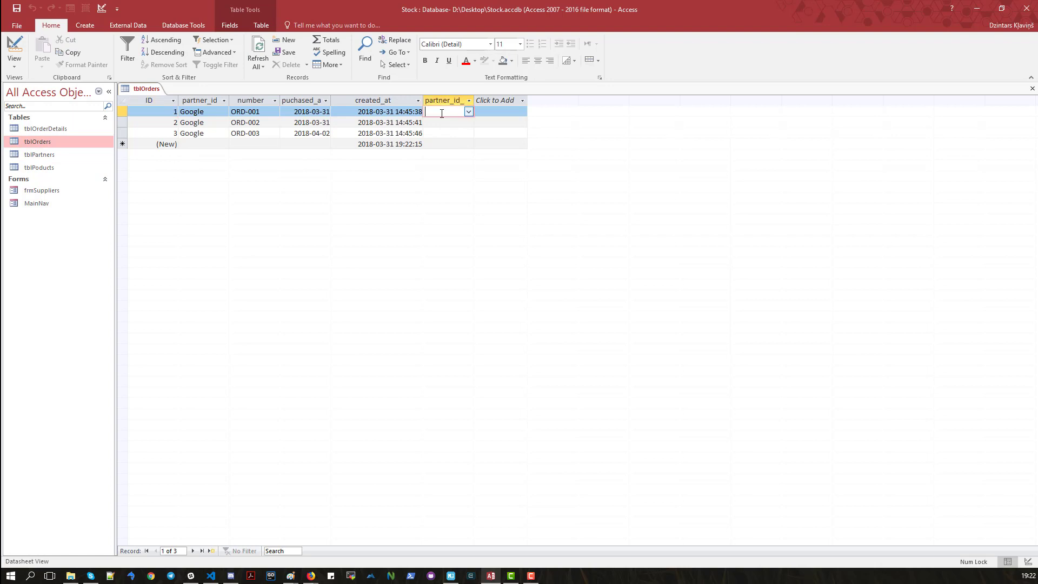
pyautogui.click(470, 112)
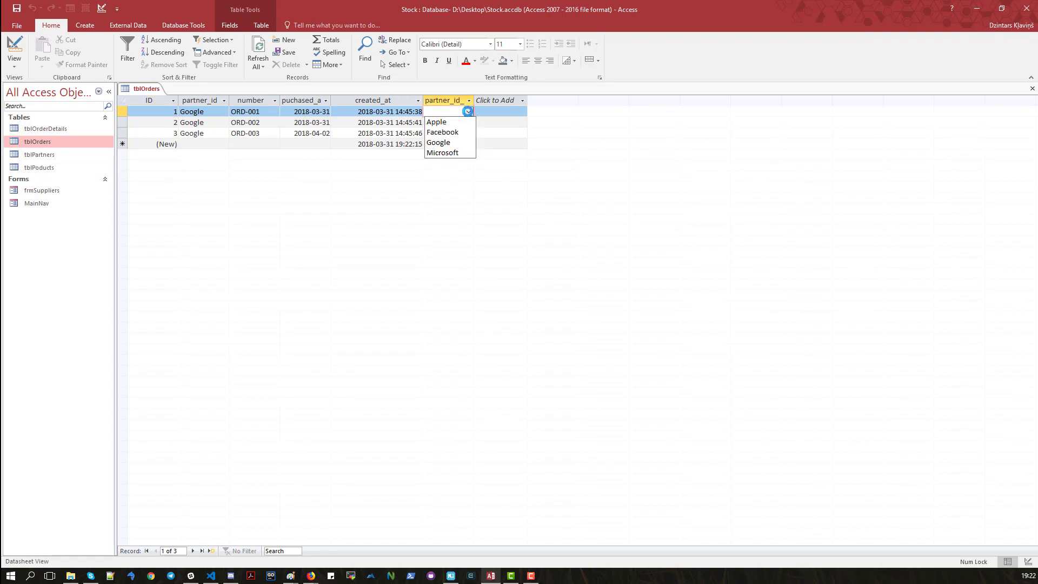
pyautogui.click(450, 143)
pyautogui.click(464, 122)
pyautogui.click(469, 122)
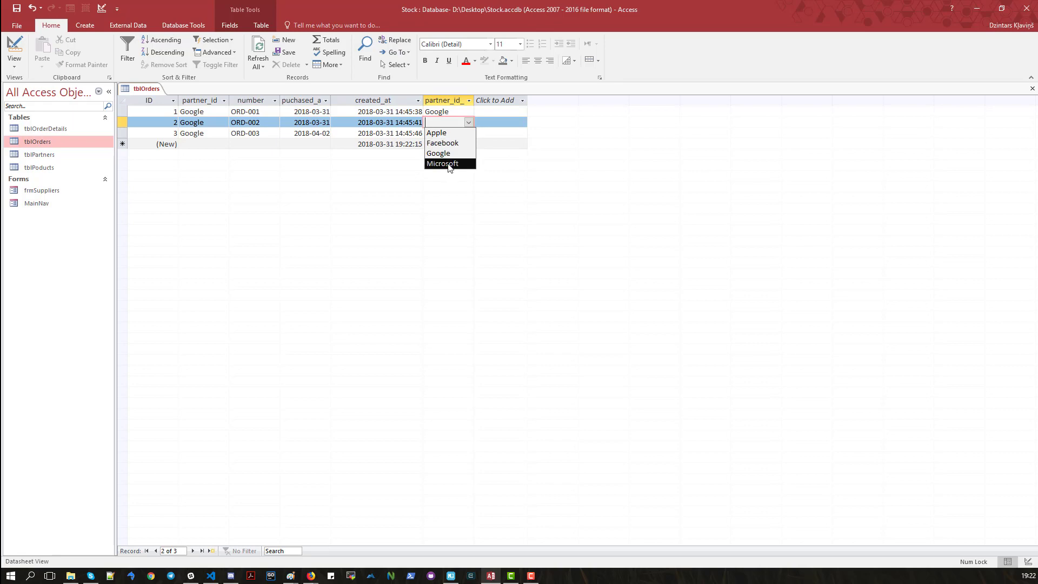
pyautogui.click(452, 165)
pyautogui.click(452, 135)
pyautogui.click(469, 133)
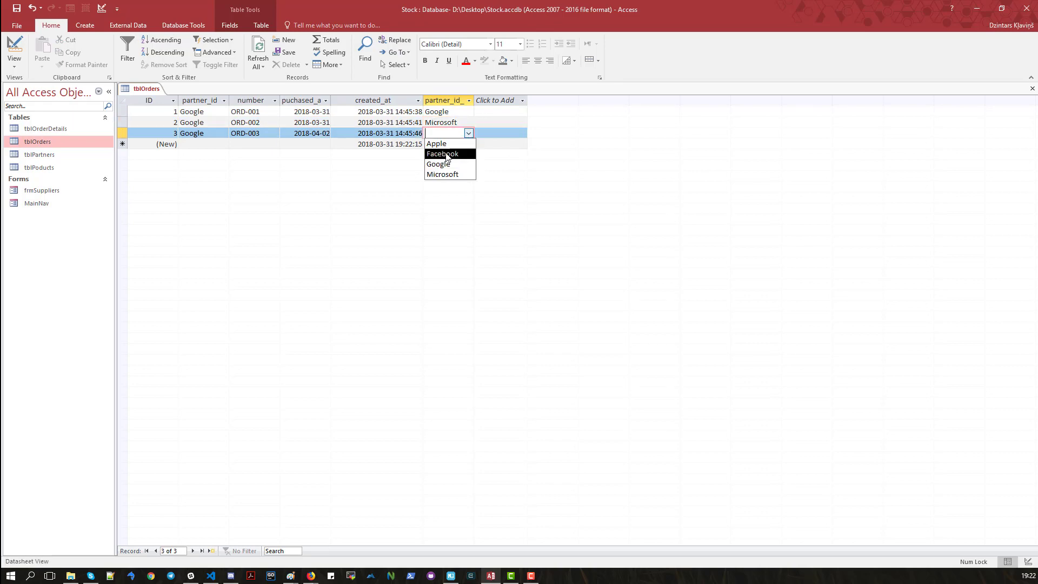
pyautogui.click(449, 147)
pyautogui.click(441, 111)
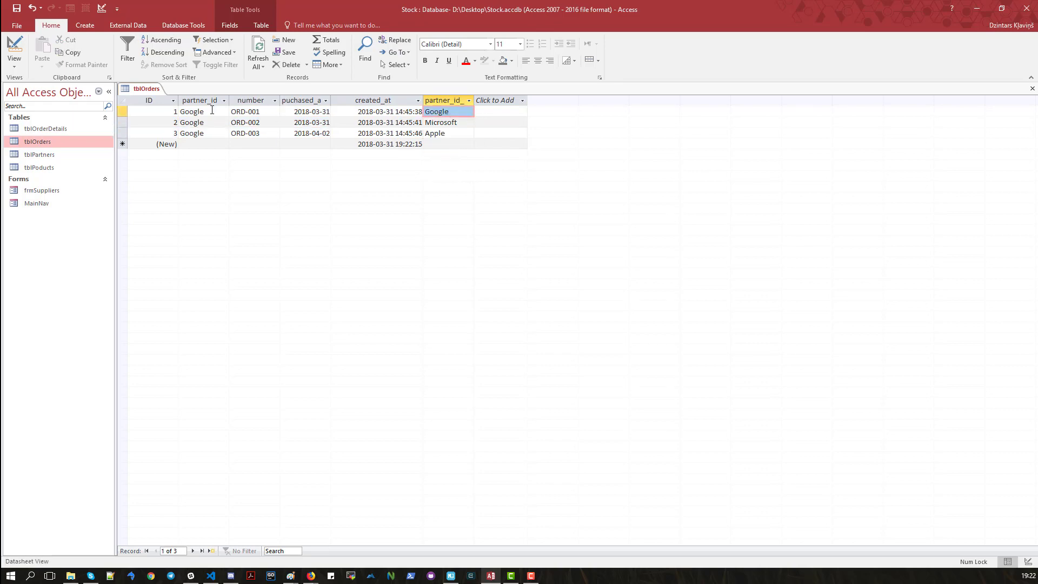
# Try to delete the partner_id_x field in the design of tblOrders.
pyautogui.rightClick(151, 88)
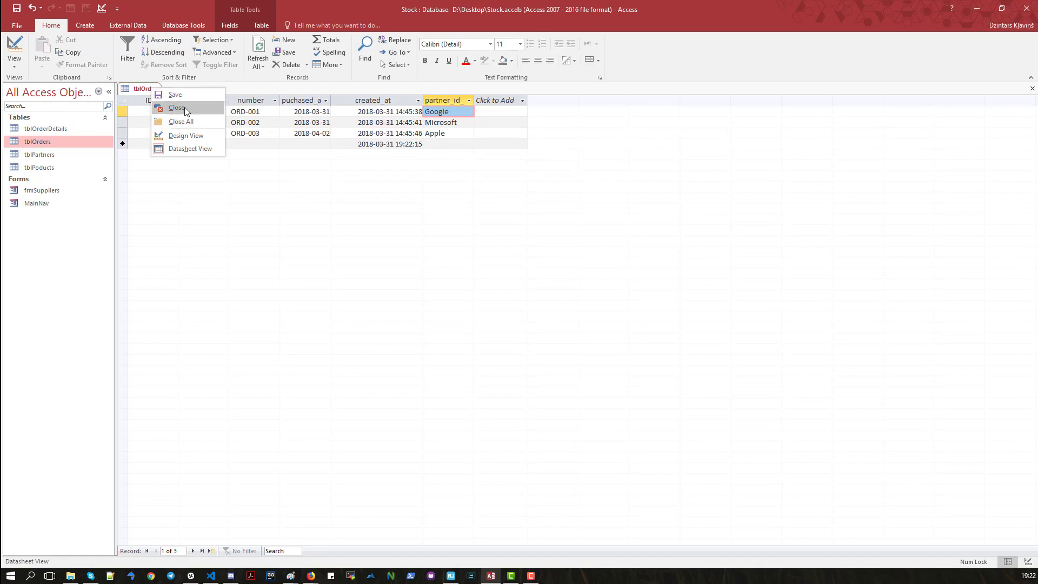
pyautogui.click(189, 136)
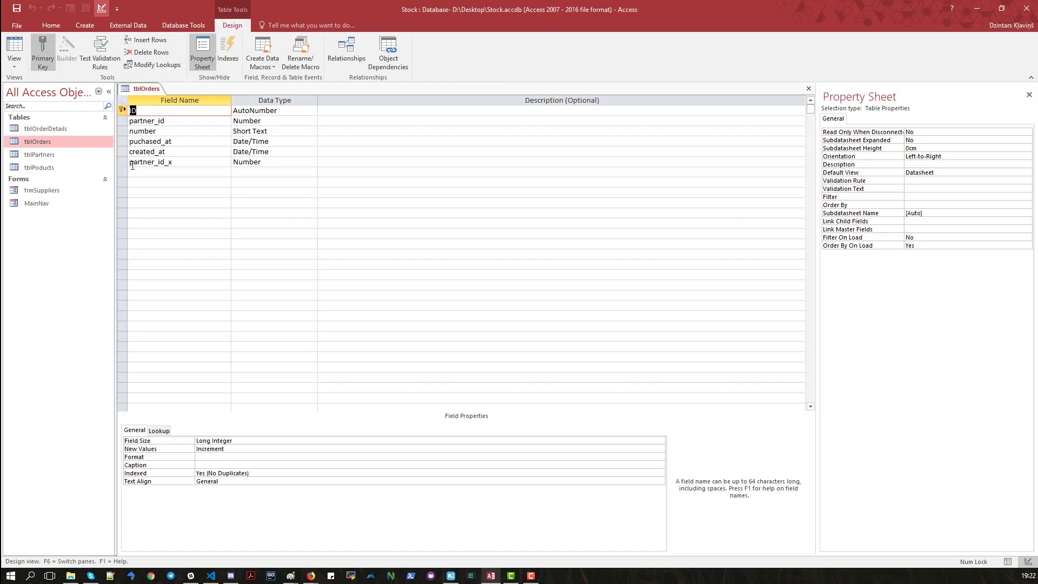
pyautogui.click(119, 162)
pyautogui.press('Delete')
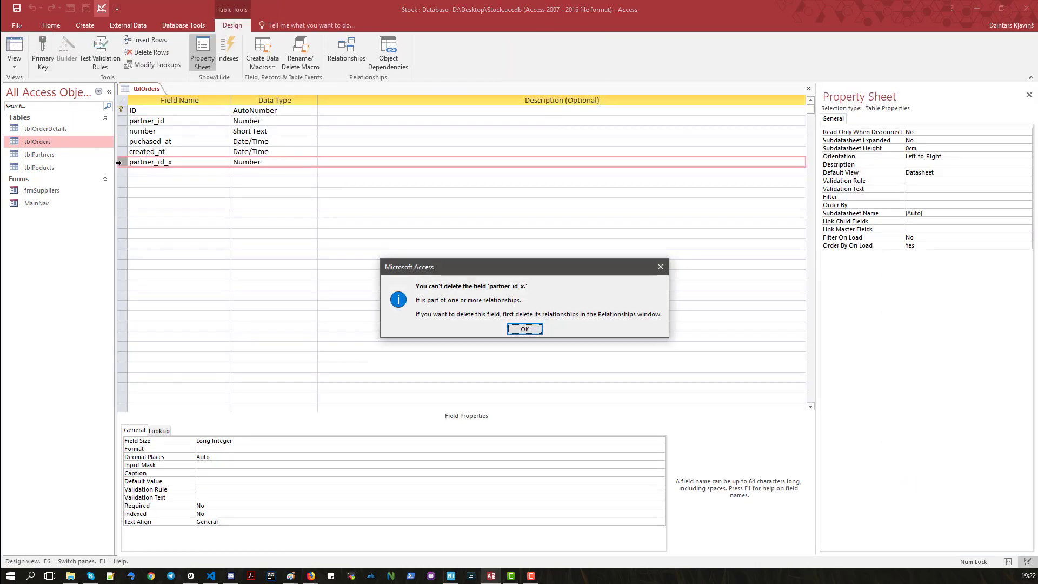
pyautogui.press('Return')
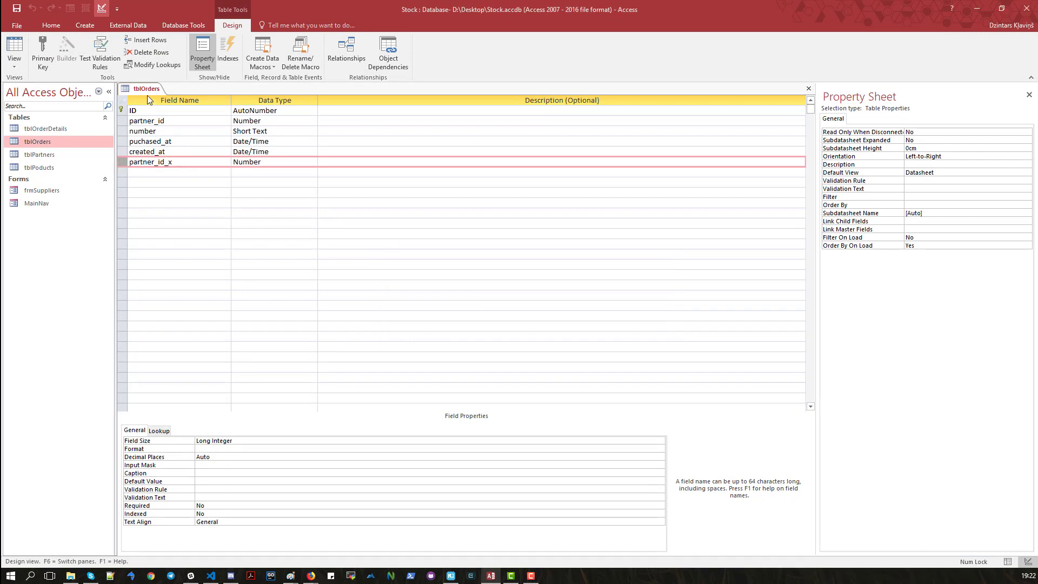
pyautogui.rightClick(122, 163)
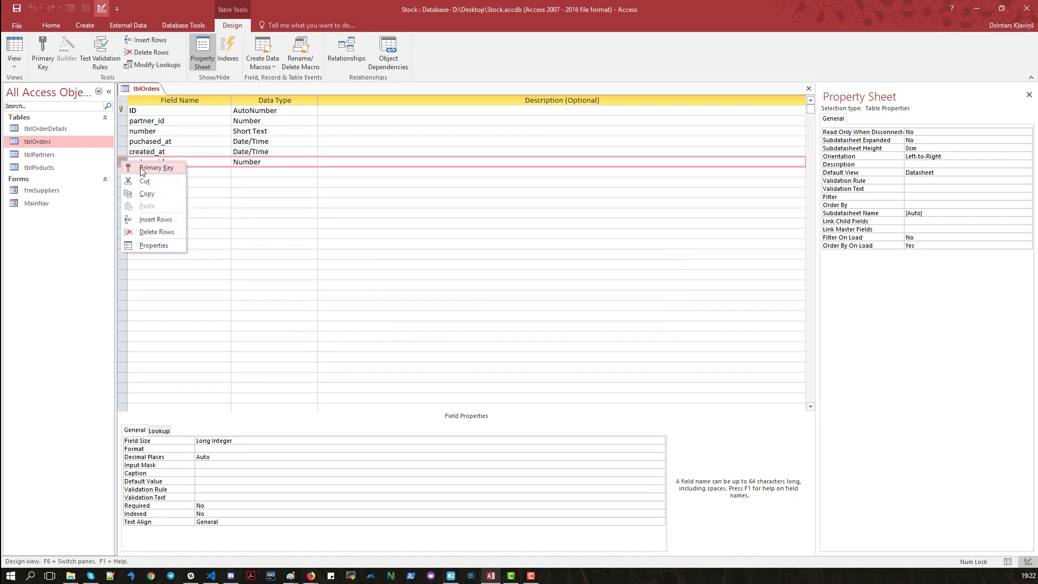
pyautogui.click(152, 232)
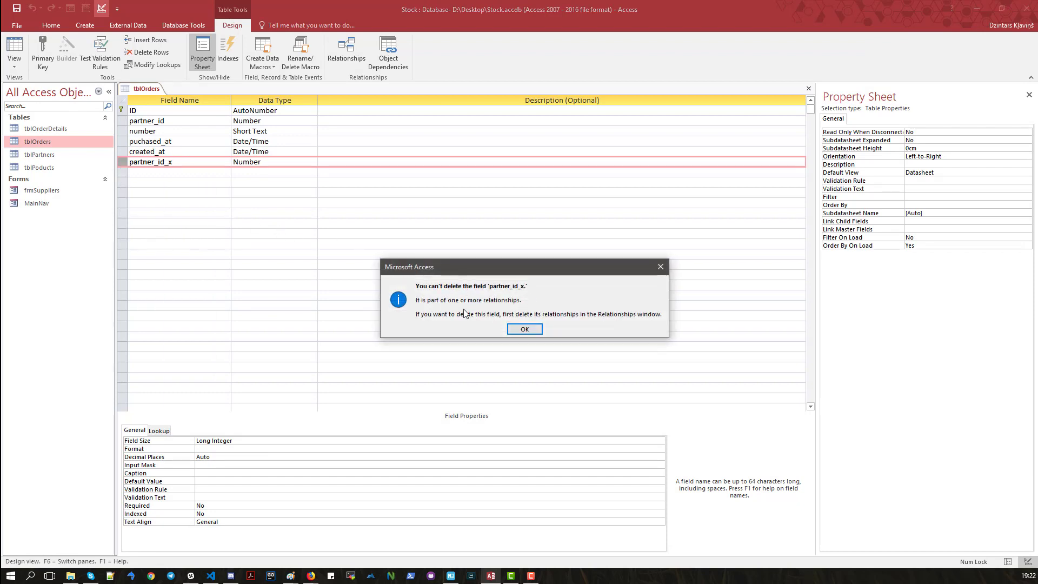
pyautogui.click(525, 329)
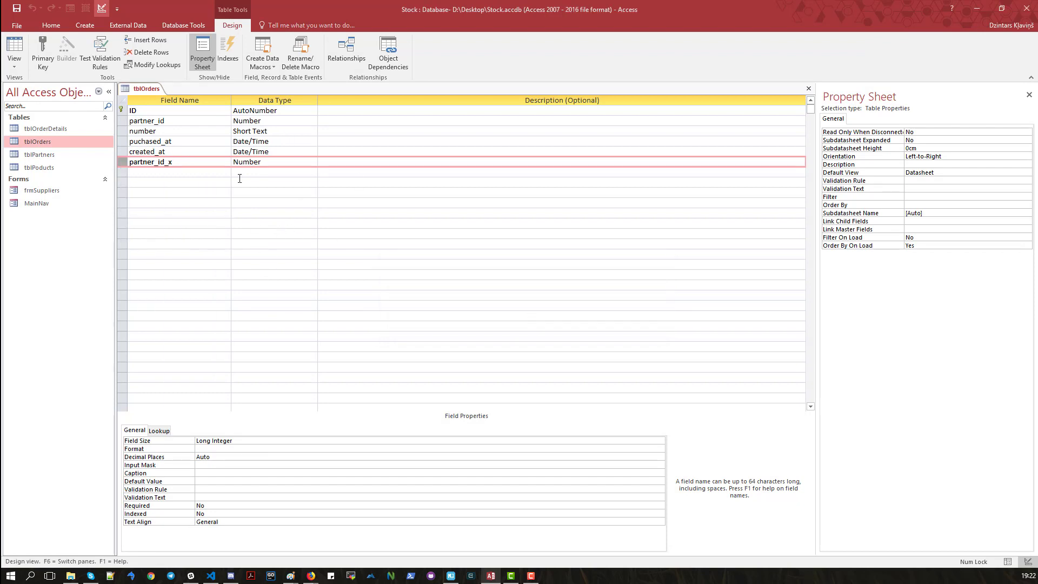
# Close the tblOrders design and delete the relationship linking its partner_id_x field to the ID of tblPartners_1.
pyautogui.click(343, 47)
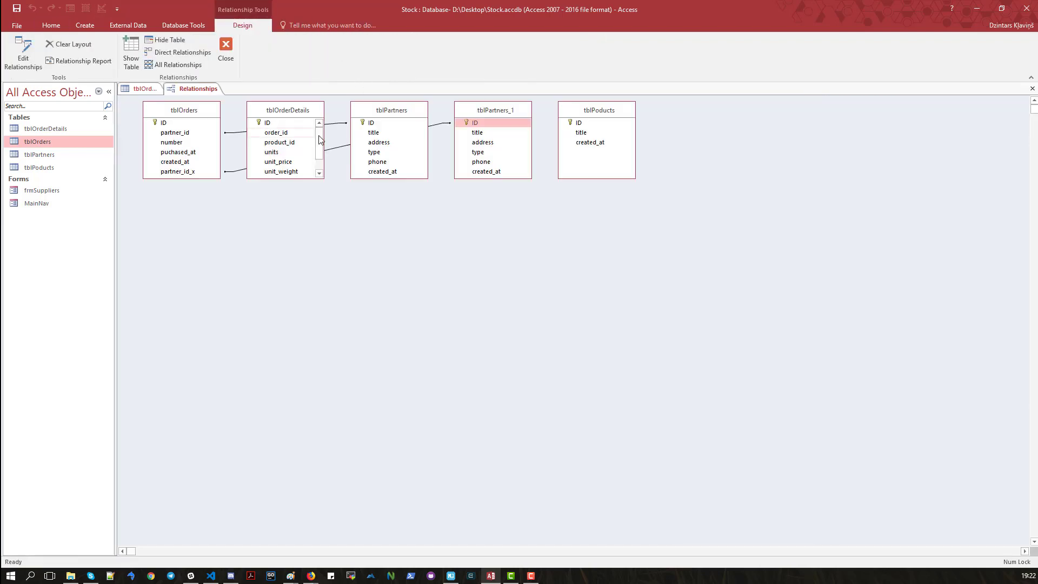
pyautogui.rightClick(339, 148)
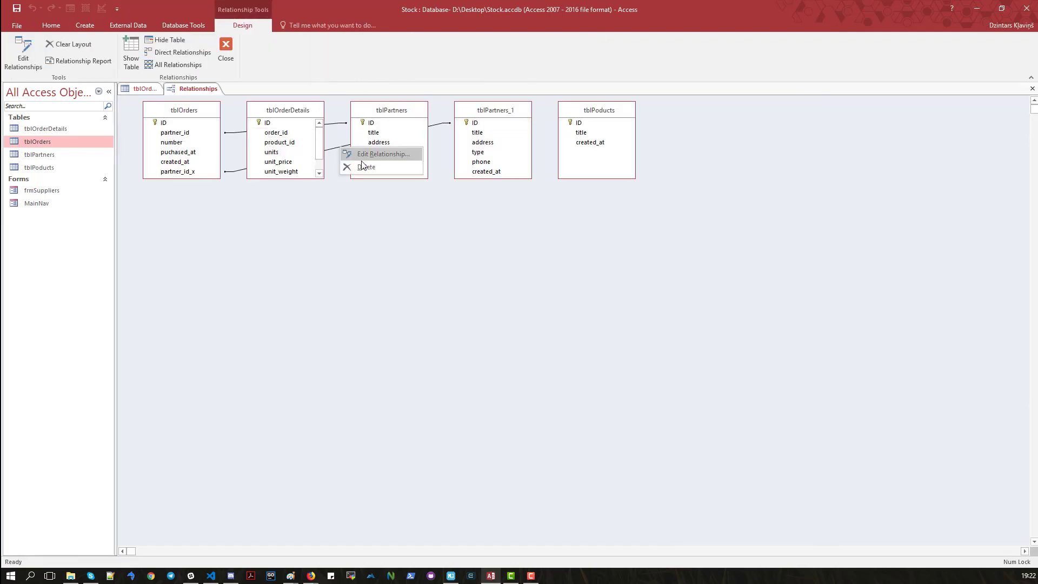
pyautogui.click(368, 153)
pyautogui.click(603, 148)
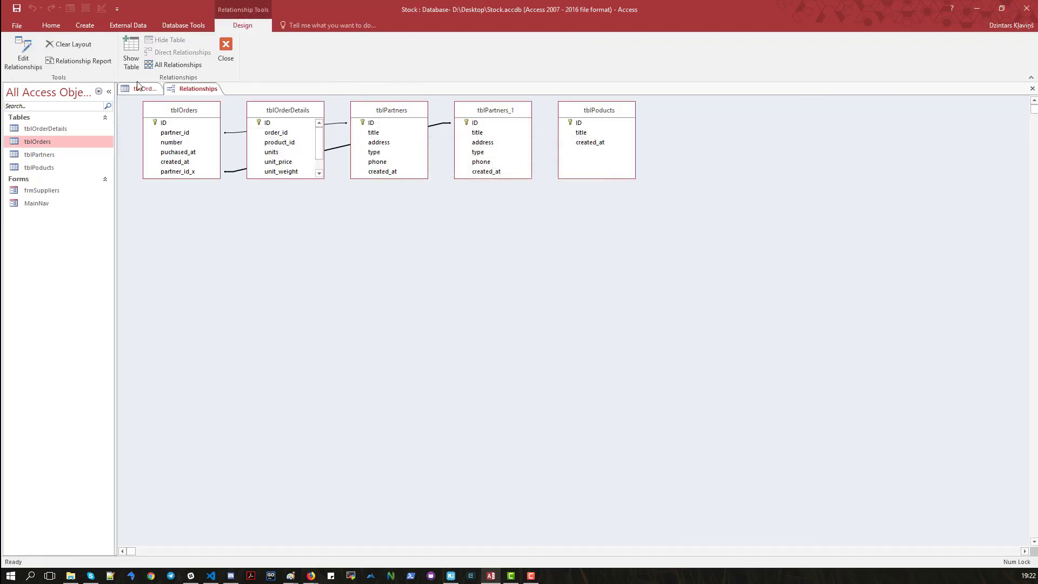
pyautogui.rightClick(142, 88)
pyautogui.click(167, 107)
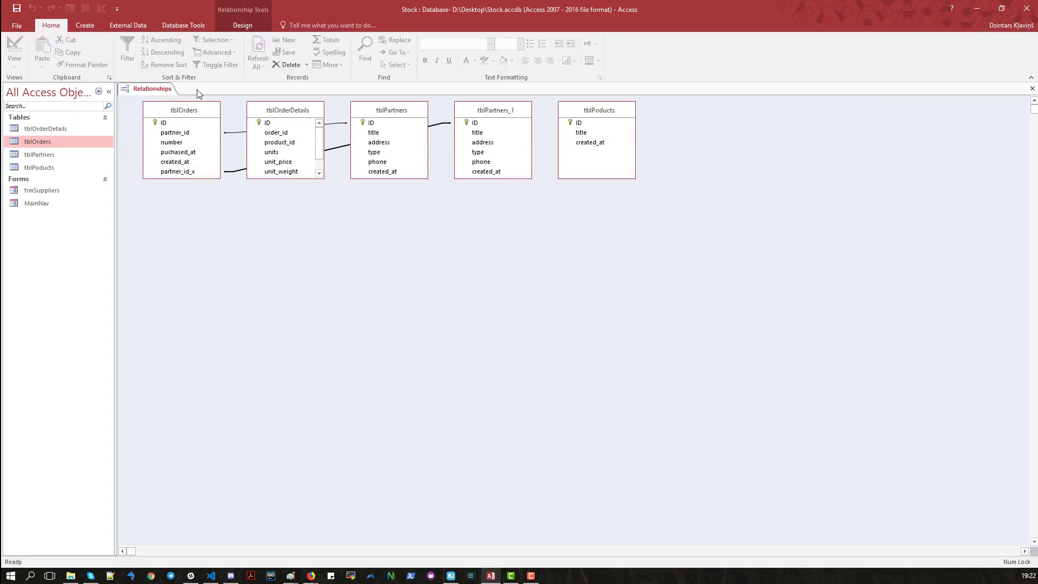
pyautogui.rightClick(340, 151)
pyautogui.click(362, 168)
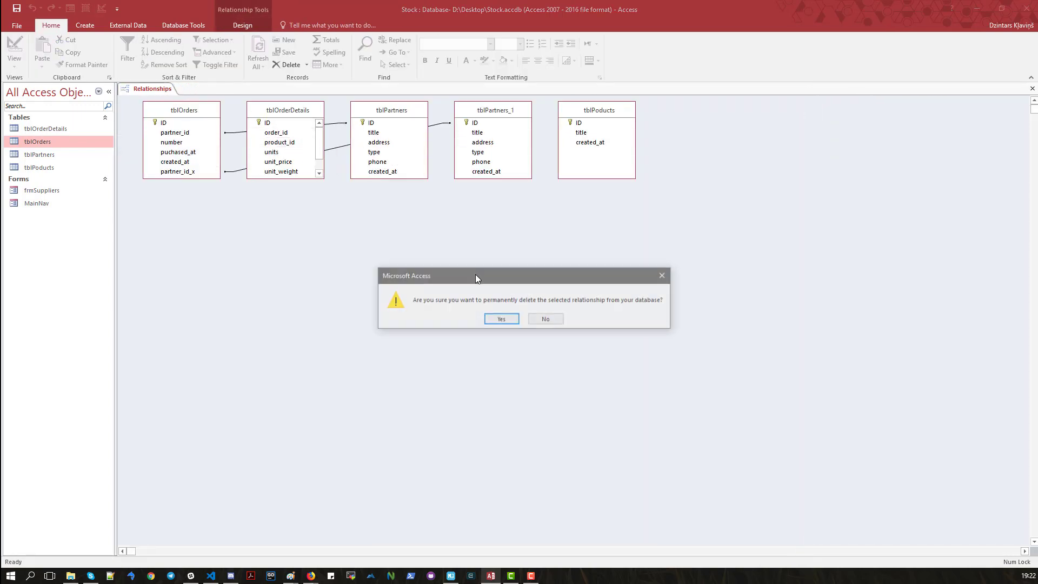
pyautogui.click(501, 320)
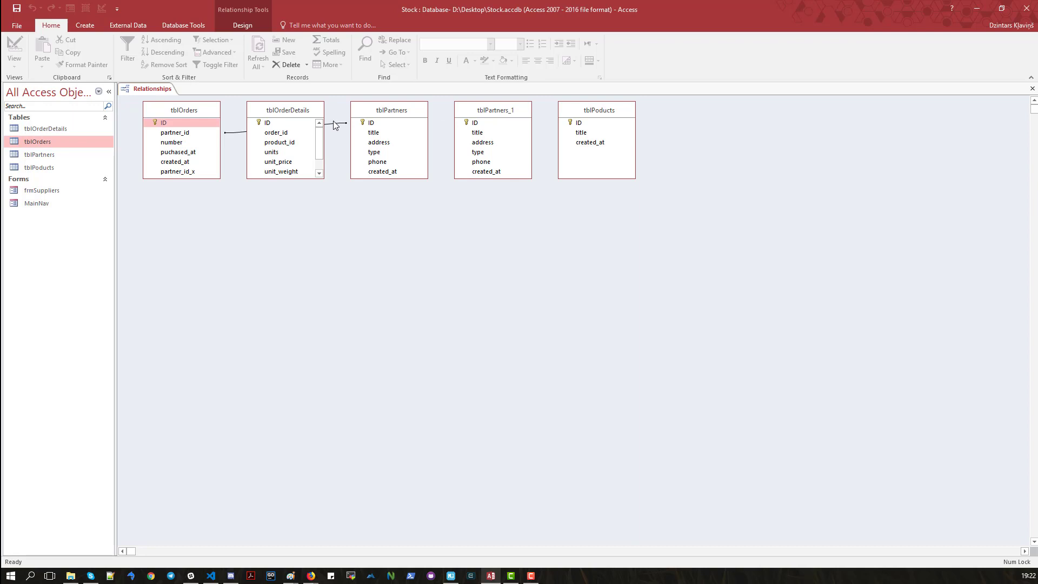
# Delete the relationship between partner_id in tblOrders and ID in tblPartners.
pyautogui.rightClick(333, 120)
pyautogui.rightClick(333, 124)
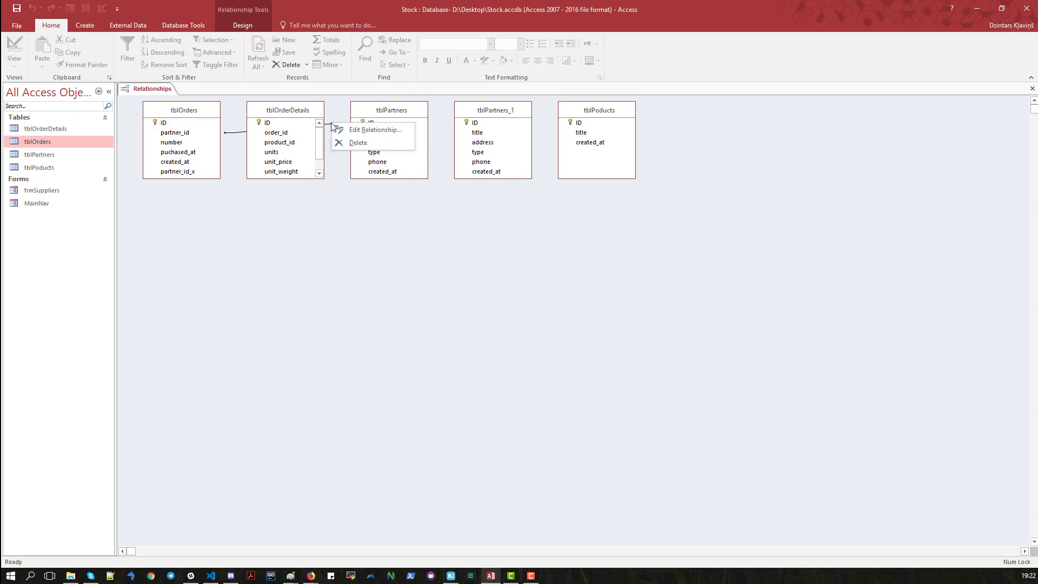
pyautogui.click(357, 144)
pyautogui.click(507, 318)
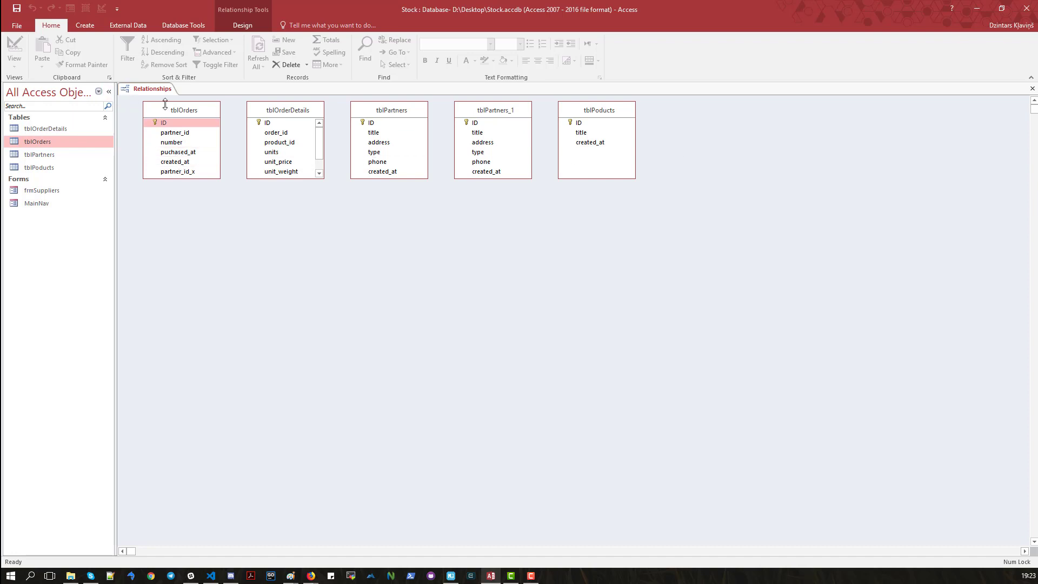
# Save the relationships layout and close it.
pyautogui.rightClick(160, 89)
pyautogui.click(197, 101)
pyautogui.rightClick(160, 89)
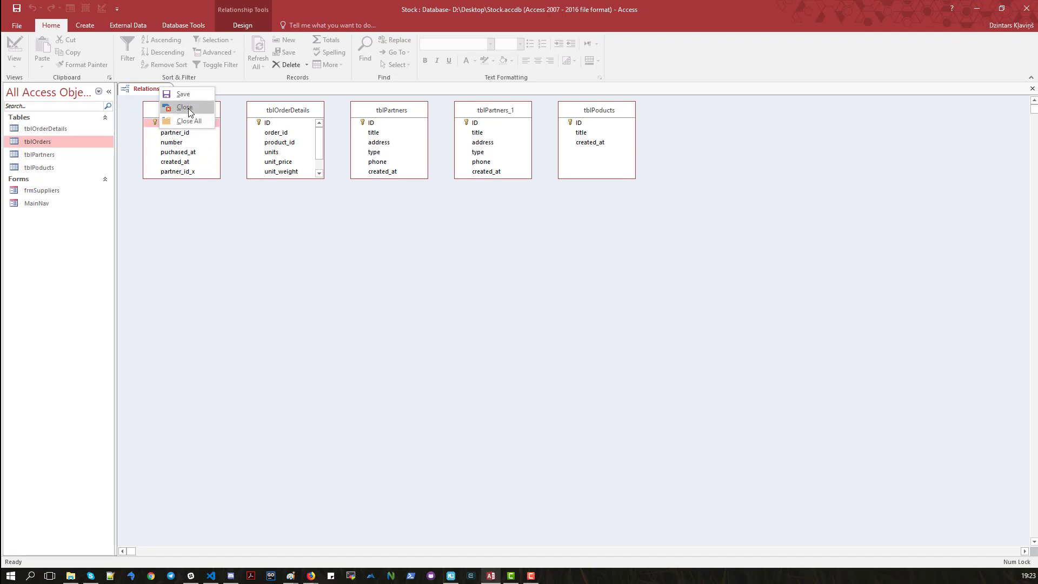
pyautogui.click(189, 108)
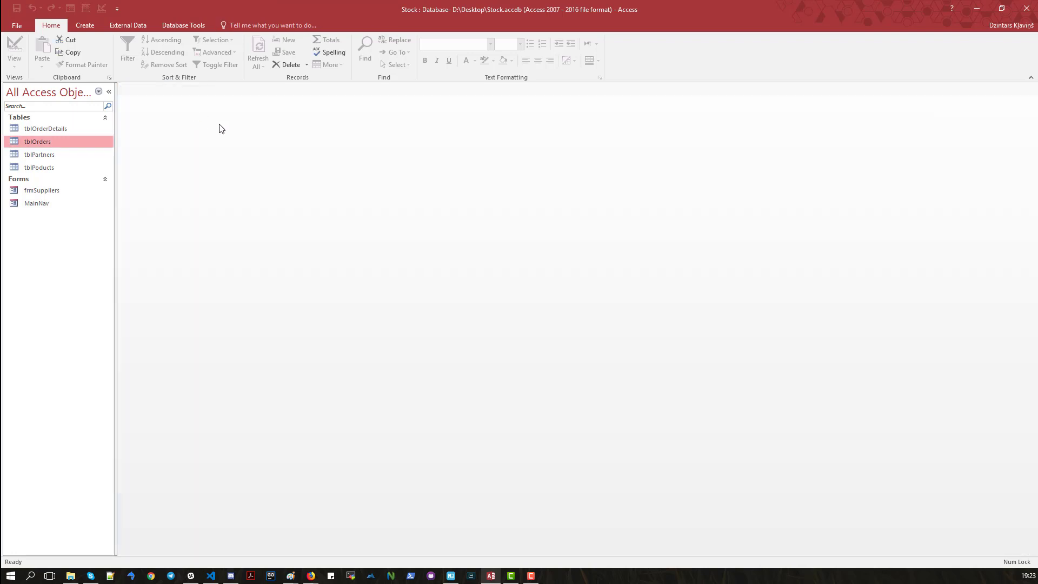
# Open the tblOrders datasheet and permanently delete the partner_id_x field with its data.
pyautogui.doubleClick(43, 143)
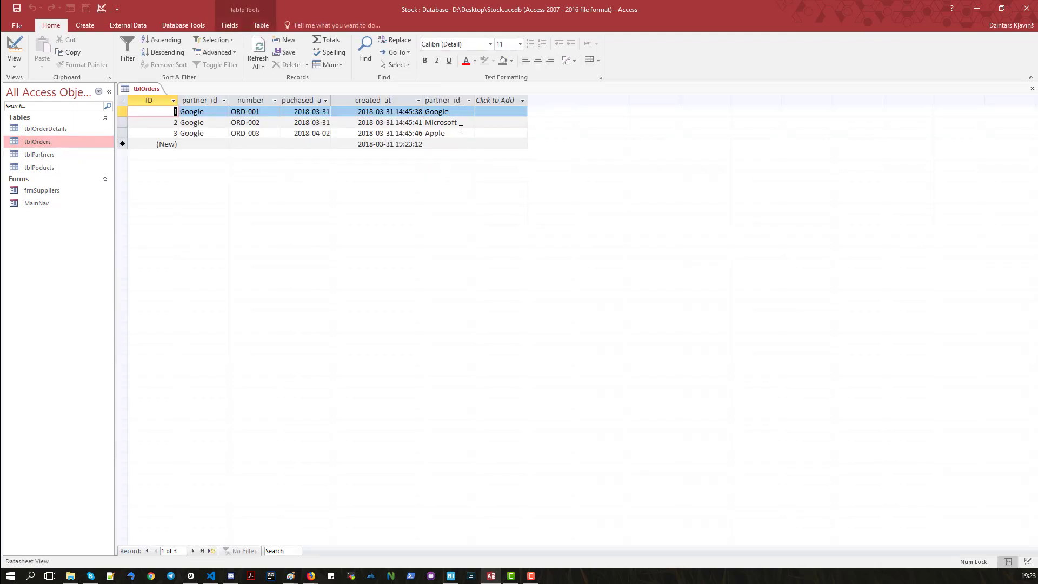
pyautogui.rightClick(449, 99)
pyautogui.click(489, 294)
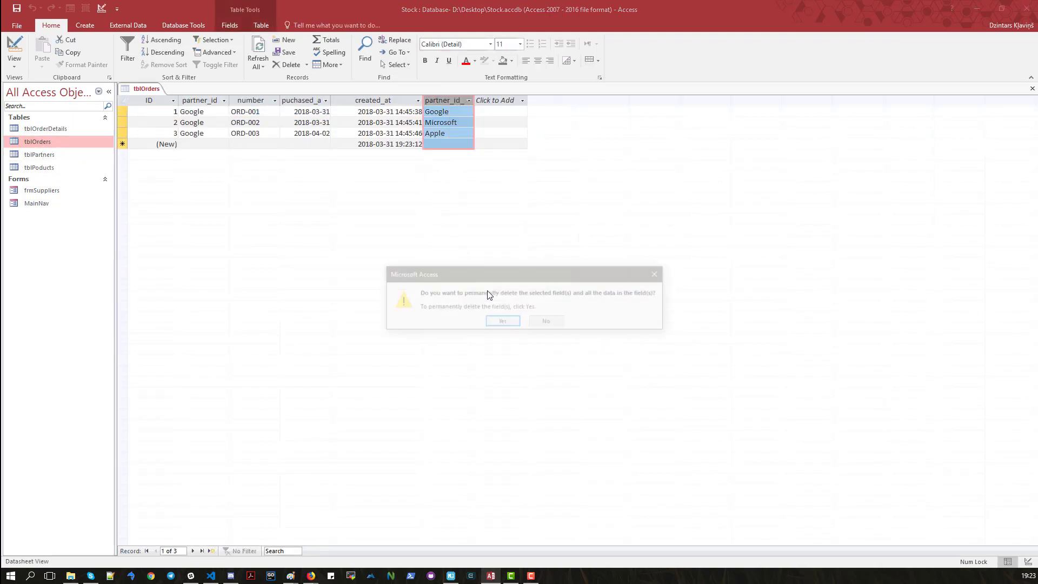
pyautogui.click(502, 321)
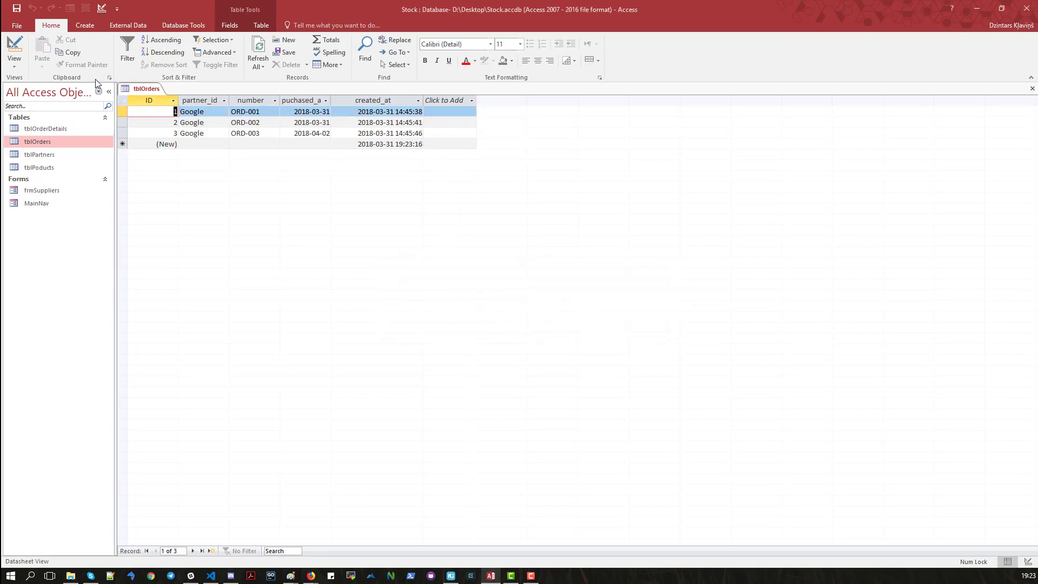
# Close the tblOrders datasheet.
pyautogui.rightClick(146, 91)
pyautogui.click(131, 92)
pyautogui.rightClick(134, 89)
pyautogui.click(173, 110)
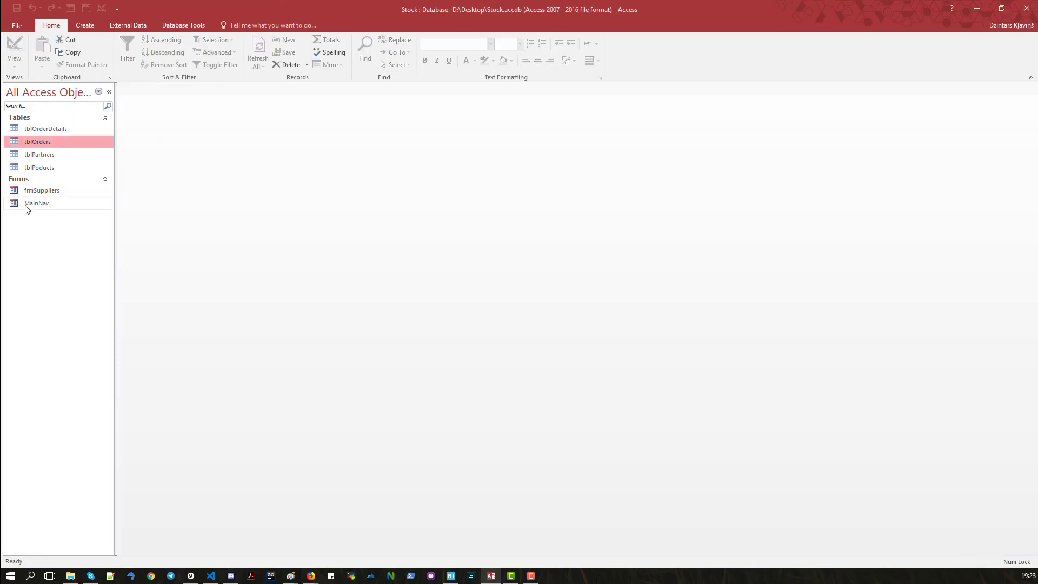
# Open the frmSuppliers form and switch it to Design View.
pyautogui.click(53, 194)
pyautogui.doubleClick(53, 193)
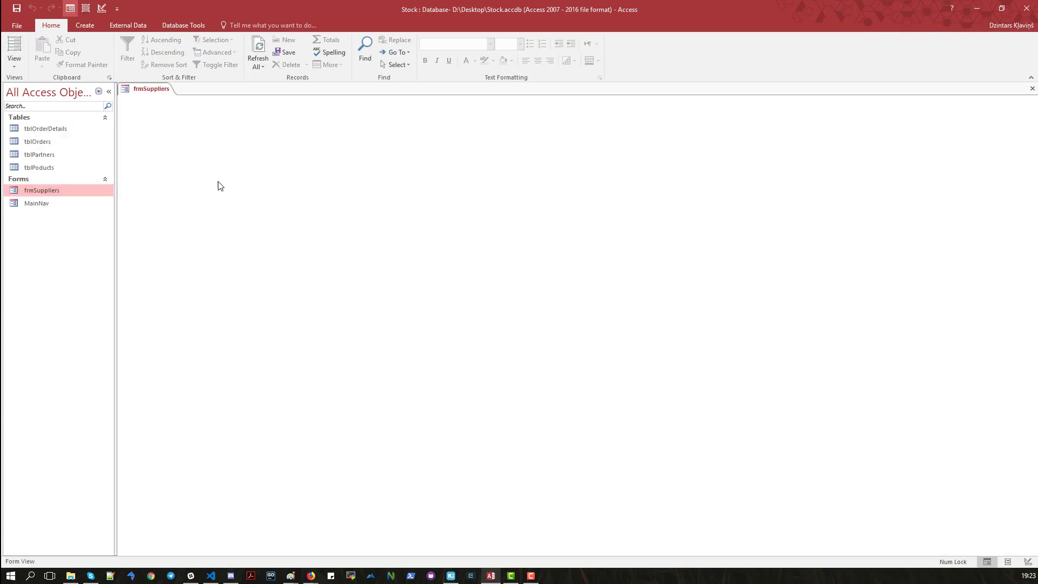
pyautogui.rightClick(149, 91)
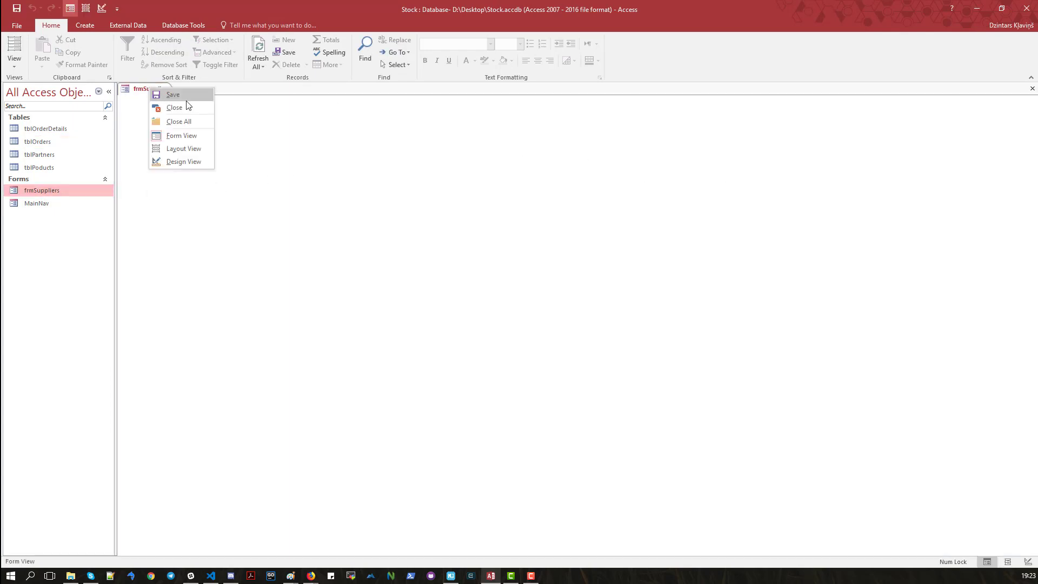
pyautogui.click(191, 161)
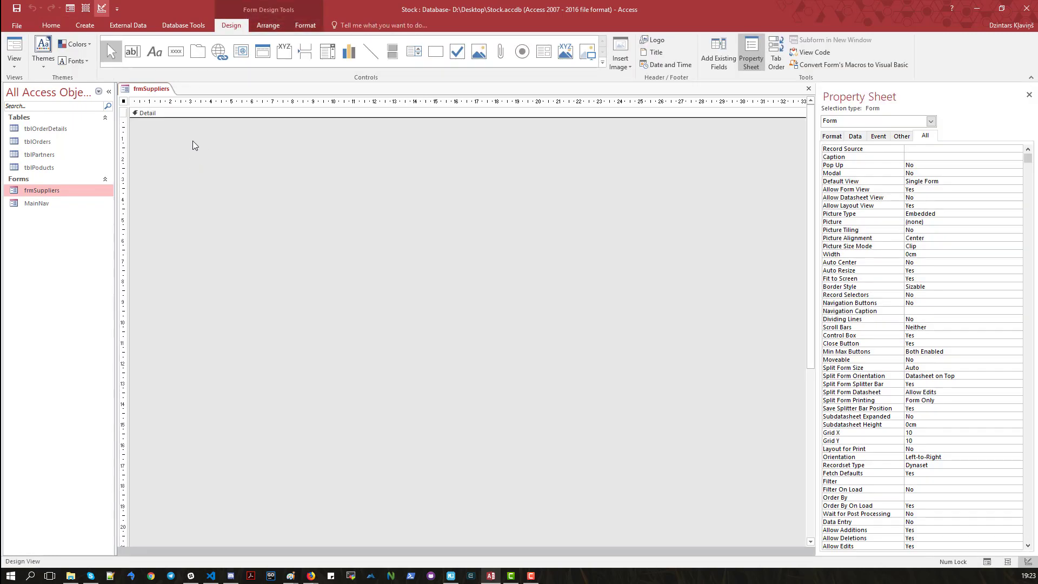
# Add the tblPartners table to the frmSuppliers detail area as a subform named sfrmSuppliers.
pyautogui.moveTo(33, 161); pyautogui.dragTo(167, 157)
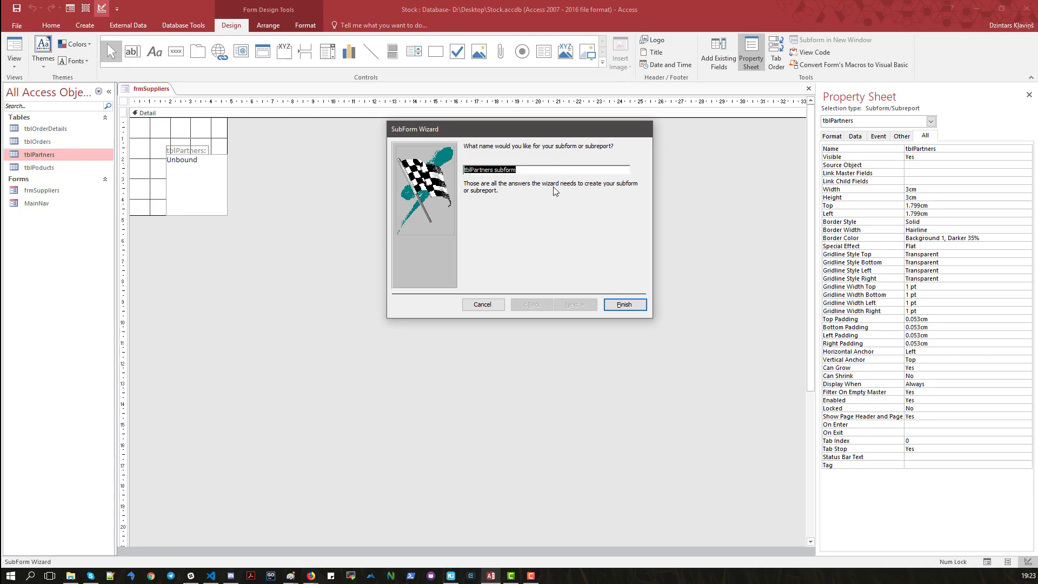
pyautogui.write('sfrmPartners')
pyautogui.moveTo(510, 170); pyautogui.dragTo(480, 170)
pyautogui.write('Suppliers')
pyautogui.click(521, 170)
pyautogui.click(627, 307)
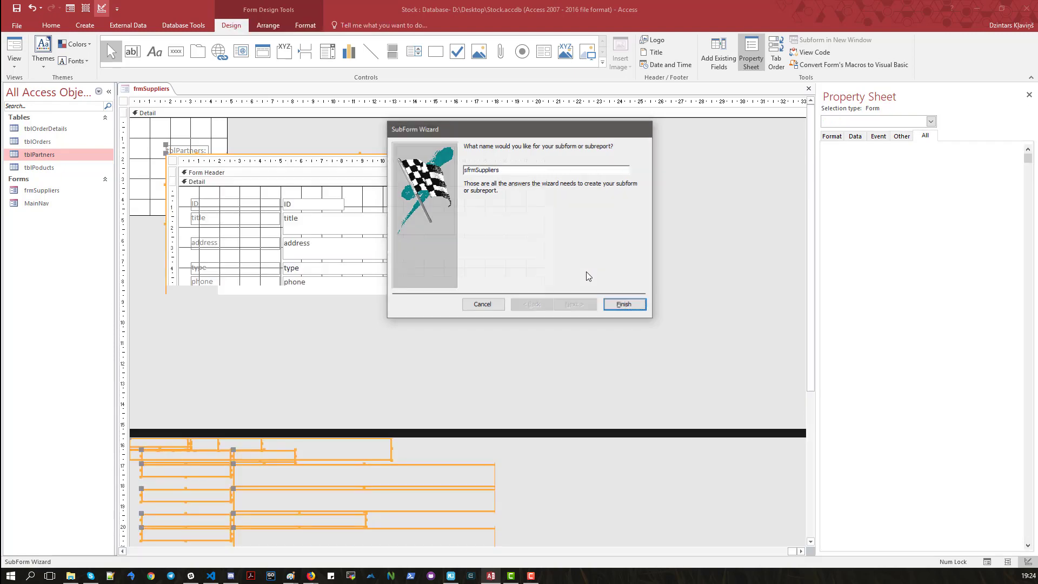
# Delete the subform's sfrmSuppliers label and move the subform to the form's left edge, about 1 cm below the top.
pyautogui.click(182, 150)
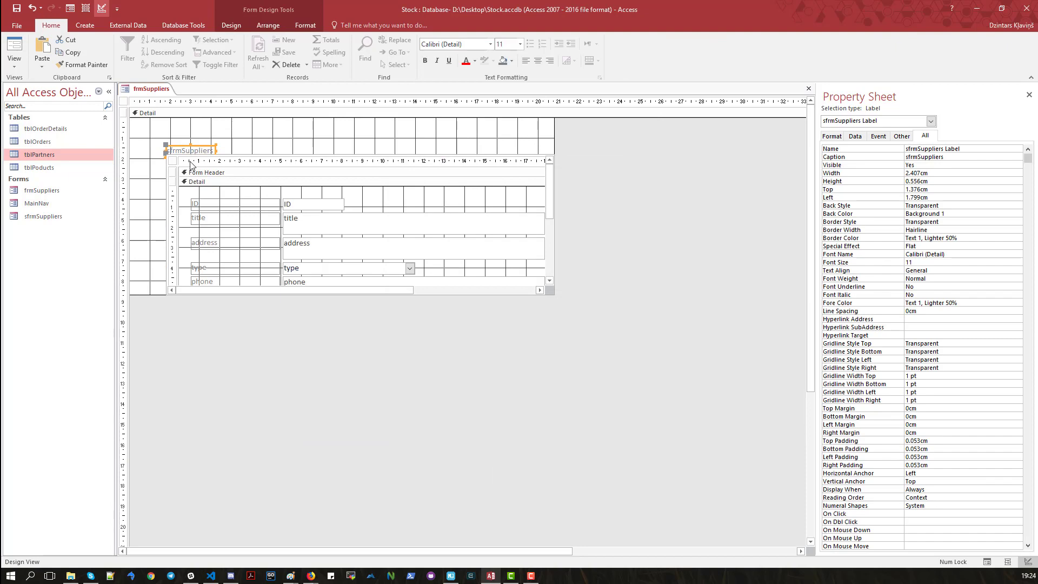
pyautogui.press('Delete')
pyautogui.click(213, 155)
pyautogui.moveTo(213, 154); pyautogui.dragTo(168, 139)
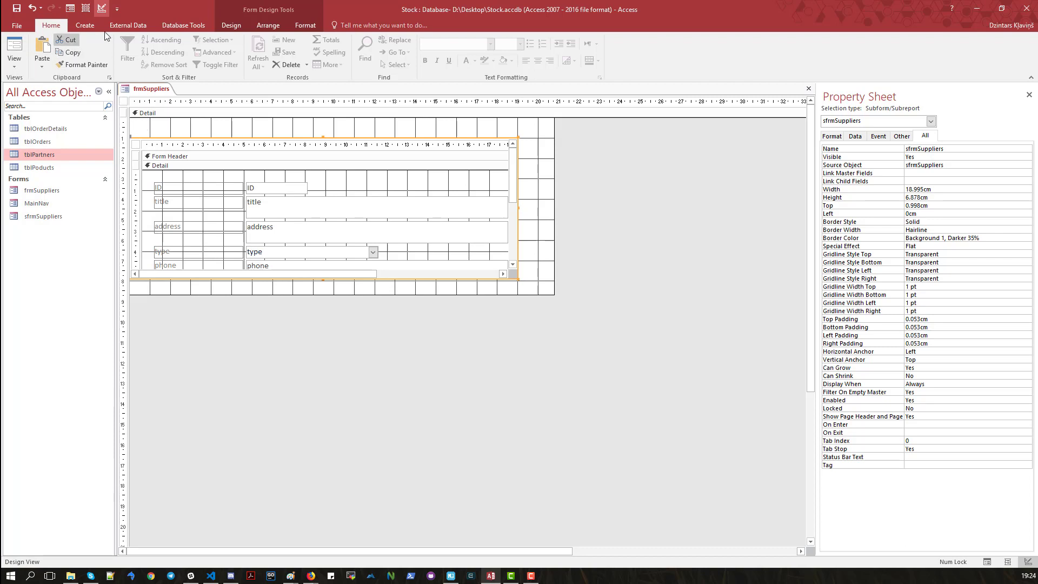
# Place a command button above the subform without using the wizard and caption it NEW SUPPLIER.
pyautogui.click(232, 25)
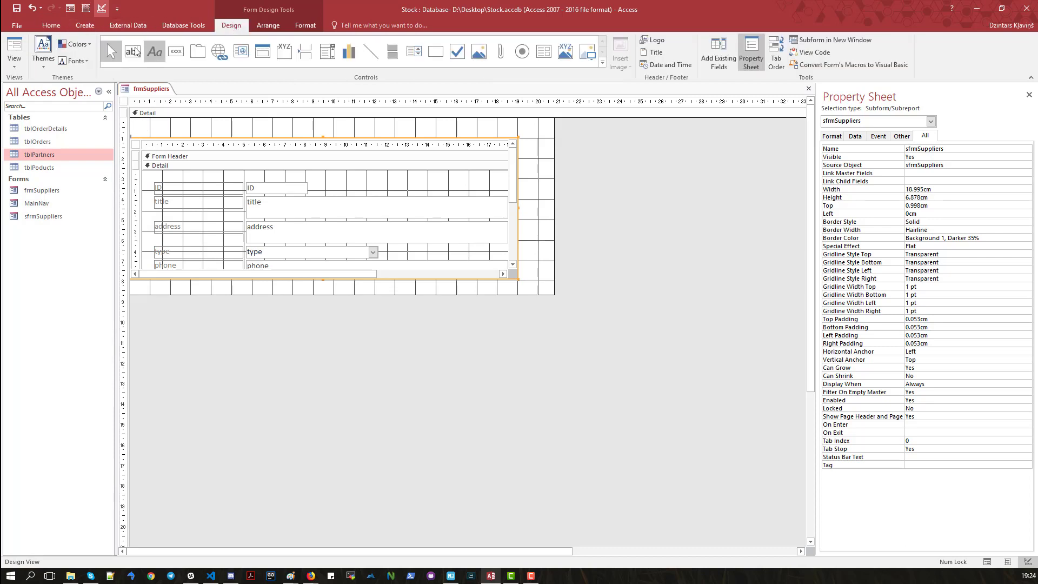
pyautogui.click(175, 51)
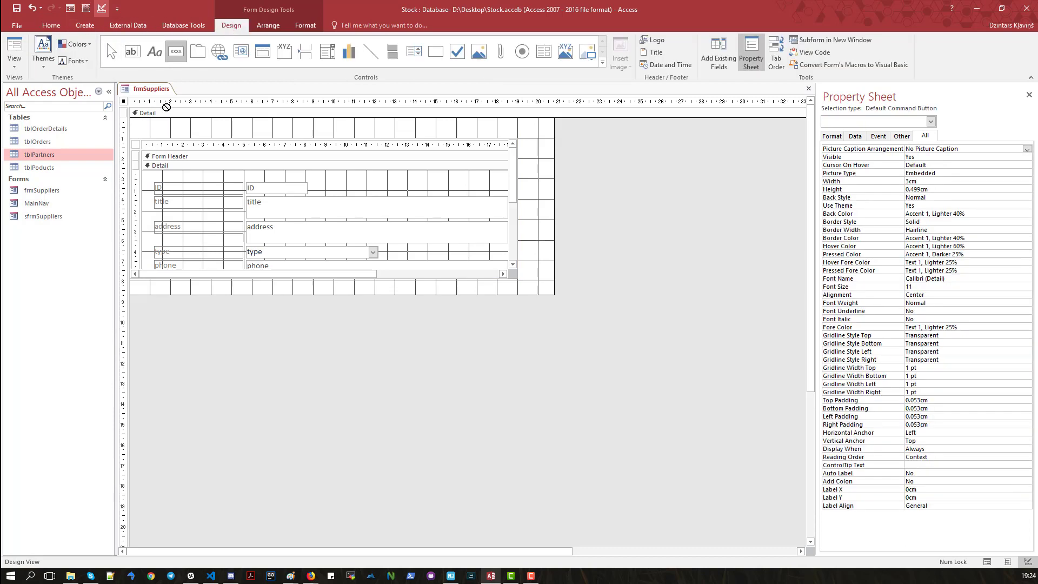
pyautogui.click(139, 120)
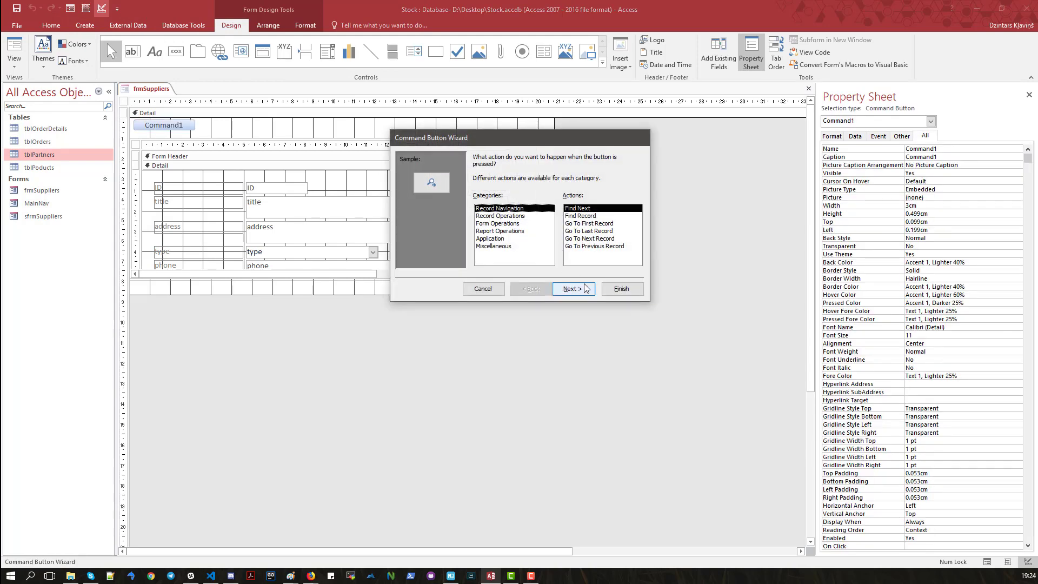
pyautogui.click(482, 289)
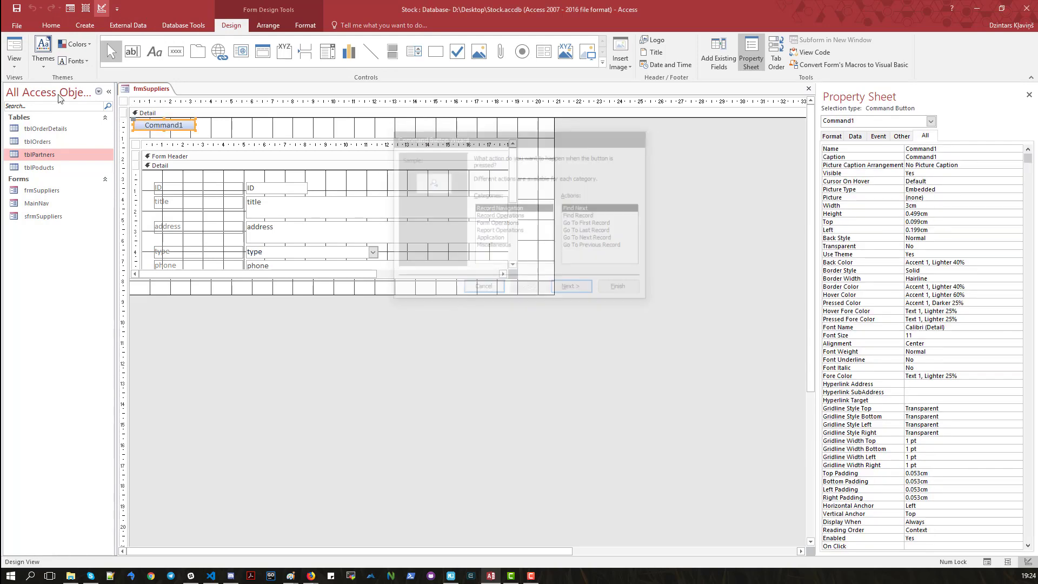
pyautogui.doubleClick(162, 126)
pyautogui.write('NEW')
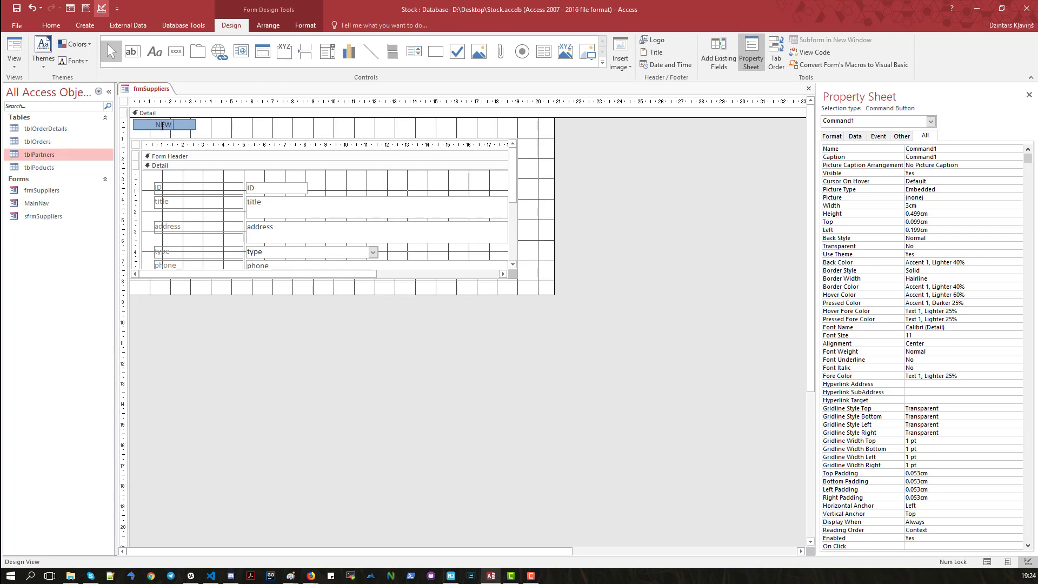
pyautogui.write(' SUPPLIER')
pyautogui.click(249, 129)
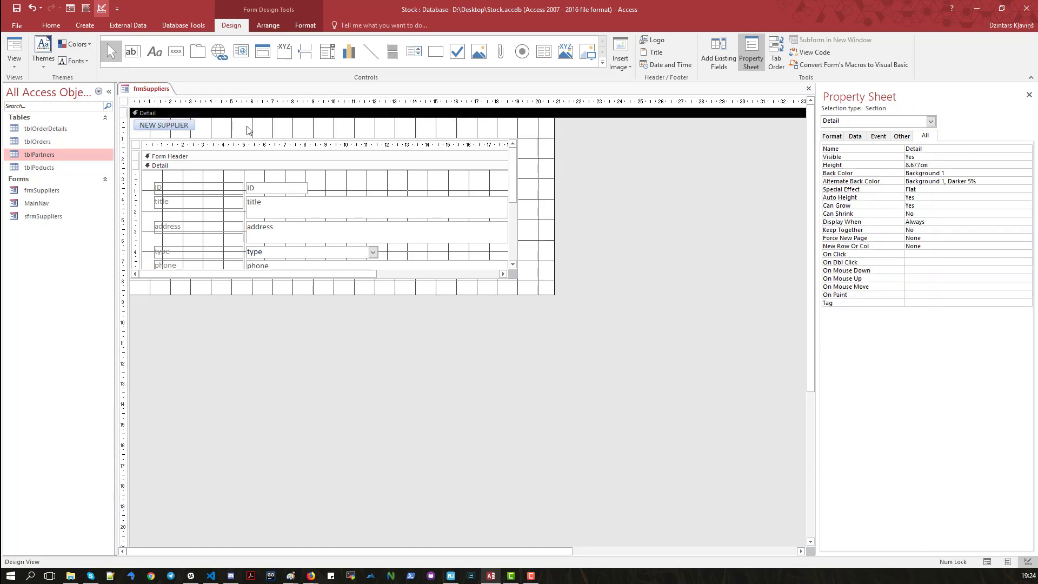
# Format the NEW SUPPLIER button with a white Background 1 fill and a black Text 1 outline.
pyautogui.click(159, 126)
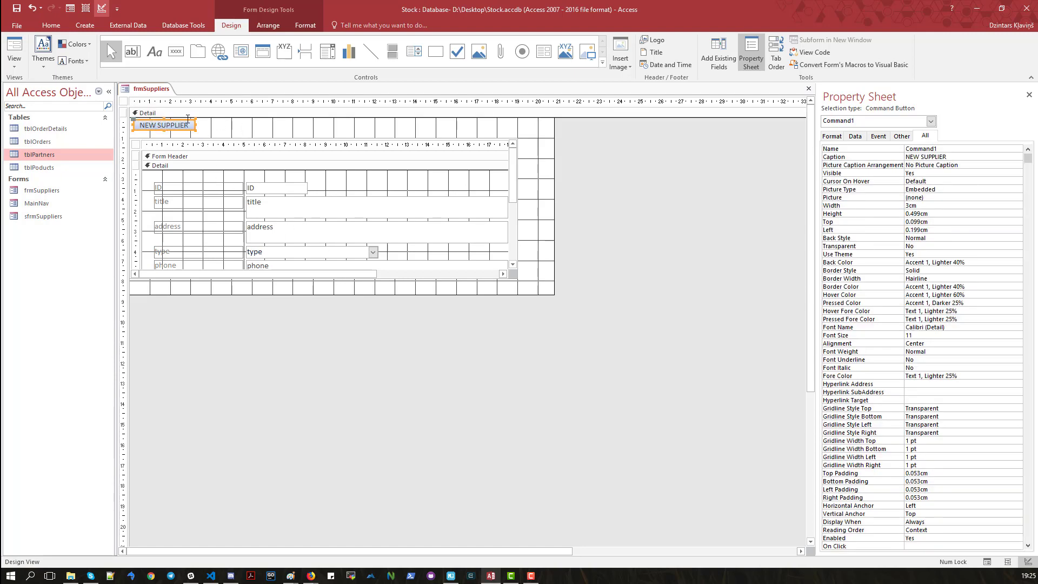
pyautogui.click(306, 26)
pyautogui.click(378, 45)
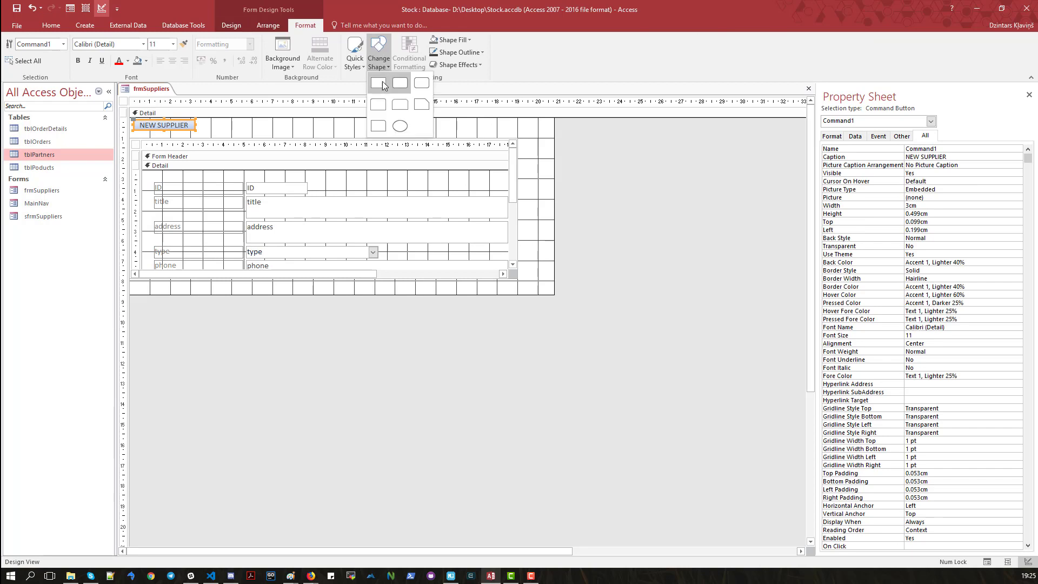
pyautogui.click(385, 77)
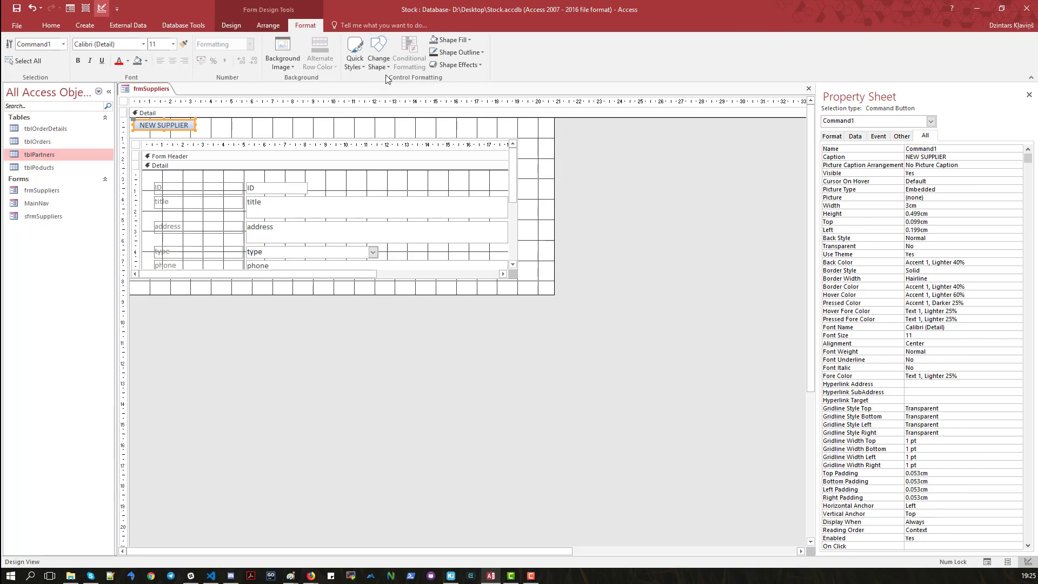
pyautogui.click(452, 39)
pyautogui.click(450, 56)
pyautogui.click(447, 56)
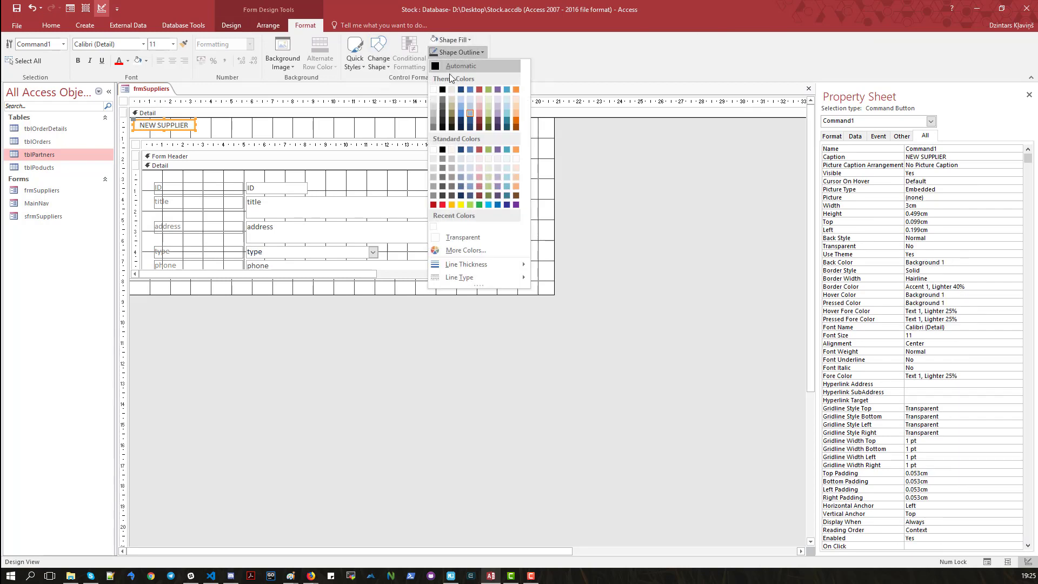
pyautogui.click(450, 75)
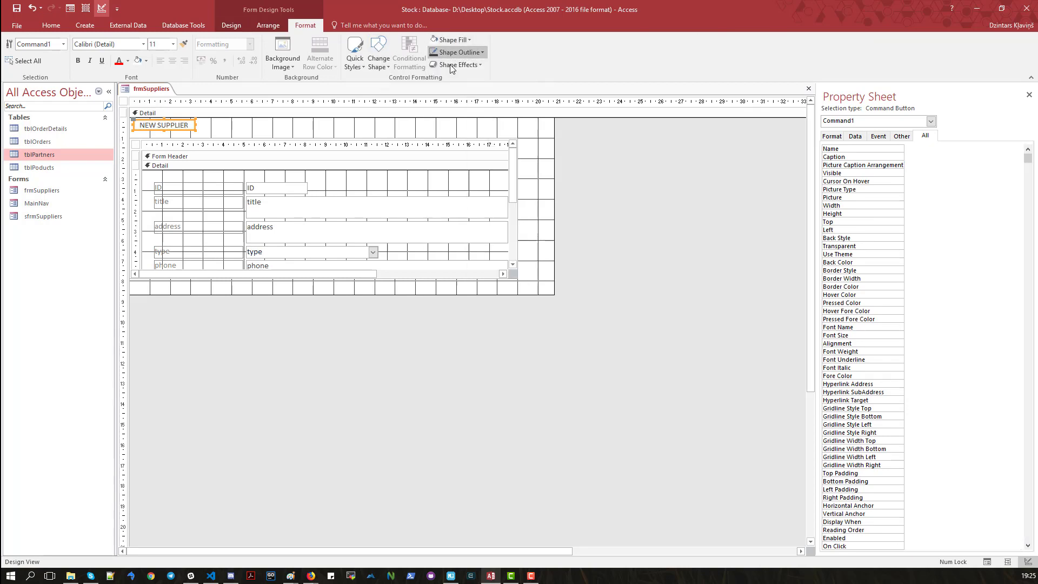
pyautogui.click(208, 128)
# Set the NEW SUPPLIER button's Top property to 0.8 cm.
pyautogui.click(187, 126)
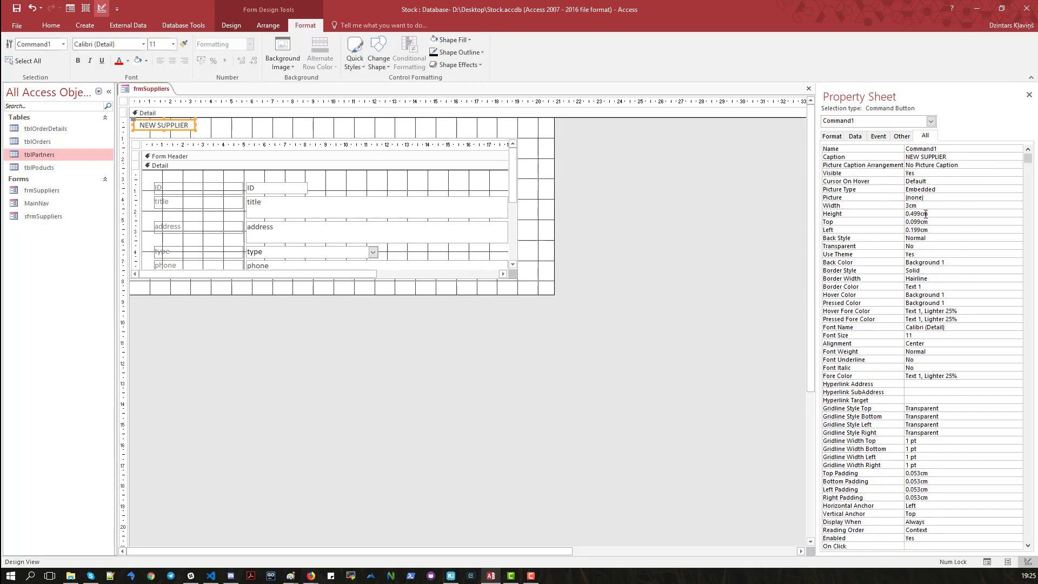
pyautogui.click(878, 223)
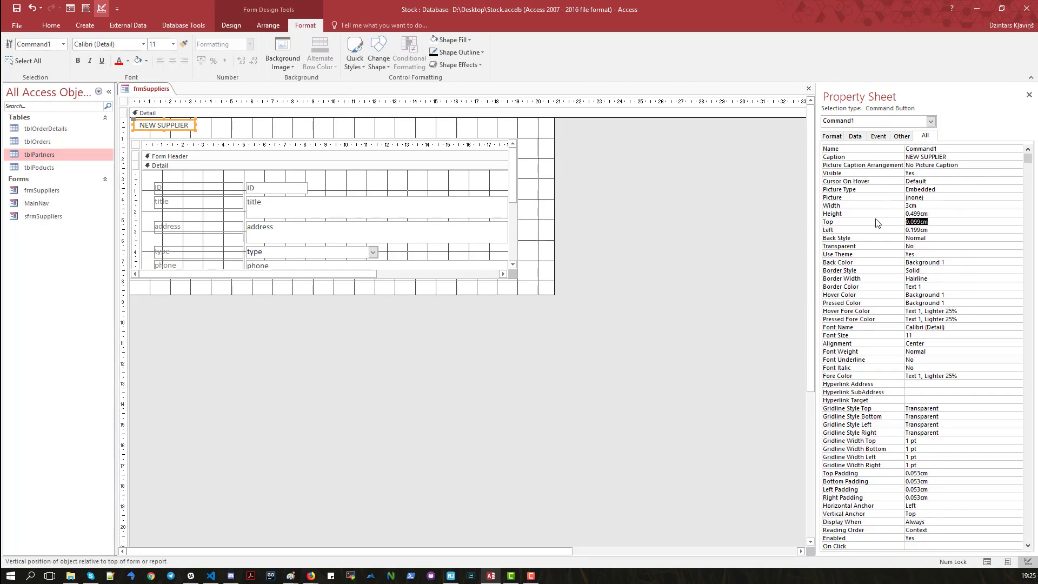
pyautogui.write('0.8')
pyautogui.press('Tab')
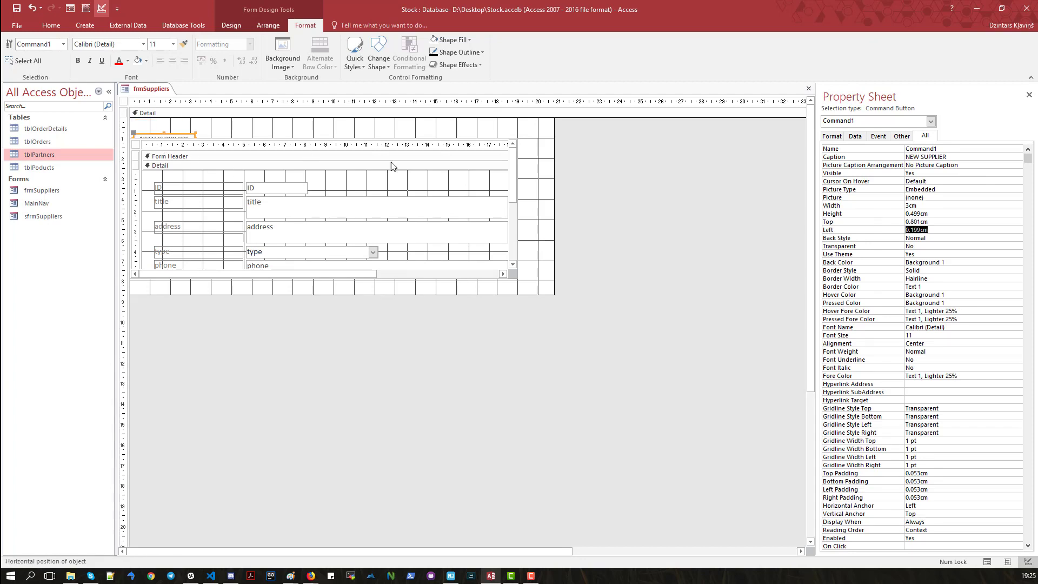
# Set the NEW SUPPLIER button's height to 0.8 cm and move it above the subform, about 0.1 cm from the form's top and left edges.
pyautogui.click(929, 219)
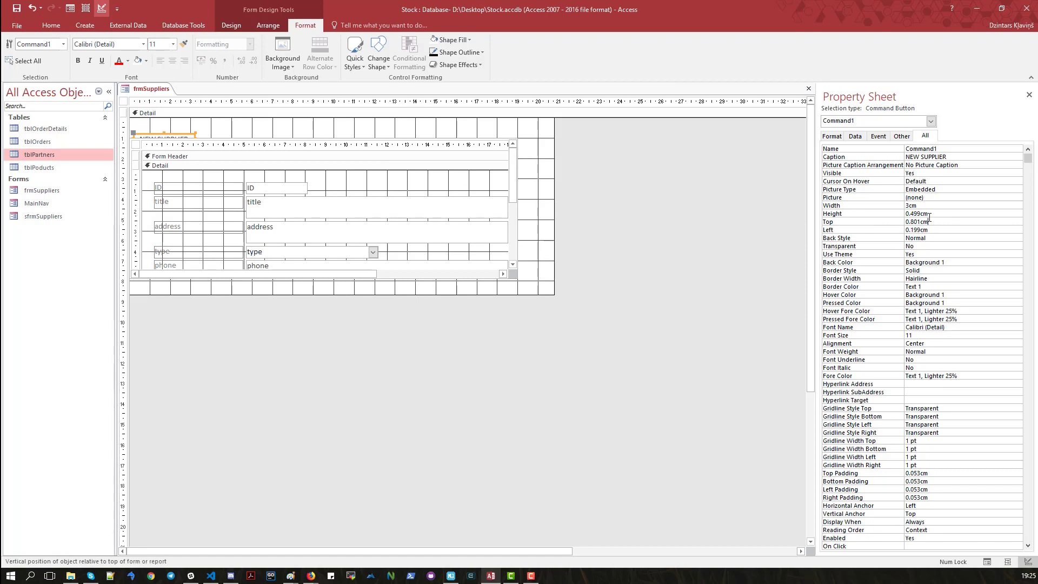
pyautogui.doubleClick(932, 214)
pyautogui.write('0')
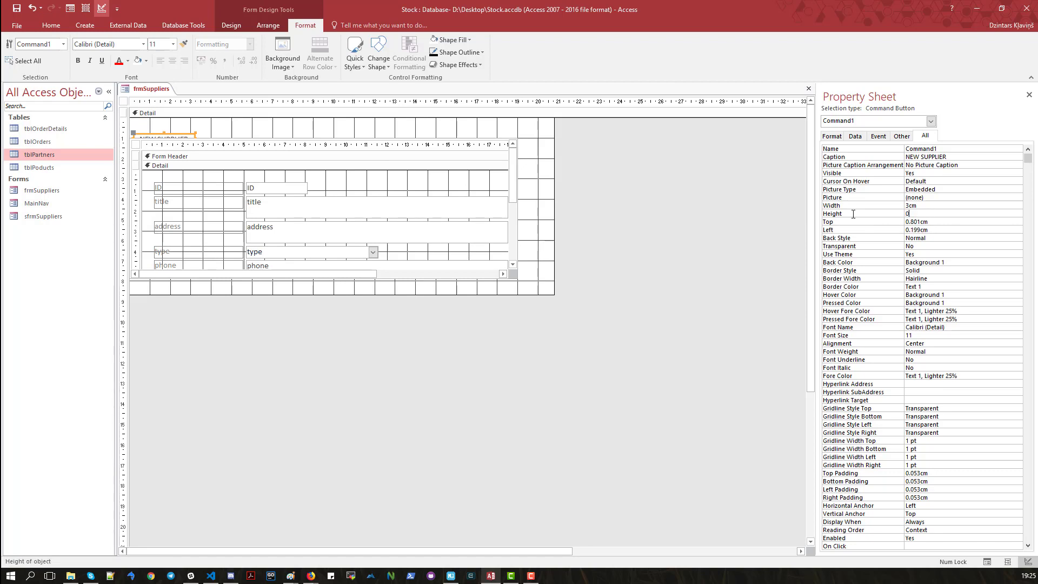
pyautogui.write('.8')
pyautogui.press('Return')
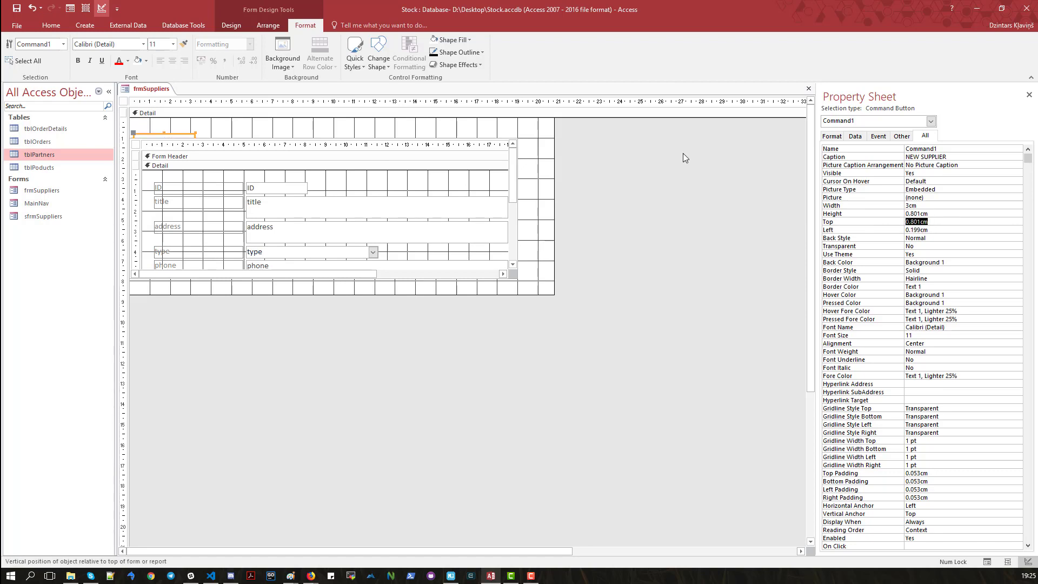
pyautogui.moveTo(181, 135); pyautogui.dragTo(168, 113)
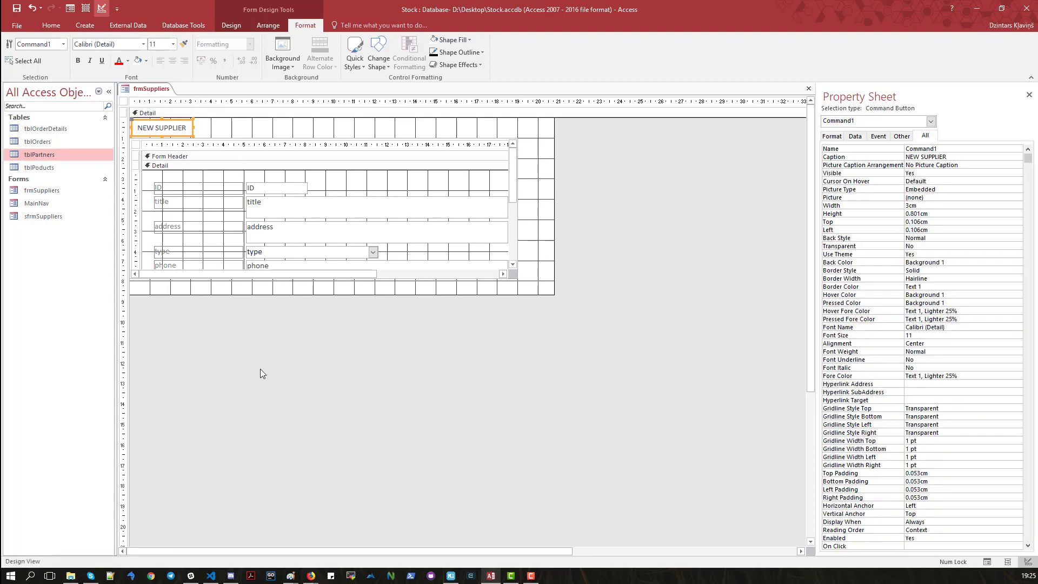
# Shrink the frmSuppliers form's width and detail height to fit the edges of the subform.
pyautogui.click(349, 358)
pyautogui.click(443, 212)
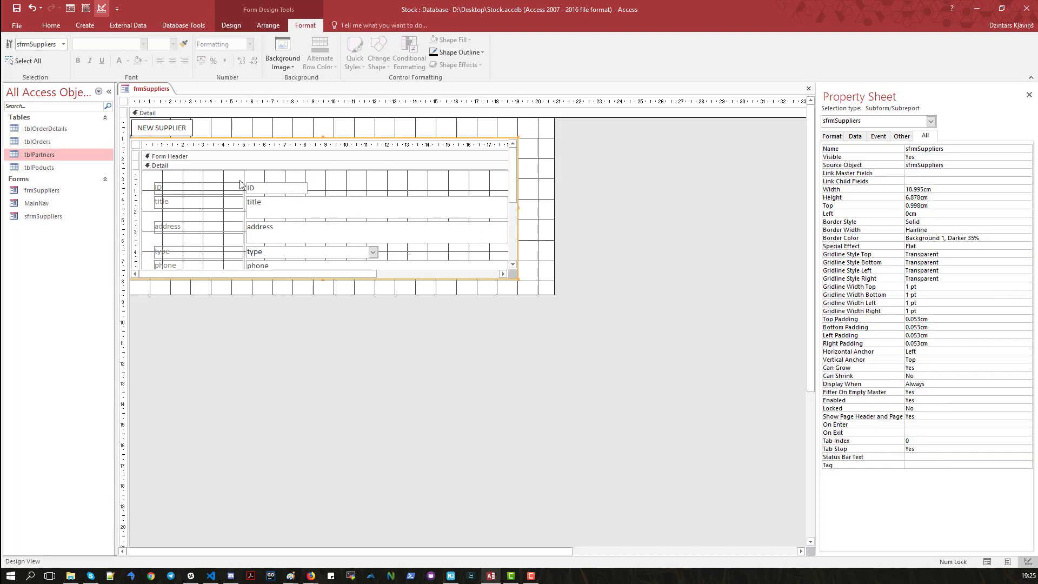
pyautogui.moveTo(556, 181); pyautogui.dragTo(494, 176)
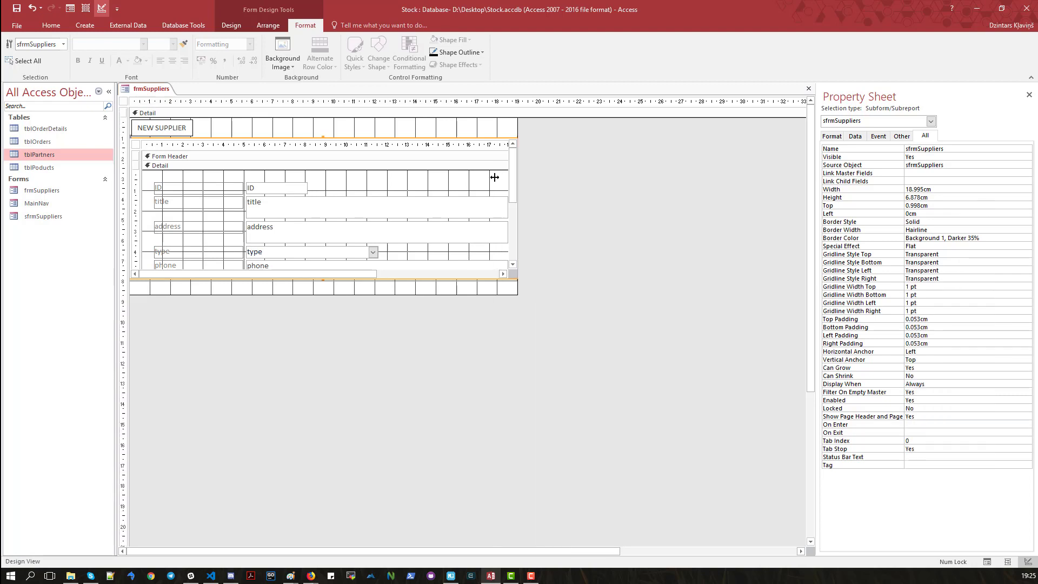
pyautogui.moveTo(369, 296); pyautogui.dragTo(365, 279)
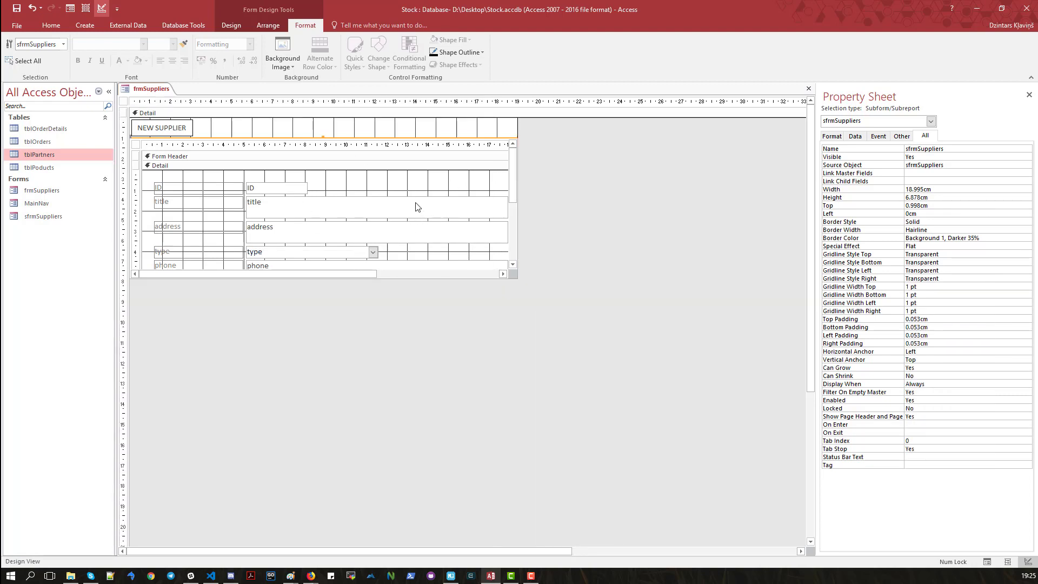
pyautogui.click(902, 138)
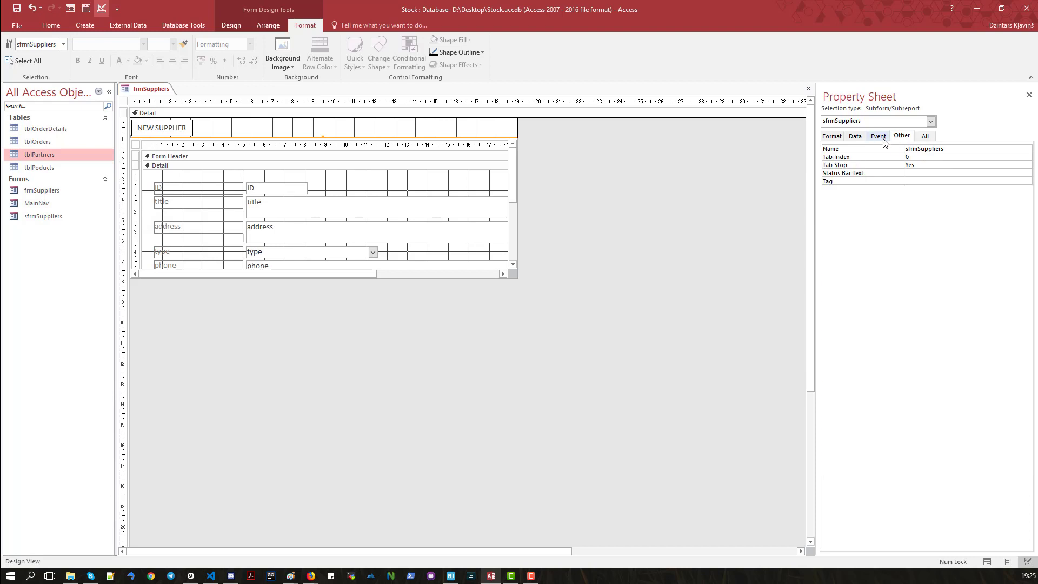
pyautogui.click(880, 139)
pyautogui.click(859, 138)
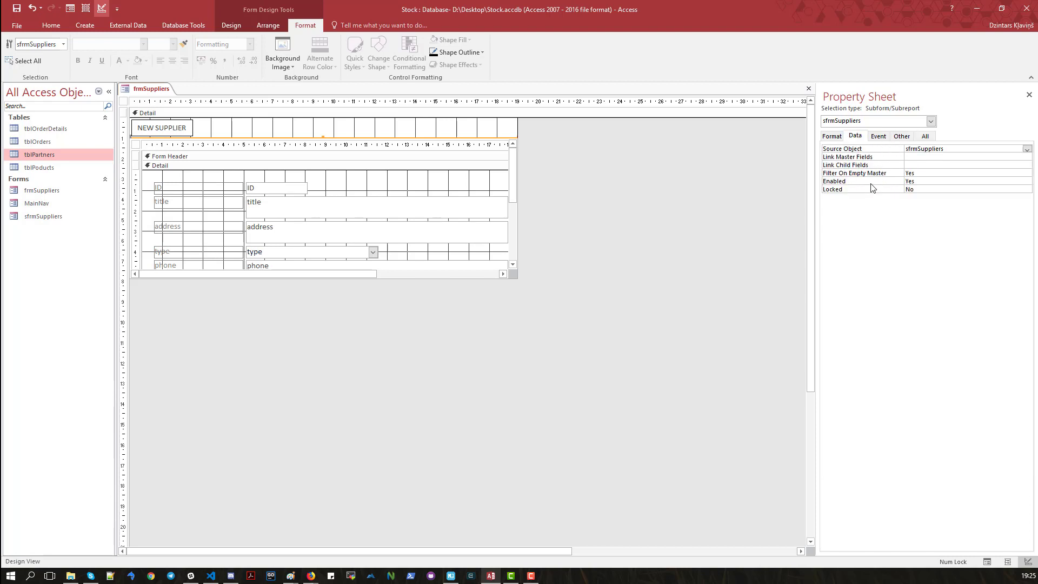
pyautogui.click(835, 136)
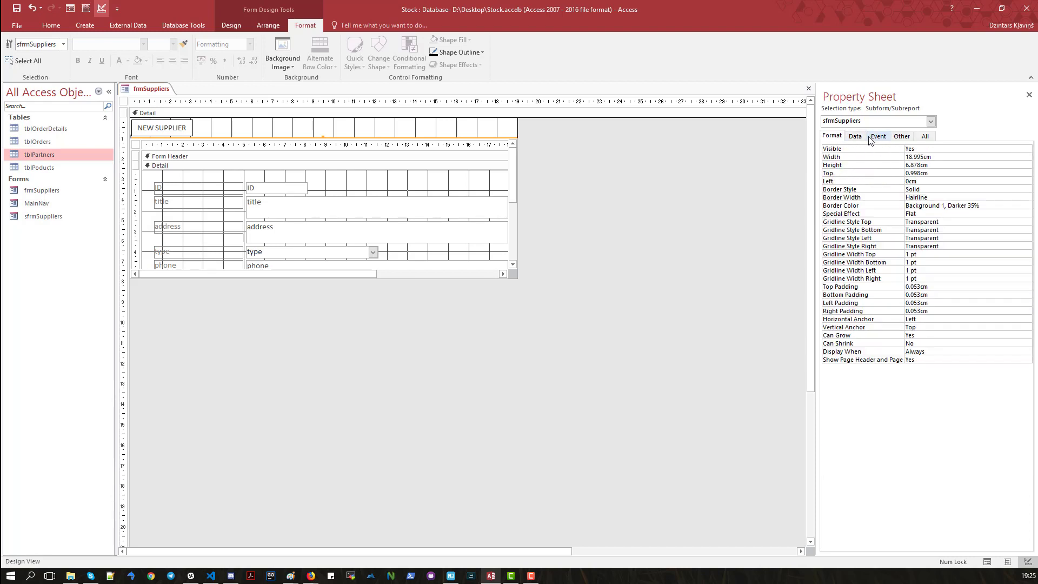
pyautogui.click(856, 136)
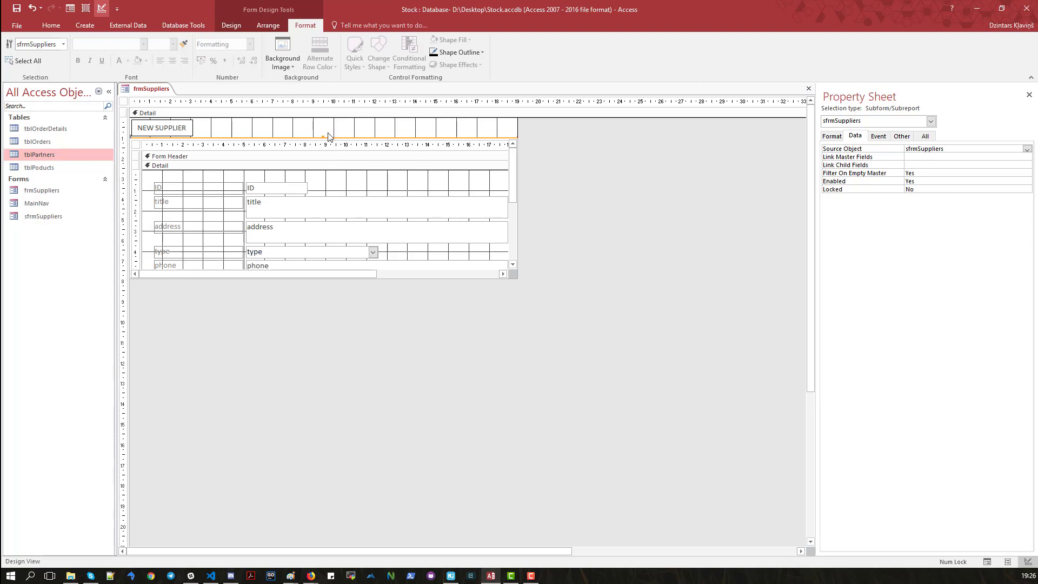
# Set the anchoring of the sfrmSuppliers subform to Stretch Down and Across and recheck the option.
pyautogui.click(268, 26)
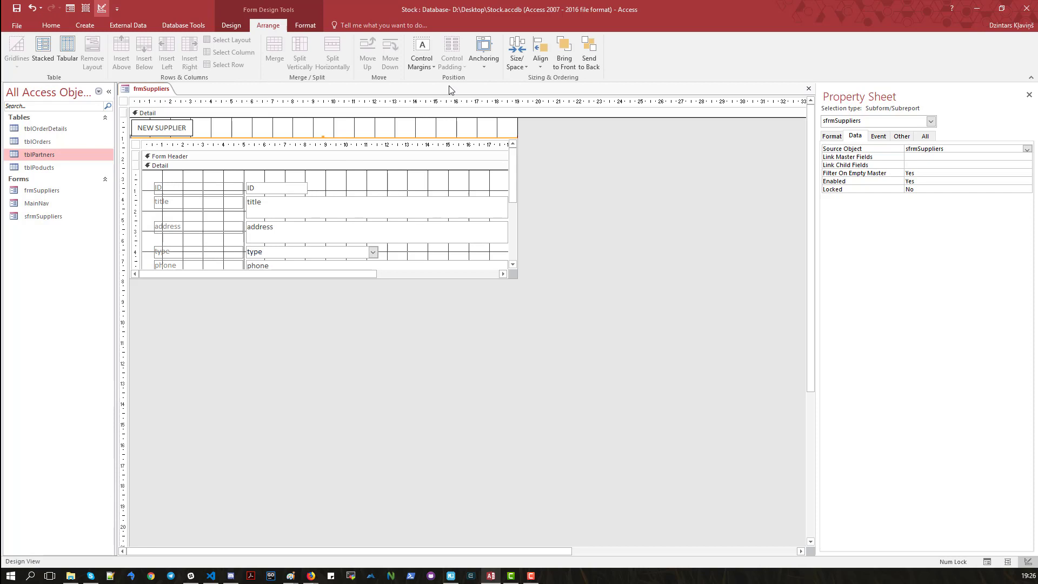
pyautogui.click(484, 52)
pyautogui.click(609, 104)
pyautogui.click(686, 367)
pyautogui.click(405, 152)
pyautogui.click(475, 63)
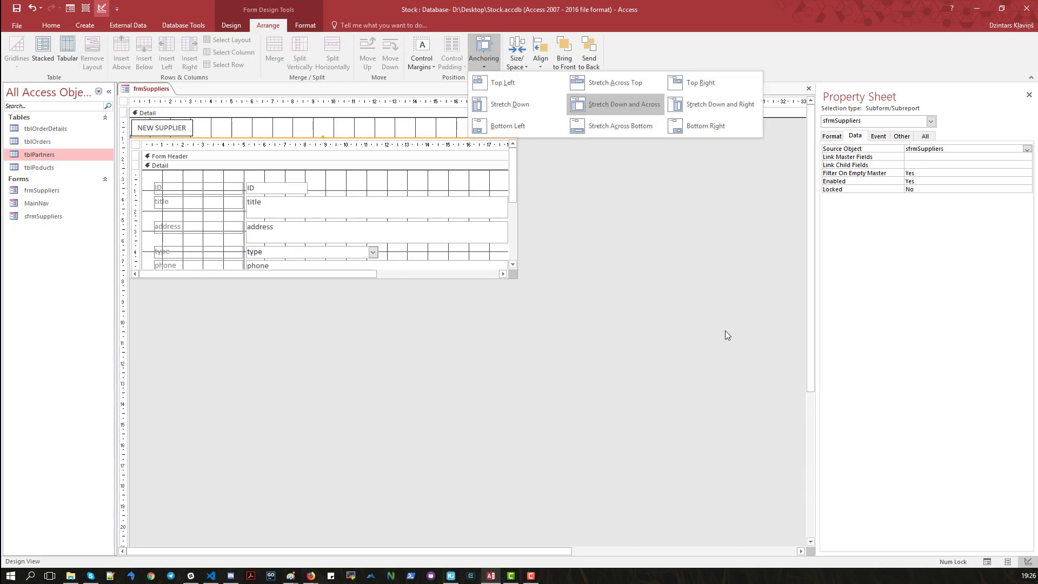
# Show the frmSuppliers form in Form View and narrow the title column of its datasheet.
pyautogui.click(608, 273)
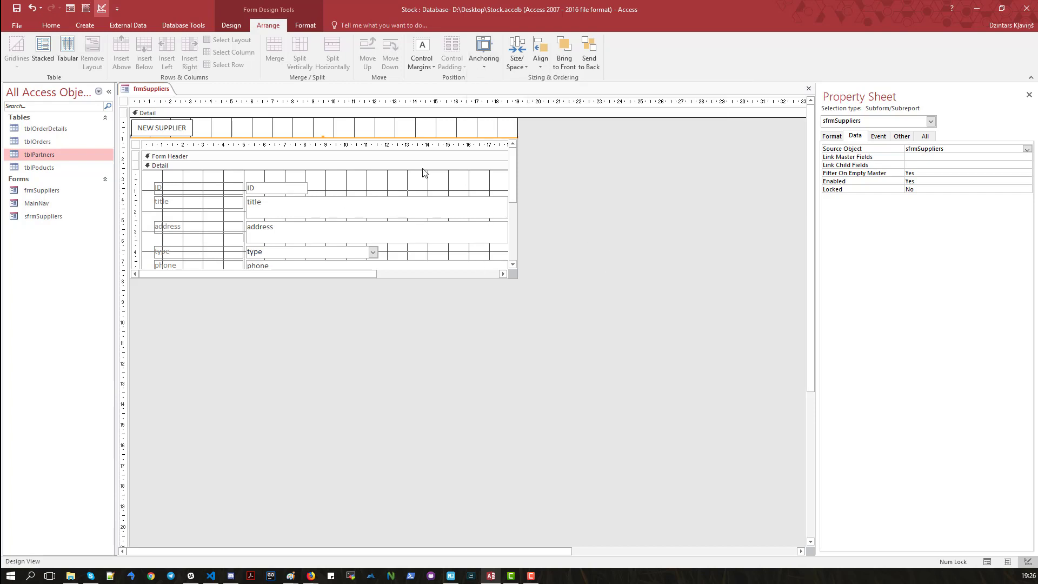
pyautogui.rightClick(151, 90)
pyautogui.click(151, 91)
pyautogui.rightClick(151, 90)
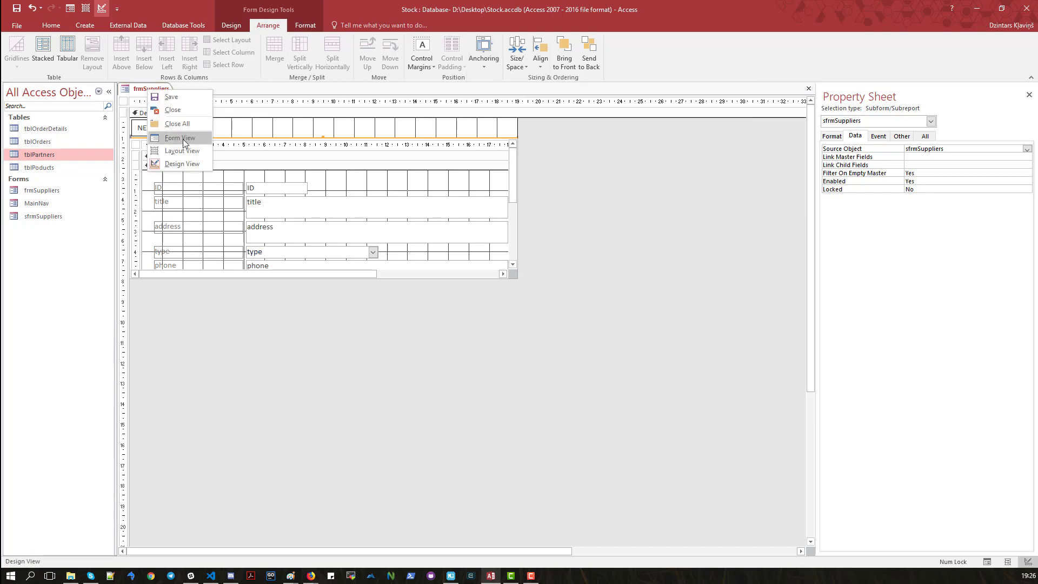
pyautogui.click(183, 138)
pyautogui.moveTo(679, 123); pyautogui.dragTo(712, 123)
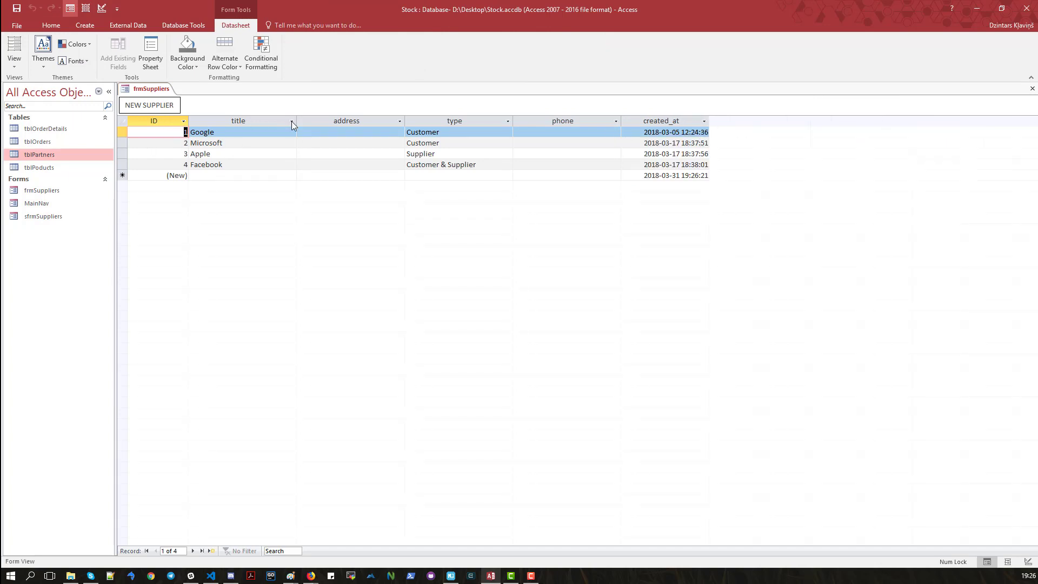
pyautogui.moveTo(297, 121); pyautogui.dragTo(270, 121)
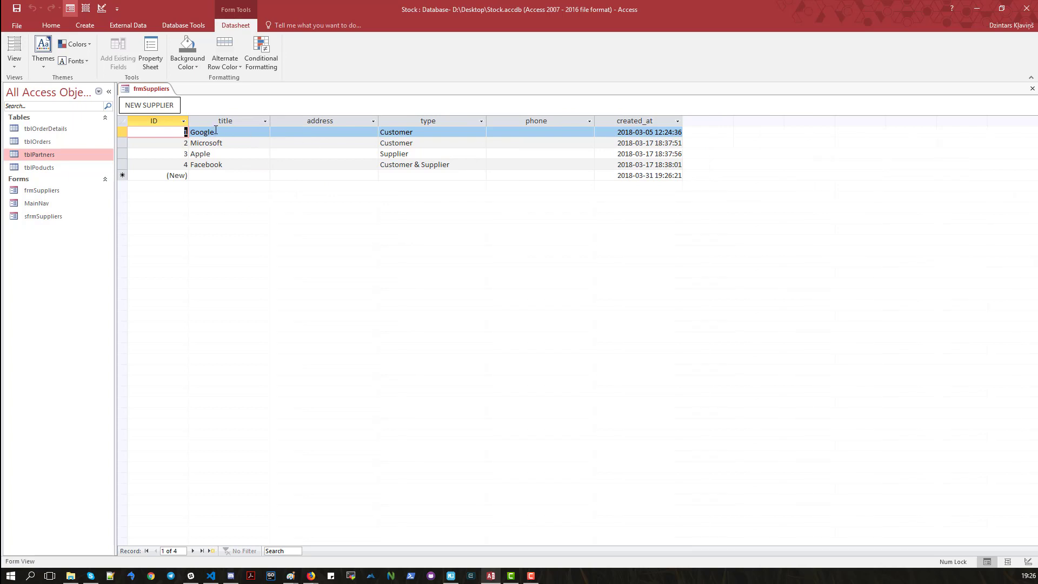
pyautogui.moveTo(262, 135); pyautogui.dragTo(386, 168)
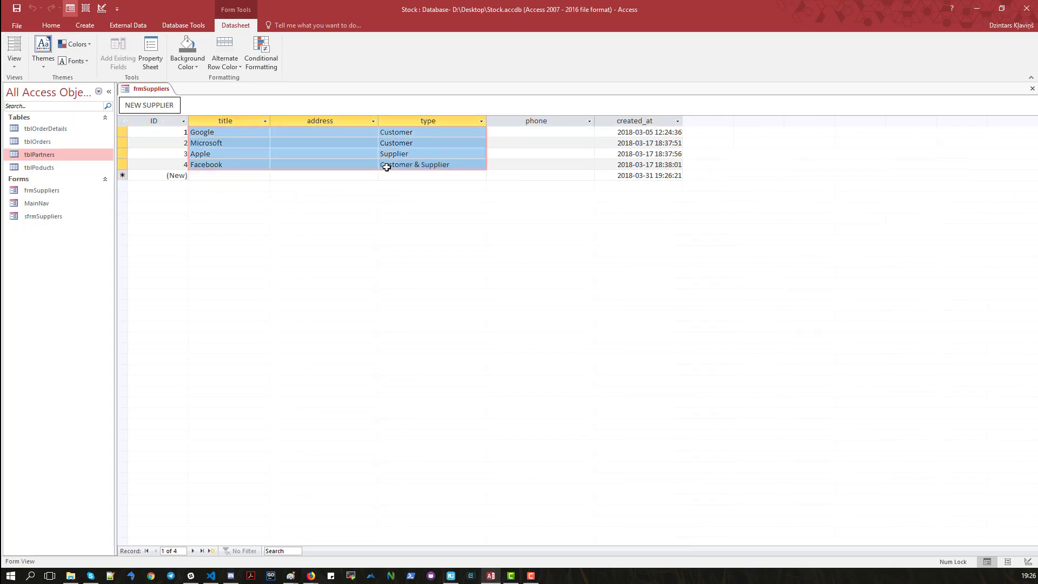
pyautogui.click(472, 154)
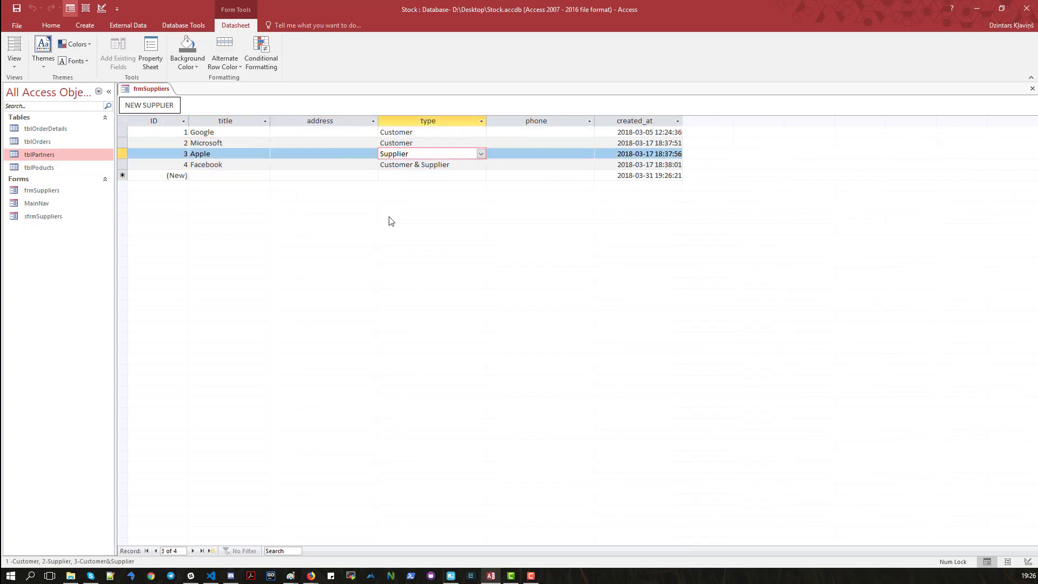
pyautogui.click(336, 121)
pyautogui.moveTo(331, 120)
pyautogui.mouseDown()
pyautogui.moveTo(460, 124)
pyautogui.moveTo(342, 121)
pyautogui.mouseUp()
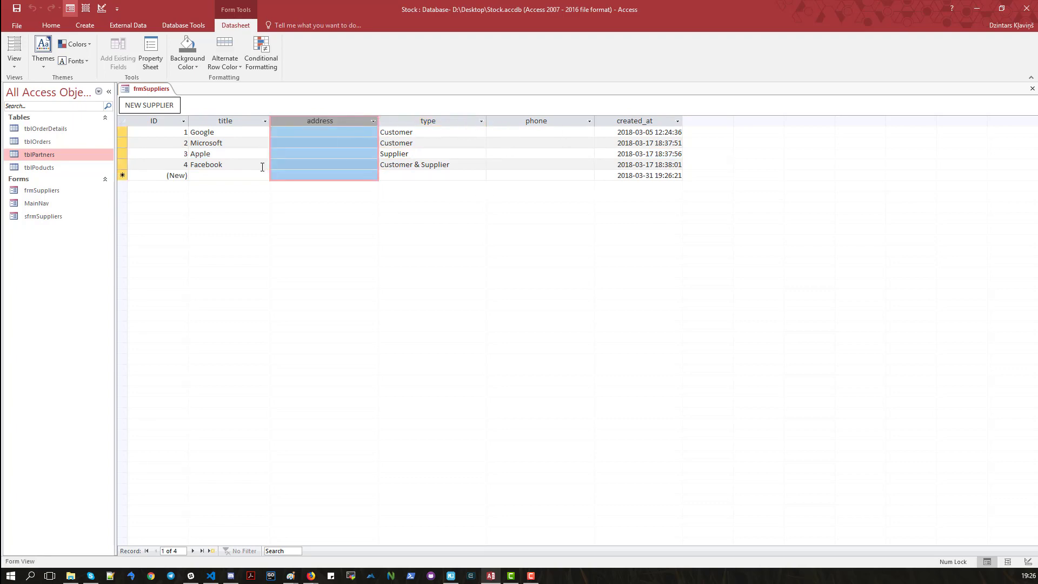
# Save the frmSuppliers form and close it.
pyautogui.rightClick(155, 90)
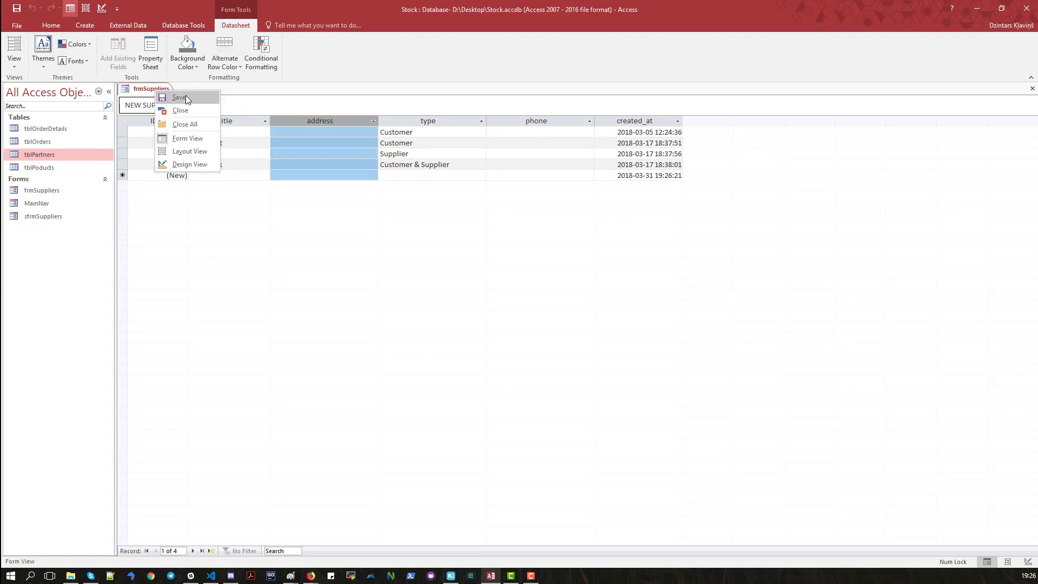
pyautogui.click(178, 98)
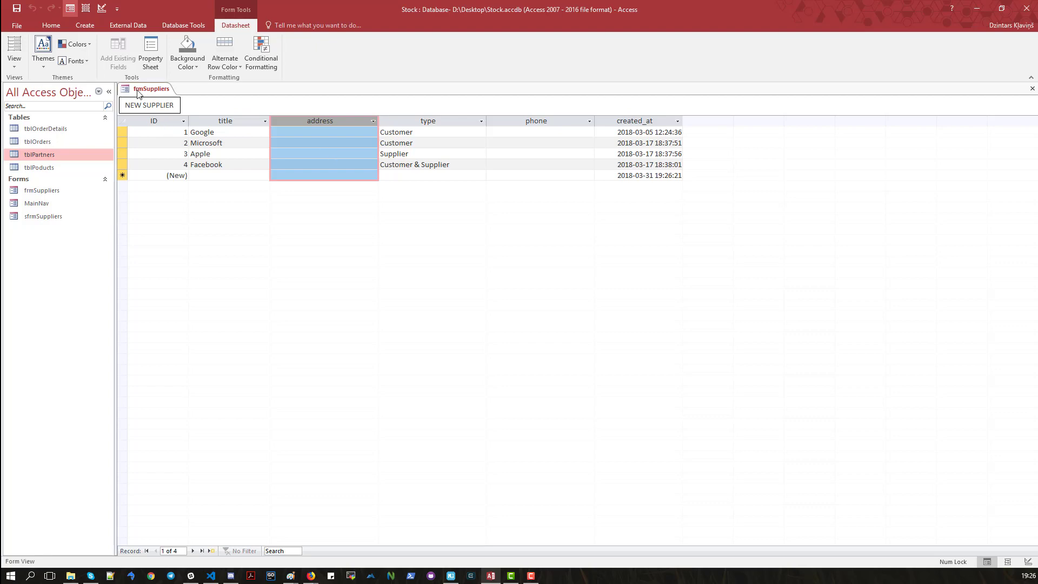
pyautogui.rightClick(147, 90)
pyautogui.click(177, 111)
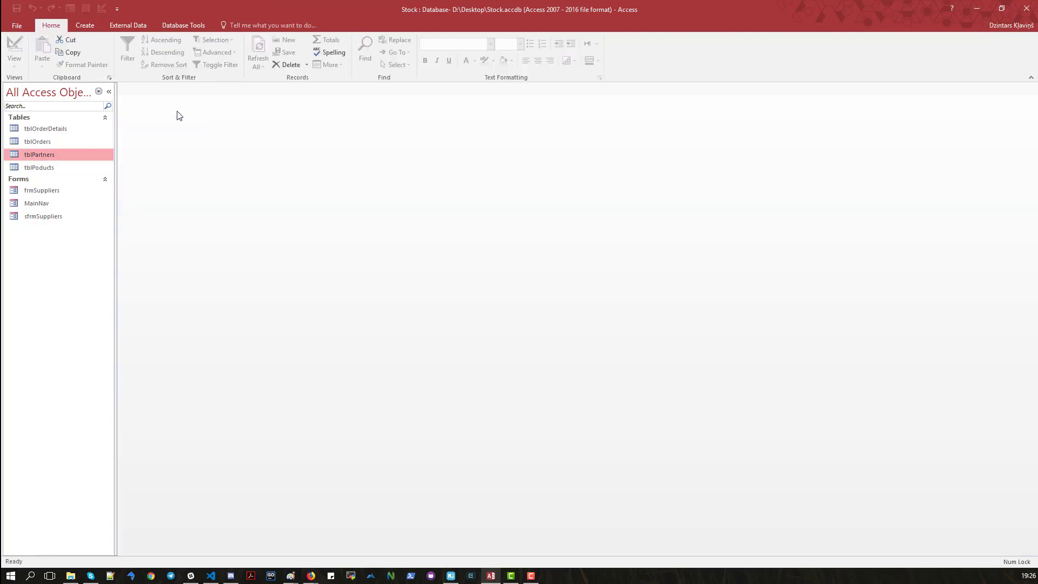
# Open MainNav in Layout View and add the frmSuppliers form as a vertical navigation button under Partners.
pyautogui.click(45, 202)
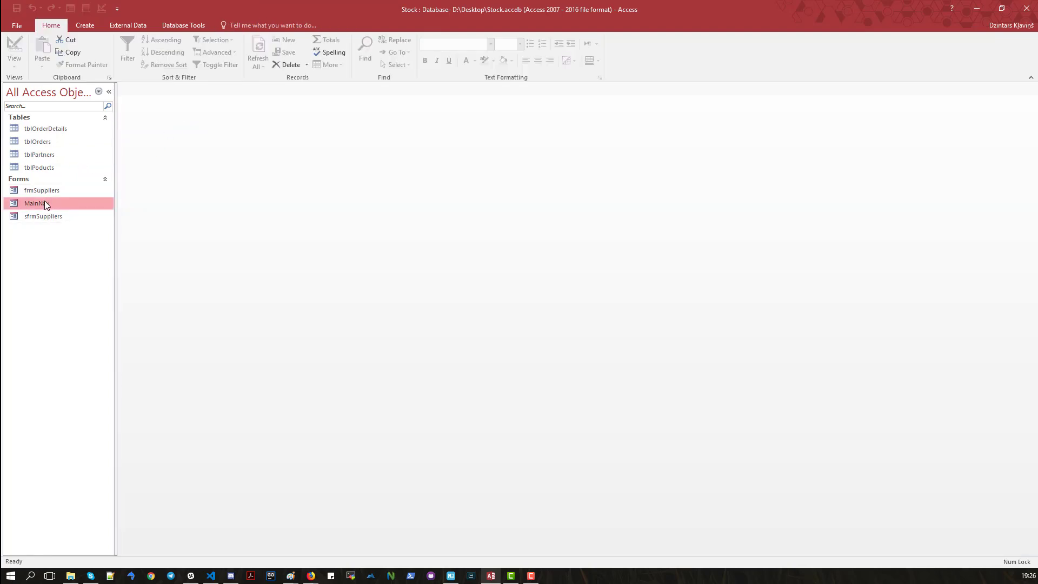
pyautogui.rightClick(45, 203)
pyautogui.click(89, 221)
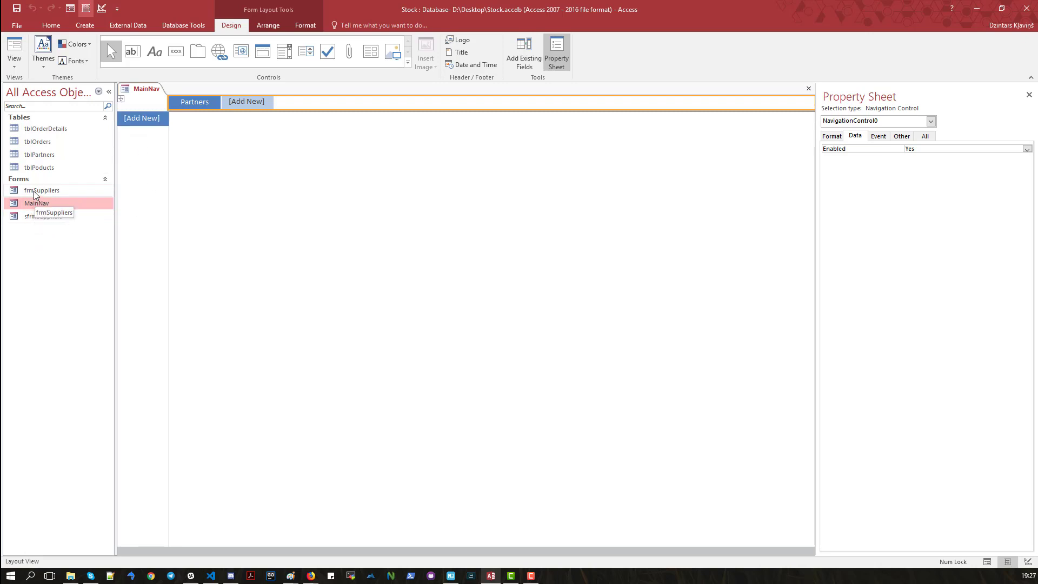
pyautogui.moveTo(34, 195); pyautogui.dragTo(130, 118)
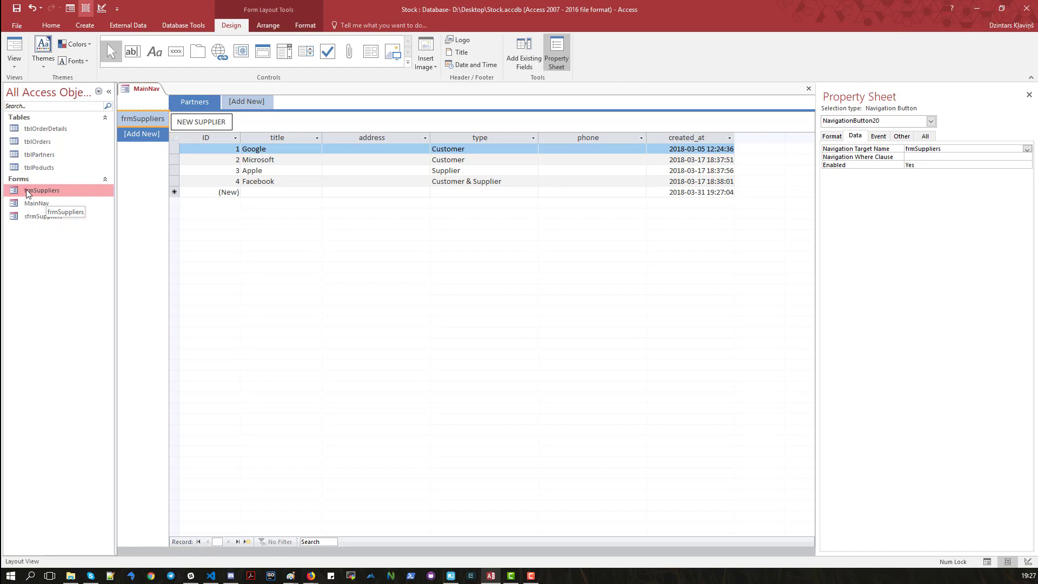
# Rename the frmSuppliers navigation button to Suppliers and show MainNav in Form View.
pyautogui.doubleClick(149, 119)
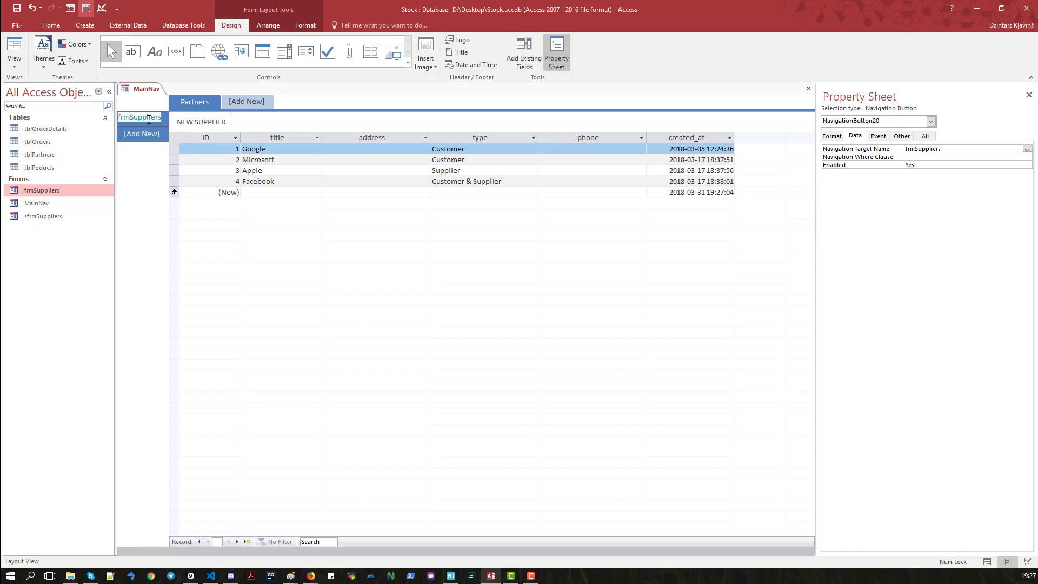
pyautogui.write('S')
pyautogui.click(328, 290)
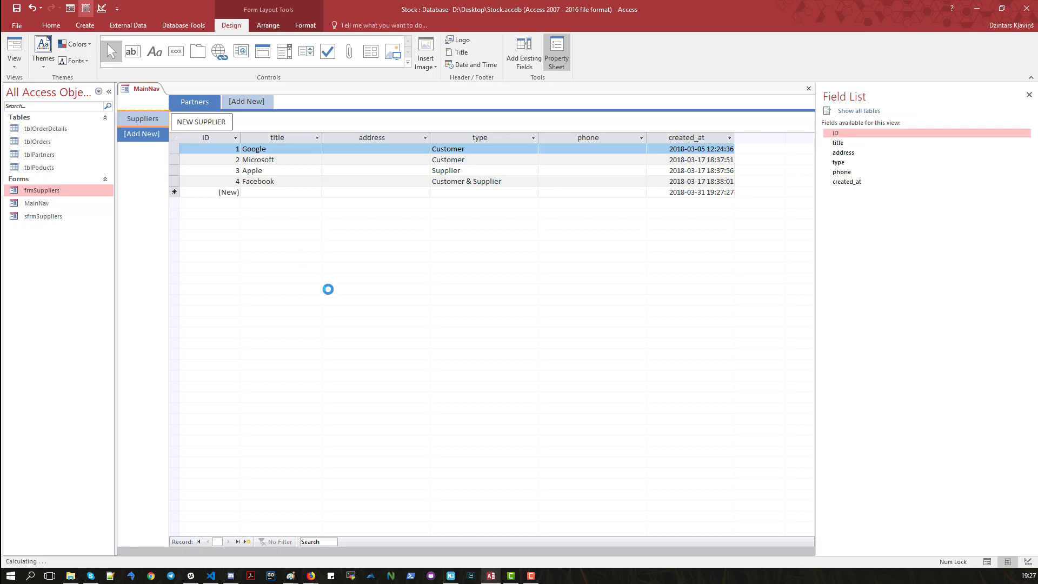
pyautogui.rightClick(152, 91)
pyautogui.rightClick(153, 91)
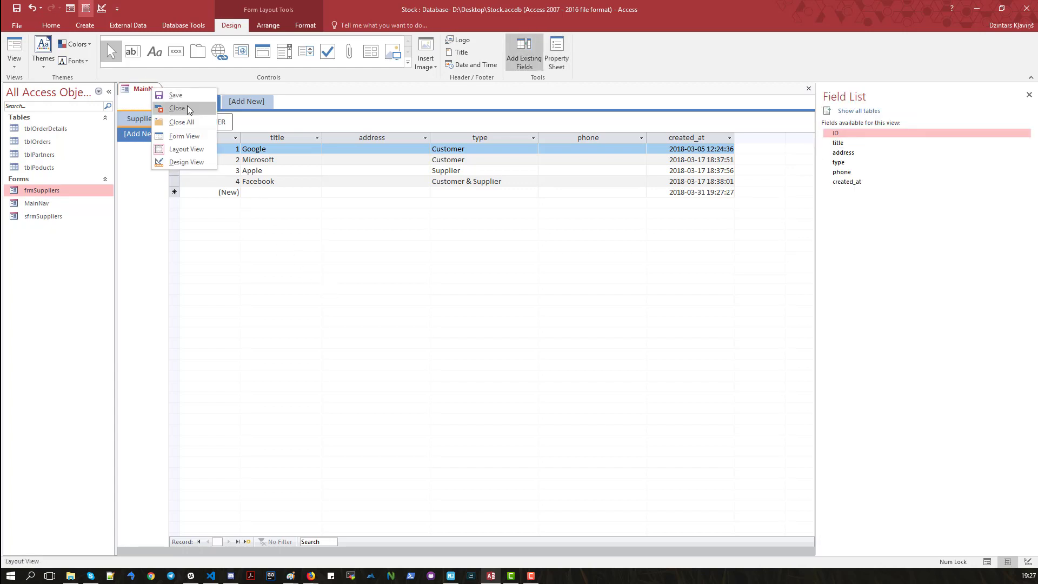
pyautogui.click(187, 137)
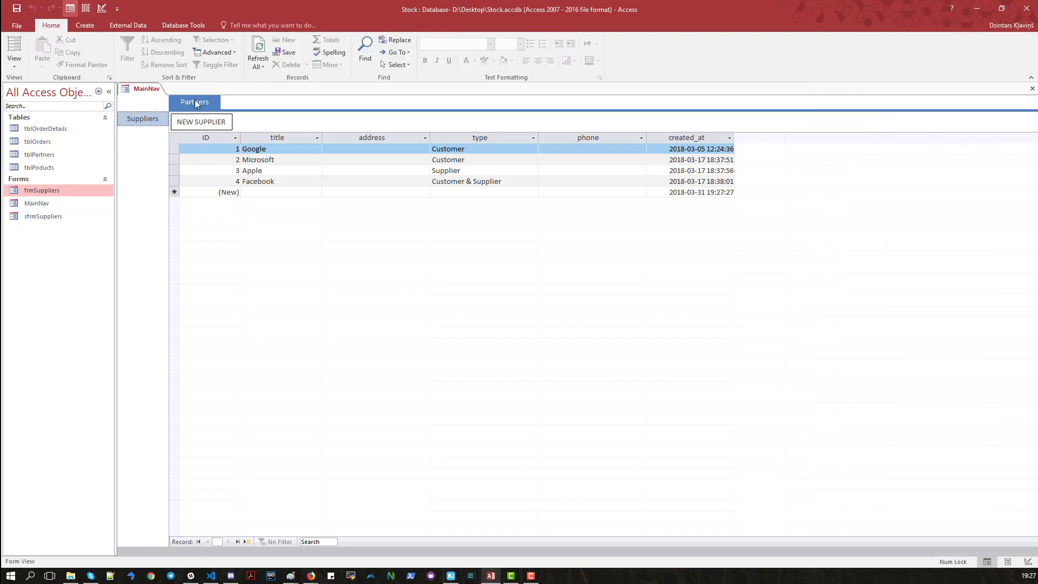
# Return MainNav to Layout View and add two horizontal navigation buttons named Stock and Accounting.
pyautogui.rightClick(145, 89)
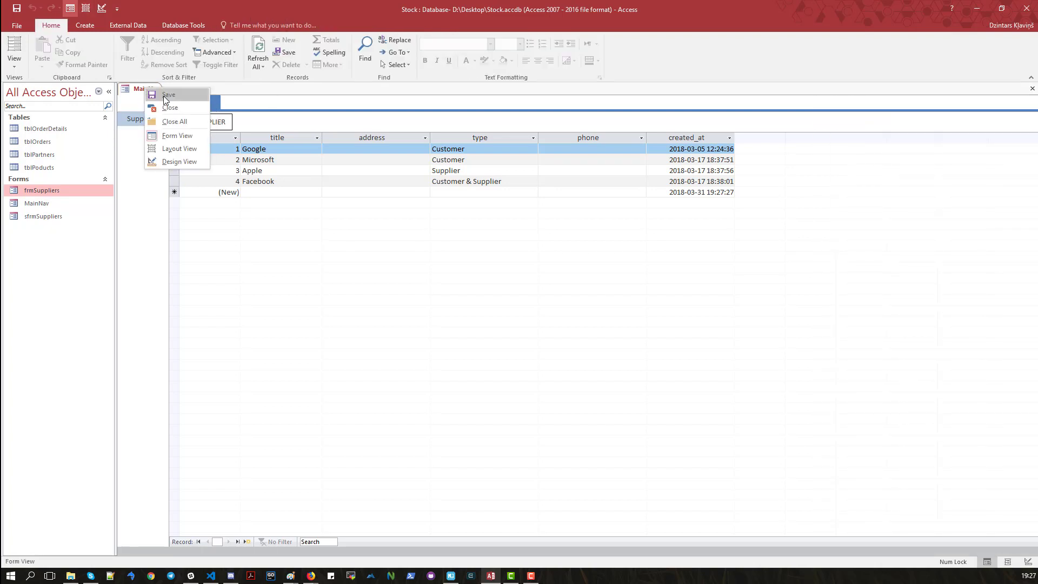
pyautogui.click(180, 149)
pyautogui.click(237, 103)
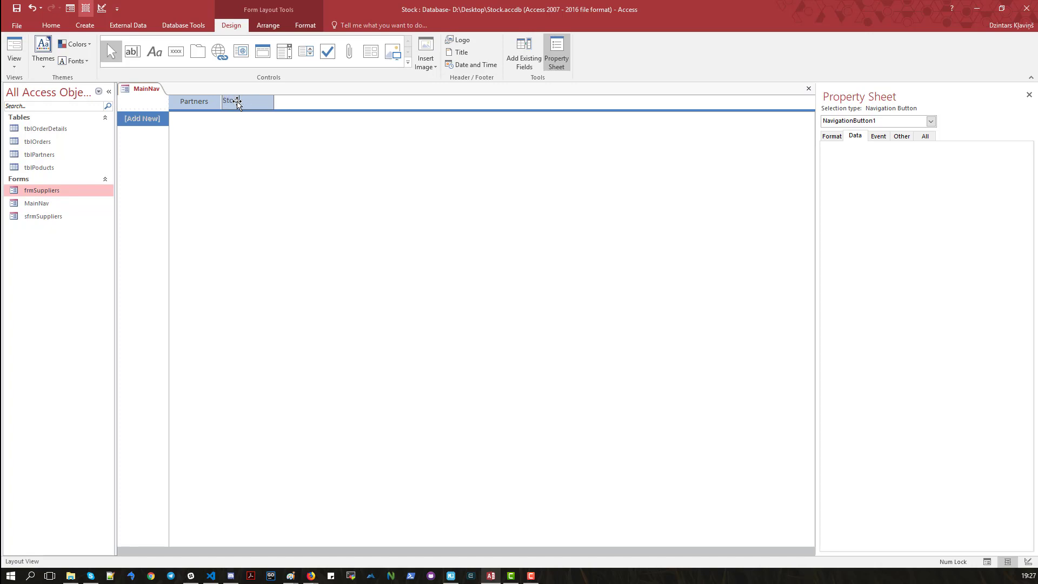
pyautogui.press('Return')
pyautogui.click(289, 103)
pyautogui.write('Accounting')
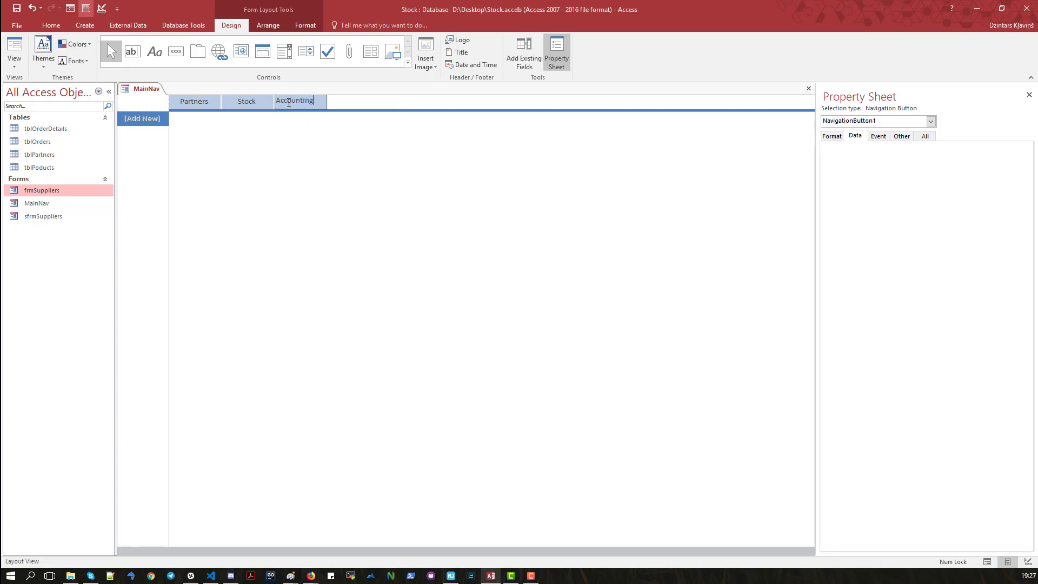
pyautogui.click(201, 150)
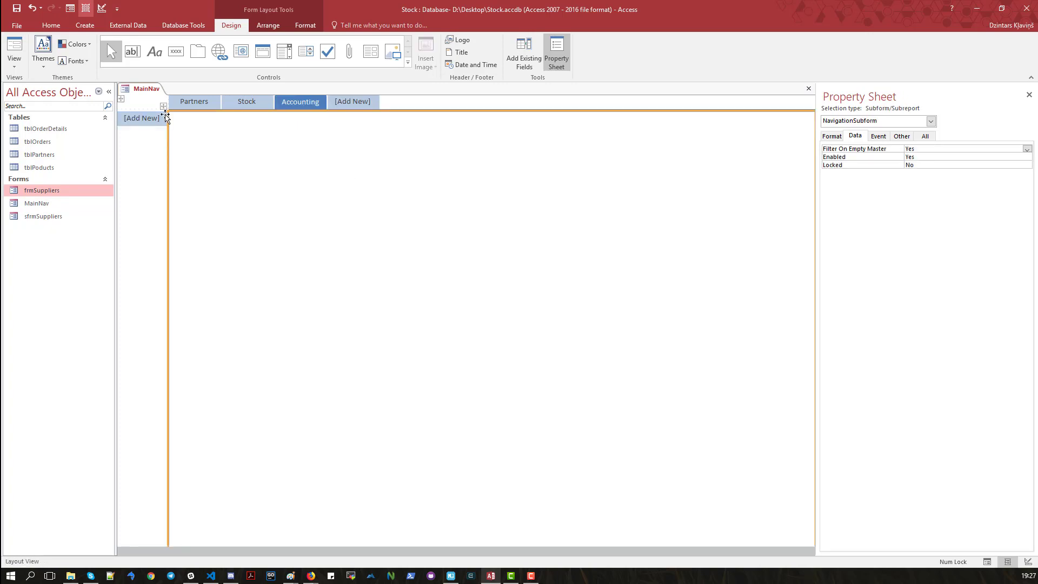
# Save MainNav and switch it to Form View with the Partners page displayed.
pyautogui.rightClick(154, 88)
pyautogui.click(168, 94)
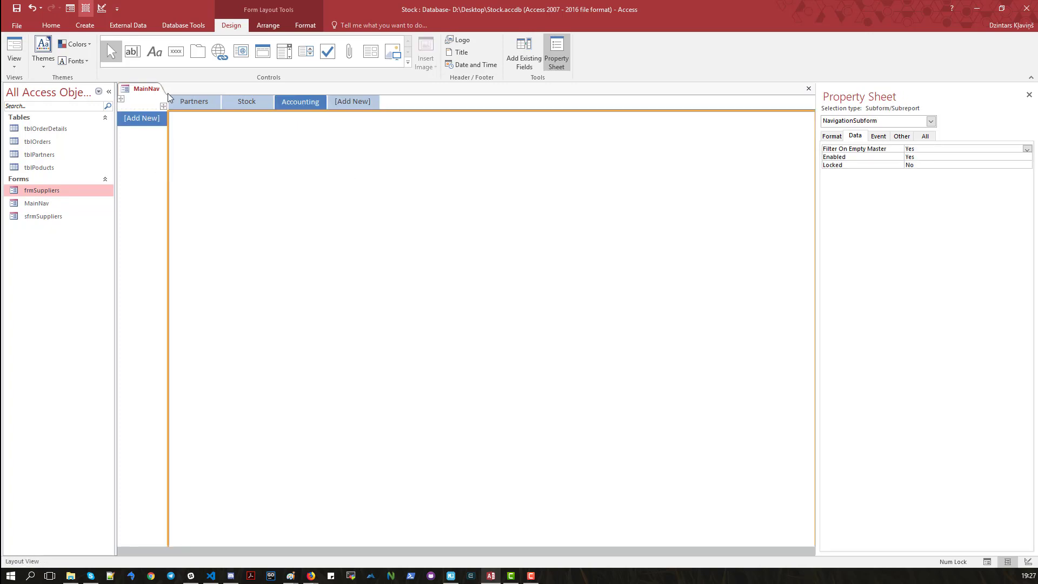
pyautogui.rightClick(168, 94)
pyautogui.click(189, 137)
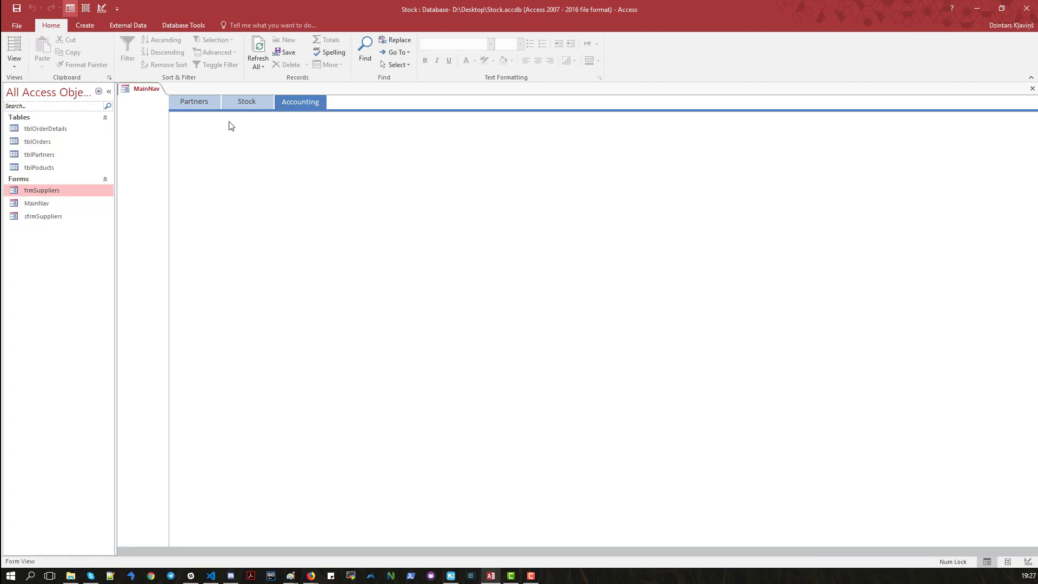
pyautogui.click(189, 104)
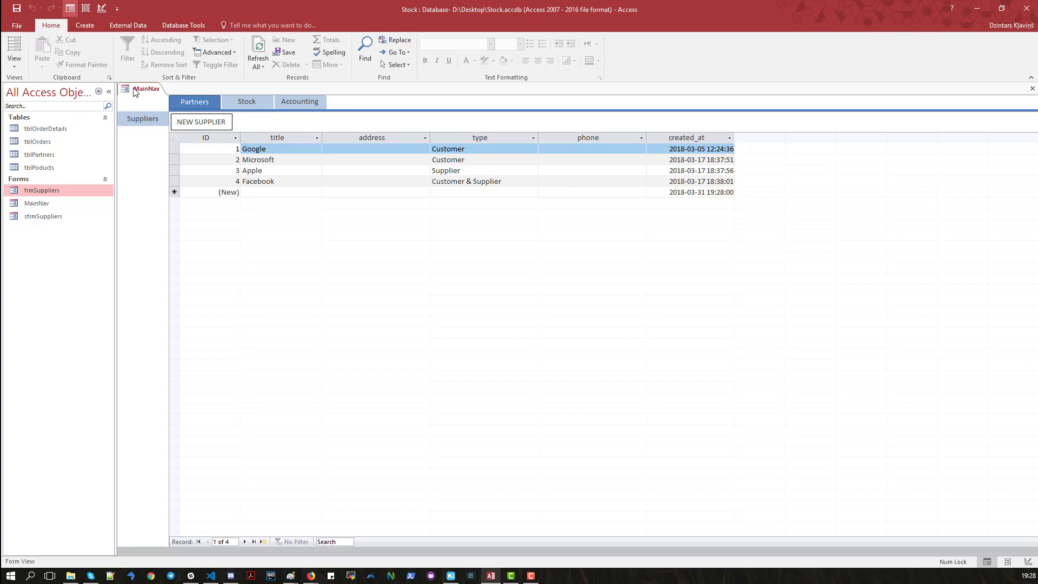
# Create a blank form and set its Record Selectors and Navigation Buttons properties to No.
pyautogui.click(89, 25)
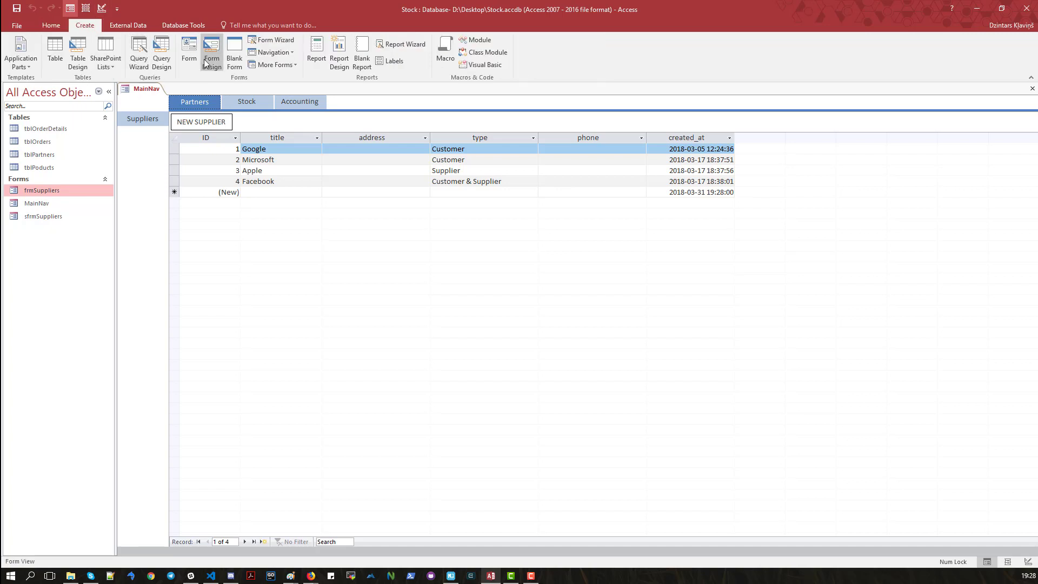
pyautogui.click(235, 46)
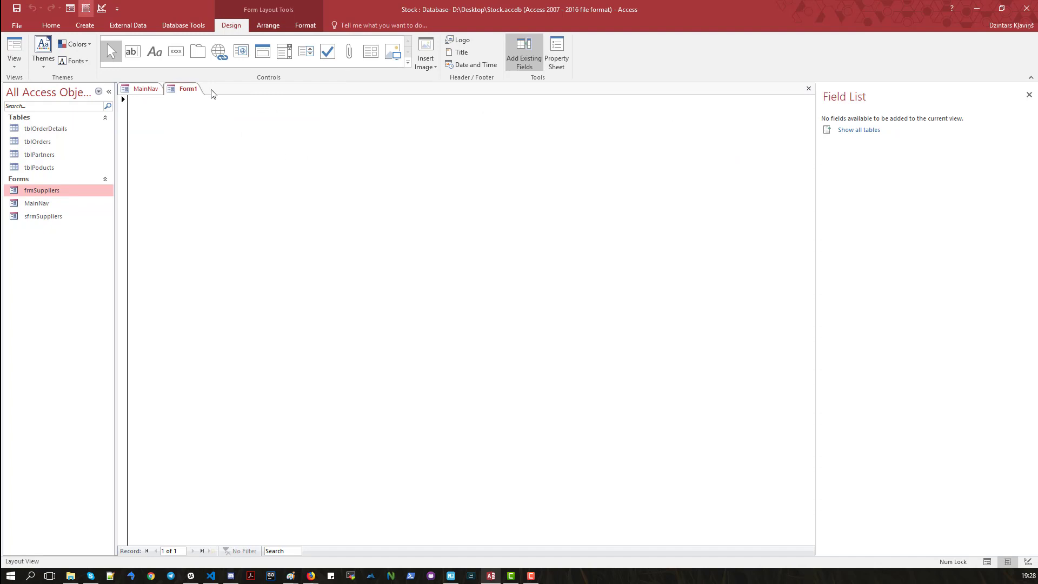
pyautogui.click(557, 53)
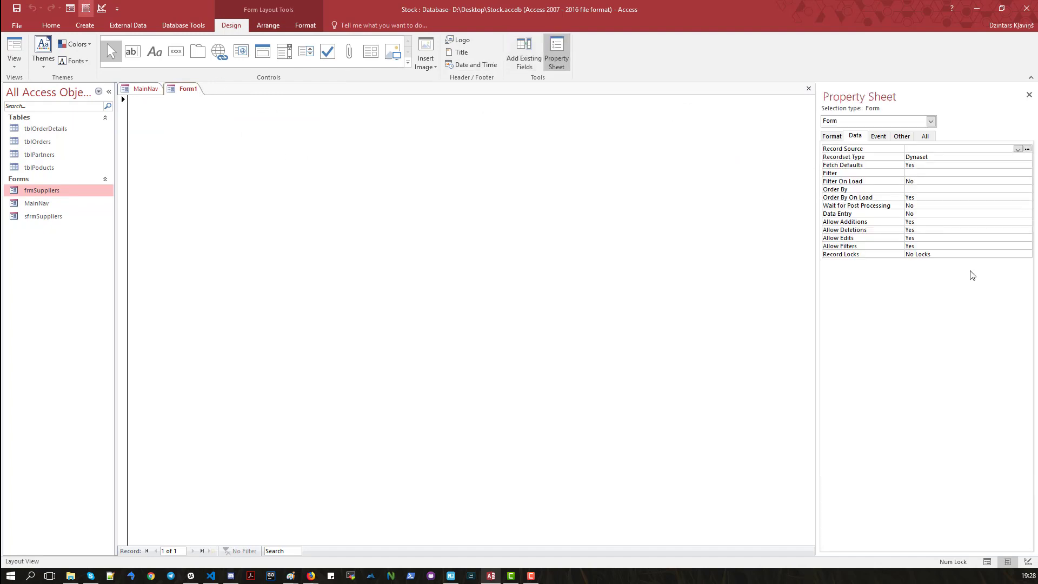
pyautogui.click(832, 136)
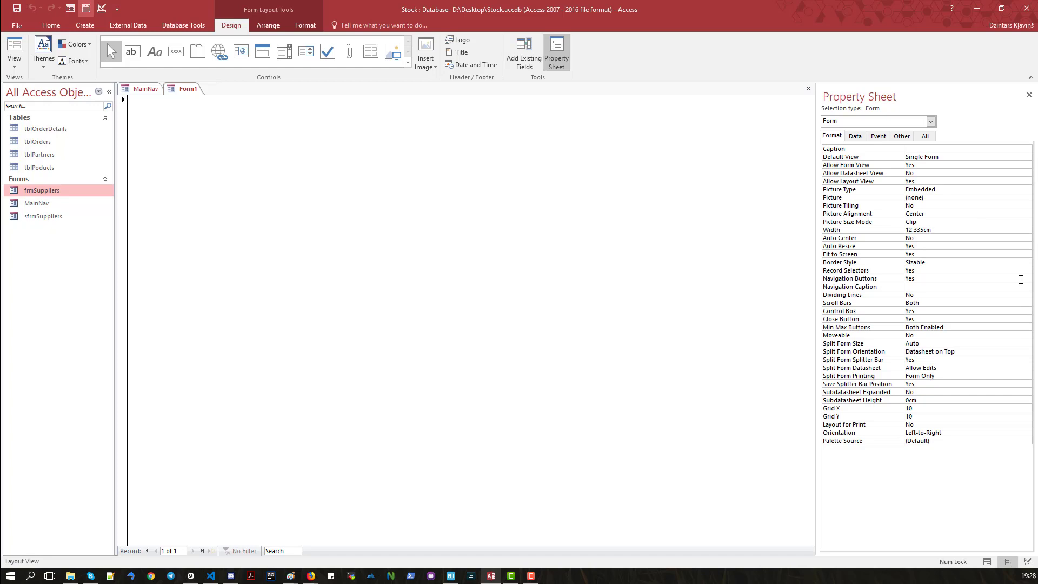
pyautogui.click(946, 270)
pyautogui.click(1027, 271)
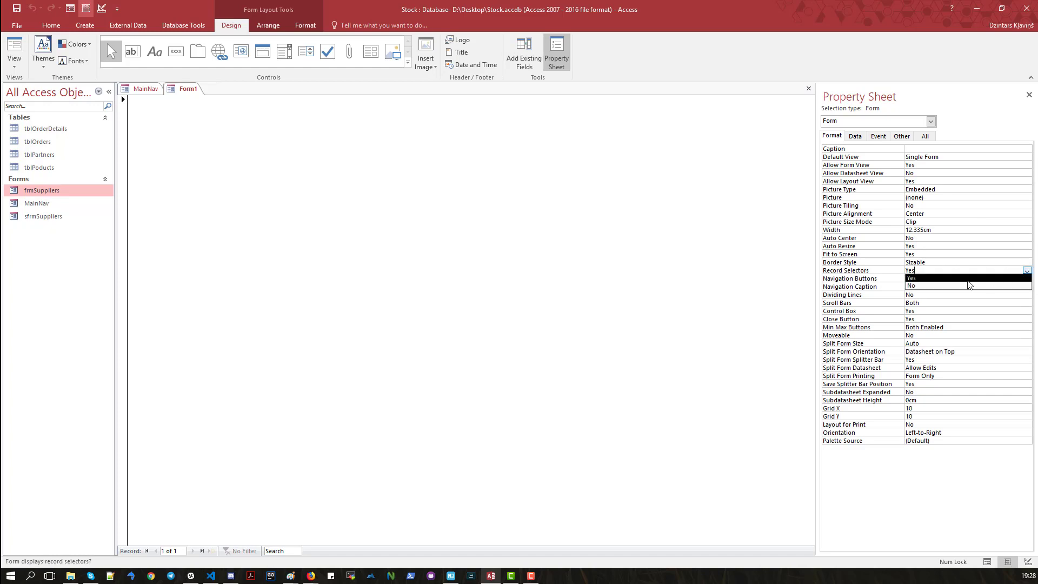
pyautogui.click(970, 285)
pyautogui.click(1020, 278)
pyautogui.click(1027, 279)
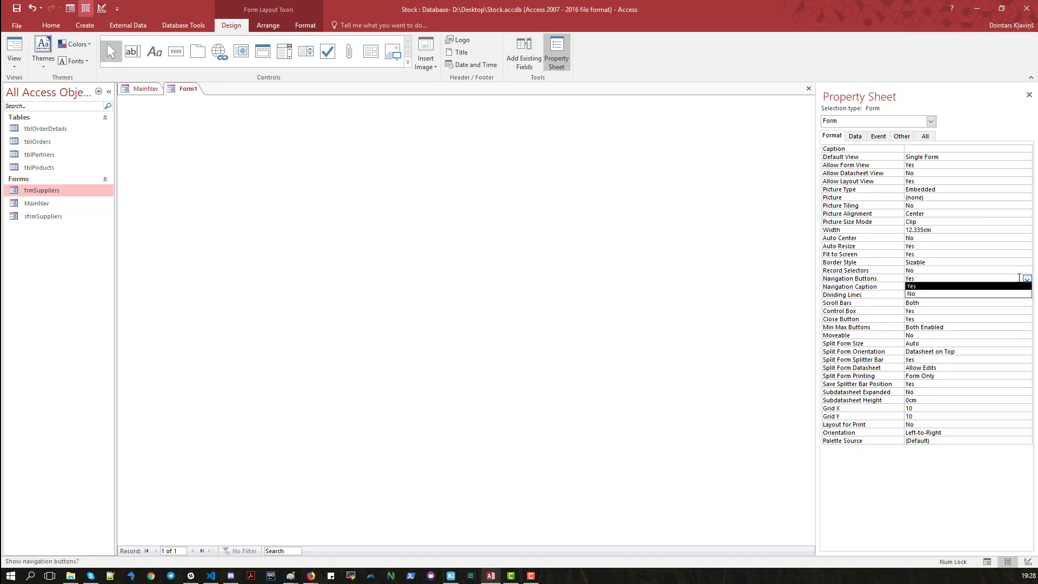
pyautogui.click(916, 293)
# Change the new form's Scroll Bars property and select the form's Detail section.
pyautogui.click(948, 303)
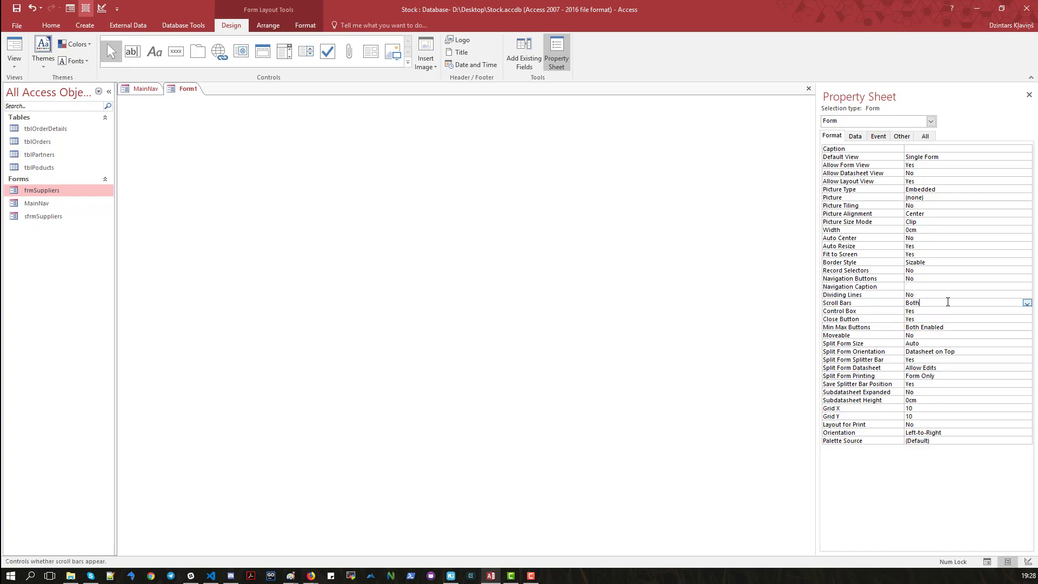
pyautogui.click(1027, 302)
pyautogui.click(930, 311)
pyautogui.click(605, 290)
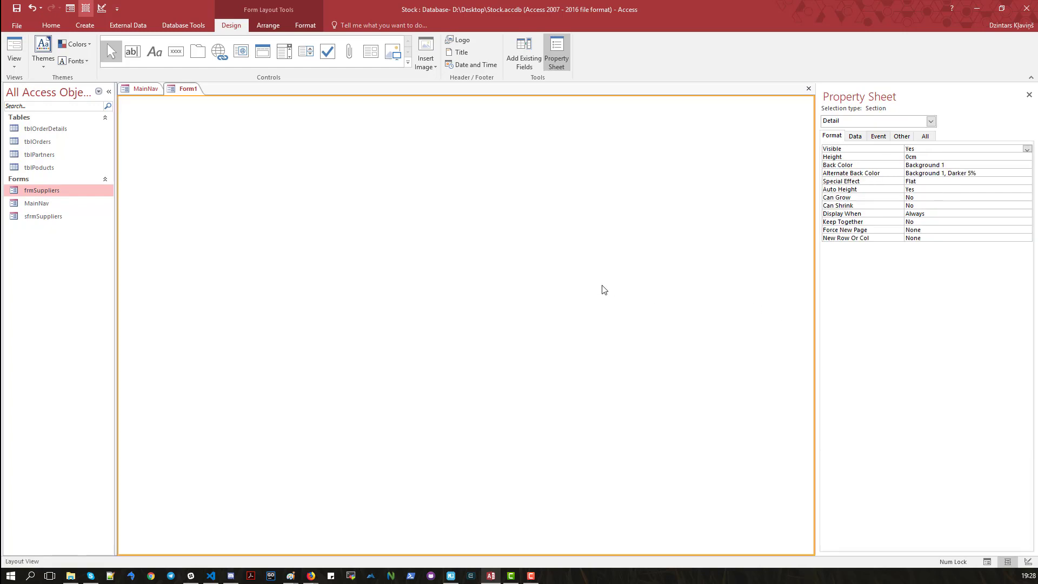
# Save the new form as frmSupplierProfile and display the Detail section's data properties.
pyautogui.rightClick(184, 89)
pyautogui.click(215, 98)
pyautogui.write('frmSupplierProfile')
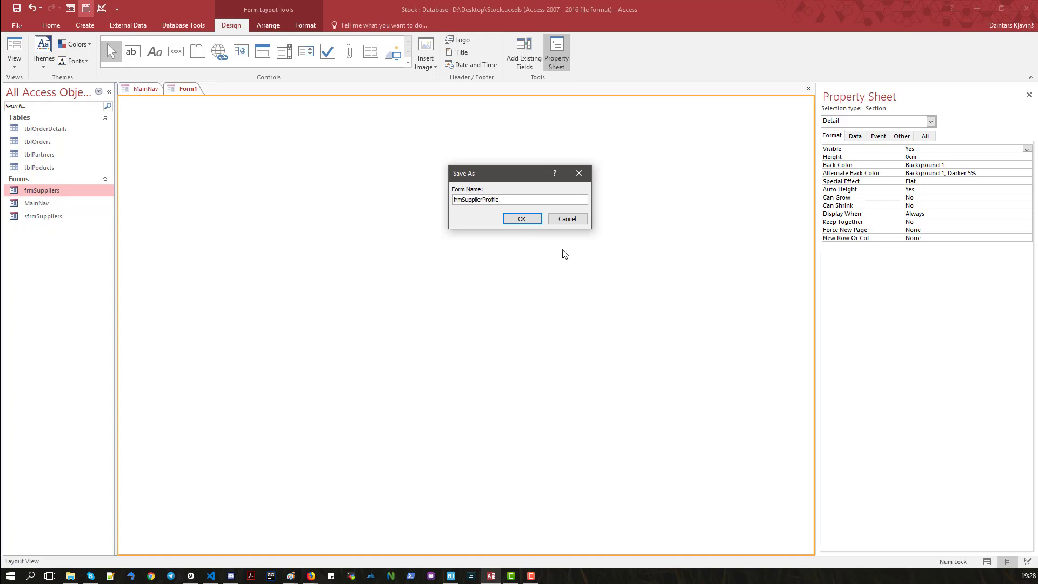
pyautogui.click(523, 220)
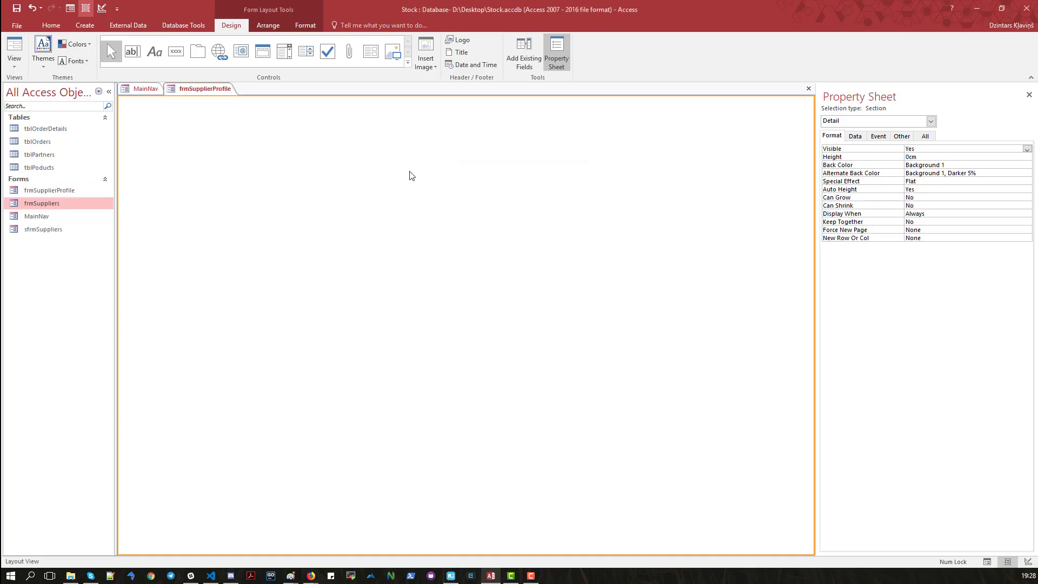
pyautogui.click(855, 136)
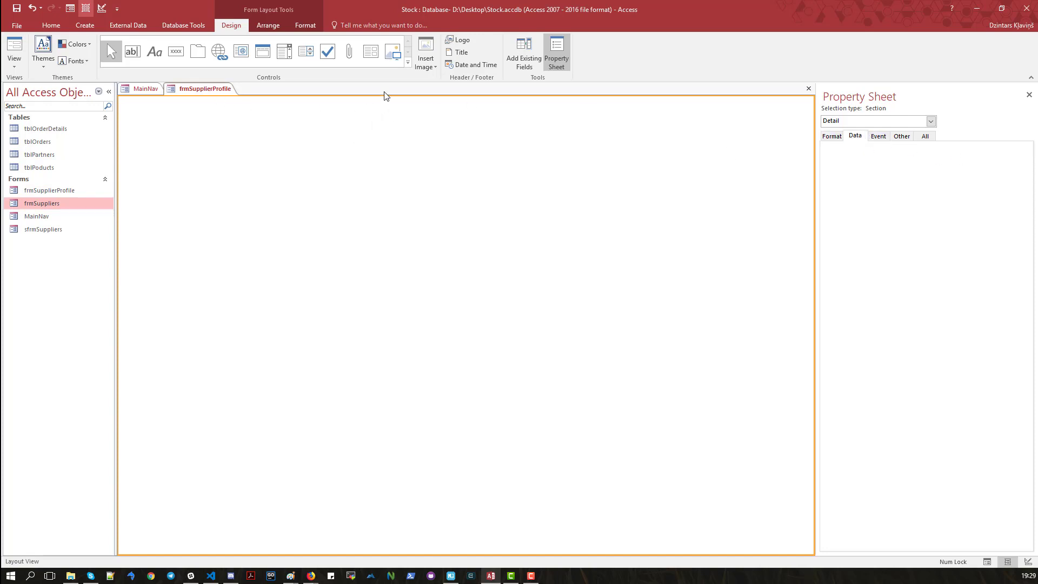
# Open frmSupplierProfile in Design View, set the form's Record Source to tblPartners and save it.
pyautogui.rightClick(195, 91)
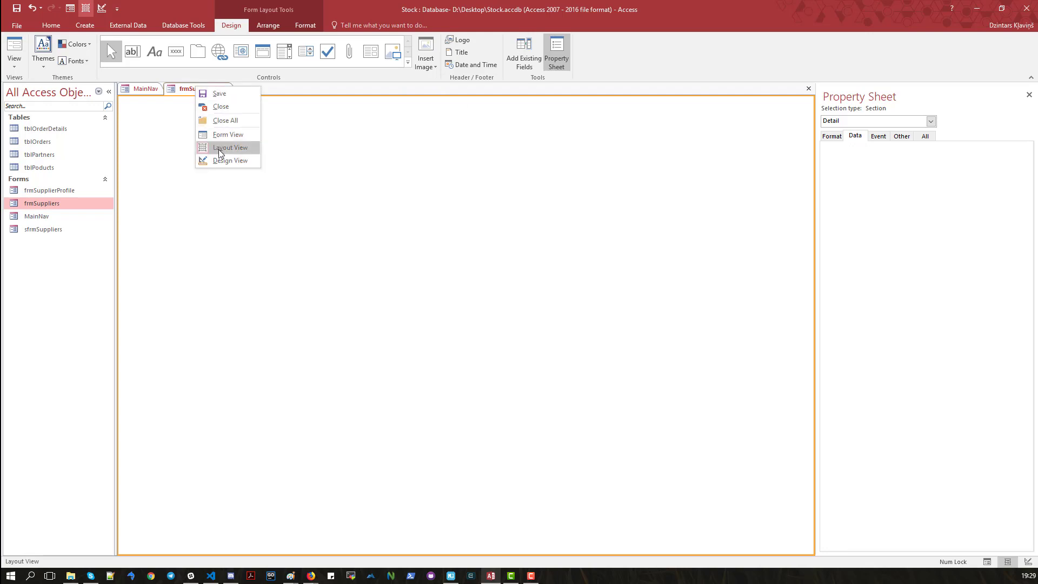
pyautogui.click(219, 159)
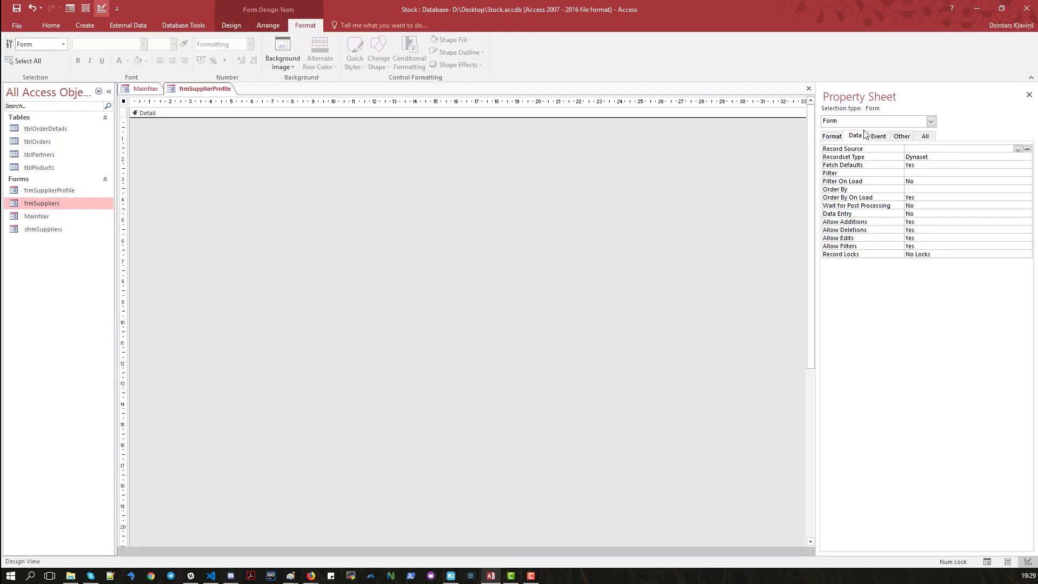
pyautogui.click(946, 149)
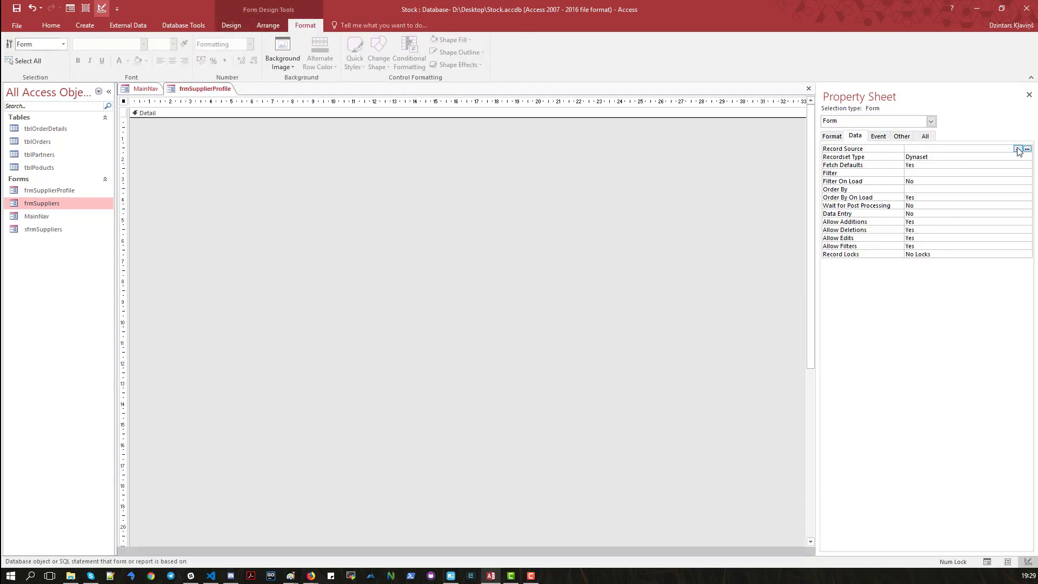
pyautogui.click(1018, 149)
pyautogui.click(946, 173)
pyautogui.rightClick(214, 90)
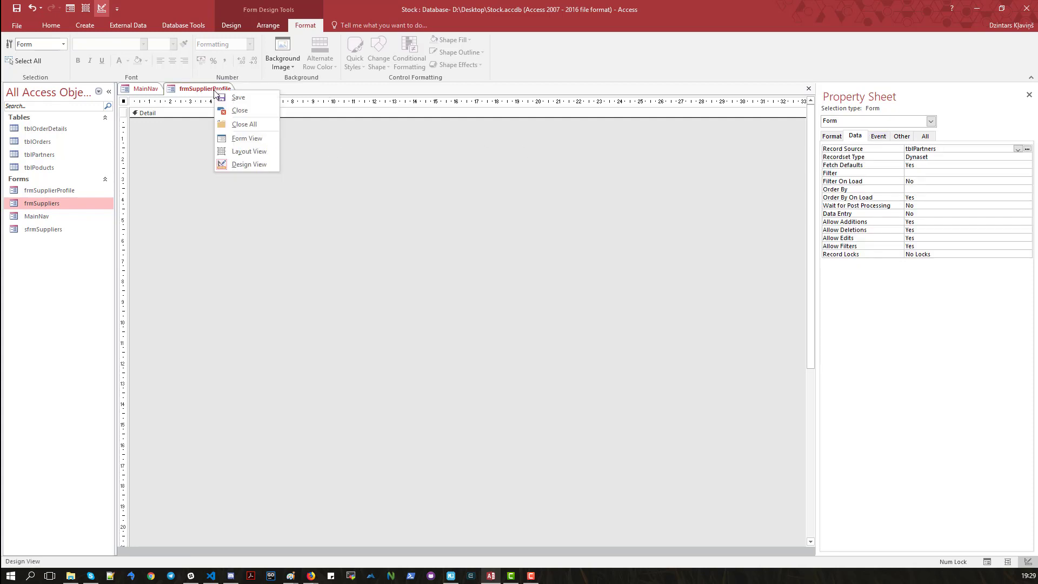
pyautogui.click(246, 98)
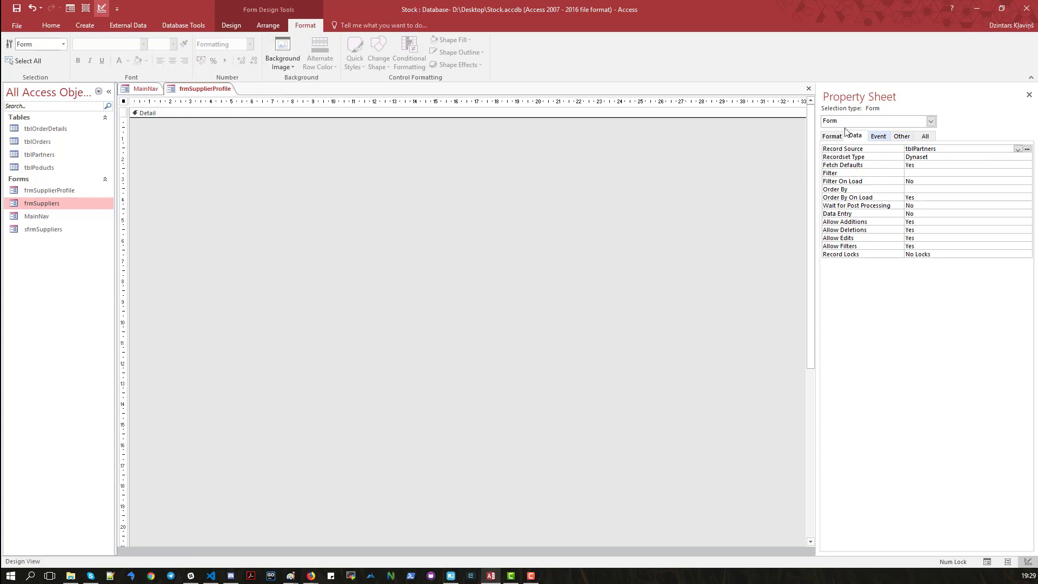
# Show the field list and add all tblPartners fields from ID to created_at to the form's Detail section.
pyautogui.click(231, 22)
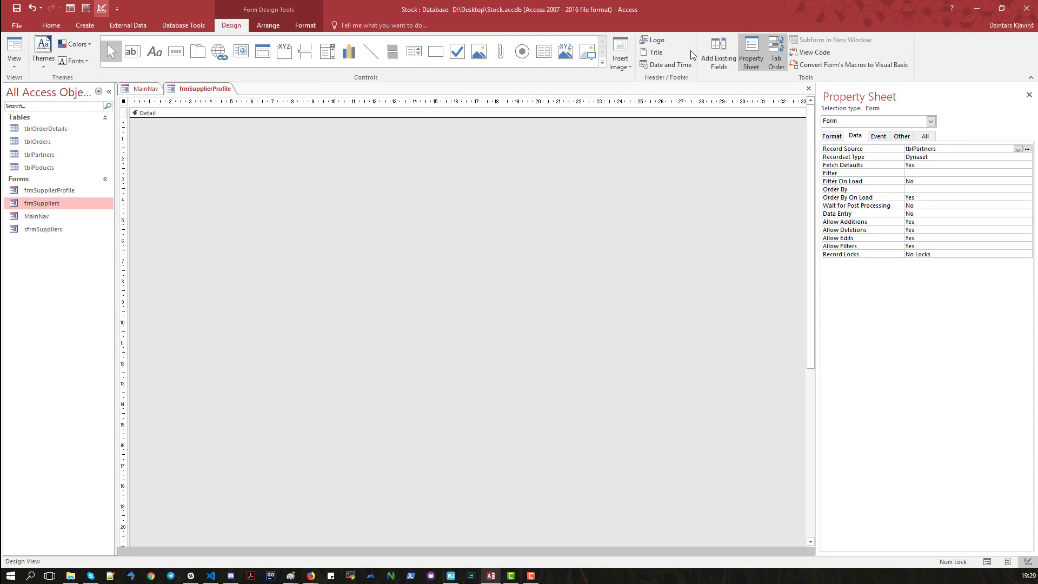
pyautogui.click(710, 48)
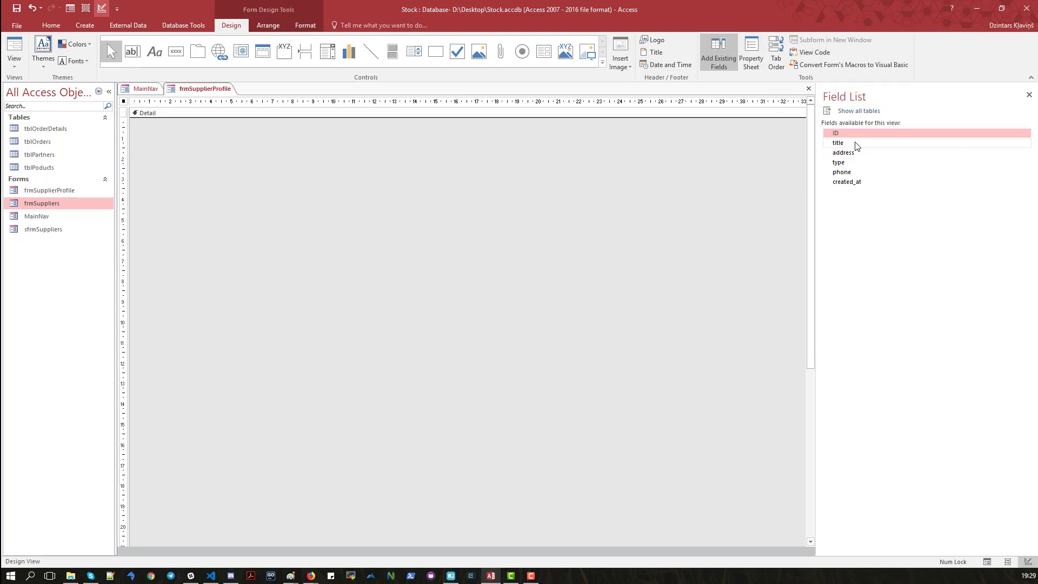
pyautogui.hotkey('ctrl', 's')
pyautogui.keyDown('shift'); pyautogui.click(858, 182); pyautogui.keyUp('shift')
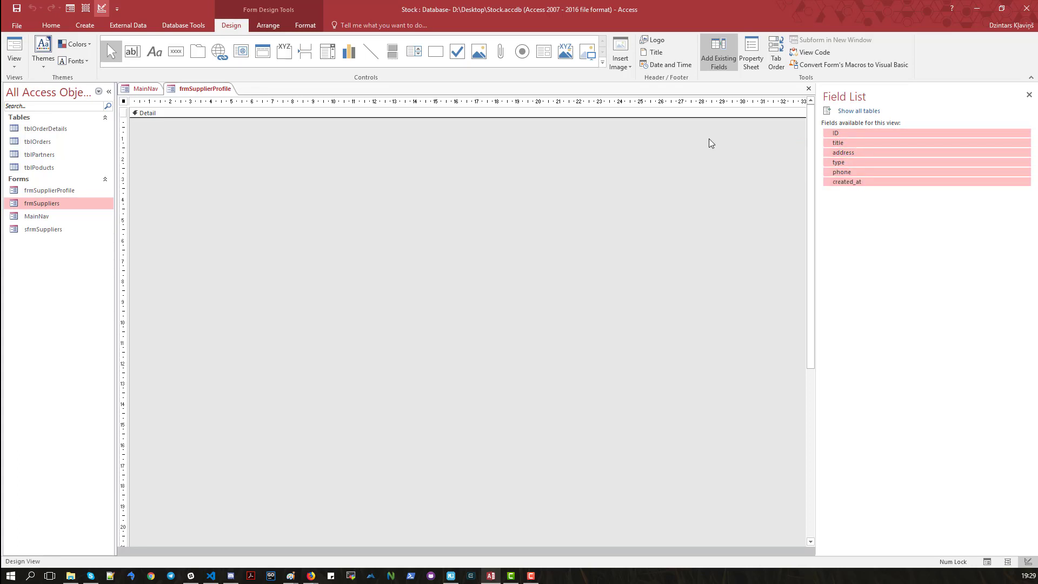
pyautogui.moveTo(845, 140); pyautogui.dragTo(540, 157)
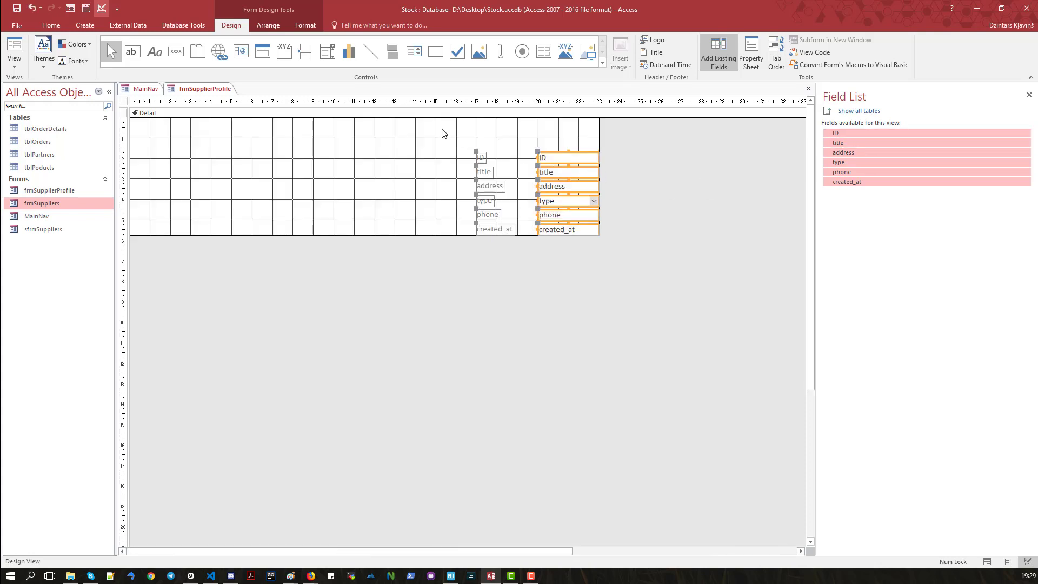
# Arrange ID, title and address in one column and type, phone and created_at in a second, and narrow the form slightly.
pyautogui.moveTo(445, 125); pyautogui.dragTo(235, 143)
pyautogui.moveTo(466, 174); pyautogui.dragTo(549, 154)
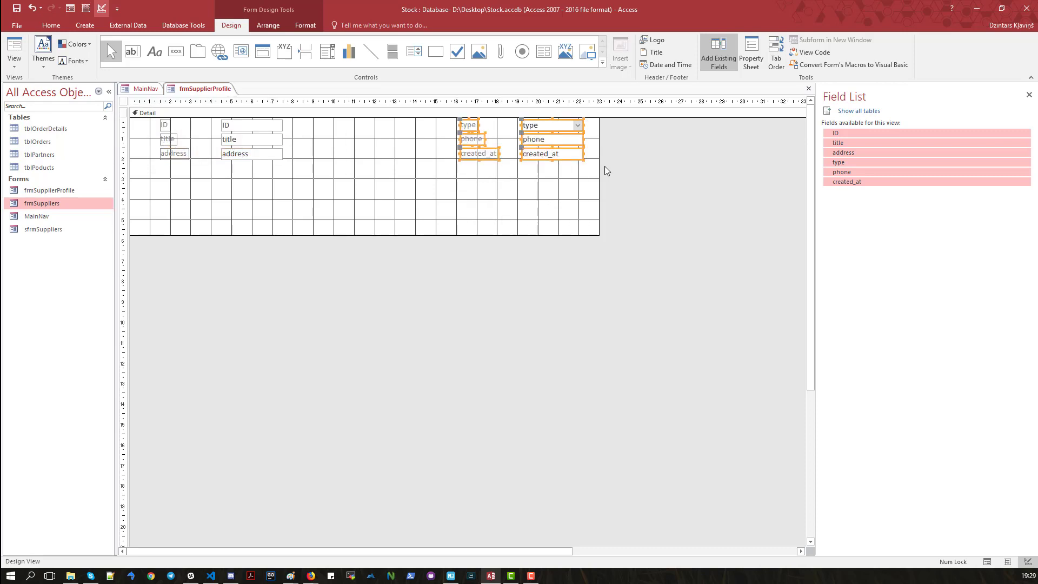
pyautogui.moveTo(598, 179); pyautogui.dragTo(587, 178)
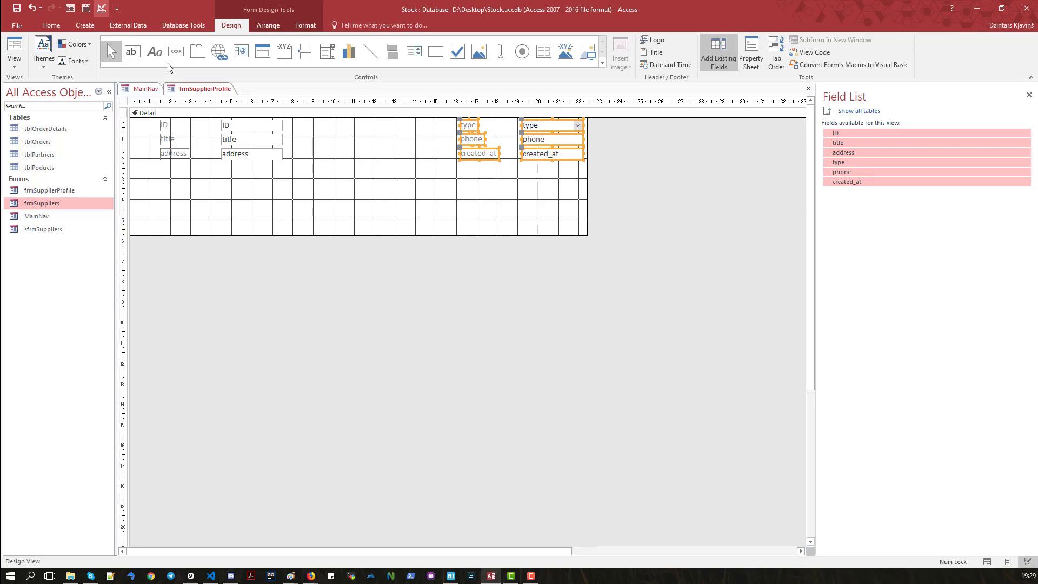
# Insert a tab control below the fields spanning the form's width, and move the type, phone and created_at fields closer to the first column.
pyautogui.click(198, 53)
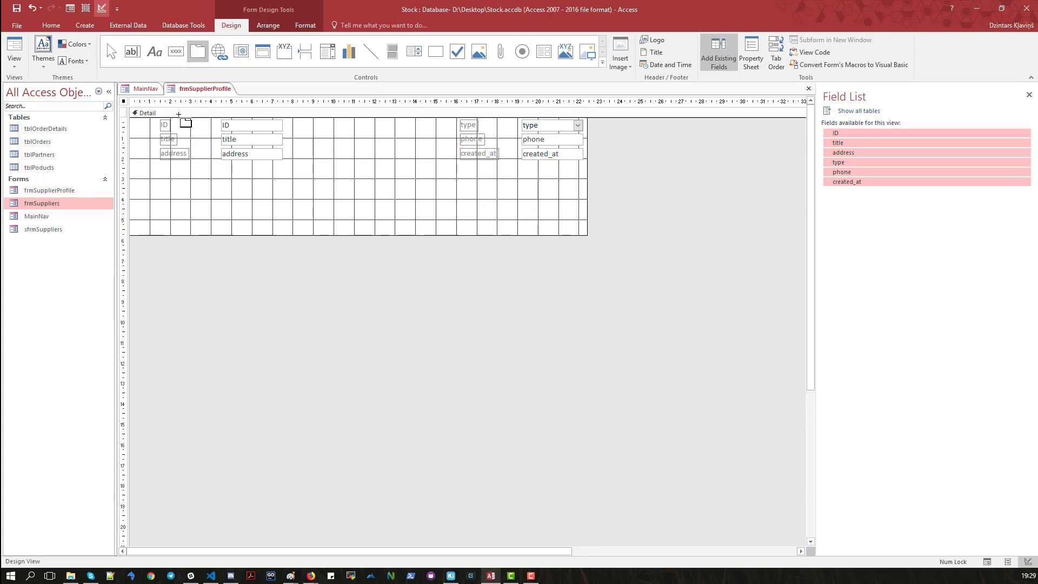
pyautogui.click(139, 170)
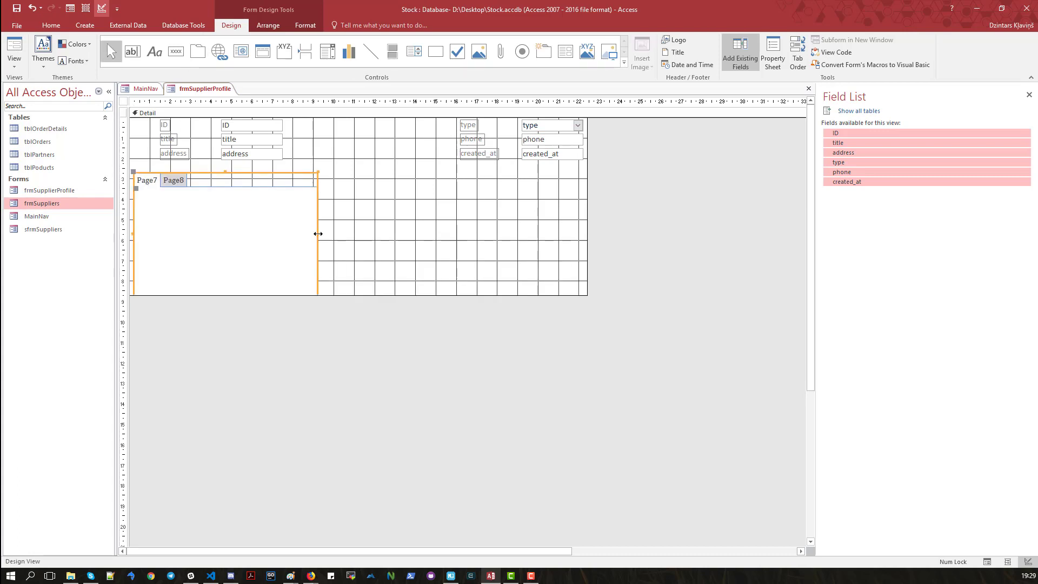
pyautogui.moveTo(318, 237); pyautogui.dragTo(587, 234)
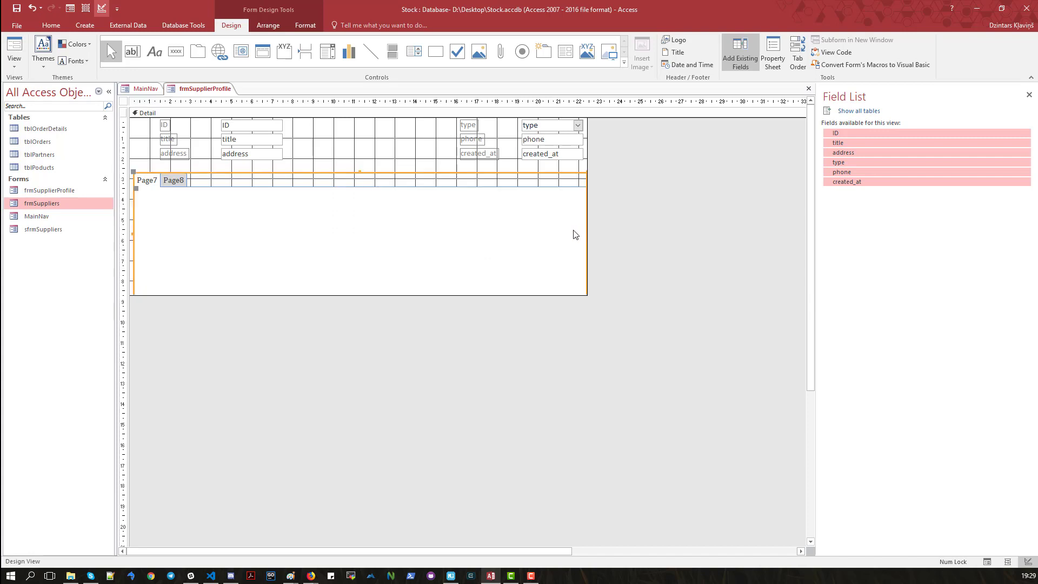
pyautogui.moveTo(201, 175); pyautogui.dragTo(194, 172)
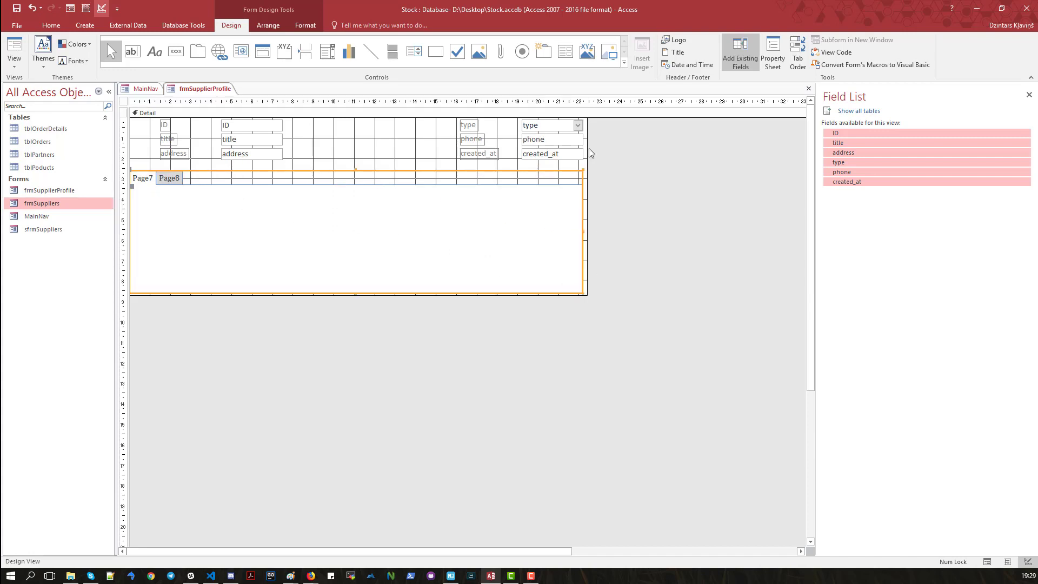
pyautogui.moveTo(435, 122); pyautogui.dragTo(475, 155)
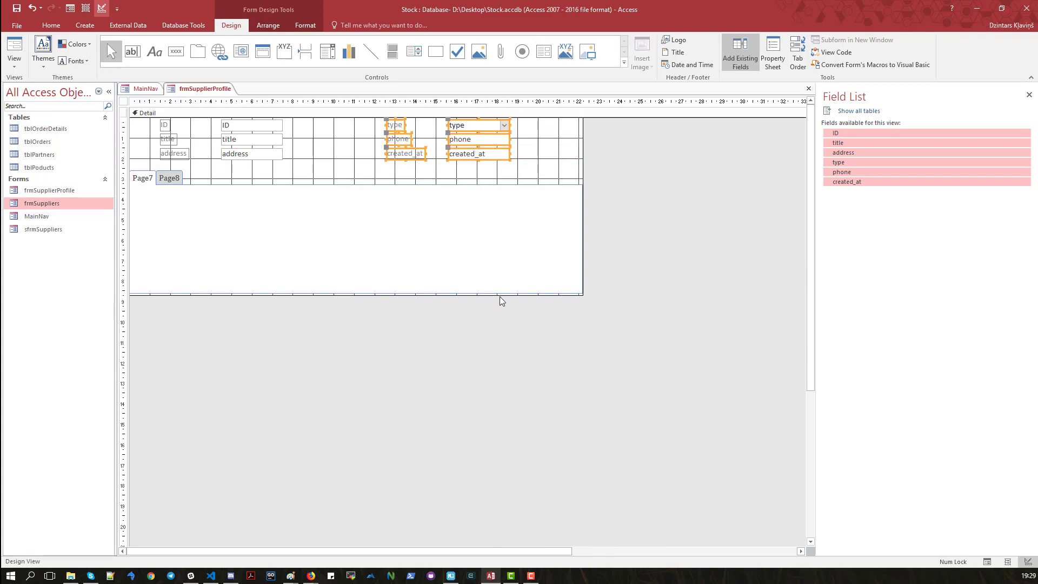
# Anchor the tab control so it stretches across the form and save frmSupplierProfile.
pyautogui.click(365, 173)
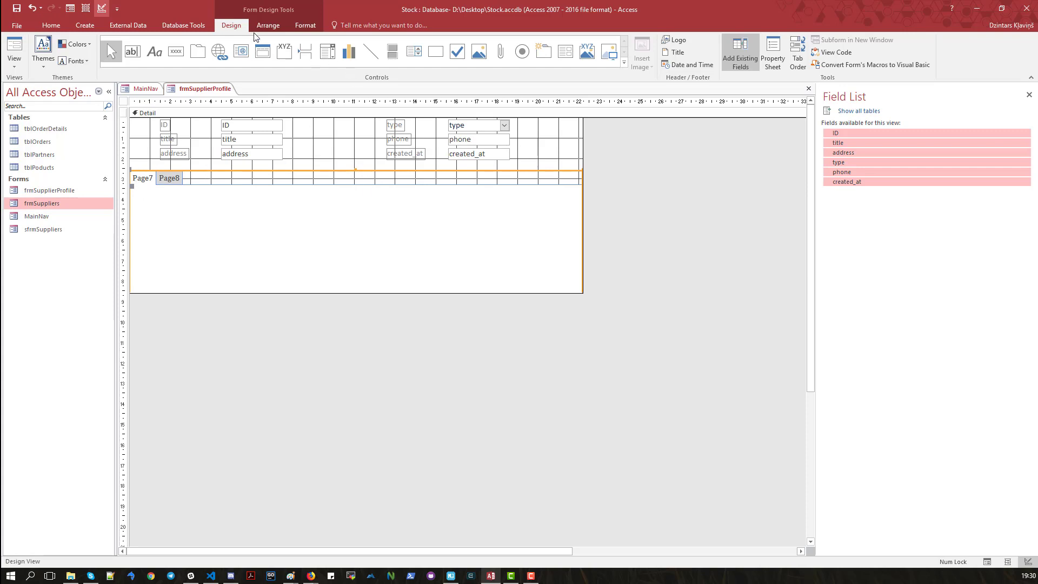
pyautogui.click(268, 25)
pyautogui.click(484, 54)
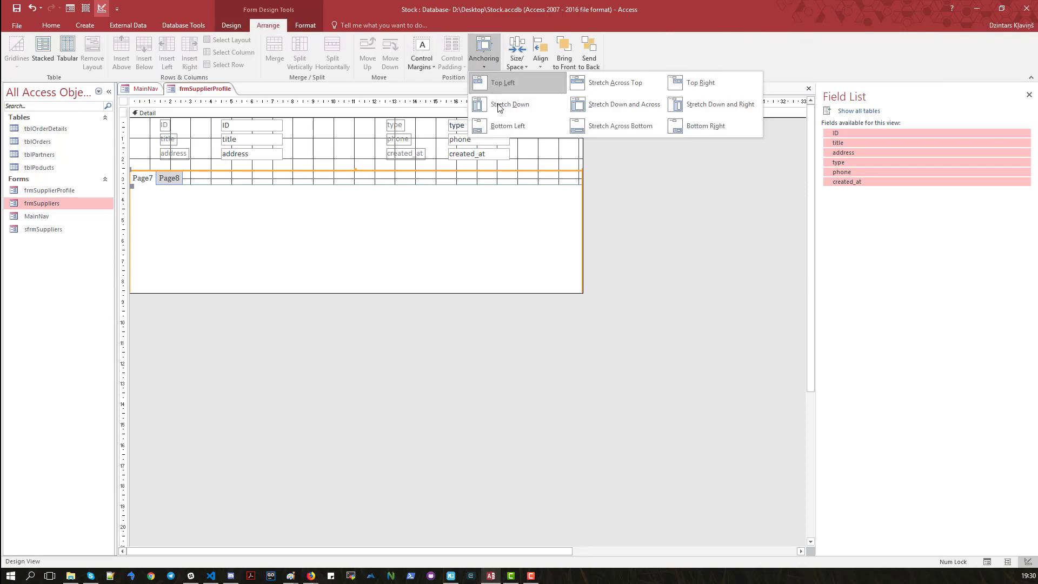
pyautogui.click(619, 118)
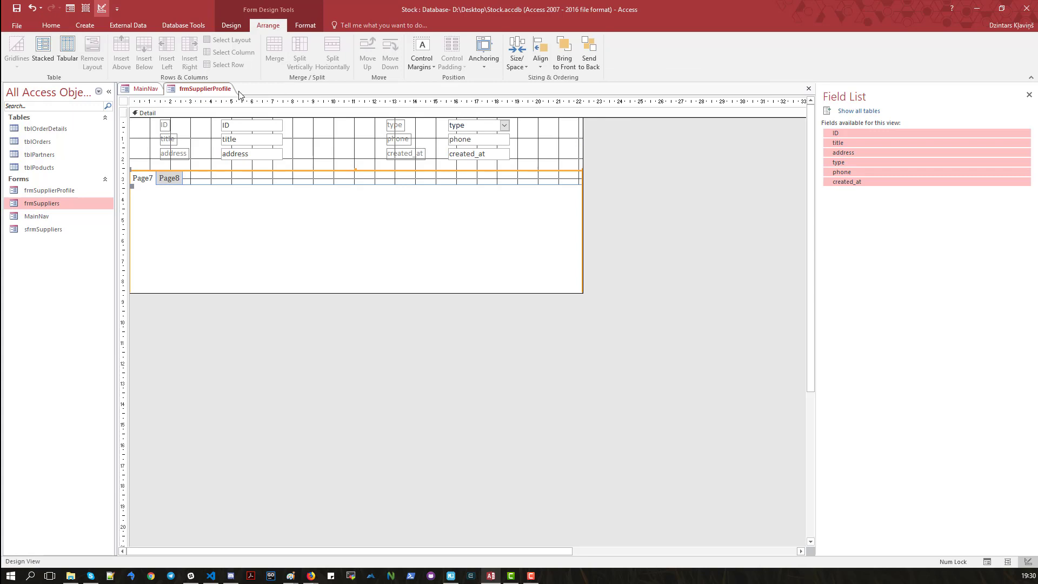
pyautogui.rightClick(203, 91)
pyautogui.click(205, 95)
# Rename the ID text box as txtPartnerID in its properties and save the form.
pyautogui.click(233, 126)
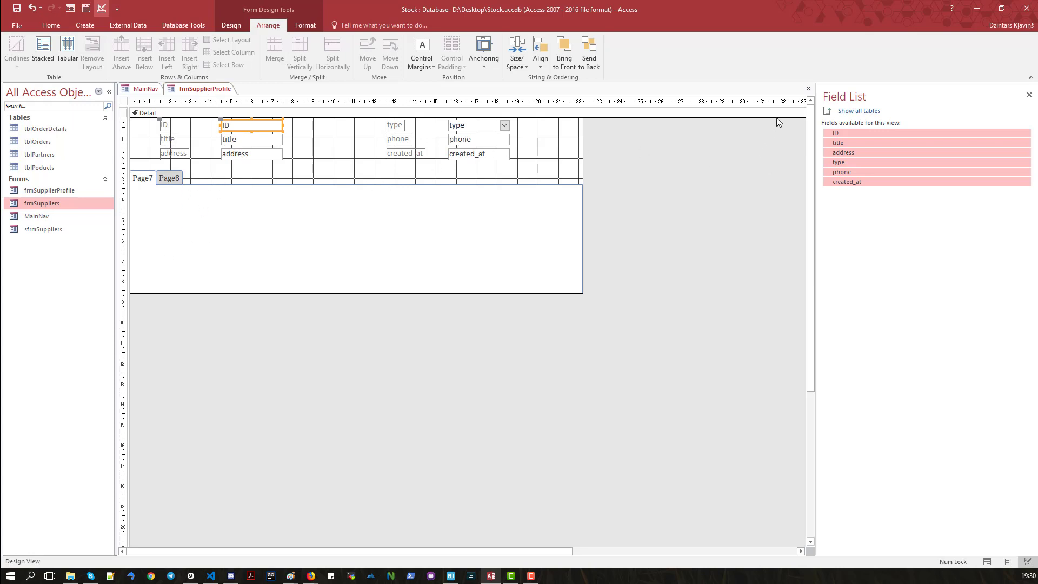
pyautogui.click(232, 26)
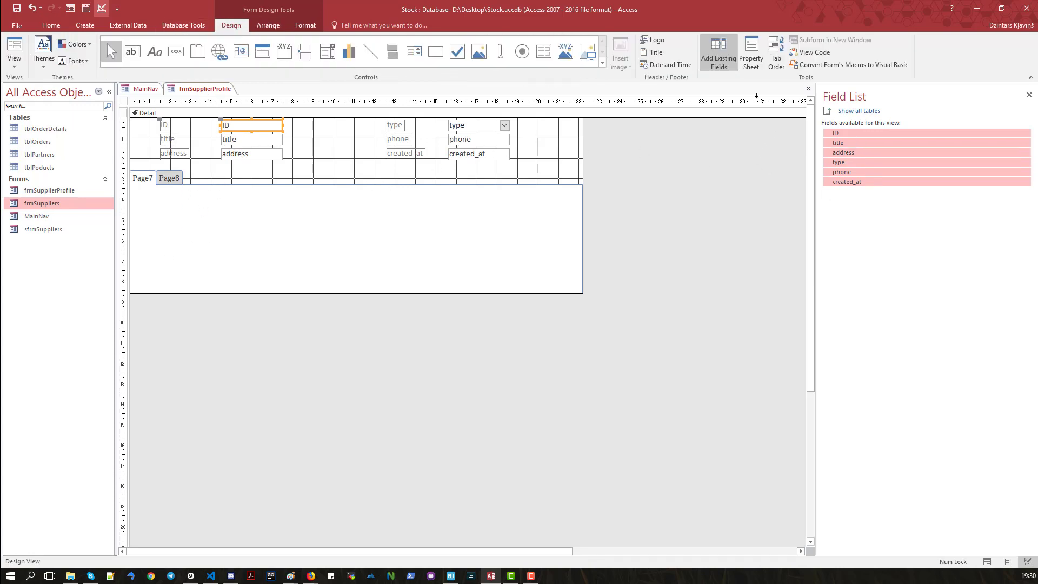
pyautogui.click(751, 52)
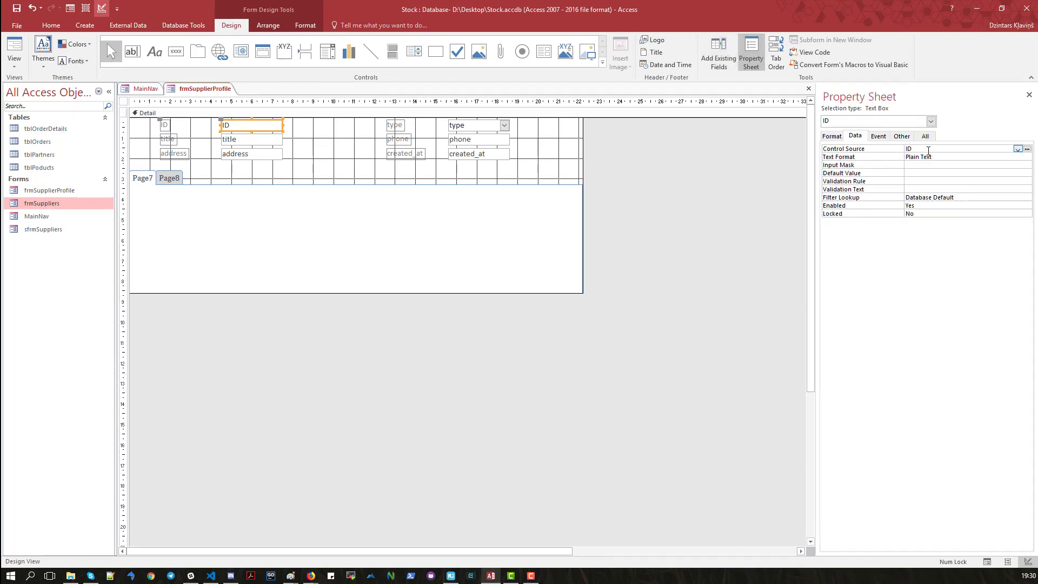
pyautogui.click(901, 136)
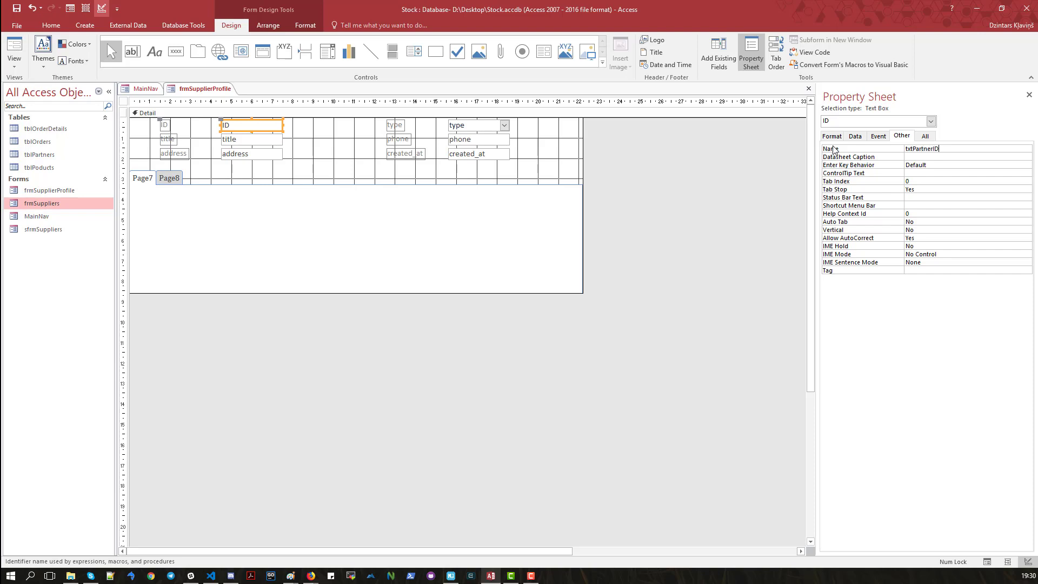
pyautogui.click(963, 173)
pyautogui.rightClick(210, 88)
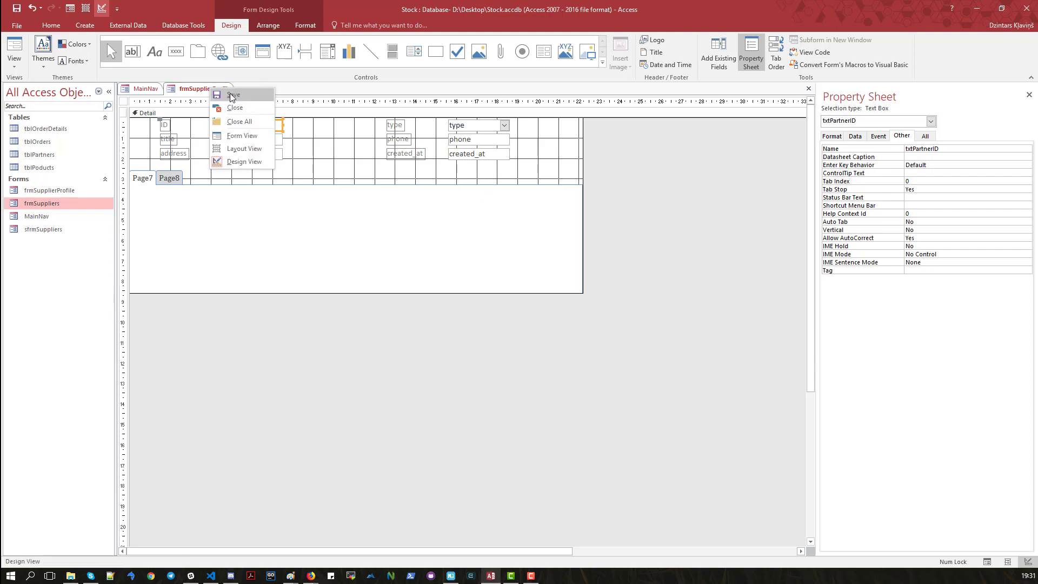
pyautogui.click(232, 96)
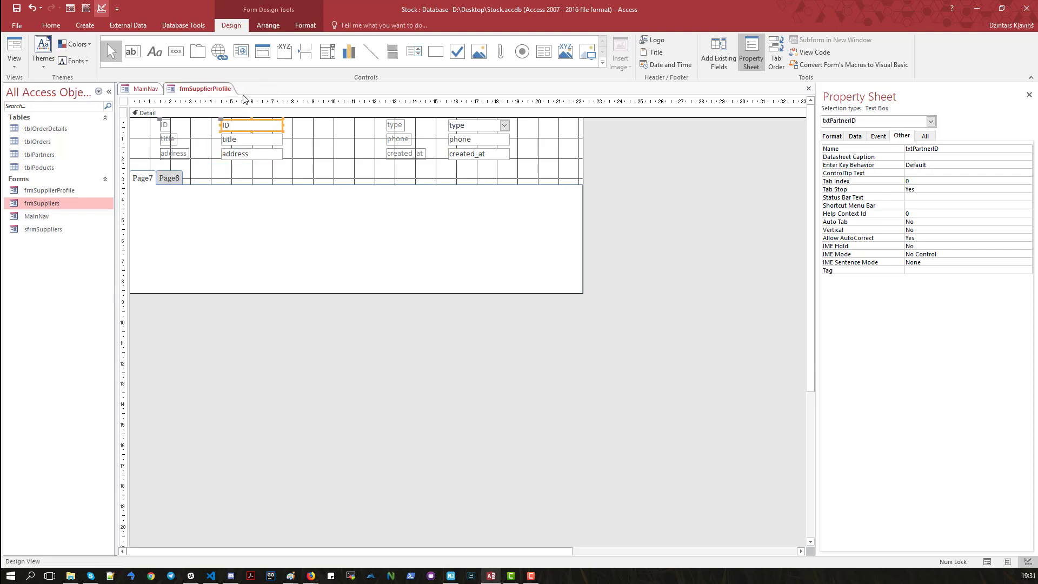
# Place tblOrders as a subform on the tab control's first page and choose to define its linking fields manually.
pyautogui.click(33, 144)
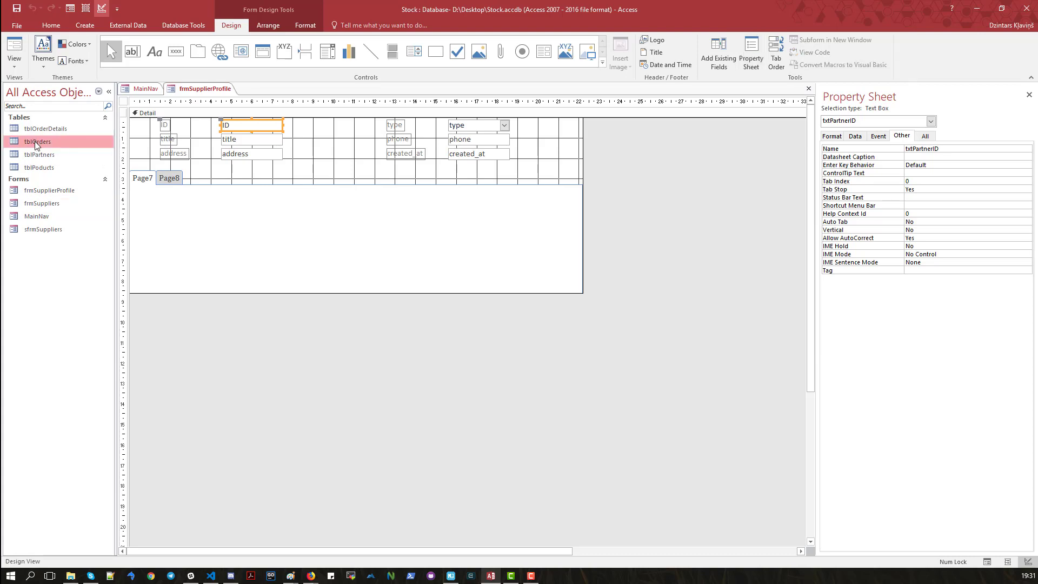
pyautogui.moveTo(33, 144); pyautogui.dragTo(156, 201)
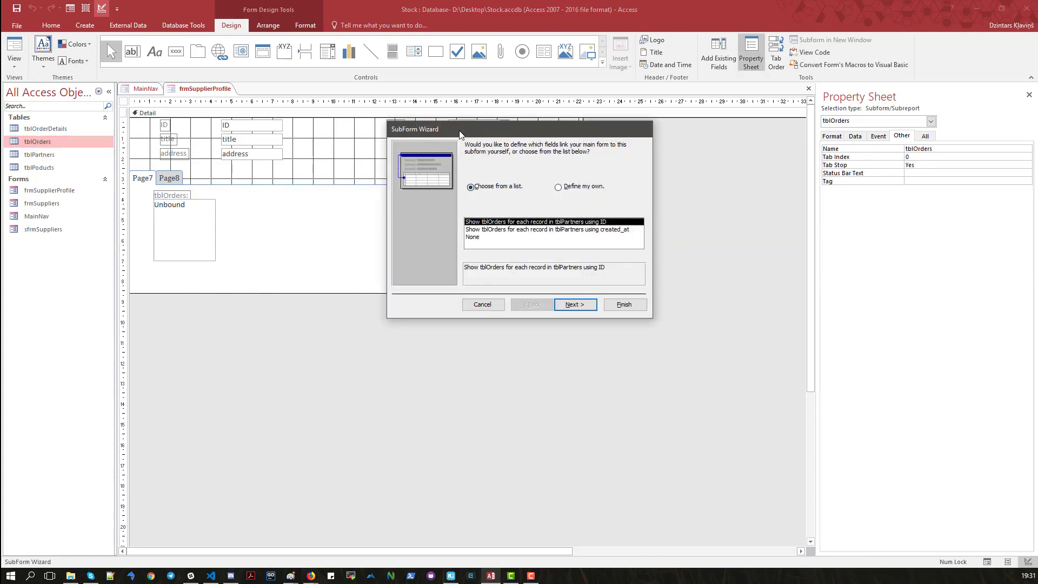
pyautogui.click(560, 188)
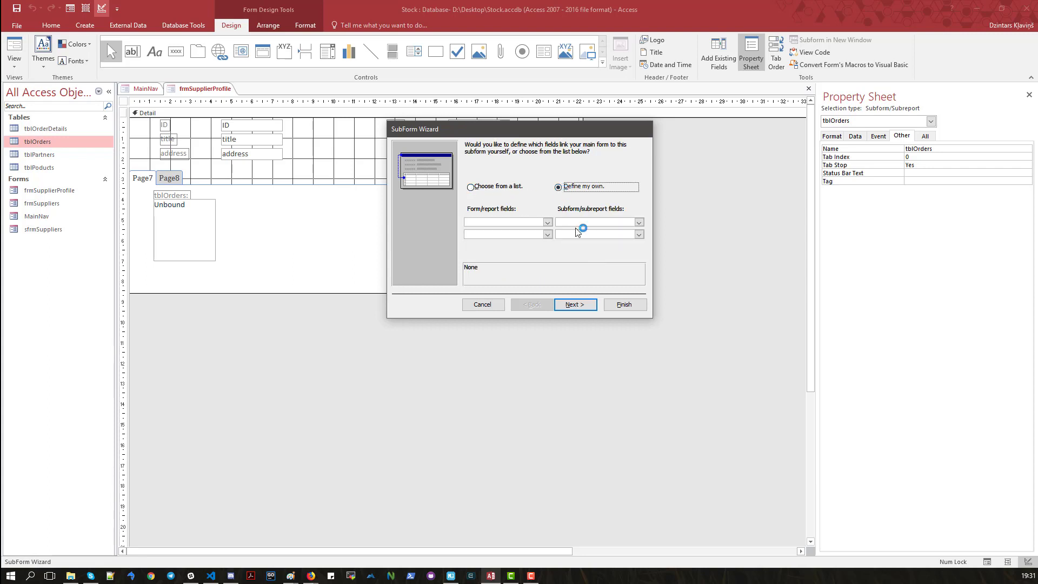
# Link the form's ID field to the subform's partner_id field and create the subform with the name sfrmOrders.
pyautogui.click(547, 222)
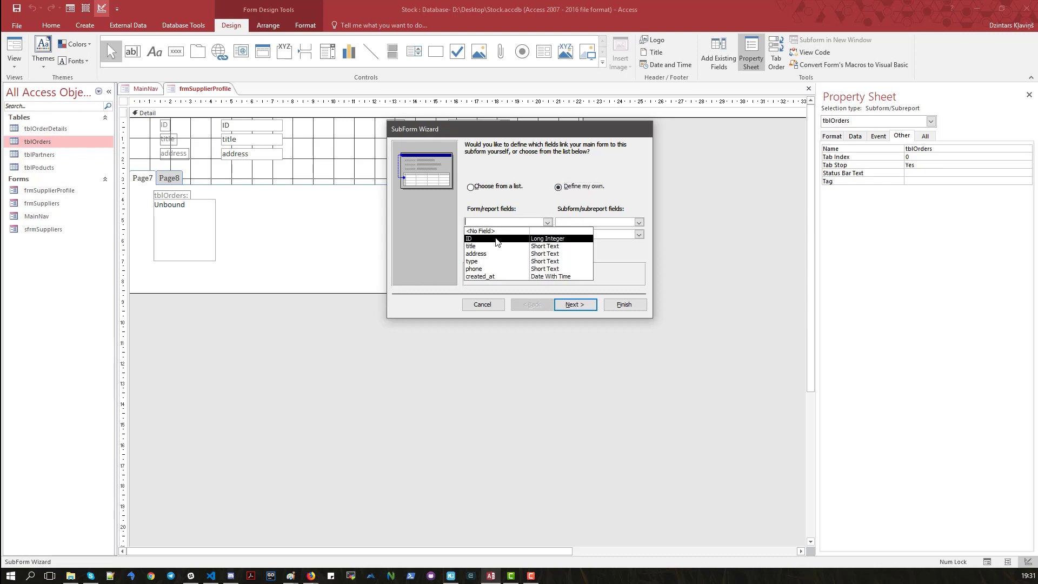
pyautogui.click(507, 240)
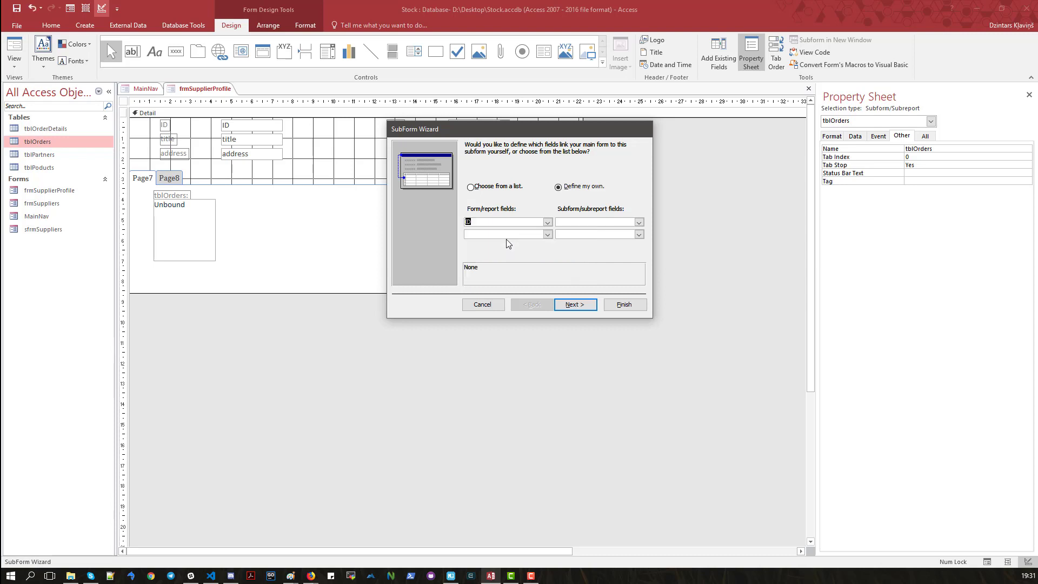
pyautogui.click(638, 222)
pyautogui.press('Up')
pyautogui.press('Return')
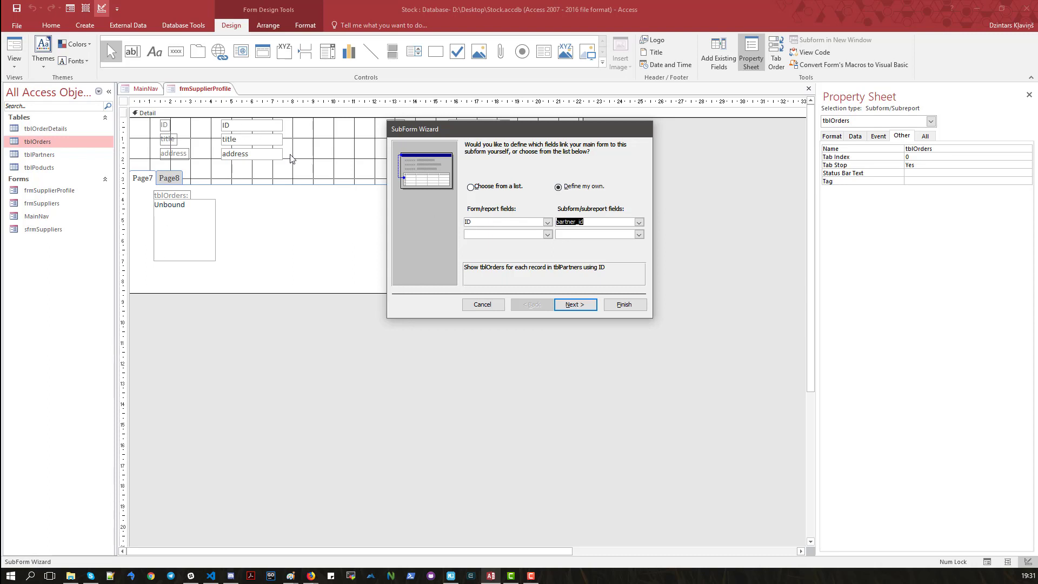
pyautogui.click(595, 306)
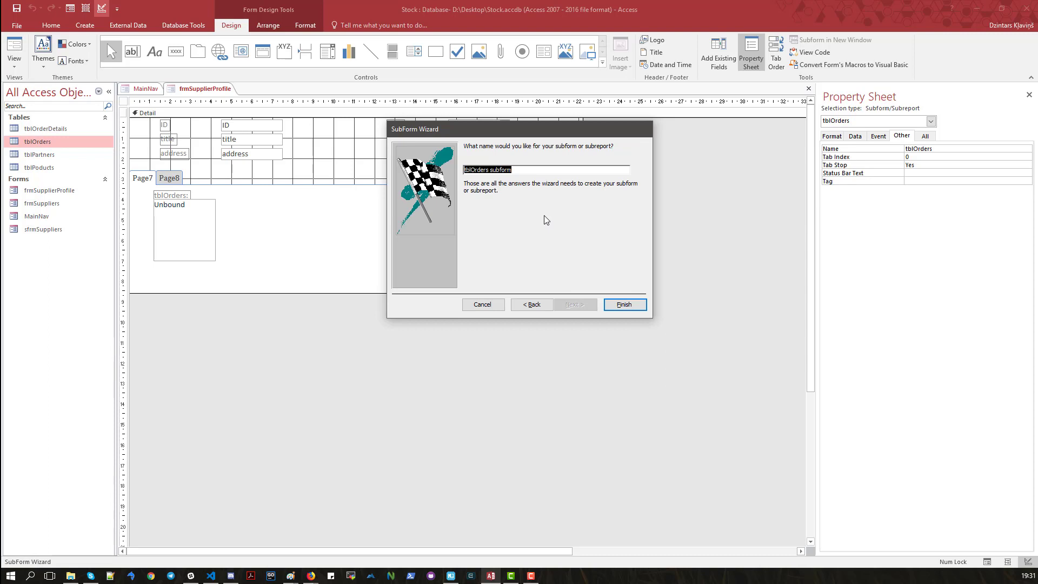
pyautogui.write('sfrmOrders')
pyautogui.click(631, 307)
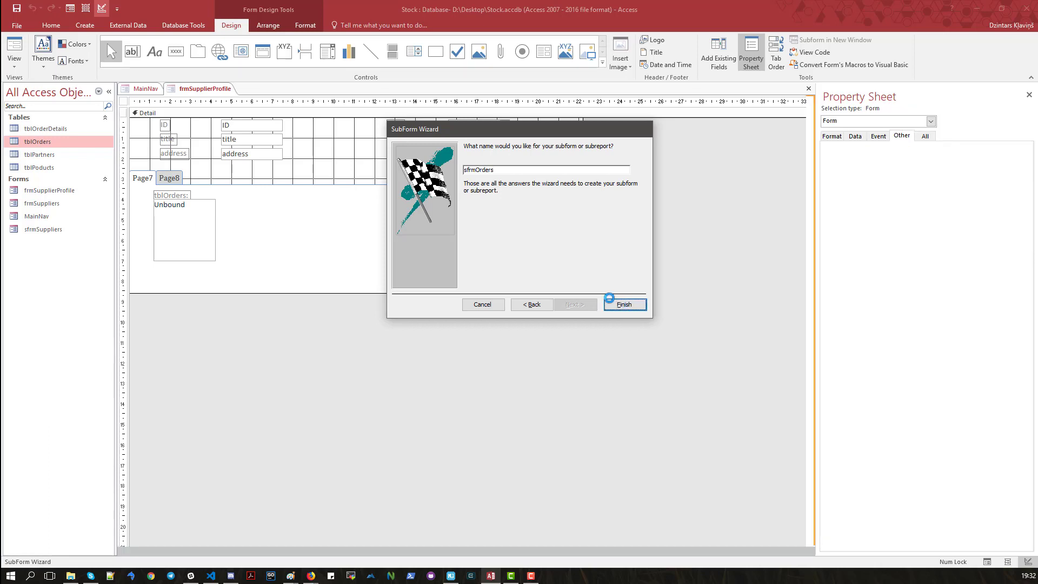
# Delete the sfrmOrders label and move the subform into the upper-left corner of the tab page.
pyautogui.click(176, 198)
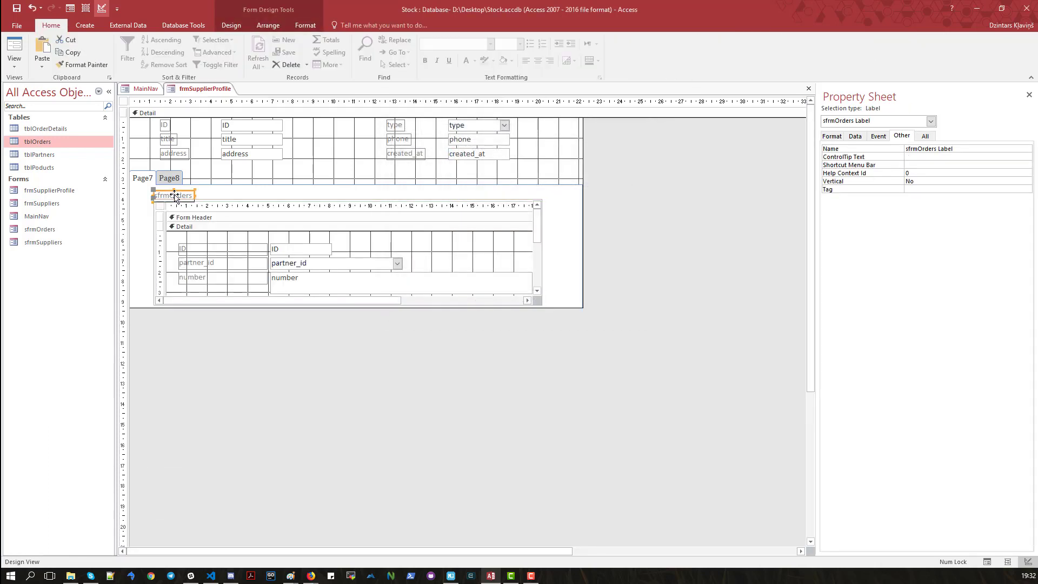
pyautogui.press('Delete')
pyautogui.click(213, 211)
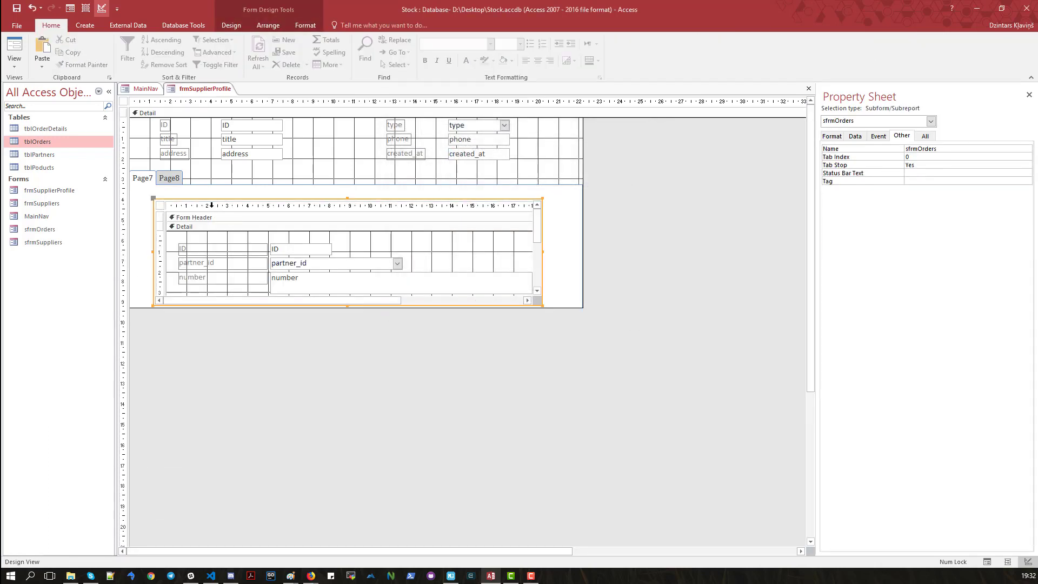
pyautogui.moveTo(211, 201); pyautogui.dragTo(185, 189)
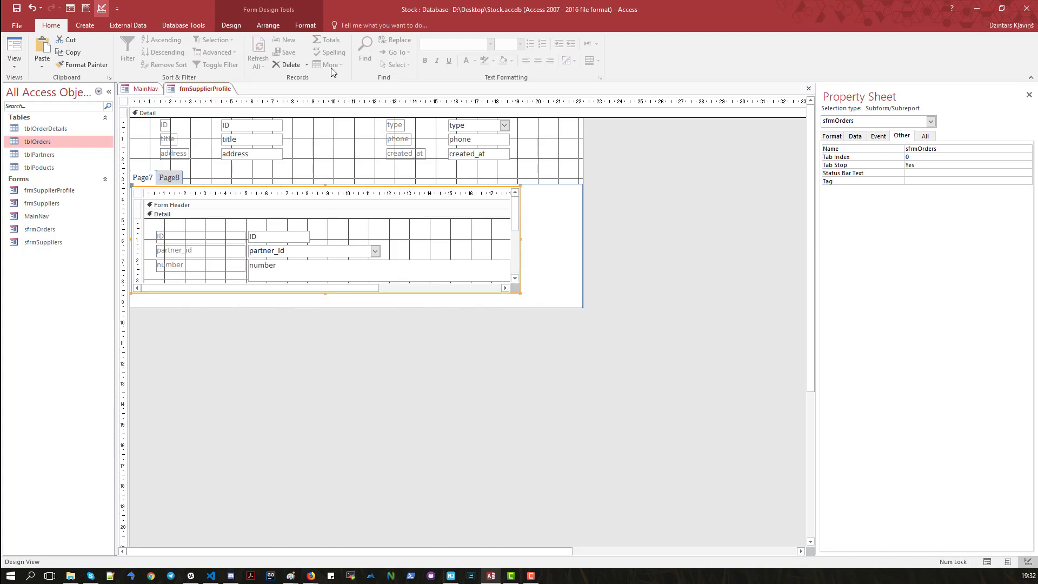
# Set the sfrmOrders subform's anchoring to Stretch Down and Across and extend its lower edge to the bottom of the tab page.
pyautogui.click(261, 24)
pyautogui.click(485, 64)
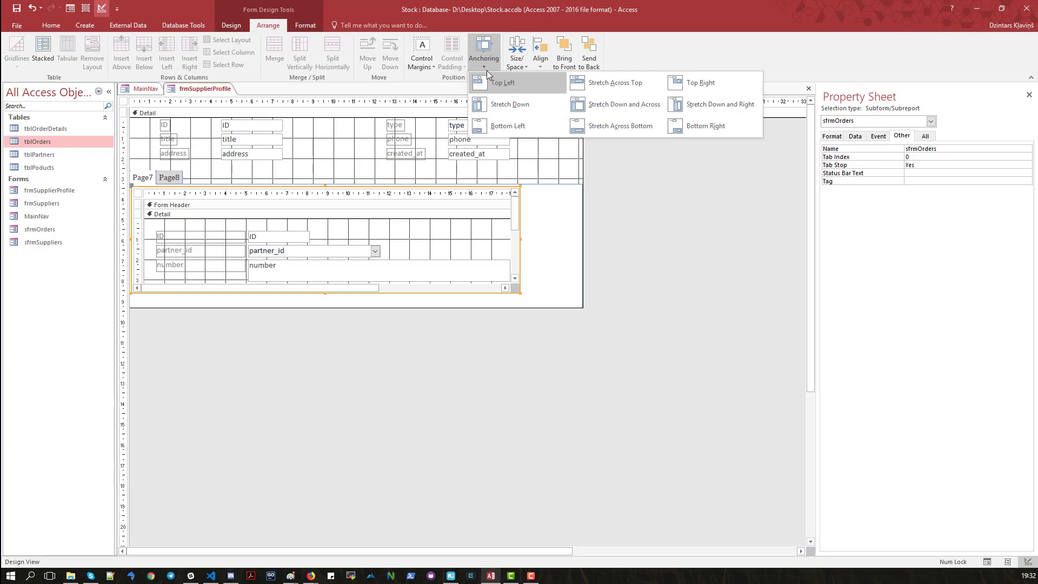
pyautogui.click(606, 108)
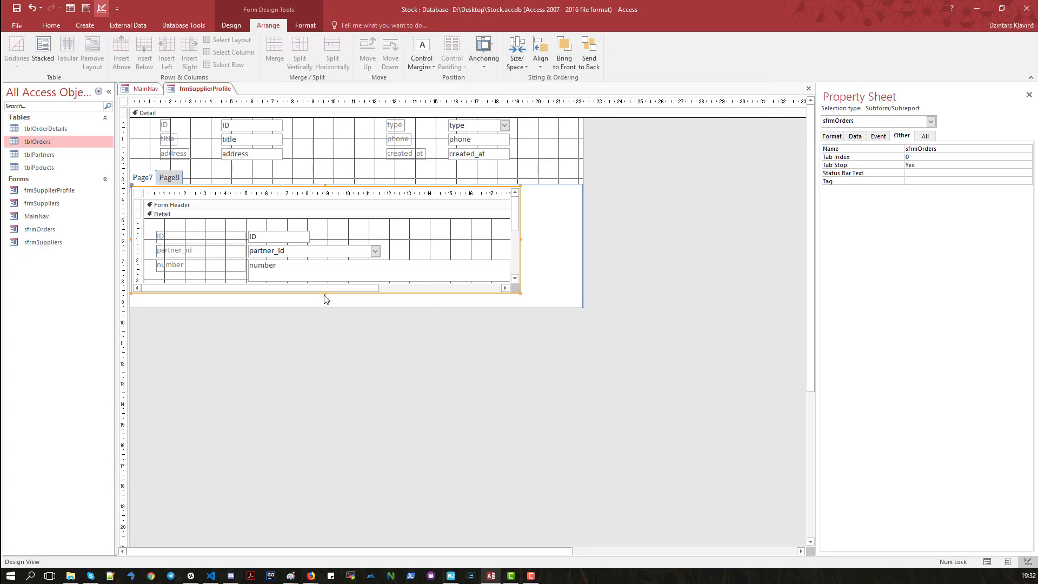
pyautogui.moveTo(326, 293); pyautogui.dragTo(326, 306)
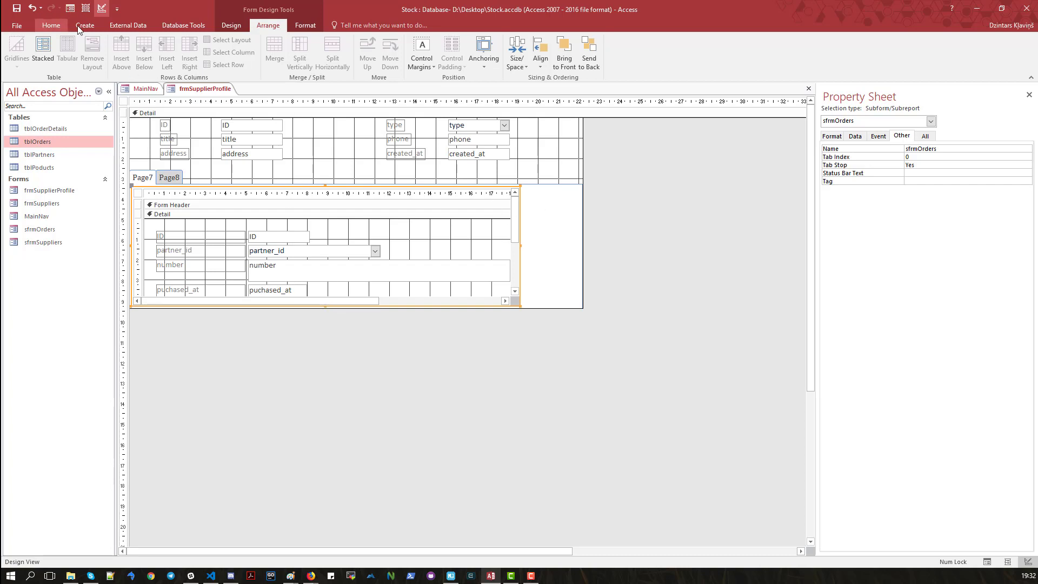
# Add a command button beside the upper-right corner of the sfrmOrders subform without assigning a wizard action.
pyautogui.click(231, 25)
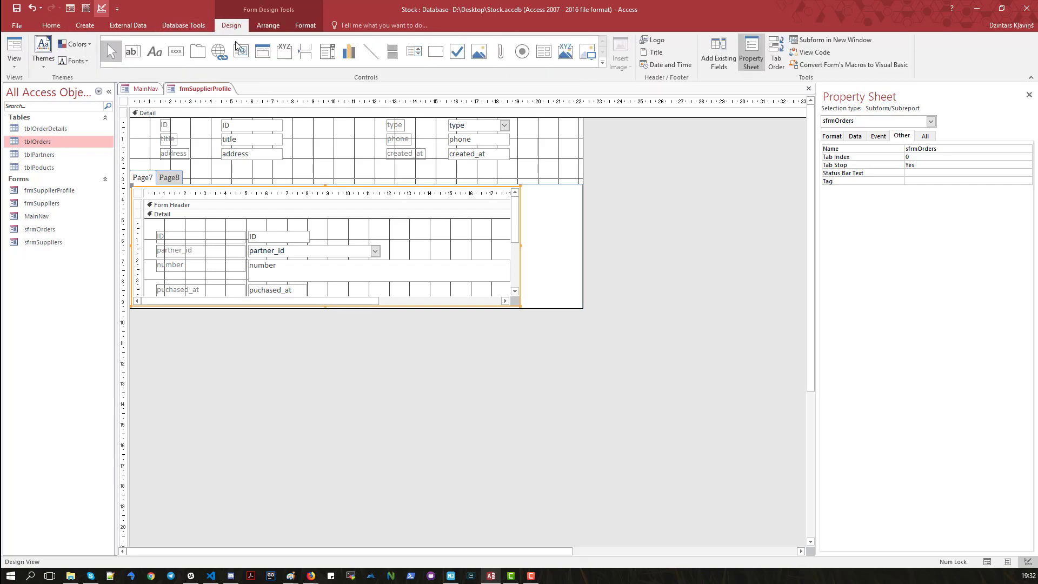
pyautogui.click(176, 52)
pyautogui.click(522, 190)
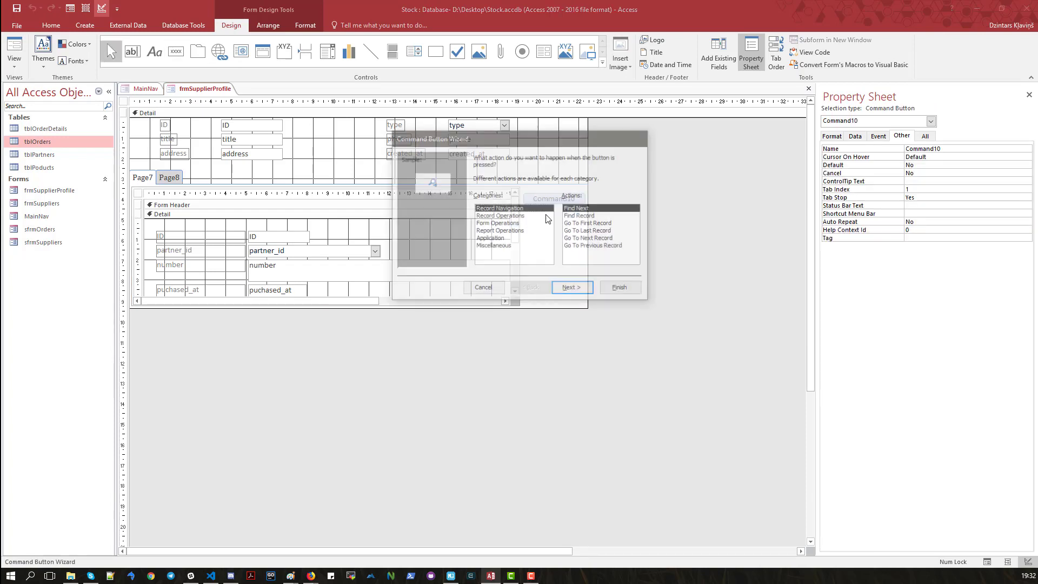
pyautogui.click(490, 289)
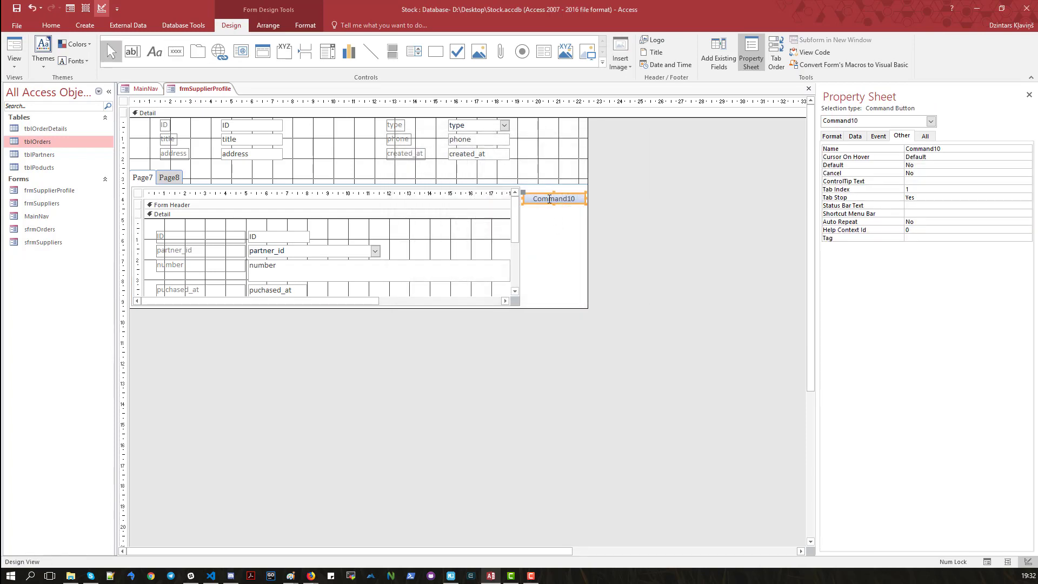
# Caption the command button "New Order" and move it up to the top edge of the tab page.
pyautogui.doubleClick(549, 199)
pyautogui.write('NE')
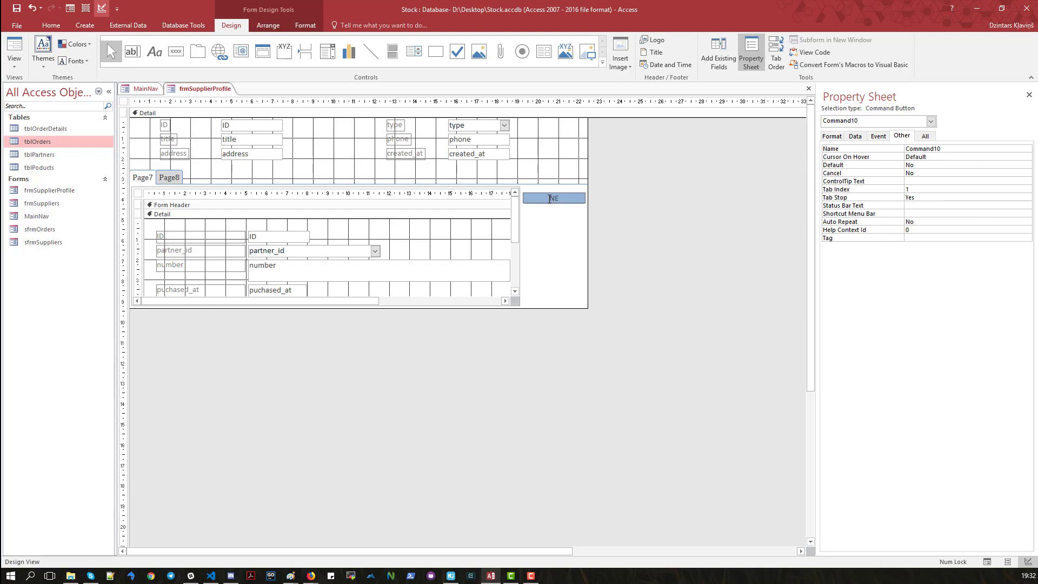
pyautogui.write('w Order')
pyautogui.click(556, 243)
pyautogui.click(550, 198)
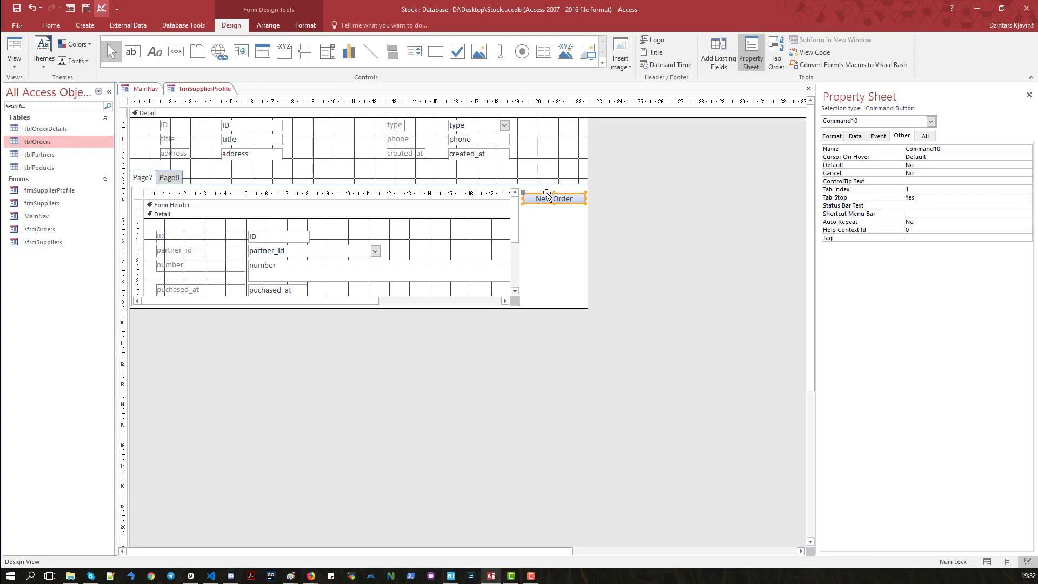
pyautogui.moveTo(548, 196); pyautogui.dragTo(546, 188)
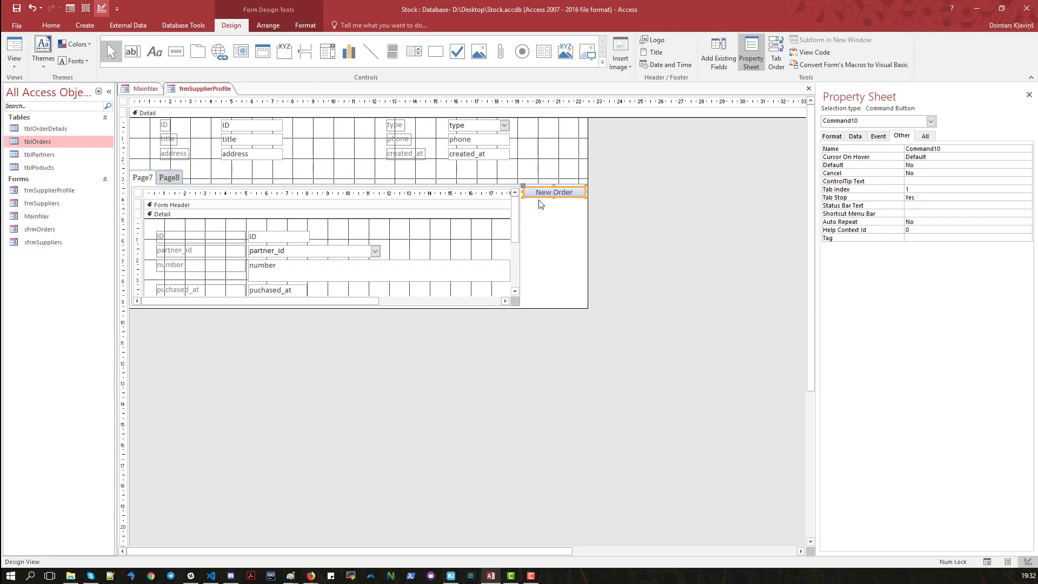
# Save the frmSupplierProfile form and switch it to Form View.
pyautogui.rightClick(219, 91)
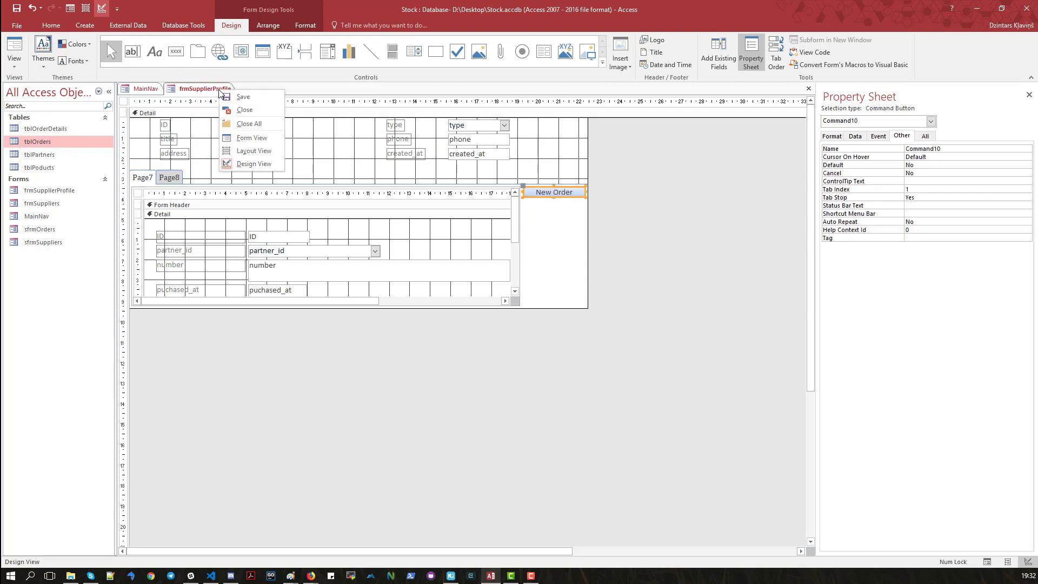
pyautogui.click(241, 97)
pyautogui.rightClick(216, 90)
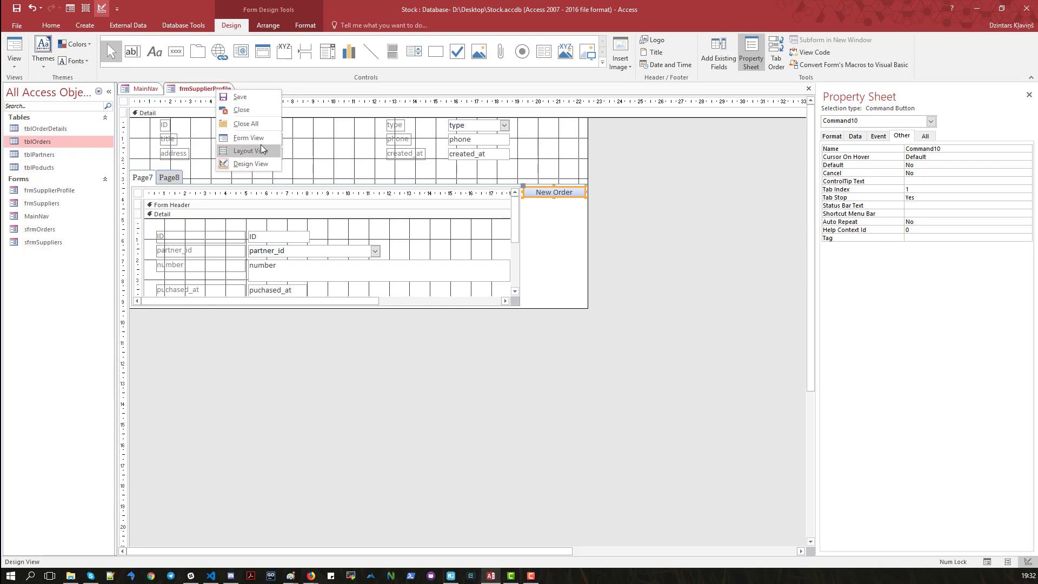
pyautogui.click(249, 137)
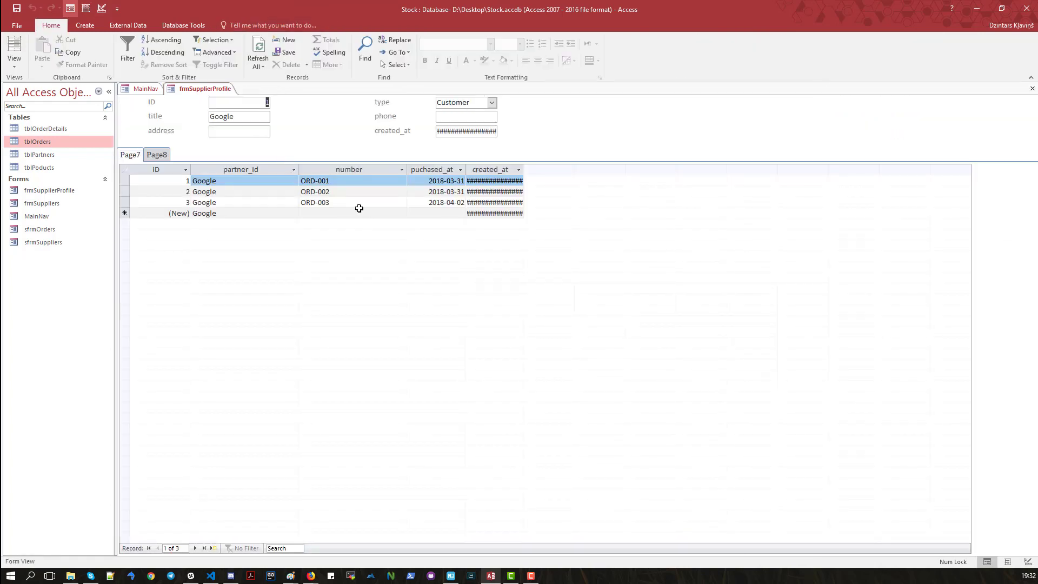
# Fit the created_at column to its contents and compare the orders' partner_id values with the profile's title.
pyautogui.doubleClick(523, 167)
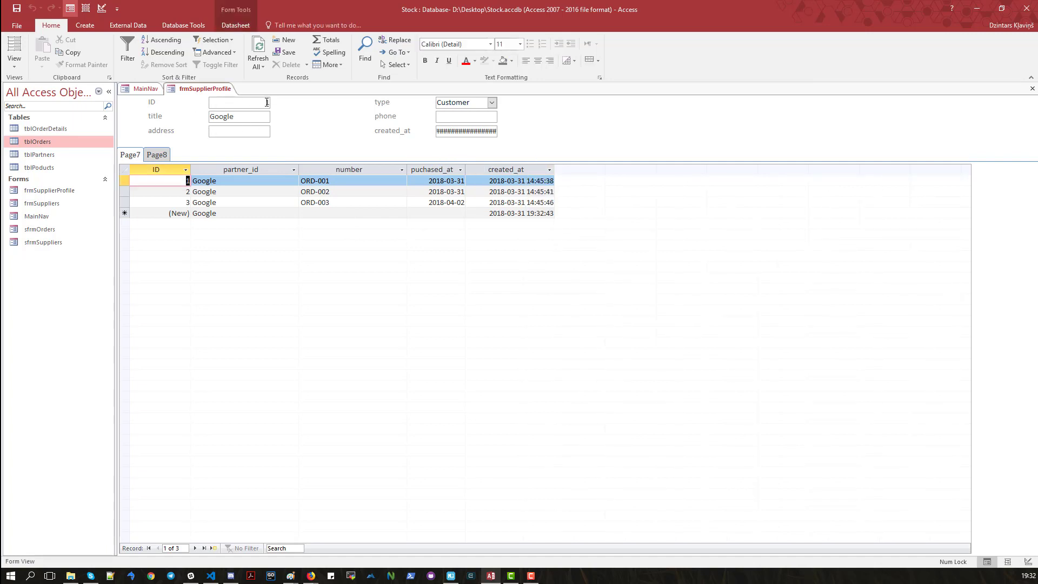
pyautogui.doubleClick(216, 116)
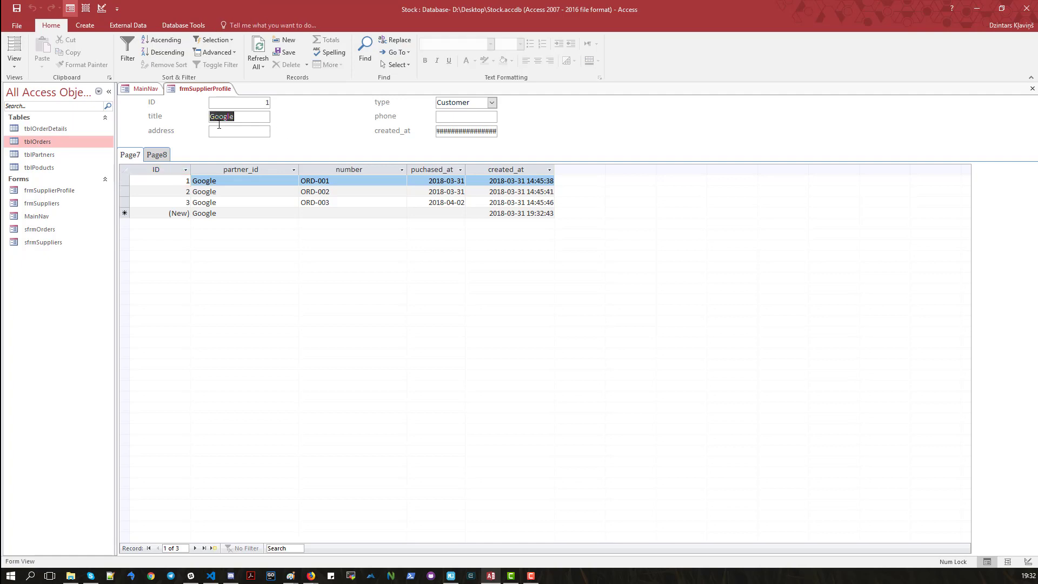
pyautogui.doubleClick(211, 180)
pyautogui.click(207, 203)
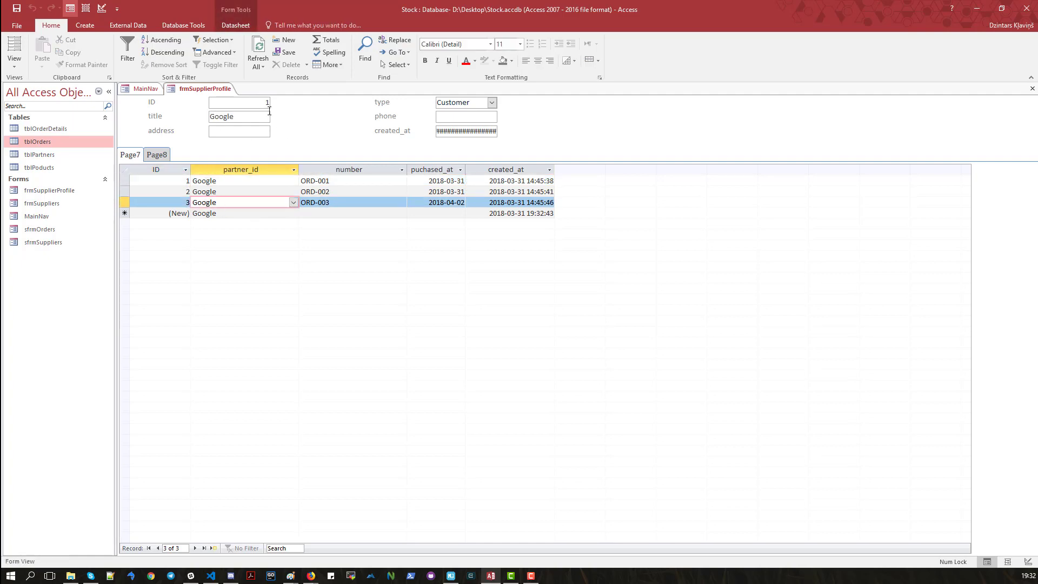
# Close the frmSupplierProfile form.
pyautogui.rightClick(205, 92)
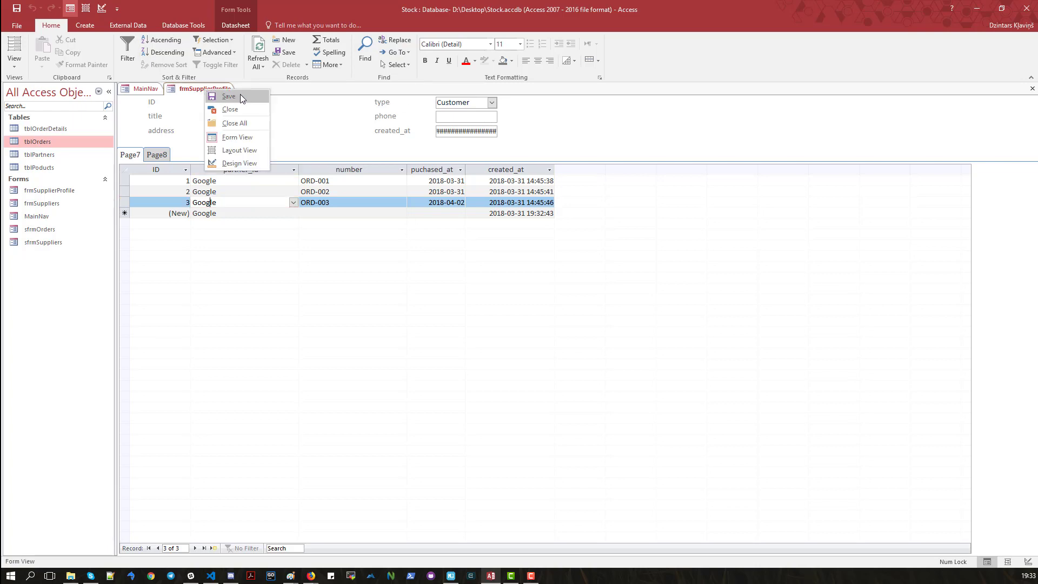
pyautogui.rightClick(222, 88)
pyautogui.click(252, 107)
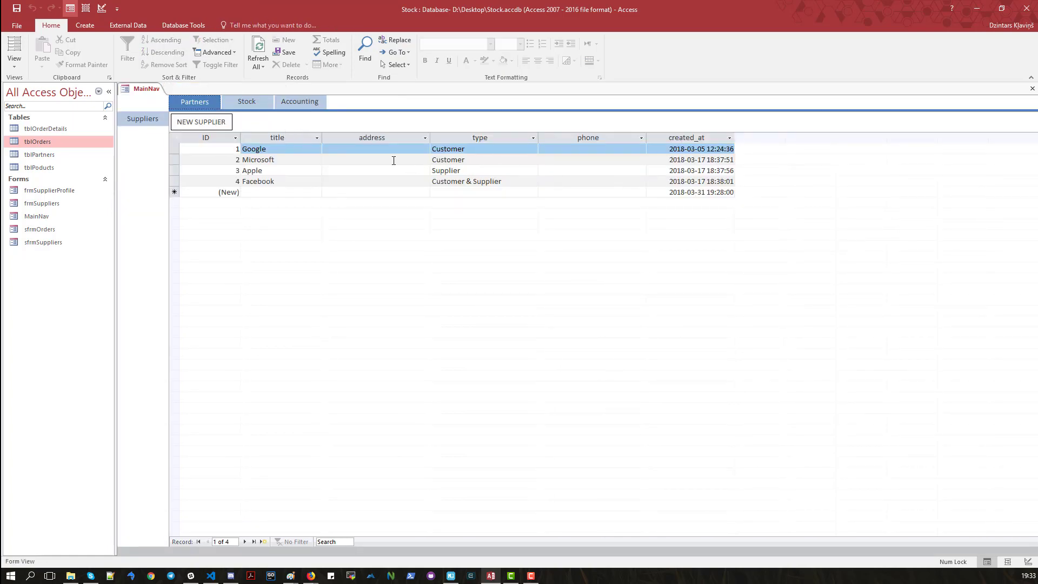
# Open the sfrmSuppliers form in Design View.
pyautogui.click(230, 150)
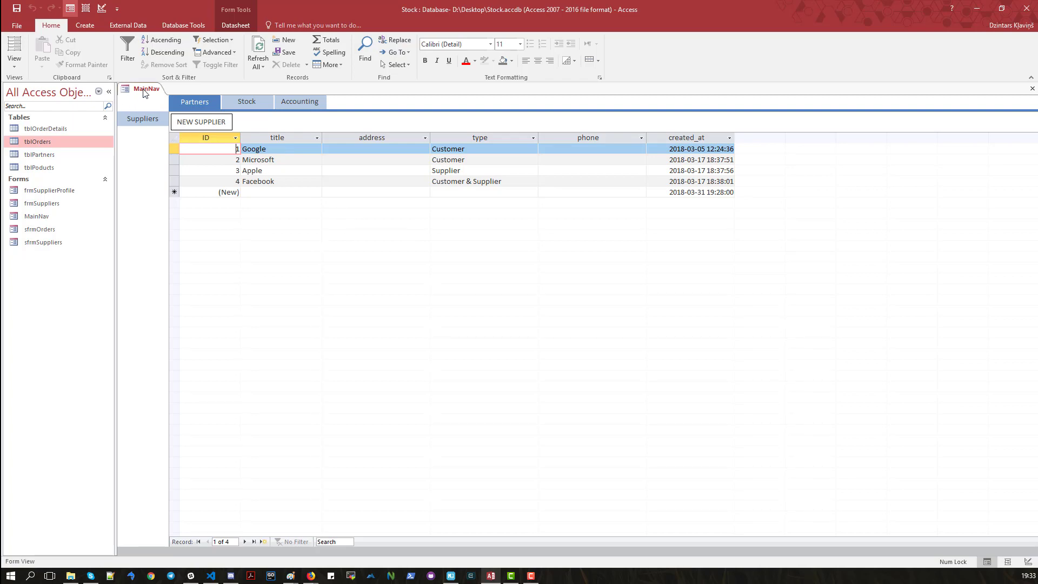
pyautogui.click(53, 244)
pyautogui.rightClick(51, 243)
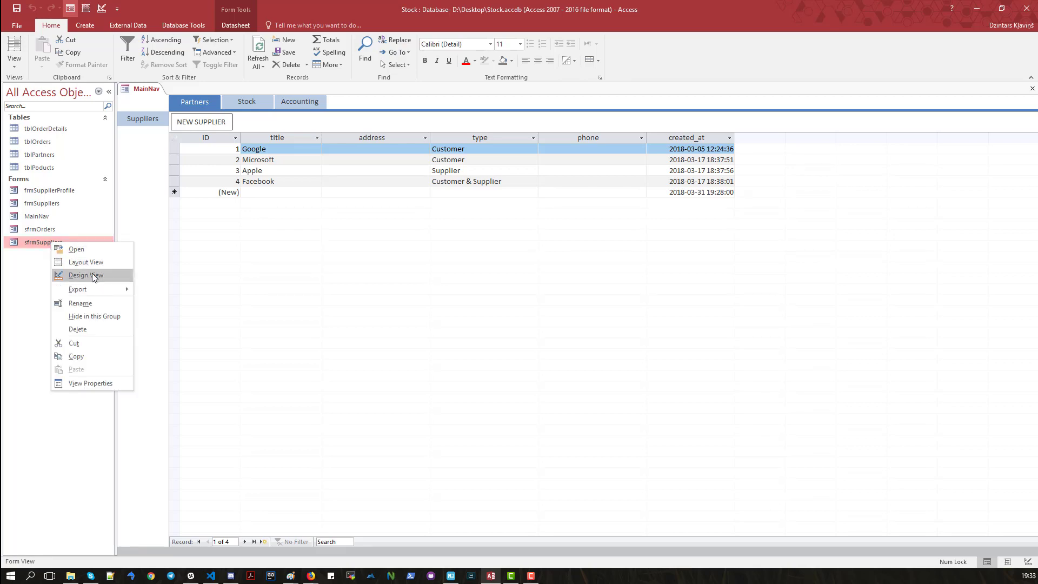
pyautogui.click(93, 276)
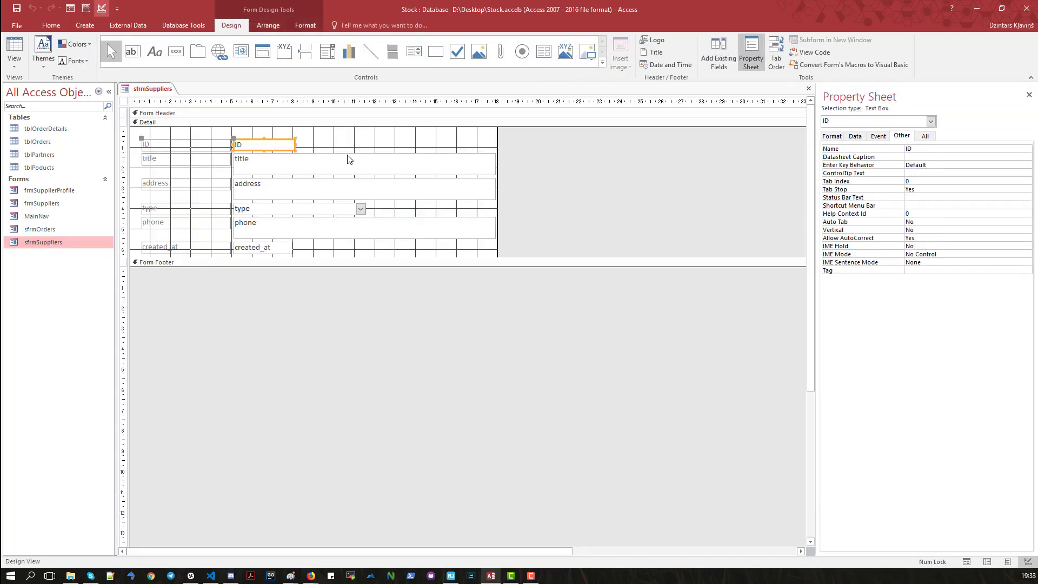
# Set the ID text box's Display As Hyperlink property to Always.
pyautogui.click(837, 138)
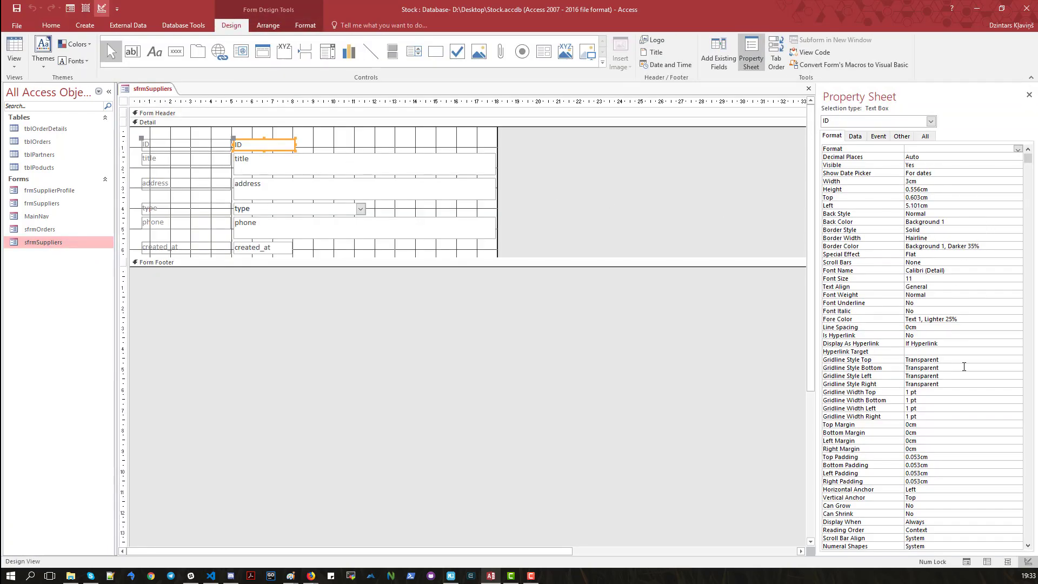
pyautogui.click(961, 344)
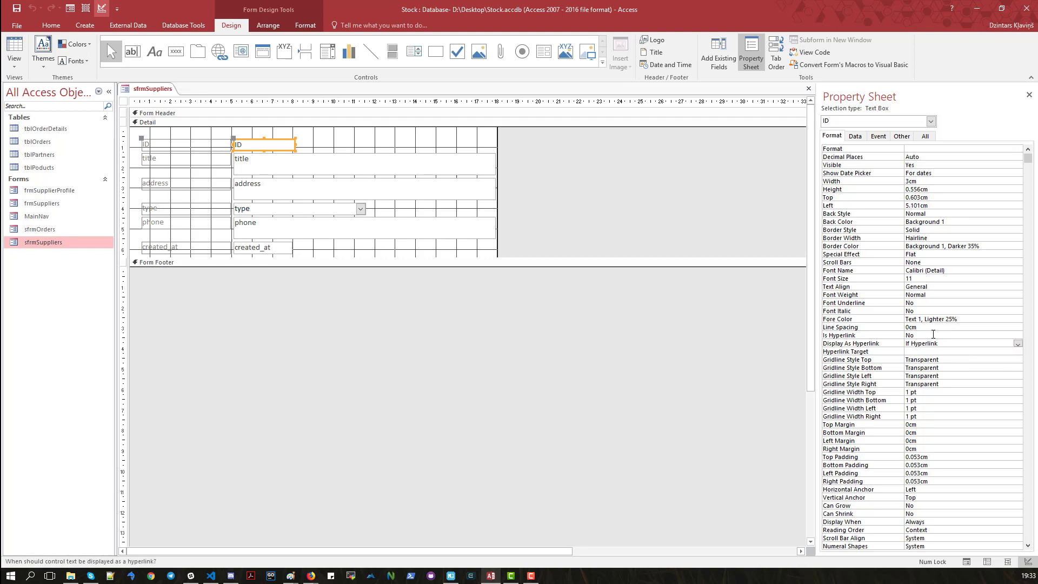
pyautogui.click(935, 335)
pyautogui.click(943, 343)
pyautogui.click(1018, 344)
pyautogui.click(934, 360)
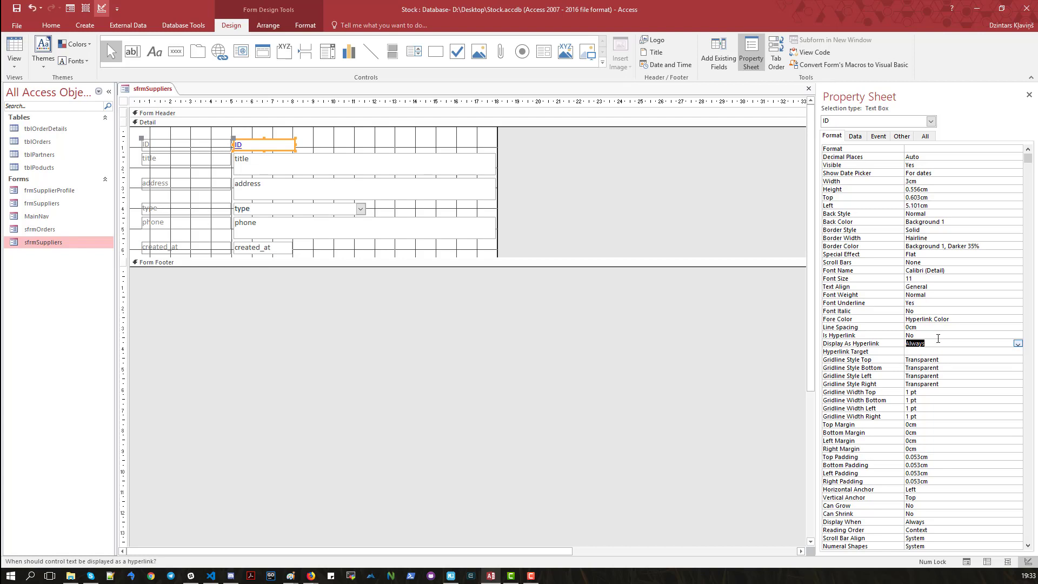
pyautogui.click(937, 336)
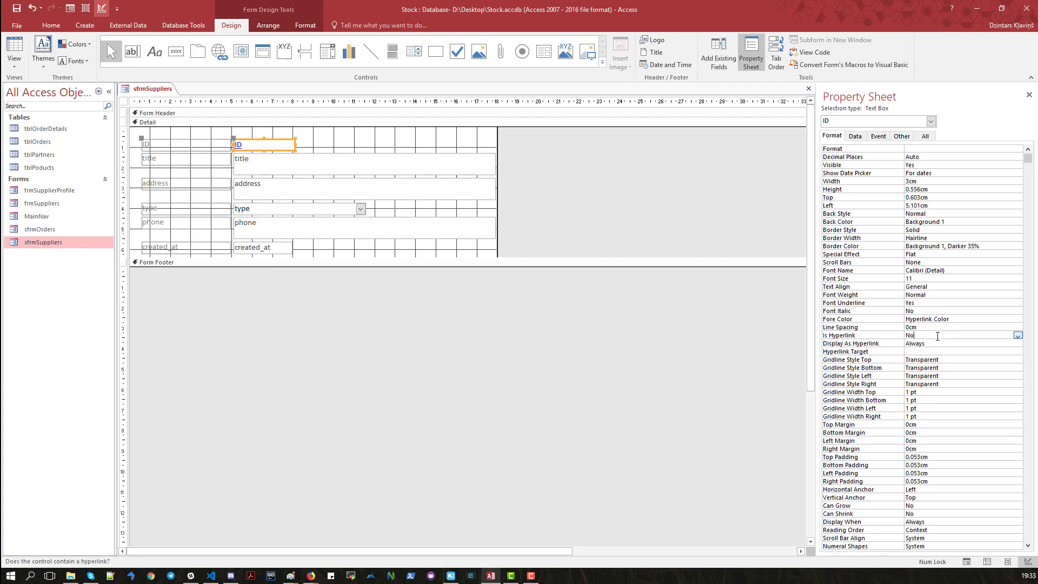
# Set the ID text box's Text Align property to Center.
pyautogui.click(931, 286)
pyautogui.click(1018, 287)
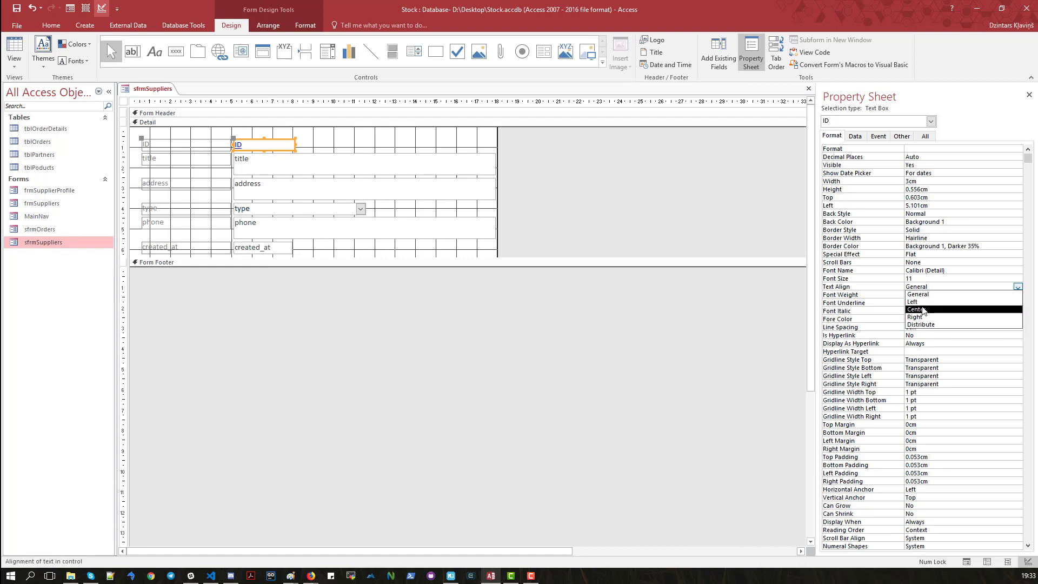
pyautogui.click(923, 309)
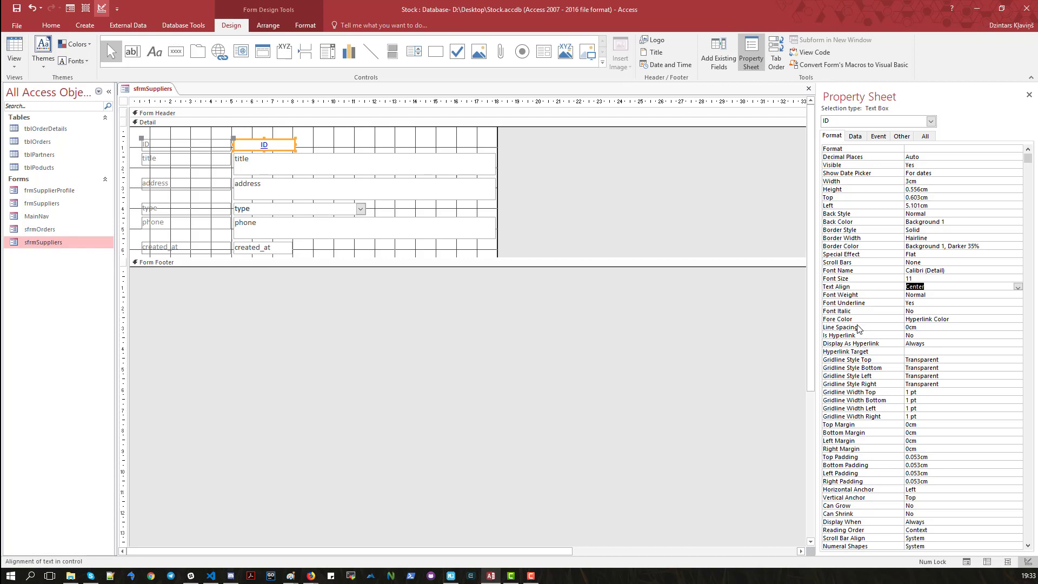
pyautogui.click(920, 312)
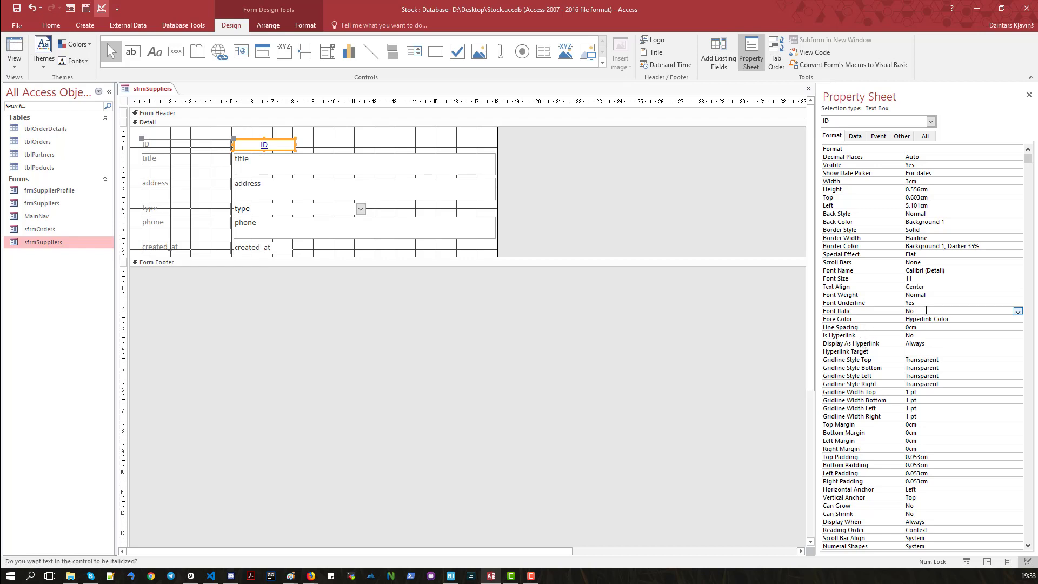
# Set the ID text box's Font Weight to Bold and save the sfrmSuppliers form.
pyautogui.click(928, 304)
pyautogui.click(932, 295)
pyautogui.click(1019, 295)
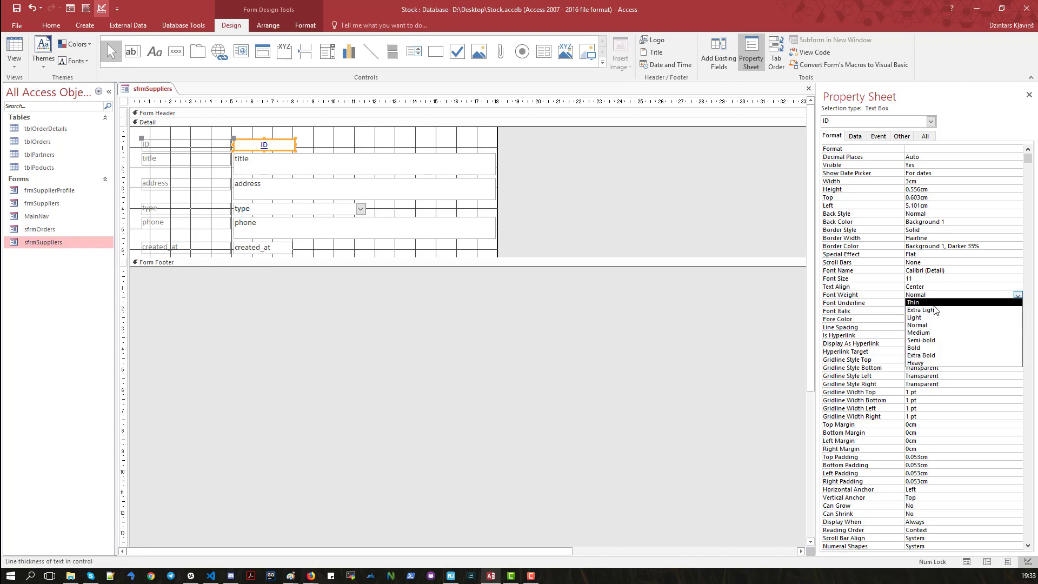
pyautogui.click(928, 349)
pyautogui.click(961, 286)
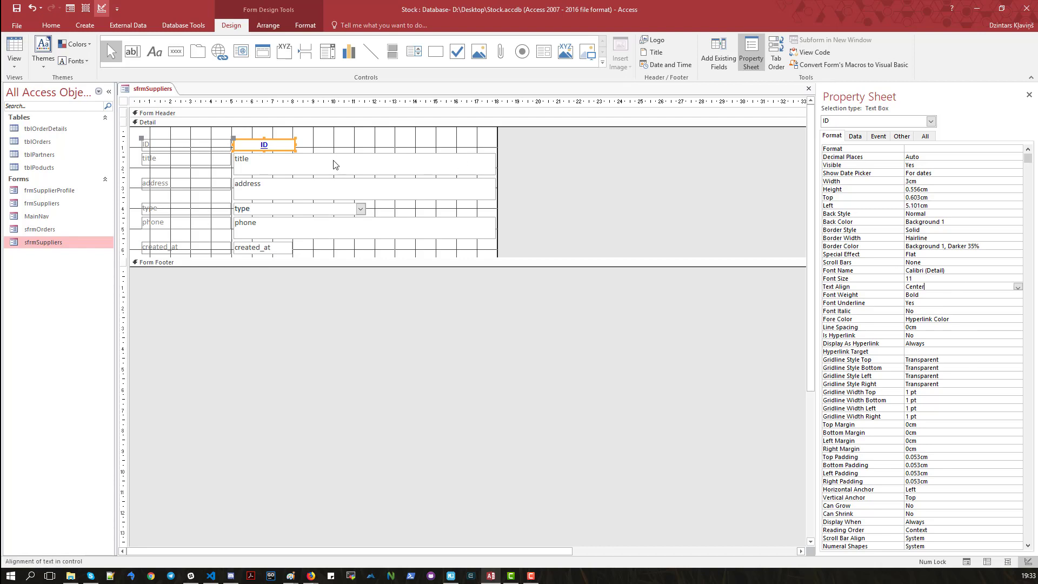
pyautogui.rightClick(159, 89)
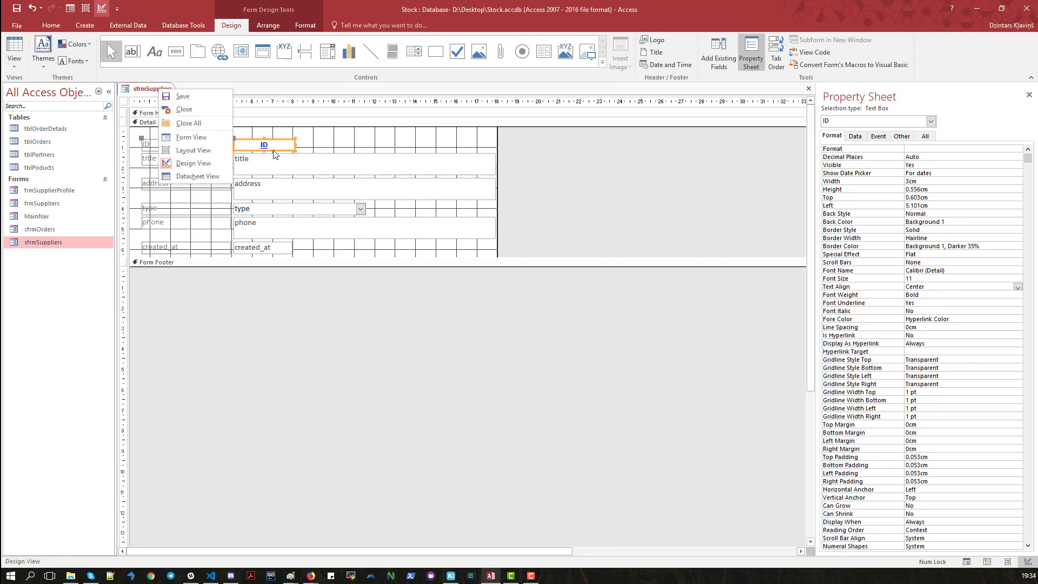
pyautogui.click(179, 96)
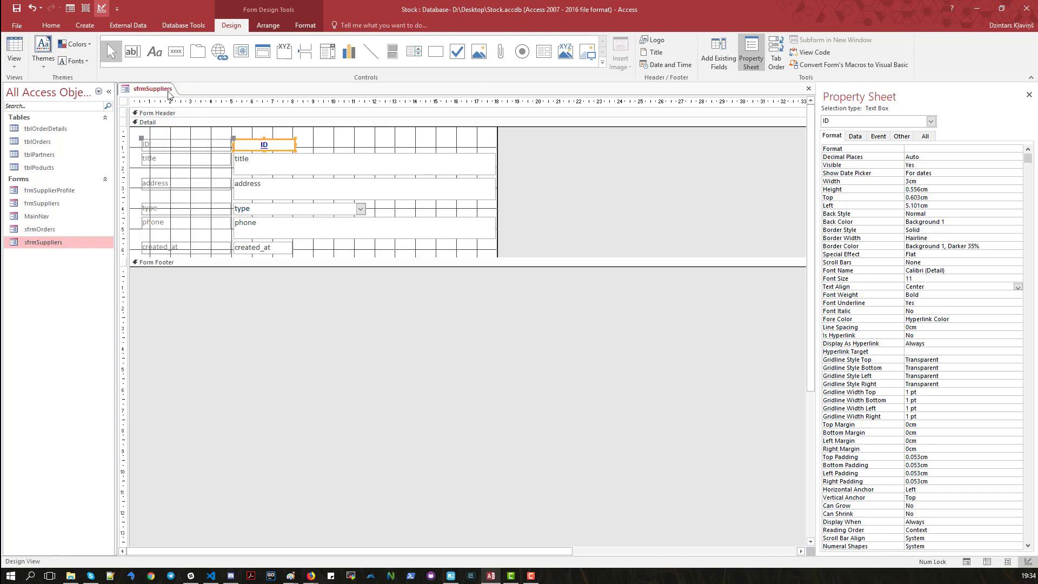
# Preview the sfrmSuppliers form in Form View and in Datasheet View to check the ID column's styling.
pyautogui.rightClick(151, 89)
pyautogui.click(190, 143)
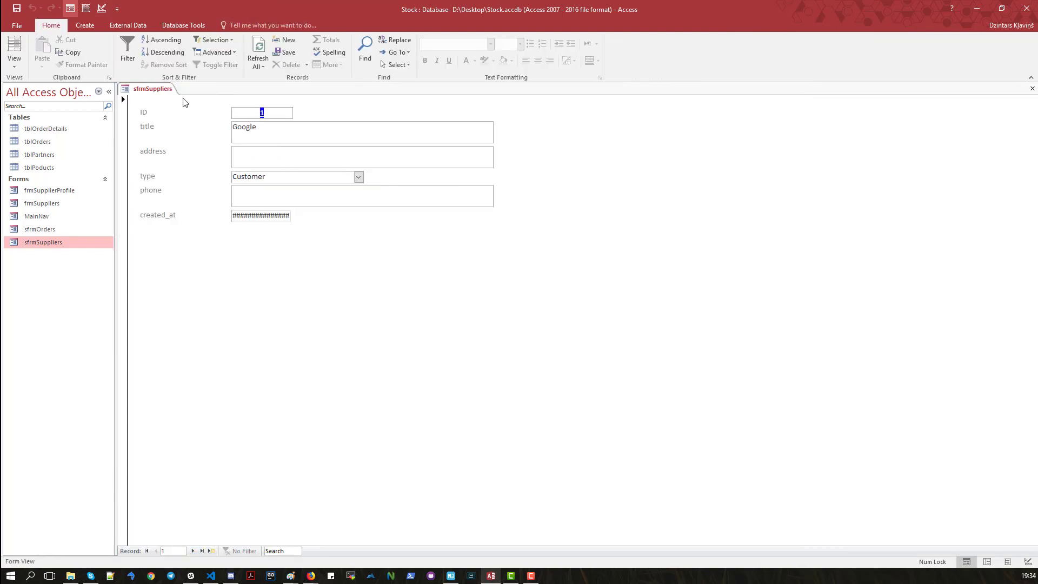
pyautogui.rightClick(159, 90)
pyautogui.click(196, 168)
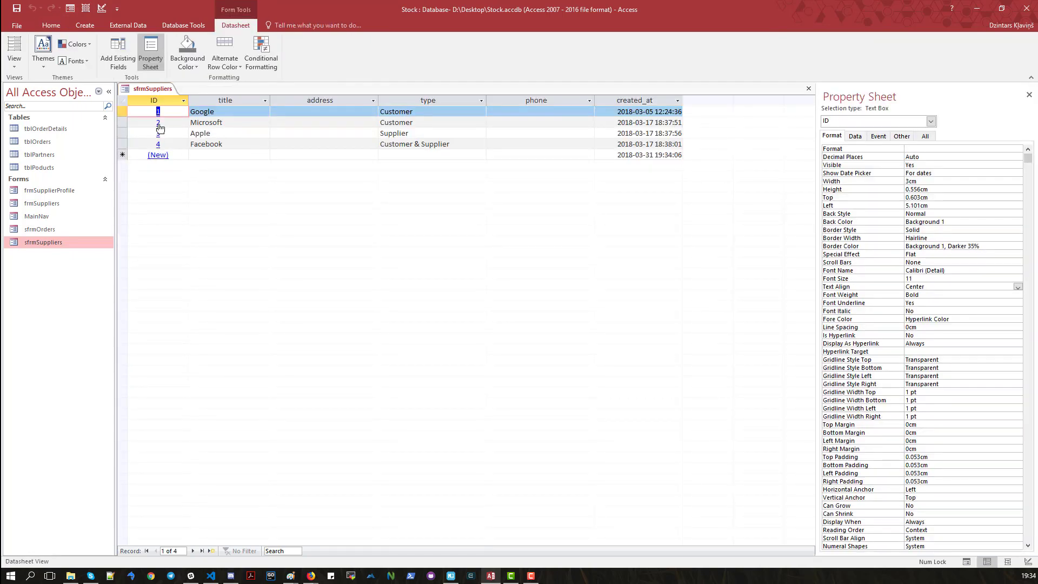
# Return sfrmSuppliers to Design View and create an On Dbl Click event procedure for the ID text box with Code Builder.
pyautogui.rightClick(169, 86)
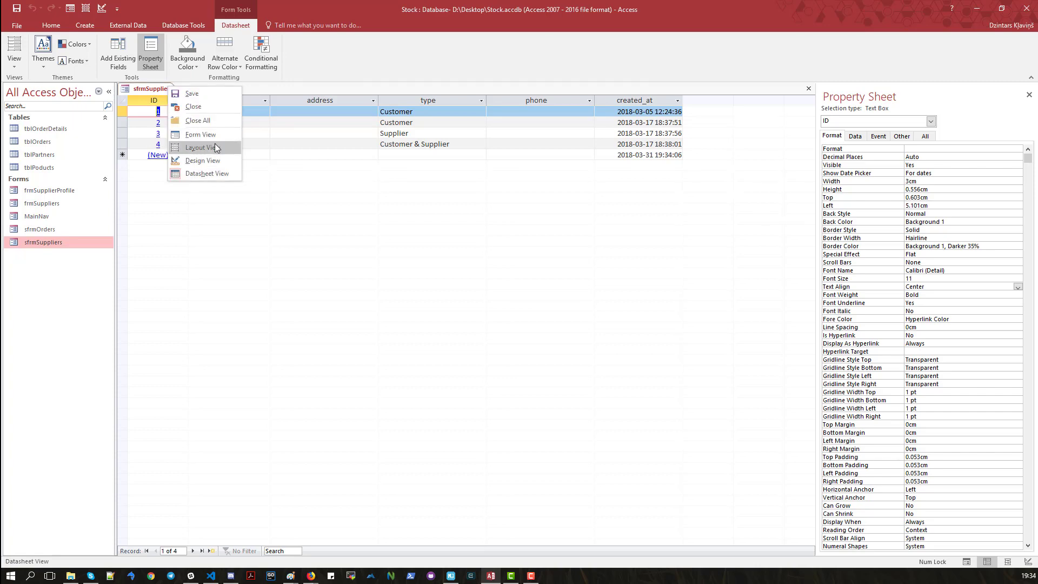
pyautogui.click(209, 161)
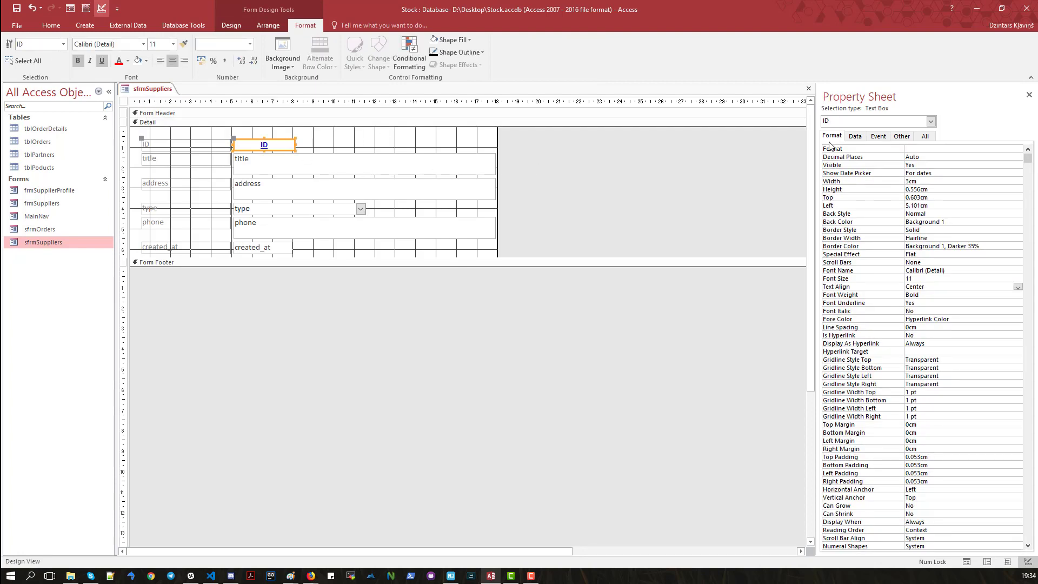
pyautogui.click(883, 137)
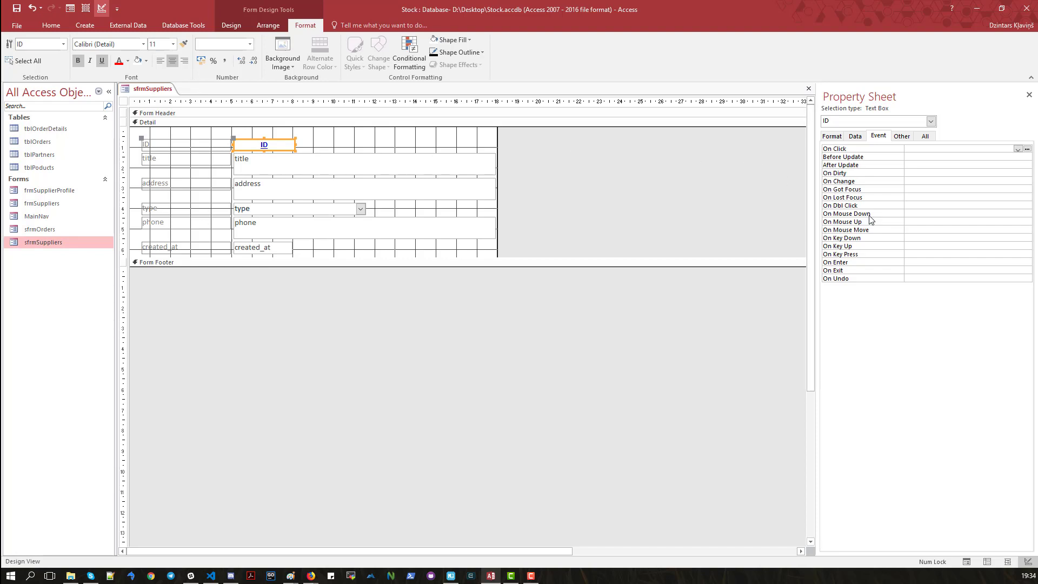
pyautogui.click(839, 209)
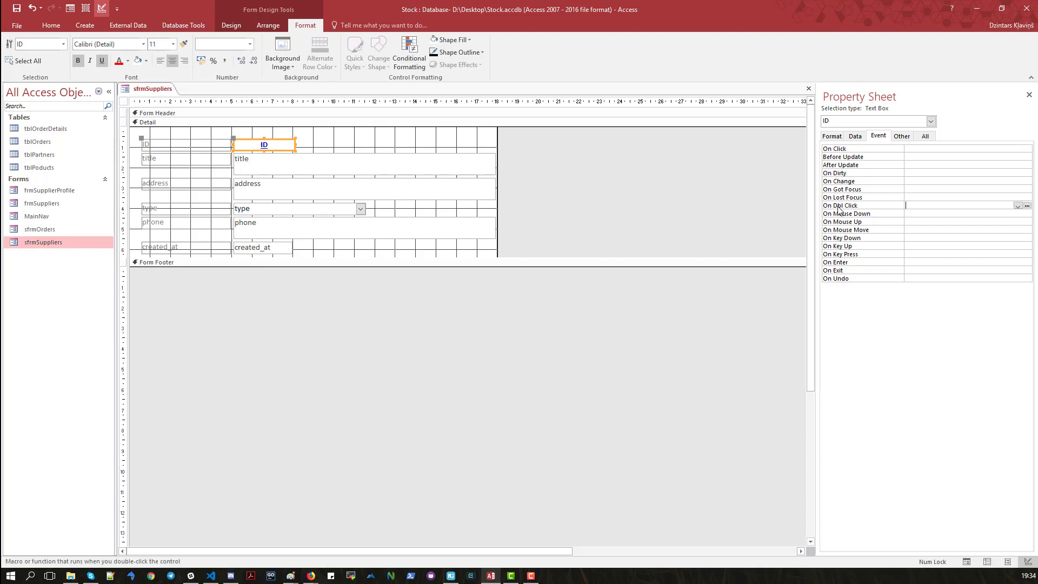
pyautogui.click(1027, 206)
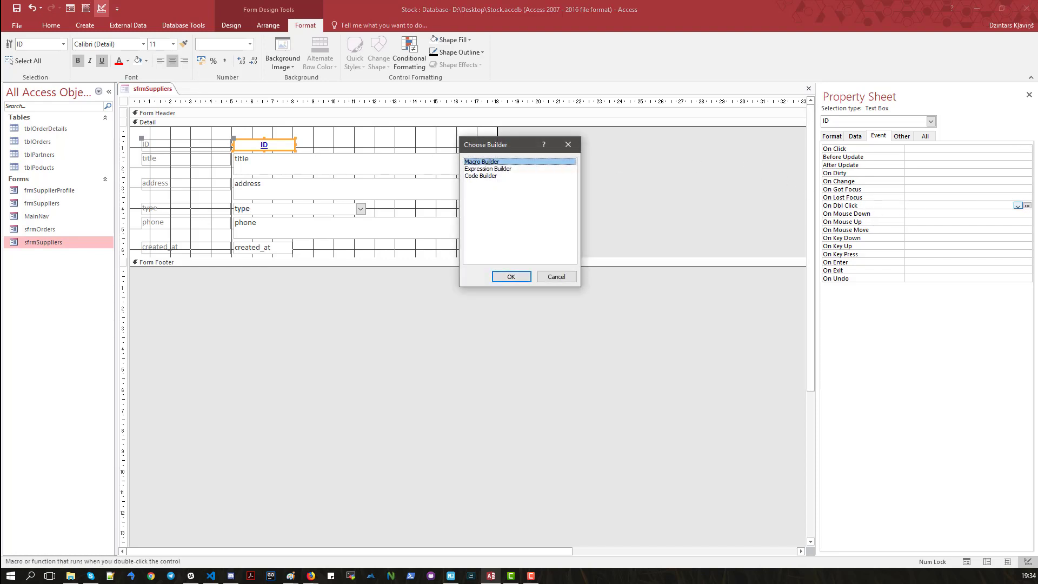
pyautogui.click(482, 177)
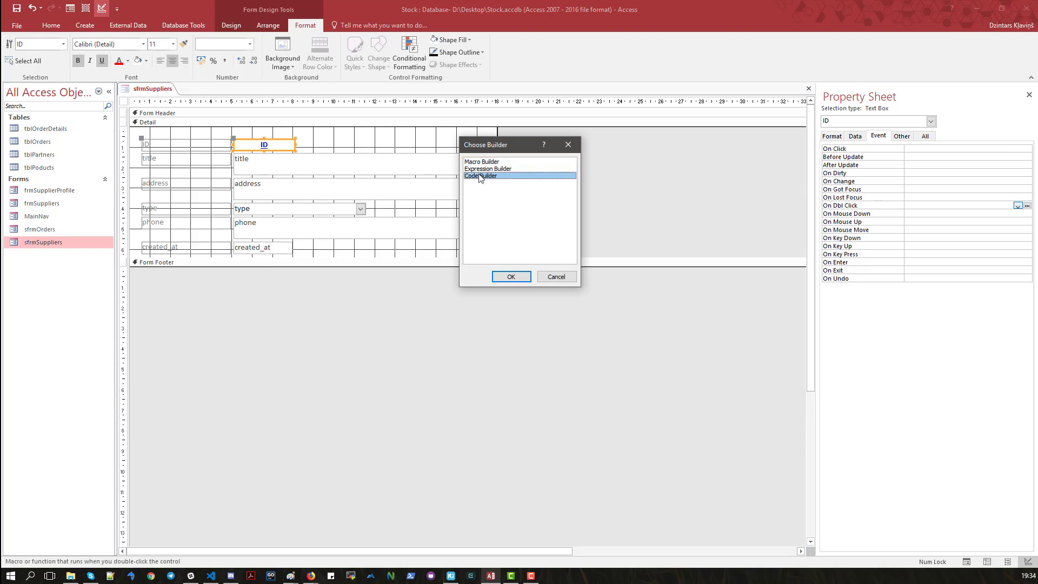
pyautogui.click(511, 277)
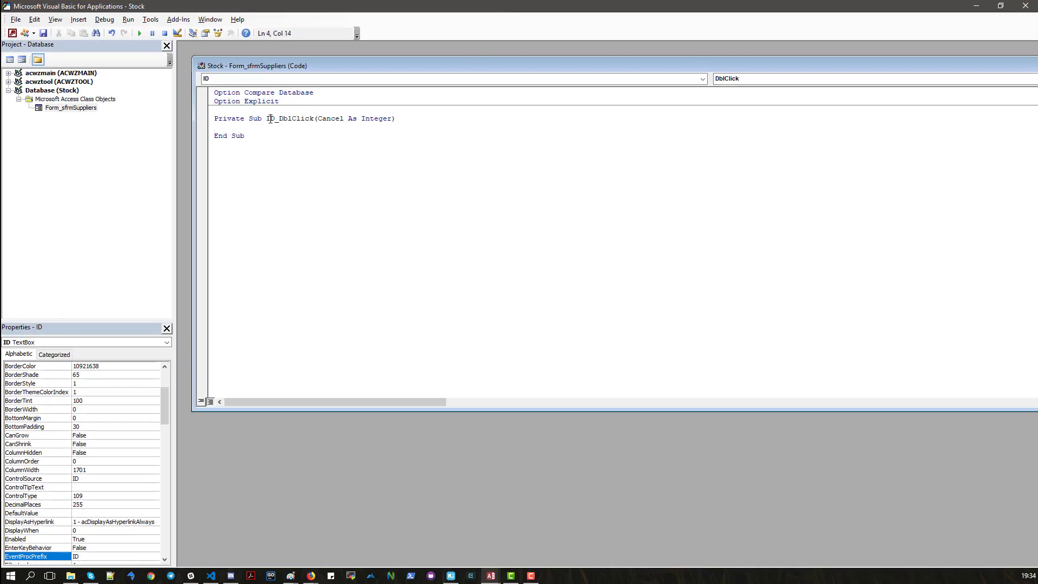
pyautogui.doubleClick(270, 118)
pyautogui.click(288, 118)
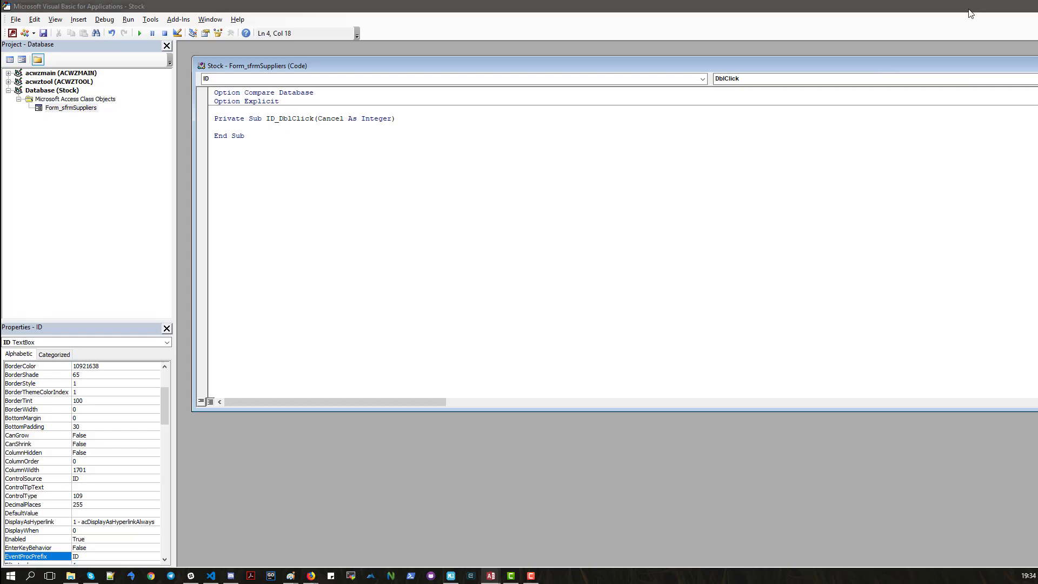
# Switch back to the Access form design, rename the ID text box as txtPartnerID and save the form.
pyautogui.click(971, 14)
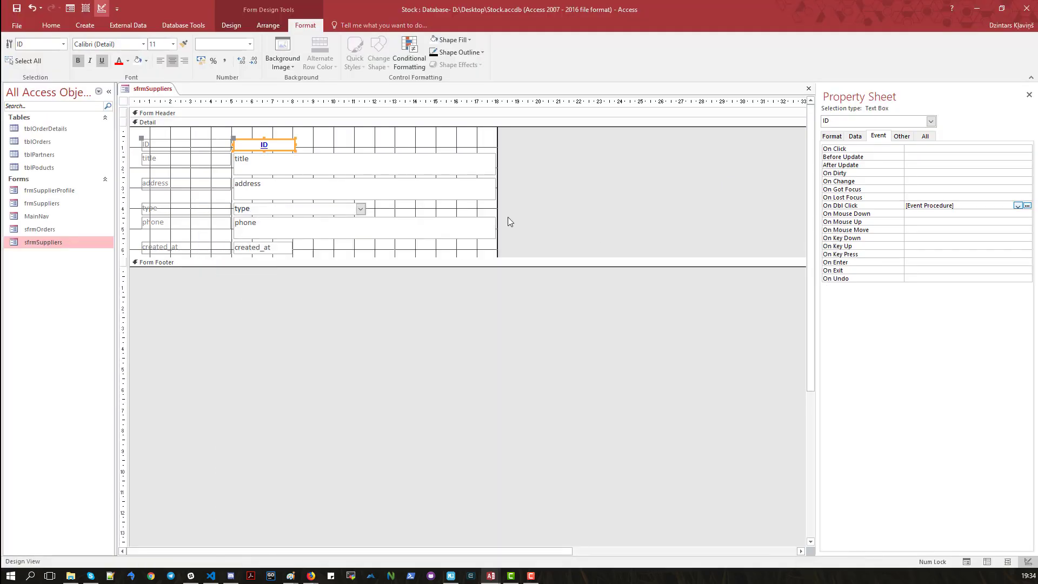
pyautogui.click(901, 136)
pyautogui.click(845, 151)
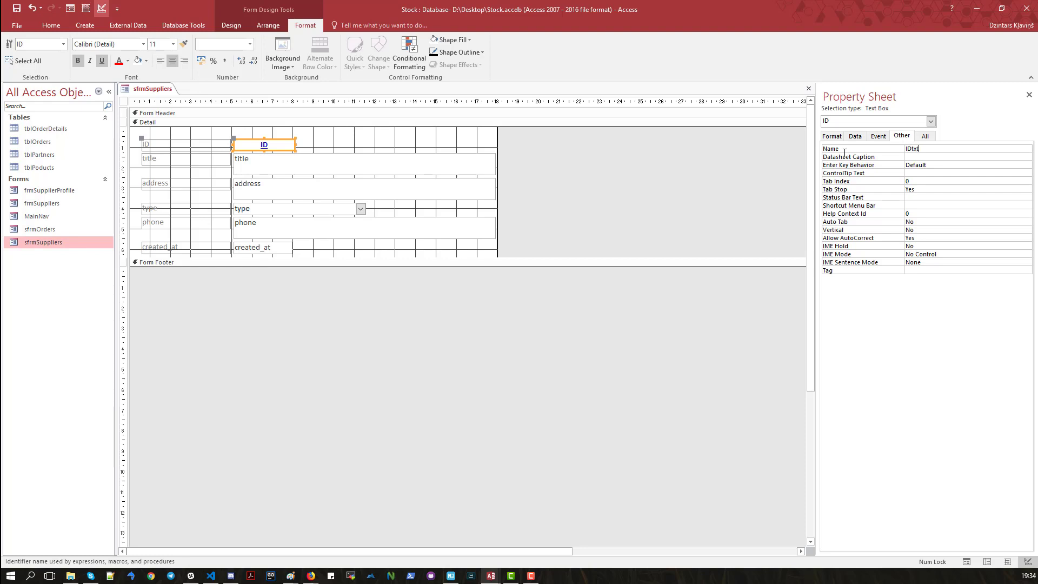
pyautogui.press('BackSpace')
pyautogui.press('BackSpace')
pyautogui.press('BackSpace')
pyautogui.press('BackSpace')
pyautogui.press('BackSpace')
pyautogui.write('txtPartnerID')
pyautogui.click(870, 165)
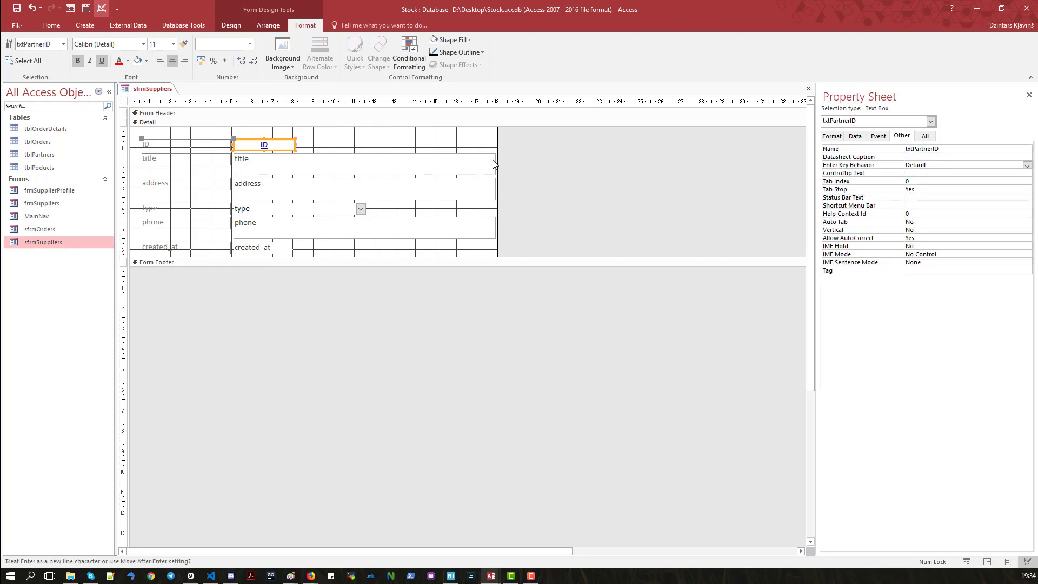
pyautogui.rightClick(153, 88)
pyautogui.click(182, 93)
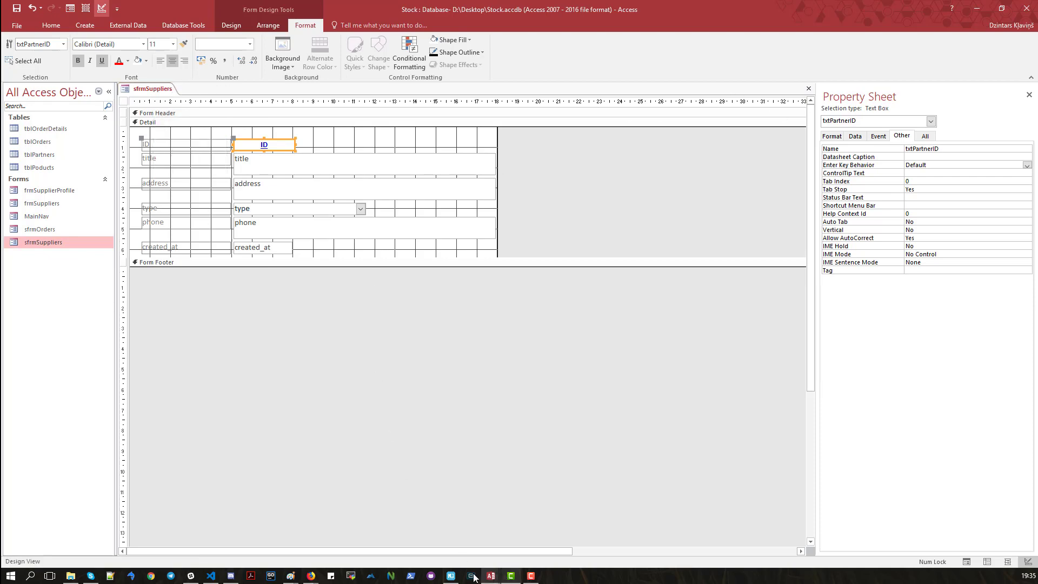
# Switch to the VBA editor and rename the ID_DblClick procedure as txtPartnerID_DblClick.
pyautogui.moveTo(507, 566)
pyautogui.click(533, 543)
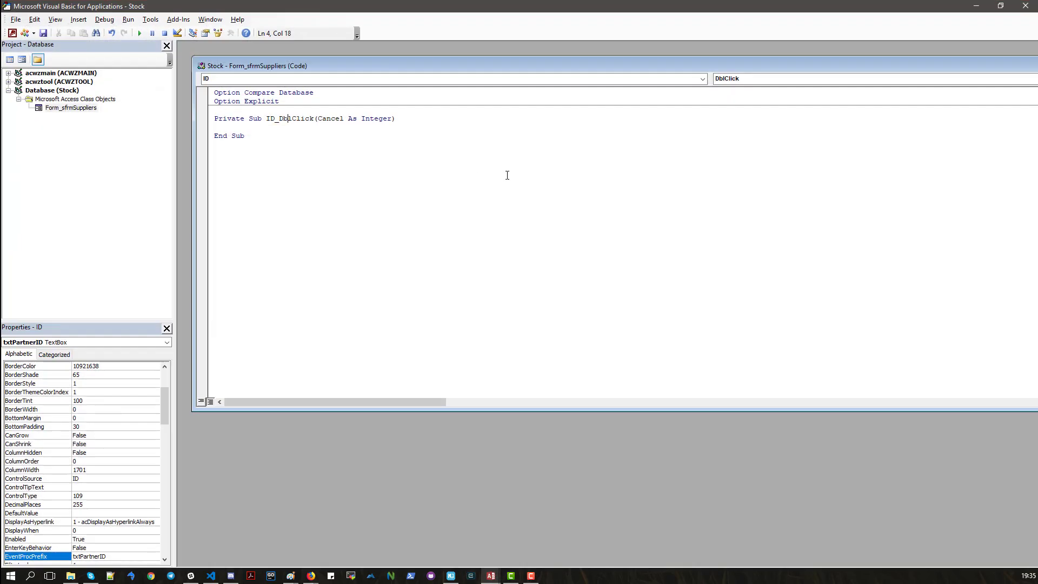
pyautogui.moveTo(275, 118); pyautogui.dragTo(266, 118)
pyautogui.write('txtPar')
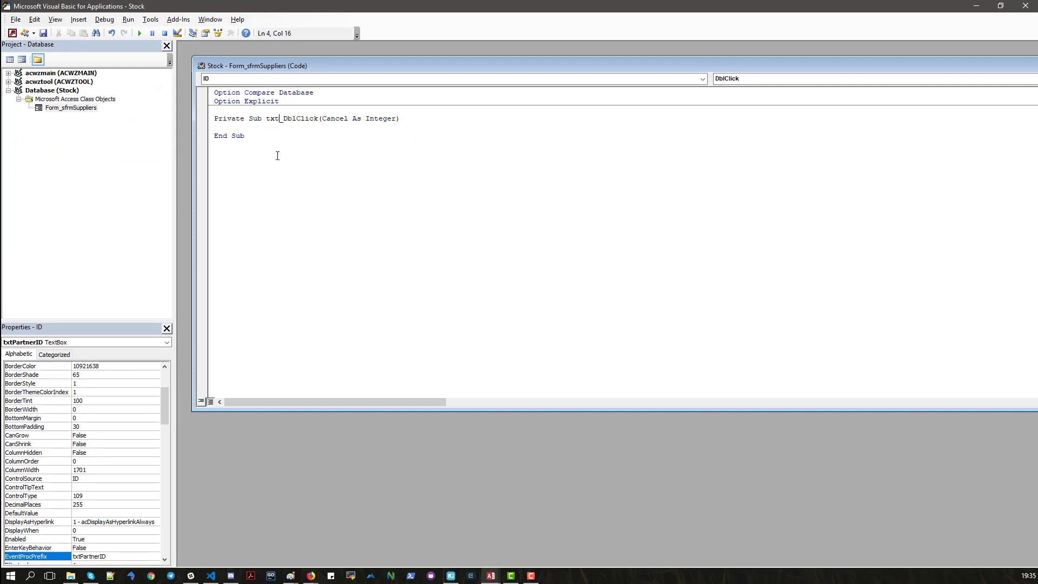
pyautogui.write('tnerID')
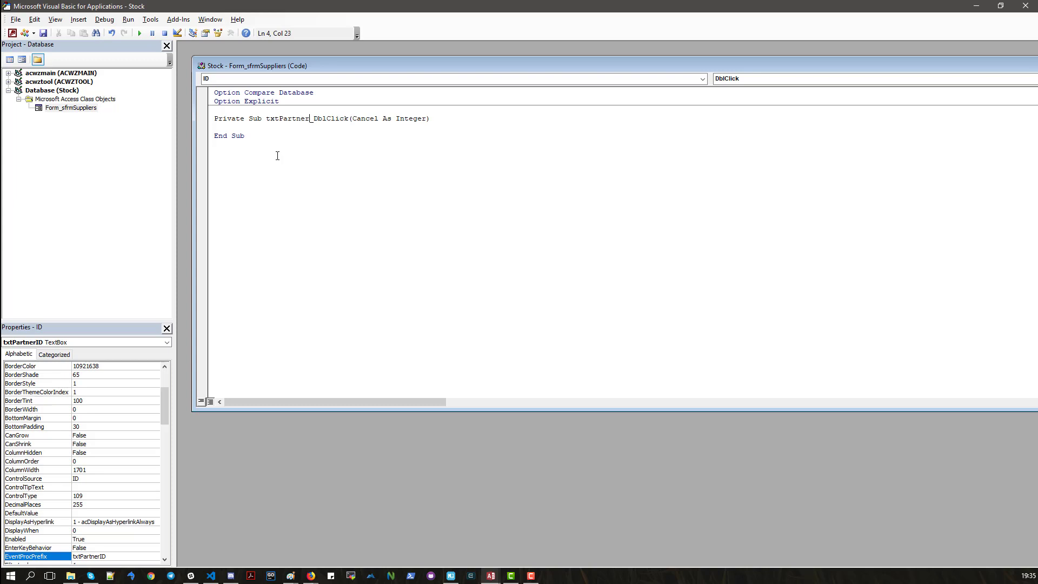
pyautogui.click(278, 156)
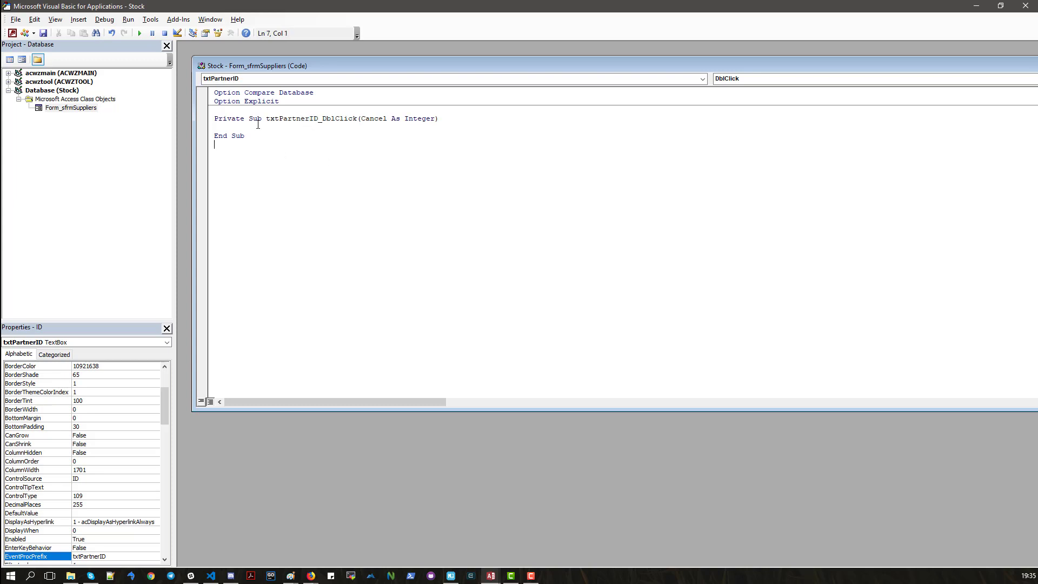
# Move and narrow the Form_sfrmSuppliers code window so it fits entirely inside the editor.
pyautogui.doubleClick(299, 118)
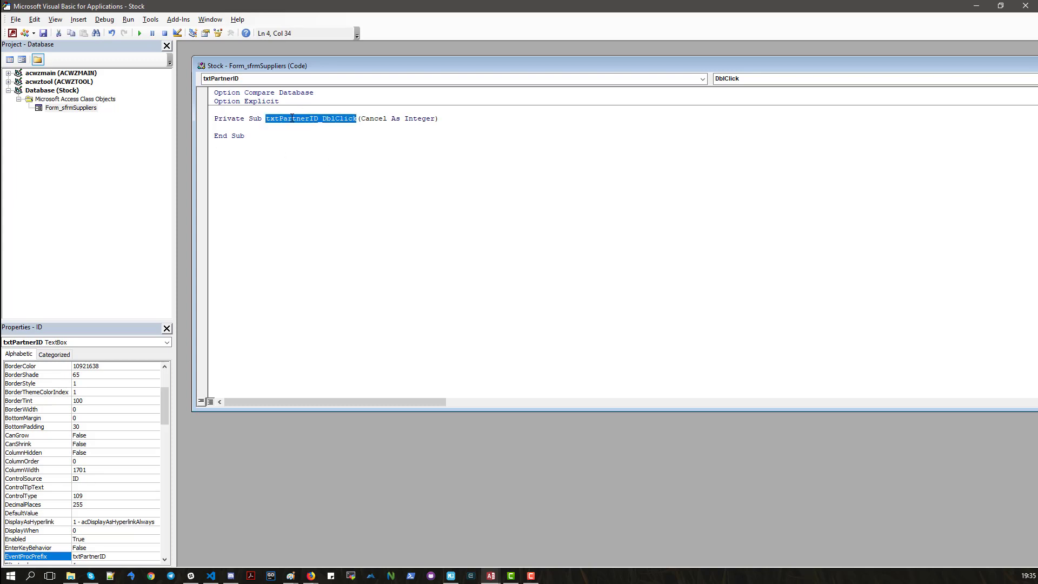
pyautogui.click(372, 118)
pyautogui.doubleClick(296, 118)
pyautogui.moveTo(929, 67); pyautogui.dragTo(648, 94)
pyautogui.moveTo(939, 225); pyautogui.dragTo(718, 226)
pyautogui.moveTo(557, 96); pyautogui.dragTo(848, 70)
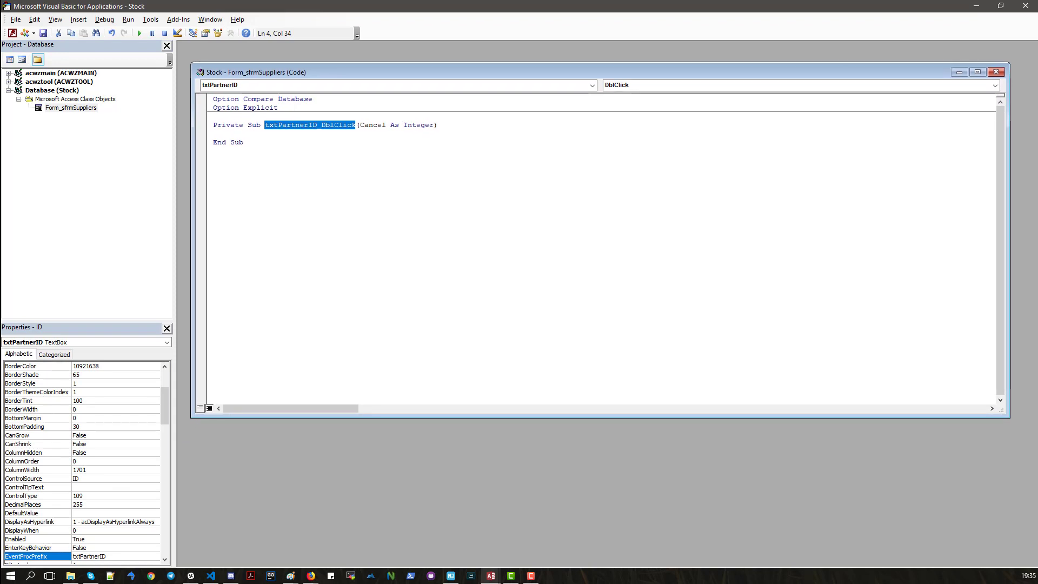
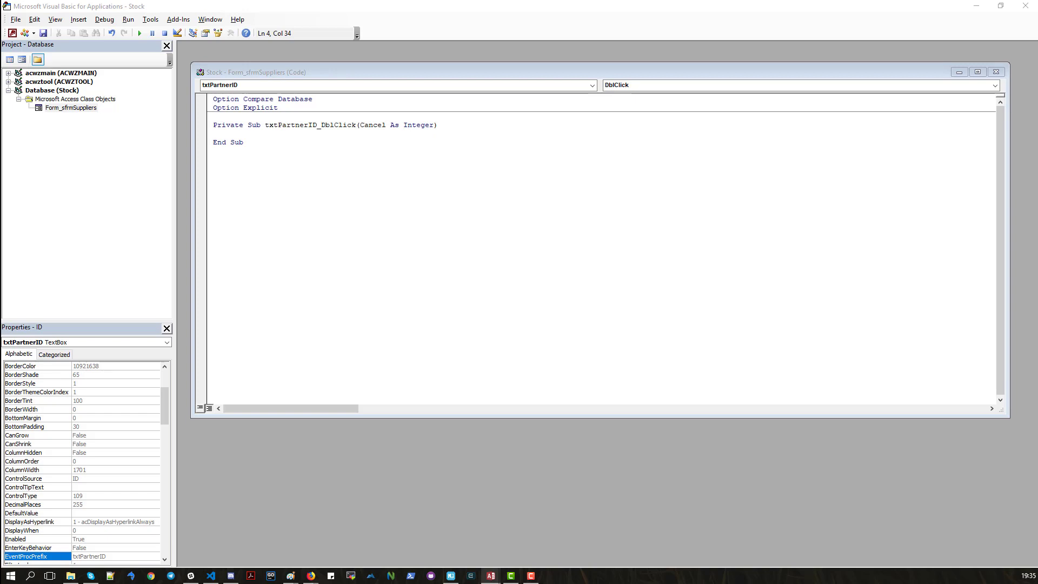
# Begin a DoCmd.OpenForm statement inside the txtPartnerID_DblClick procedure.
pyautogui.click(275, 133)
pyautogui.write('DoCmd')
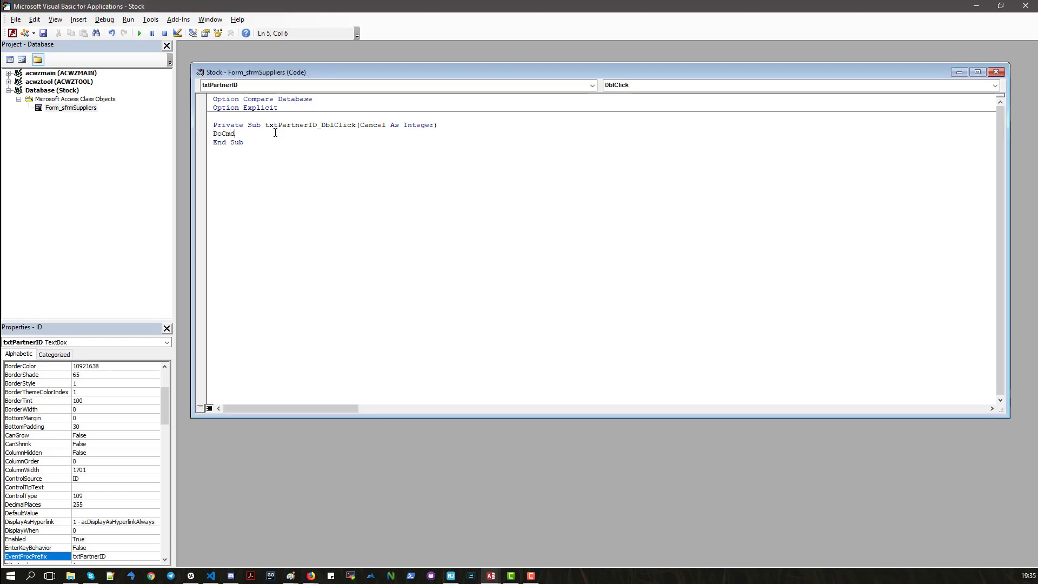
pyautogui.write('.Op')
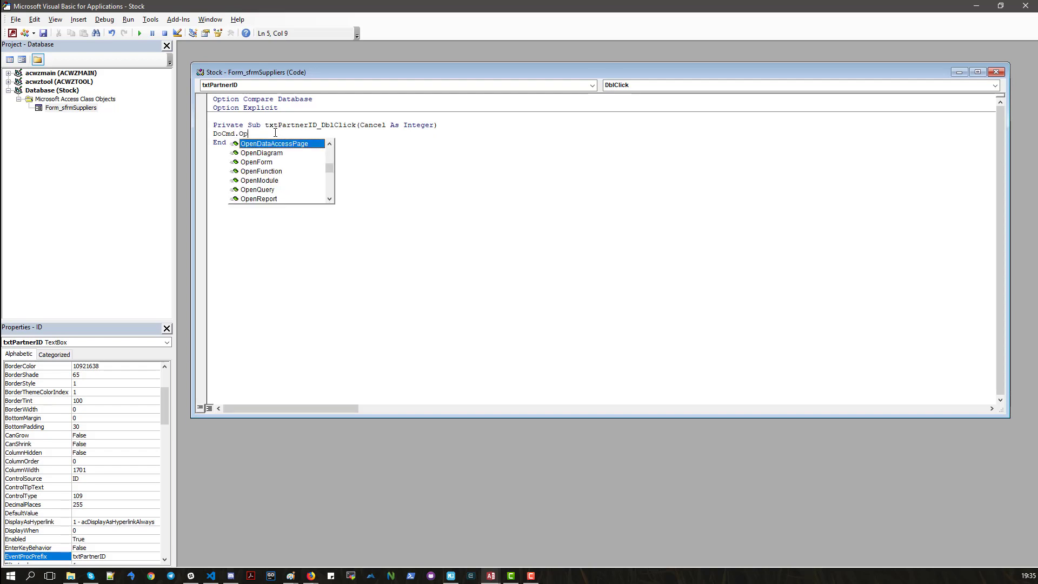
pyautogui.press('Down')
pyautogui.press('Down')
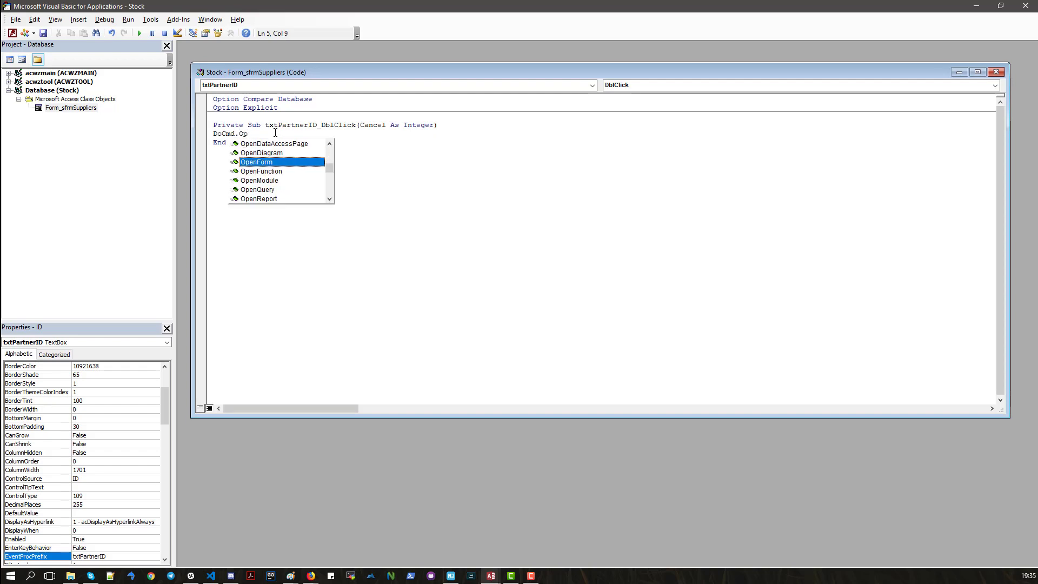
pyautogui.press('Return')
pyautogui.press('BackSpace')
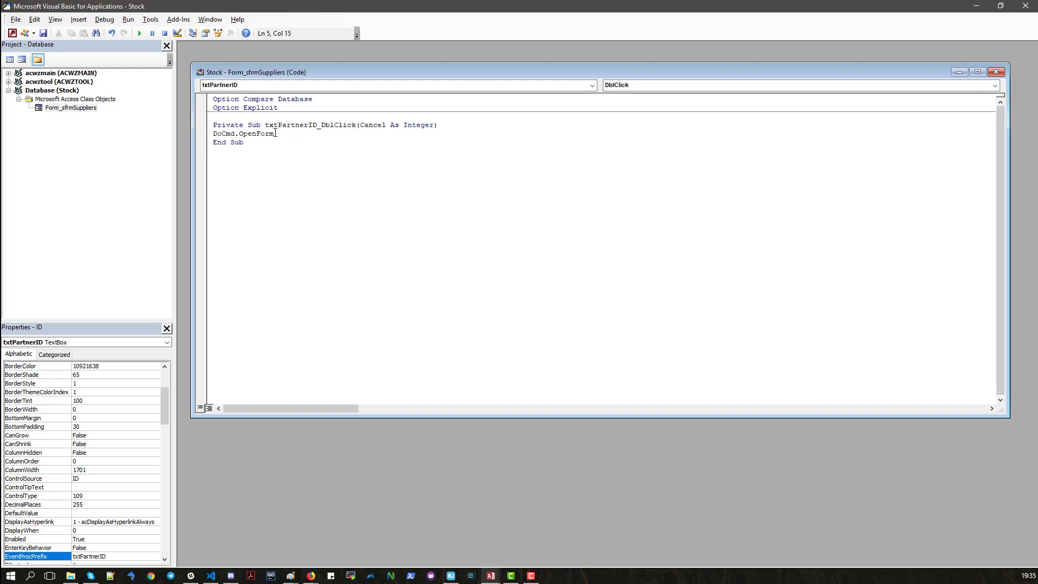
# Enter "frmSuppliers" as the form name of the DoCmd.OpenForm statement, checking the form names in the Access window.
pyautogui.write('""')
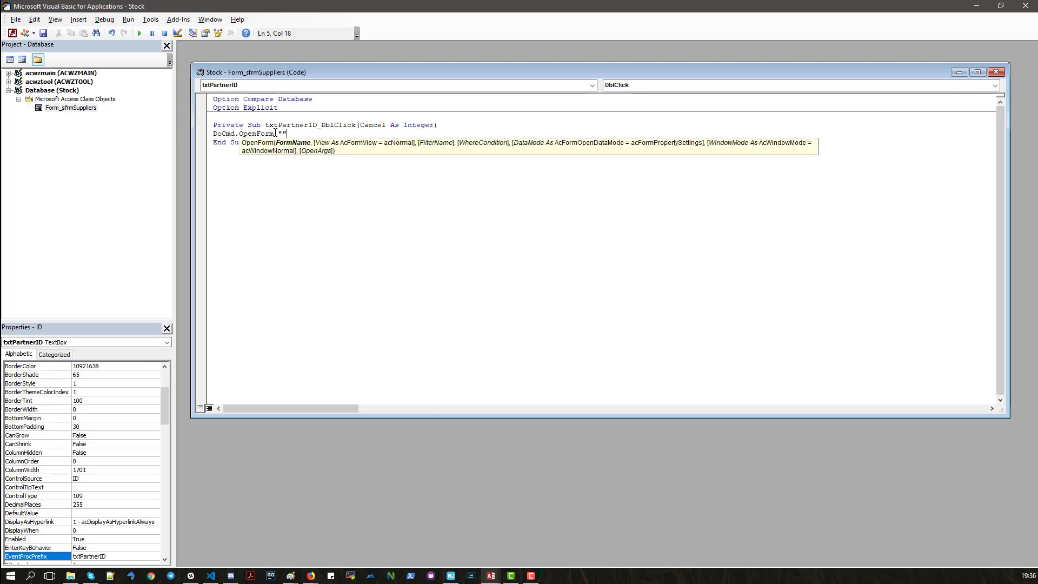
pyautogui.write('frm')
pyautogui.click(492, 576)
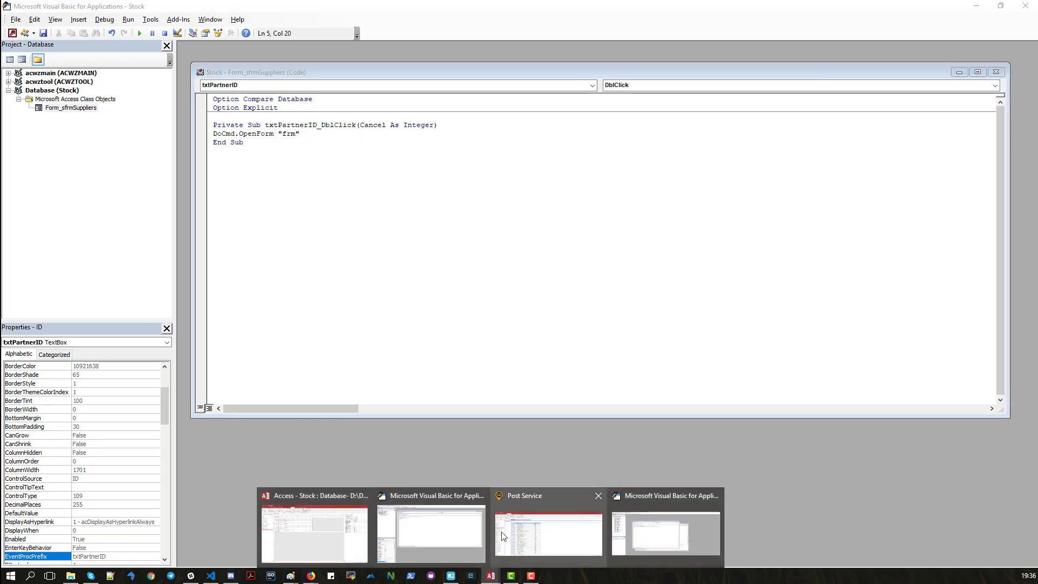
pyautogui.click(344, 527)
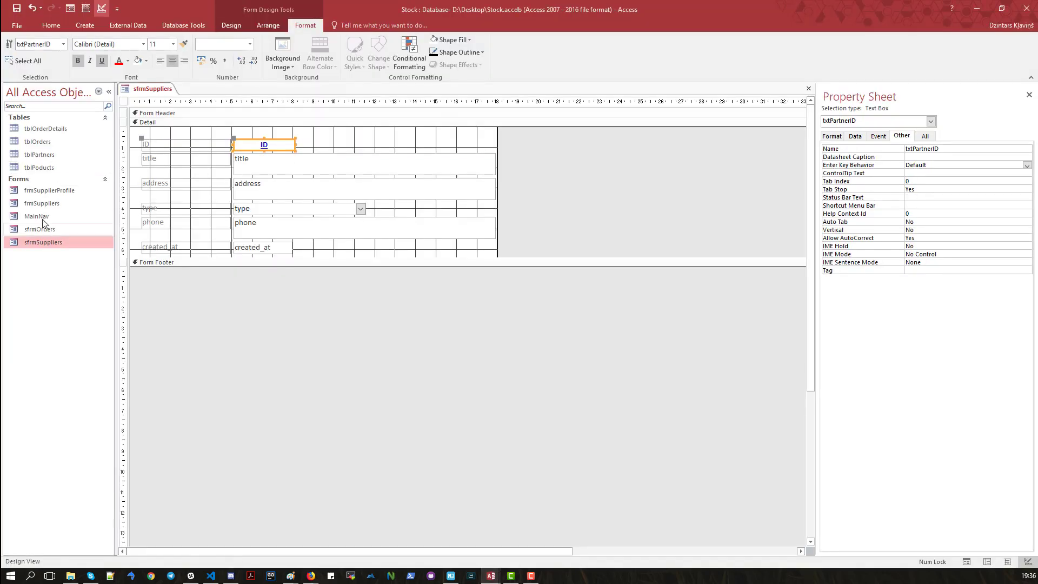
pyautogui.click(977, 8)
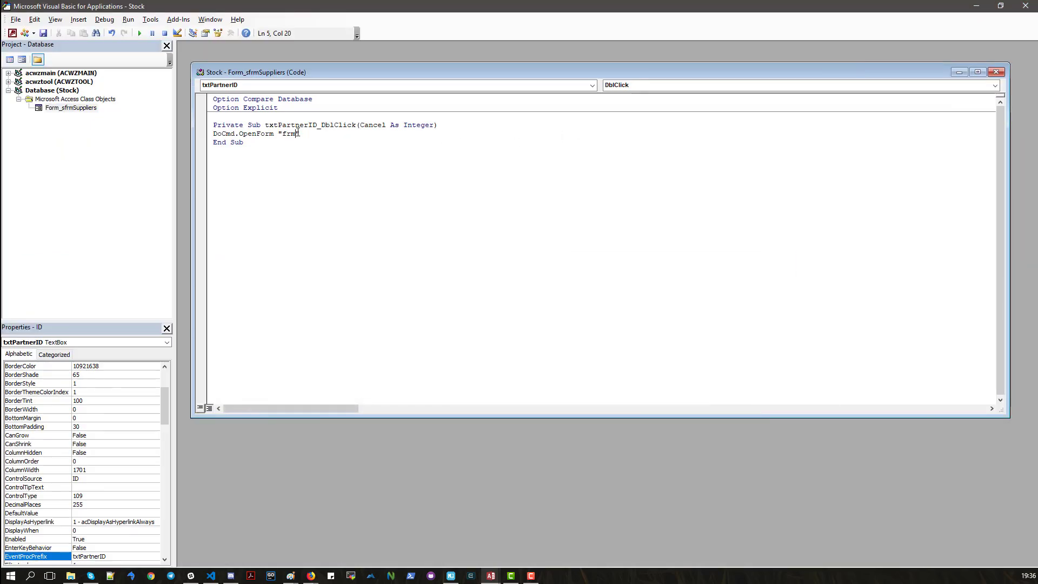
pyautogui.write('Suppliers"')
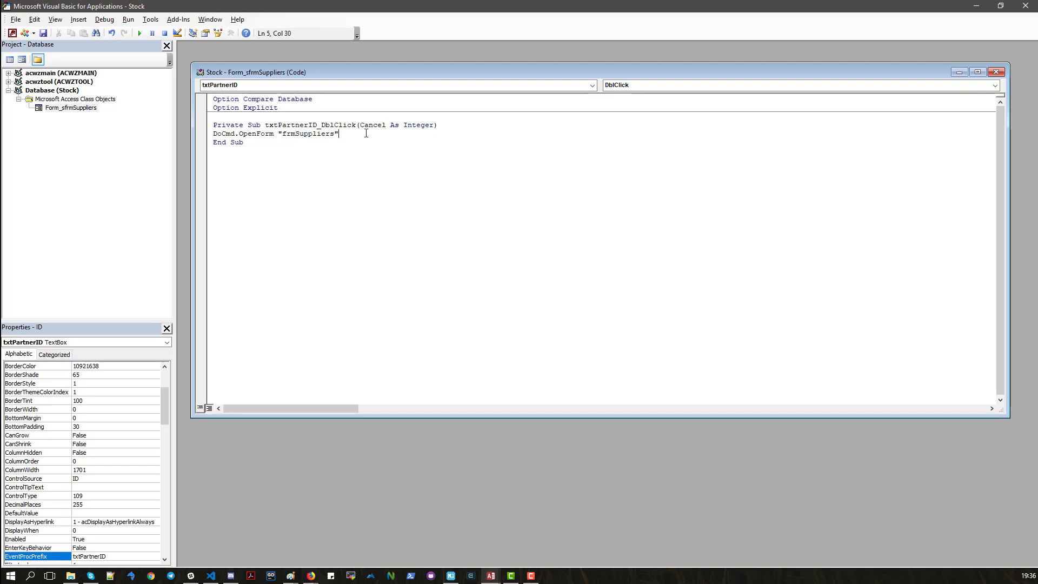
# Set the OpenForm view to acNormal, leave the filter name and where condition empty, and set the data mode to acFormEdit.
pyautogui.write(', ')
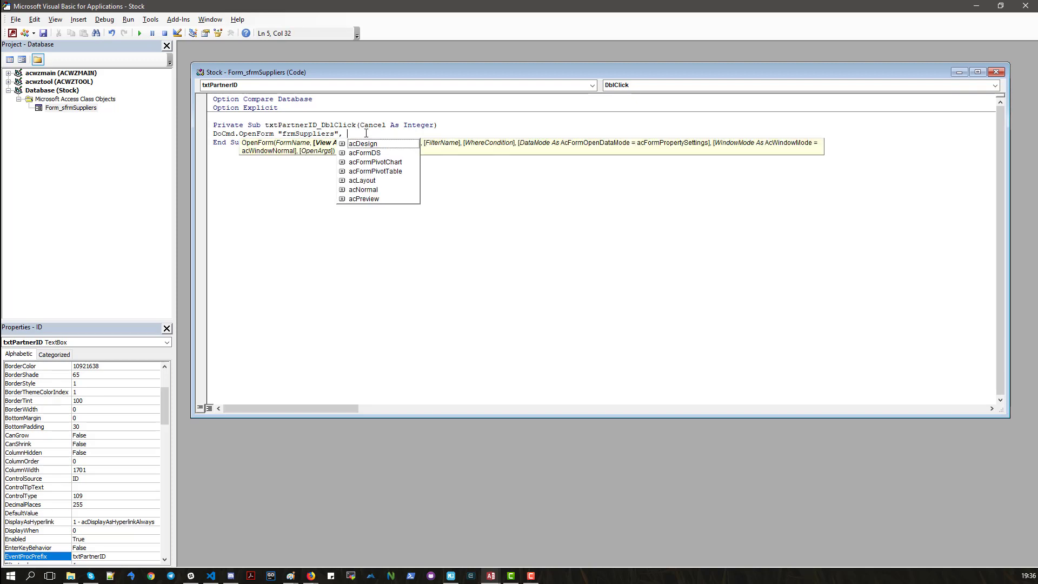
pyautogui.write('acNormal')
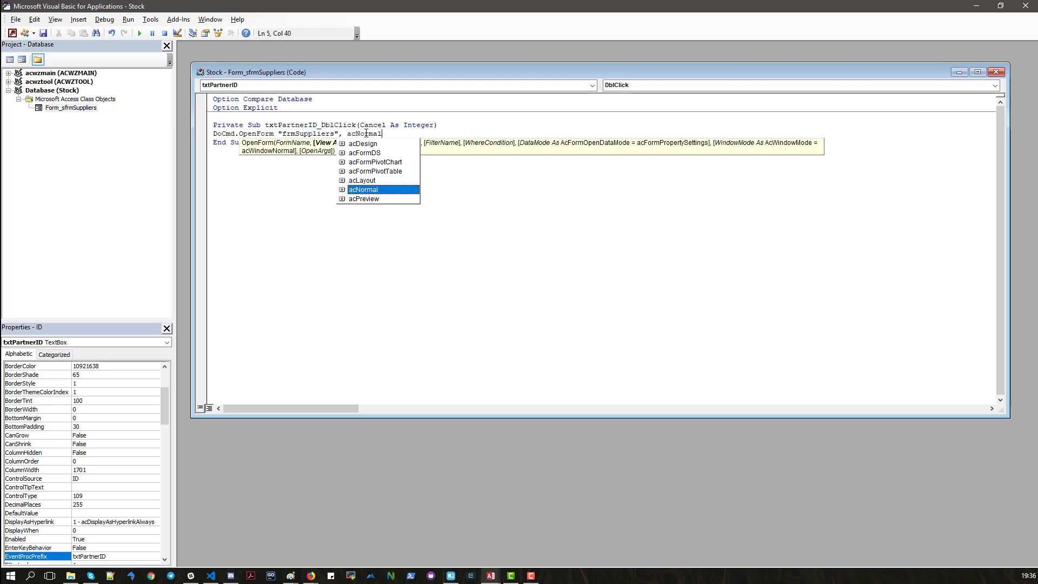
pyautogui.write(', , ')
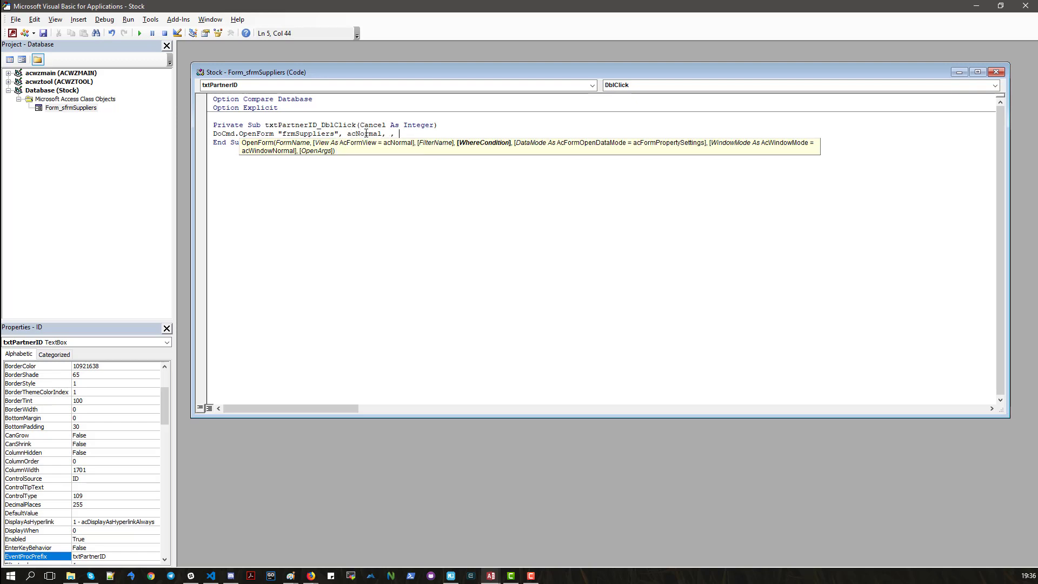
pyautogui.write(', ac')
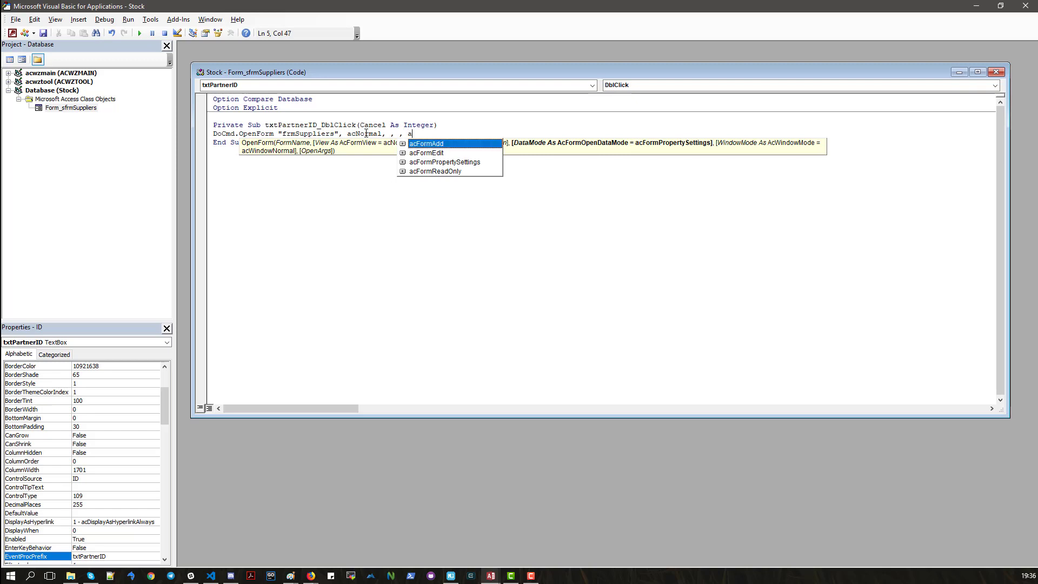
pyautogui.write('Form')
pyautogui.press('Down')
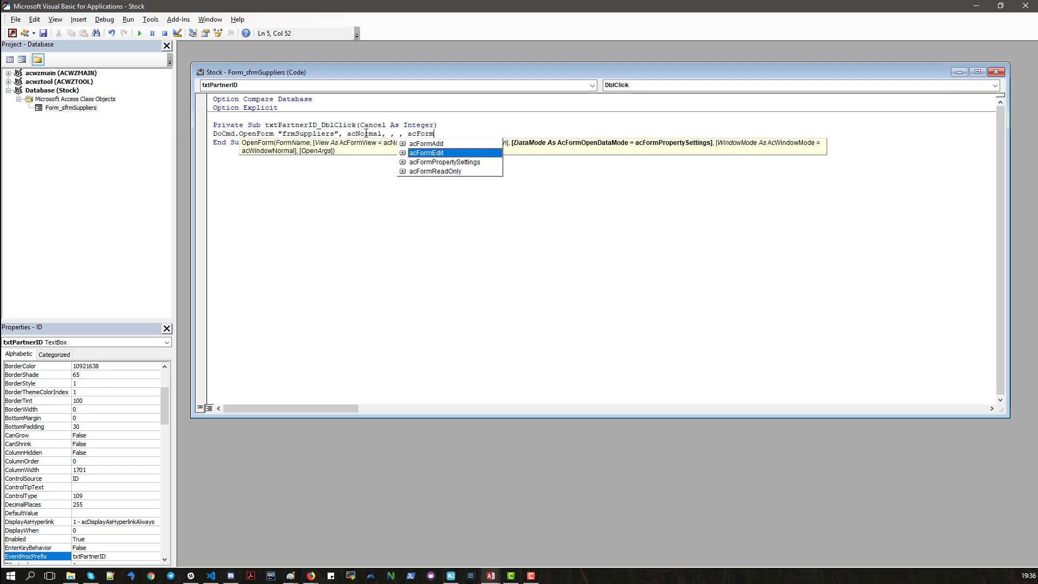
pyautogui.press('Return')
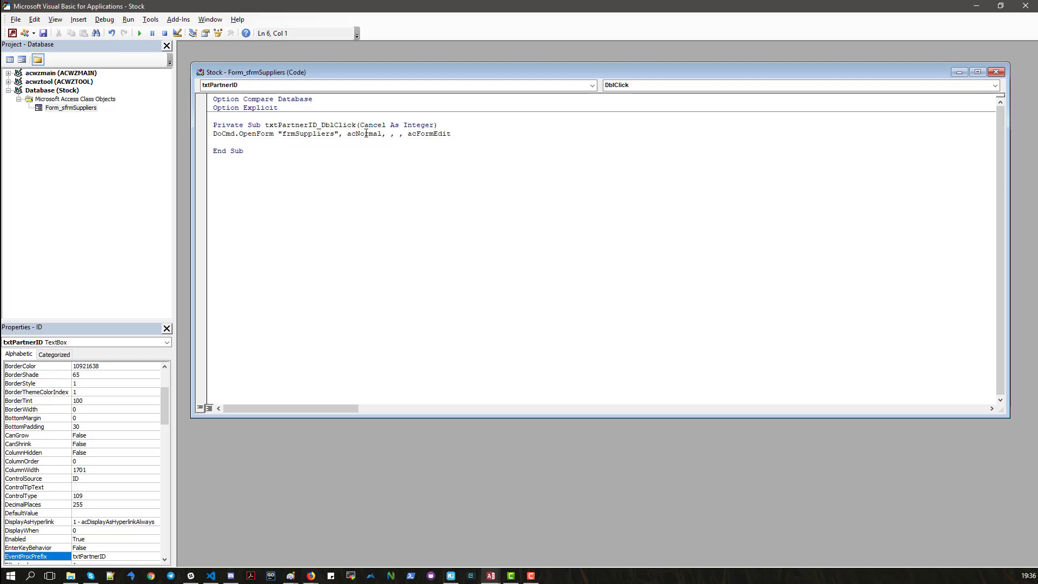
# Complete the OpenForm statement with acDialog as the window mode and remove the blank line before End Sub.
pyautogui.press('BackSpace')
pyautogui.write(',')
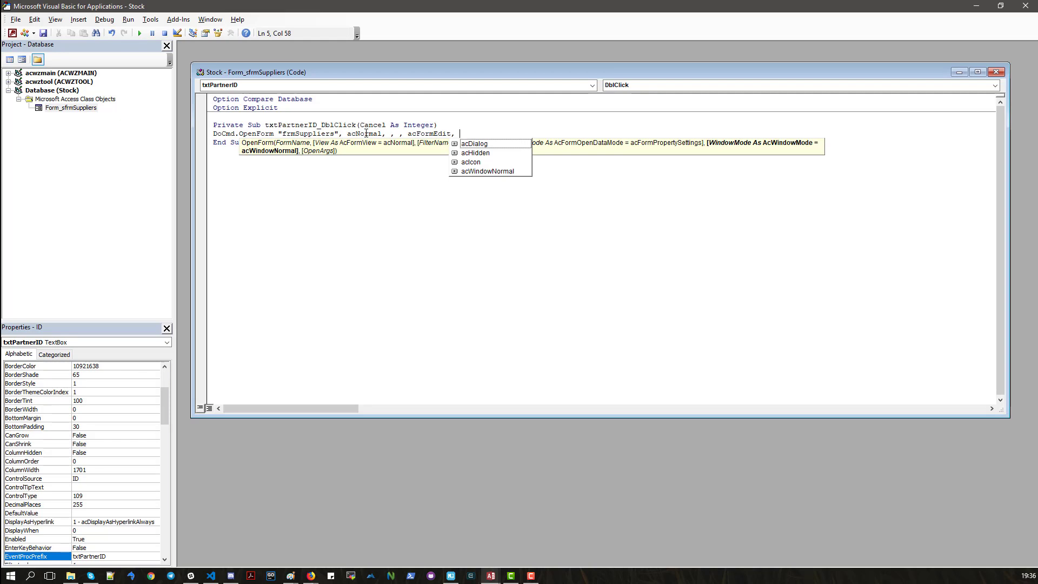
pyautogui.press('Return')
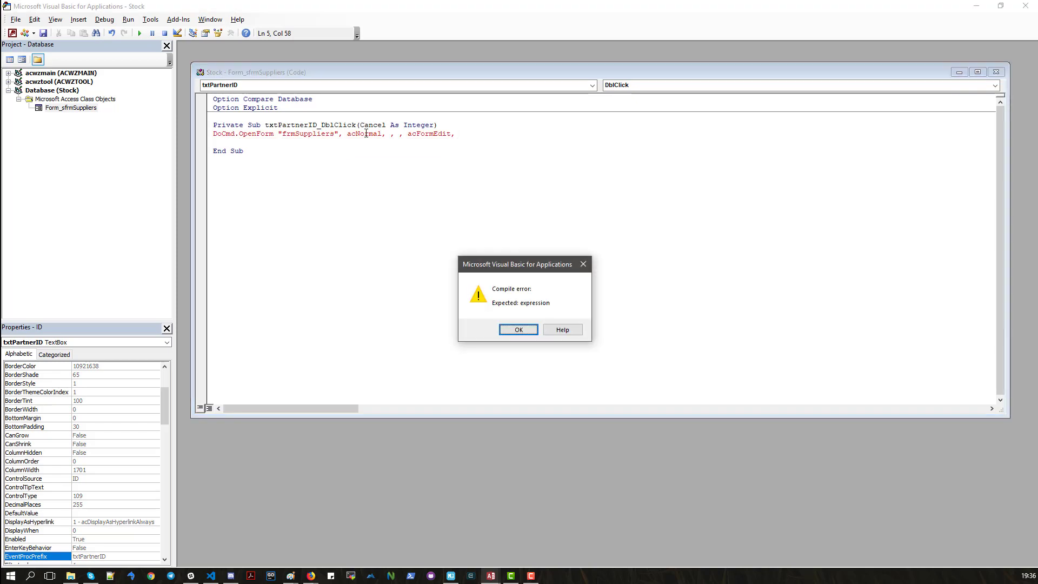
pyautogui.click(541, 328)
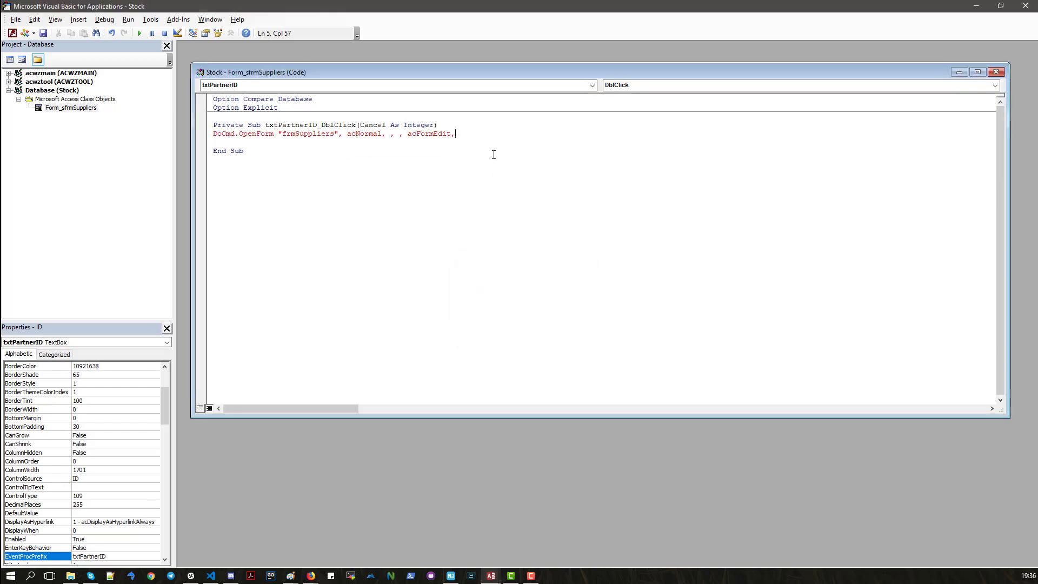
pyautogui.write('as')
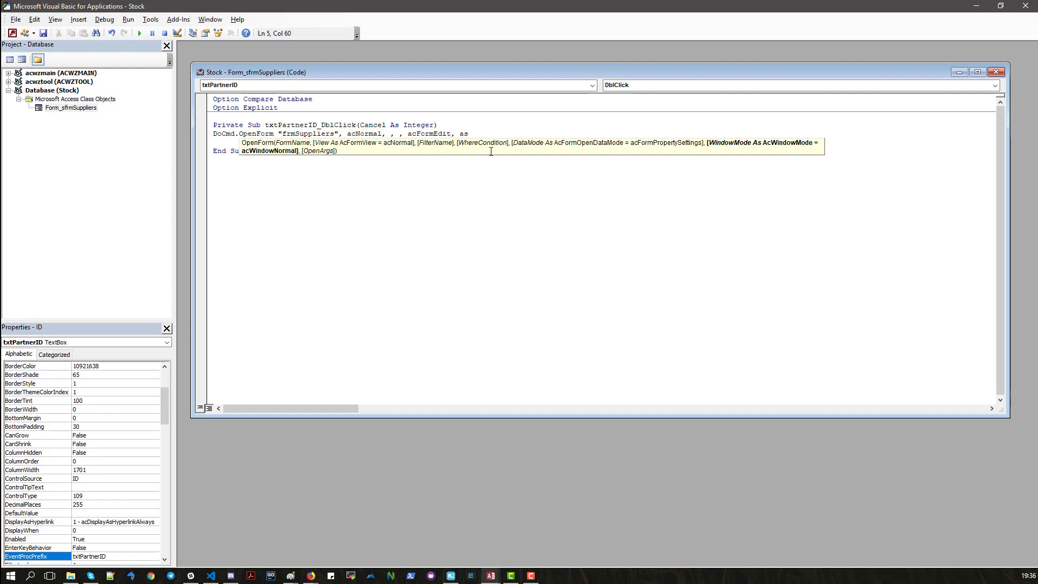
pyautogui.write('Dialog')
pyautogui.click(593, 189)
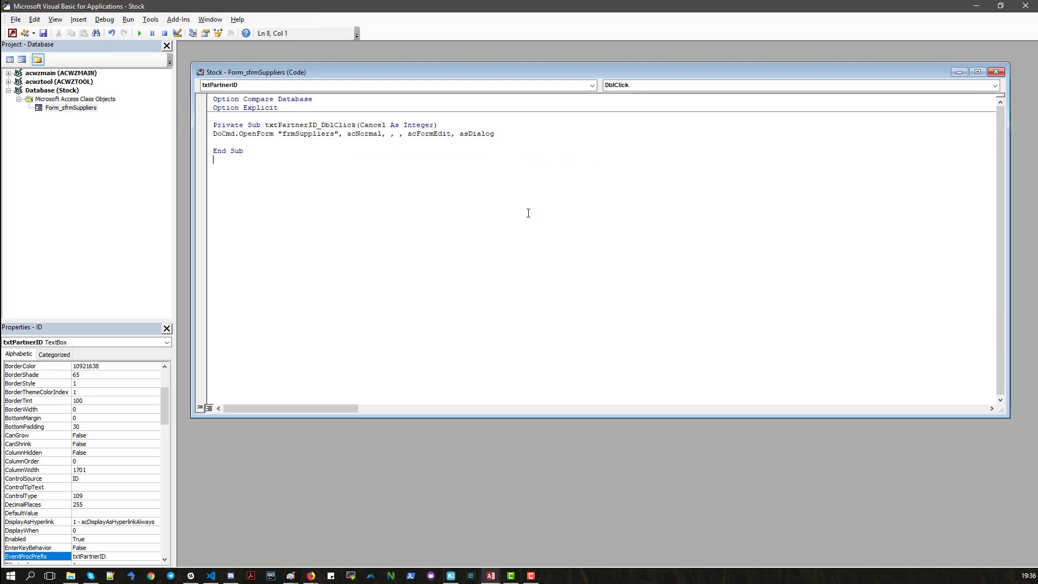
pyautogui.press('BackSpace')
pyautogui.press('BackSpace')
pyautogui.write('c')
pyautogui.click(574, 172)
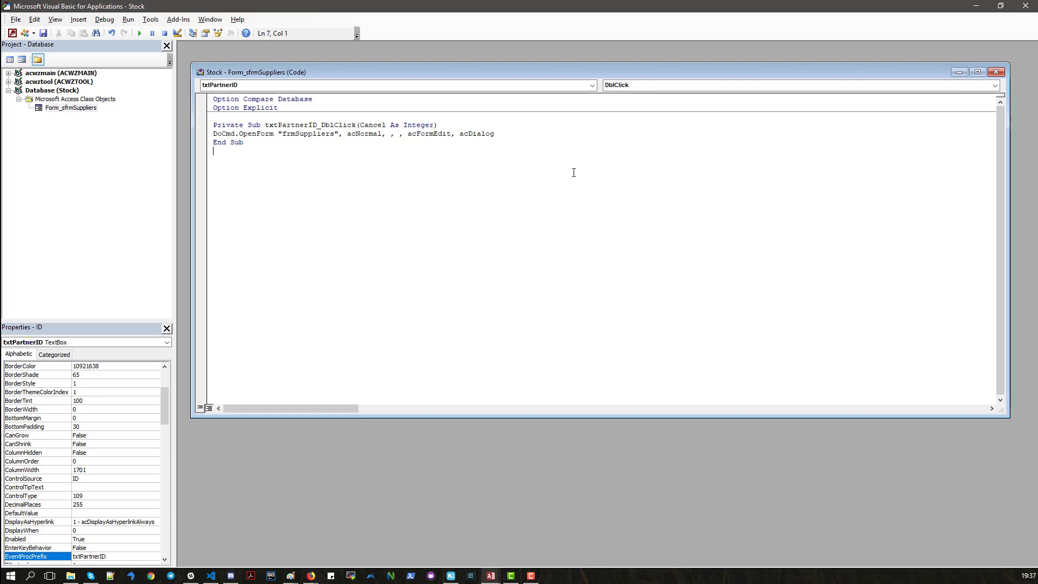
# Switch to the Access window, save and close the sfrmSuppliers design, and open the MainNav form.
pyautogui.click(517, 132)
pyautogui.click(976, 6)
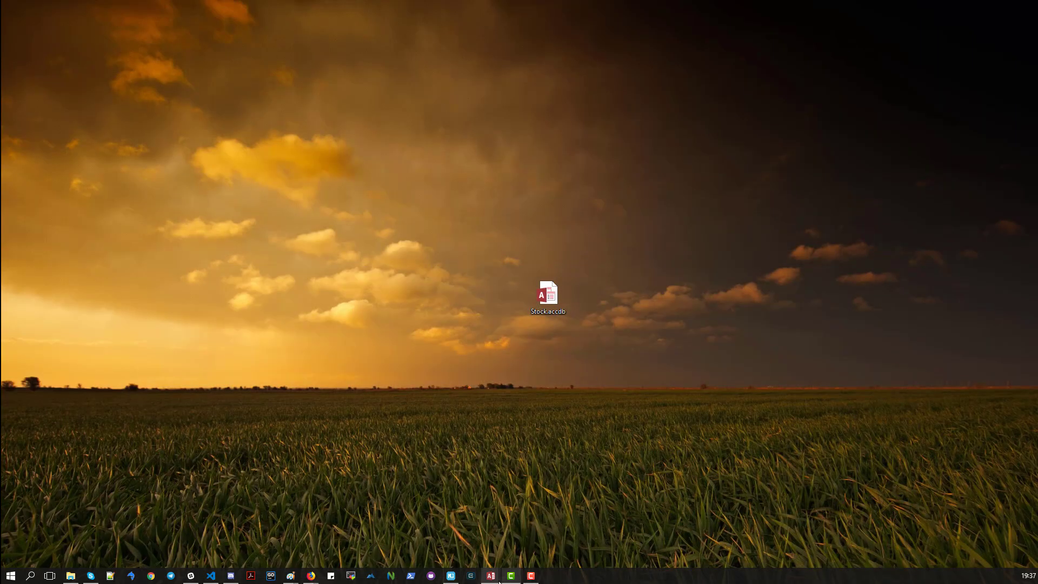
pyautogui.moveTo(491, 576)
pyautogui.click(328, 529)
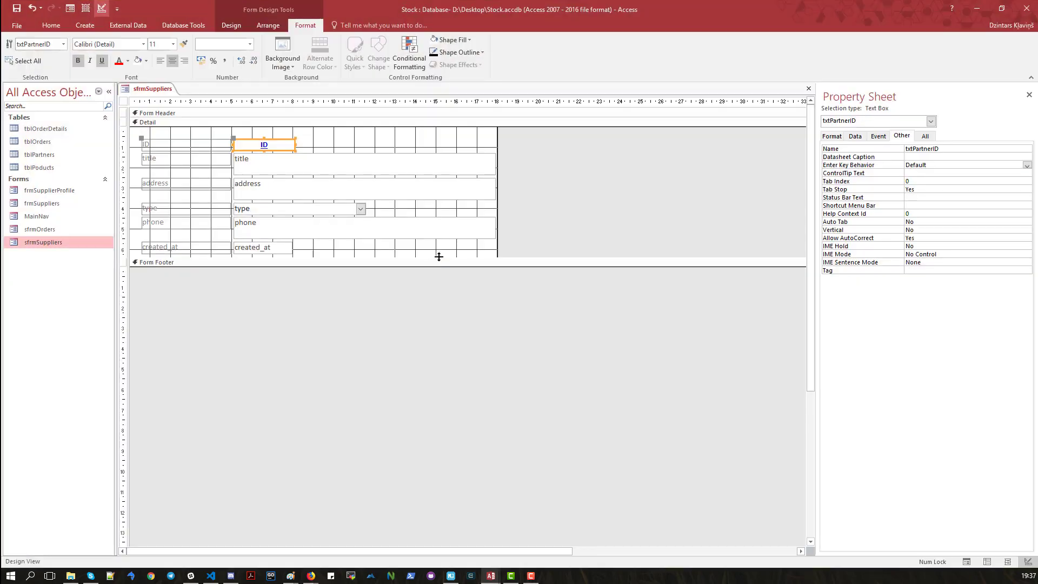
pyautogui.rightClick(154, 90)
pyautogui.click(174, 100)
pyautogui.rightClick(160, 92)
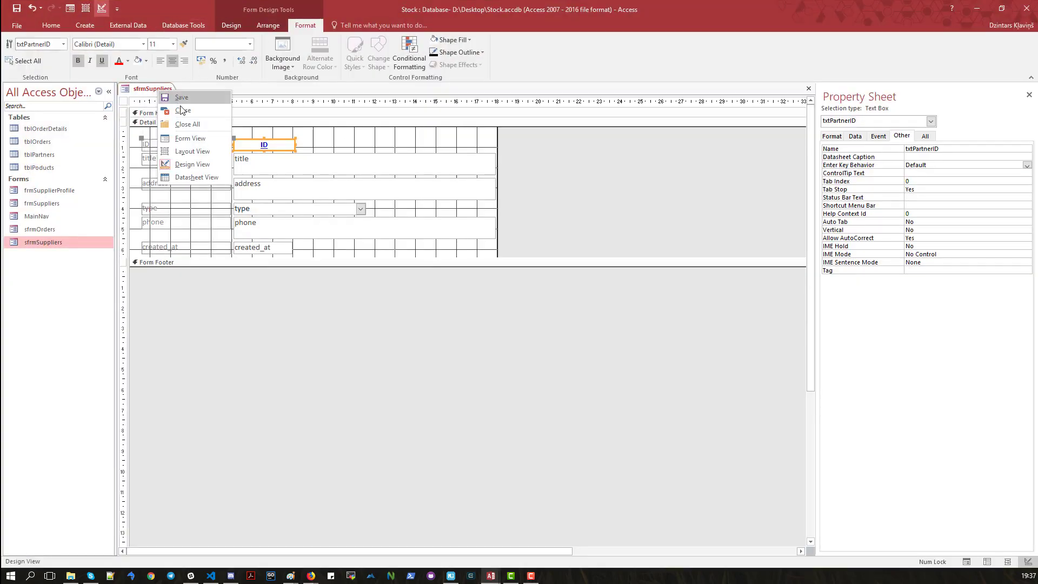
pyautogui.click(172, 111)
pyautogui.doubleClick(40, 218)
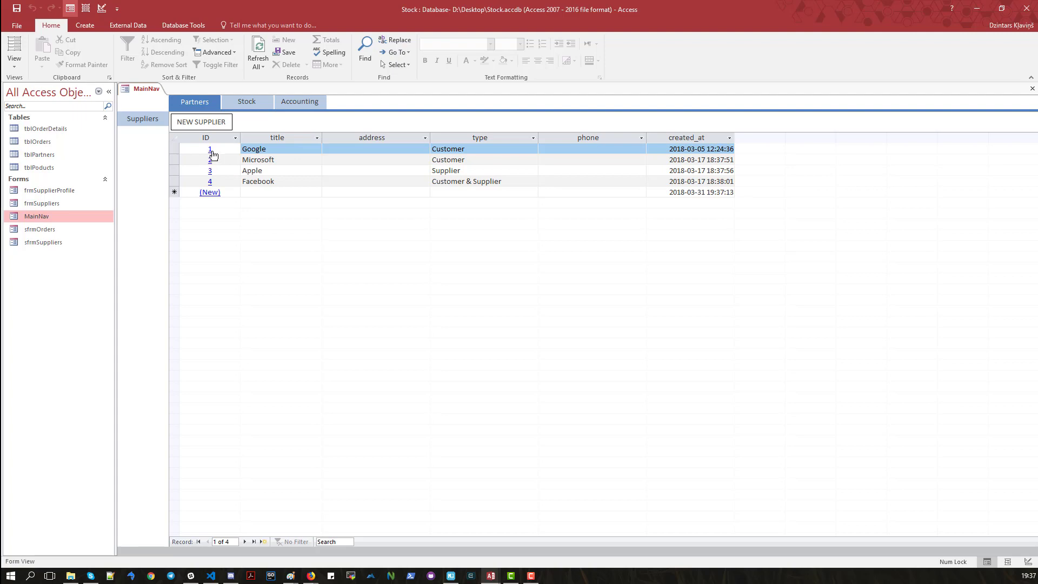
# Test the supplier ID links in MainNav by opening the frmSuppliers pop-up twice and closing it each time.
pyautogui.click(210, 160)
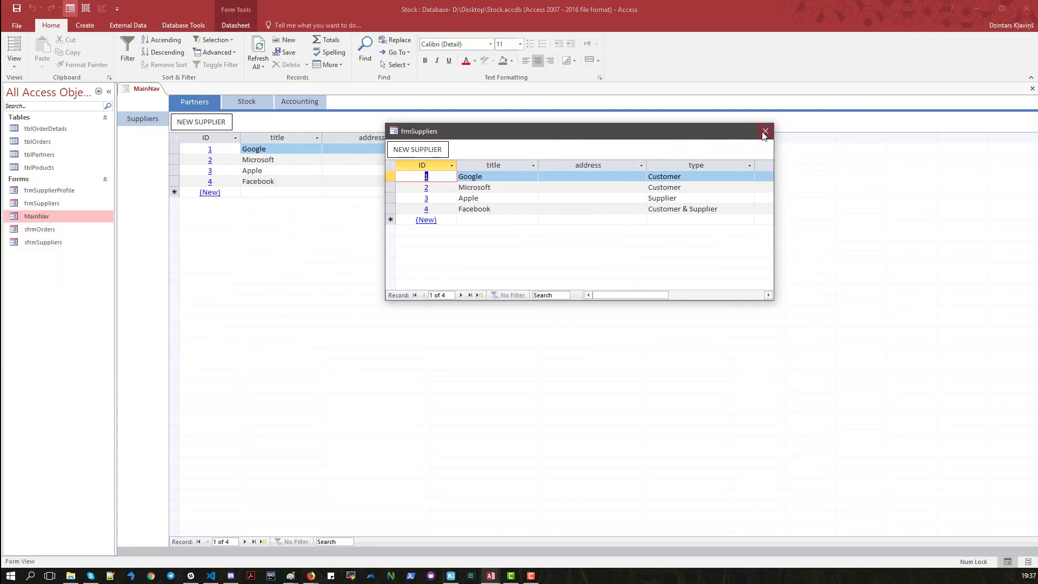
pyautogui.click(765, 130)
pyautogui.click(211, 150)
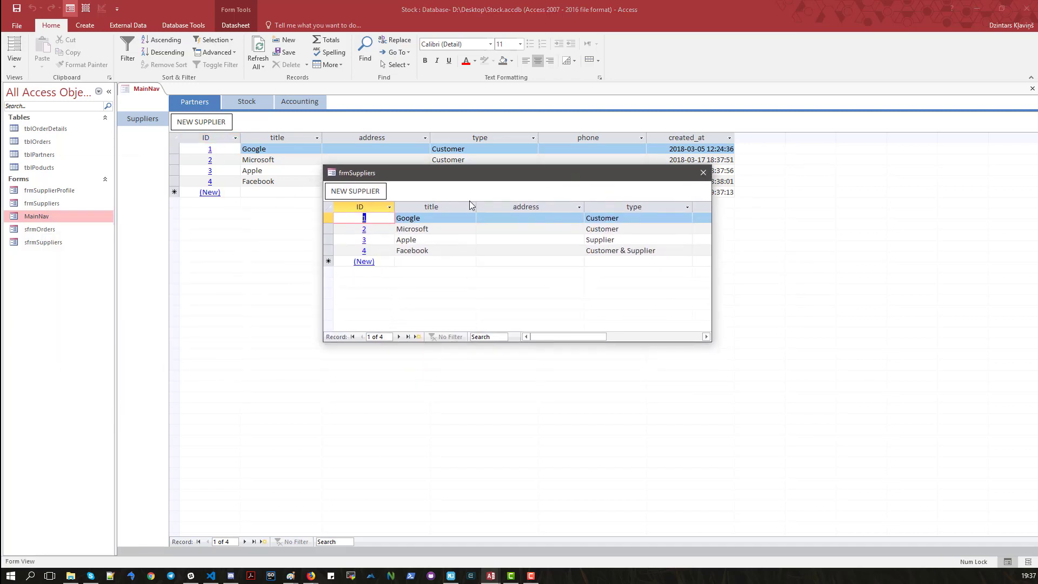
pyautogui.rightClick(511, 170)
pyautogui.click(545, 175)
pyautogui.click(703, 172)
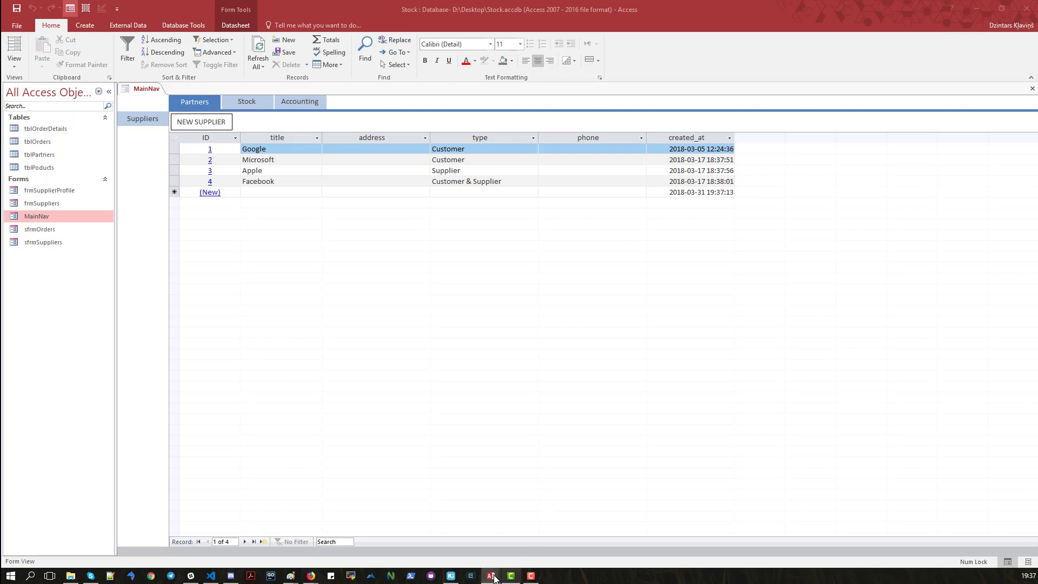
# Return to the VBA editor, review the double-click procedure, and close both the editor and the Stock database window.
pyautogui.moveTo(494, 579)
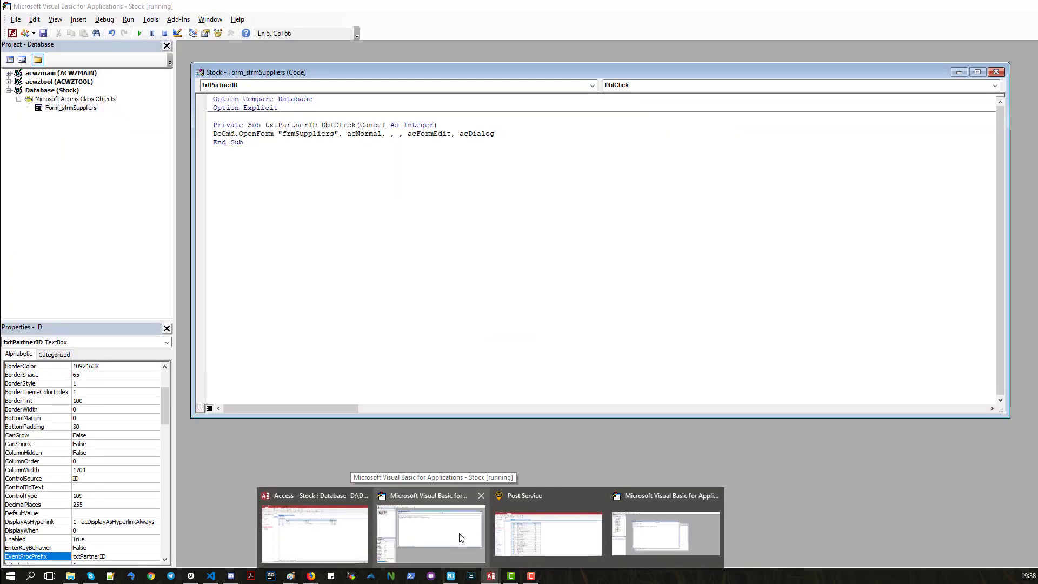
pyautogui.click(461, 540)
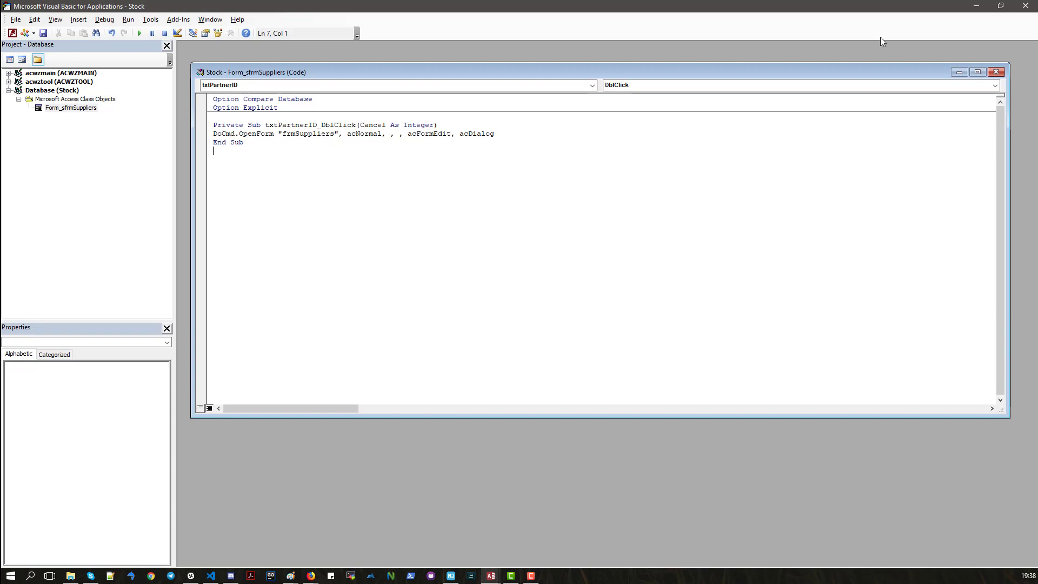
pyautogui.click(976, 6)
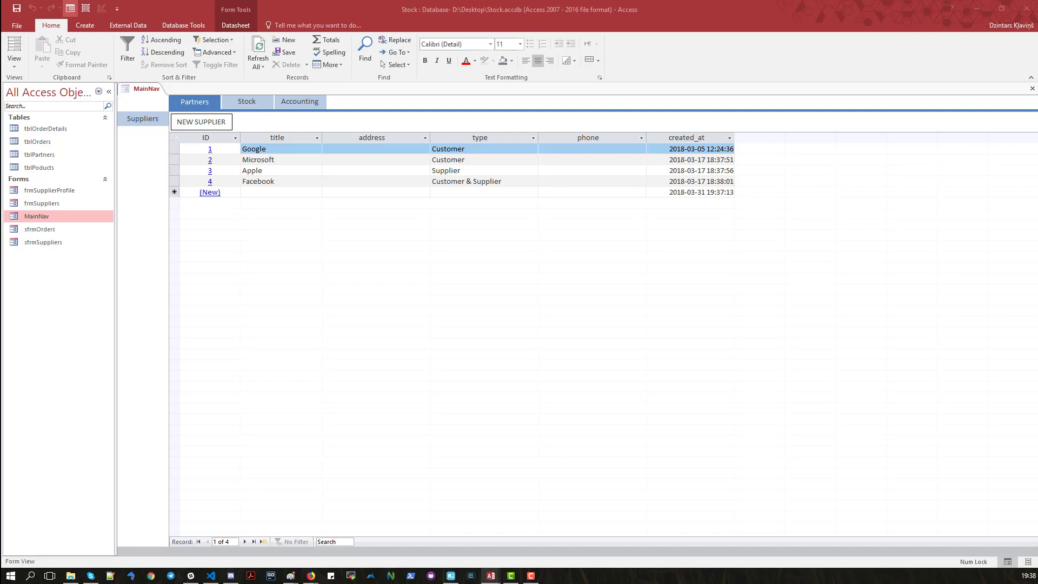
pyautogui.hotkey('alt', 'Tab')
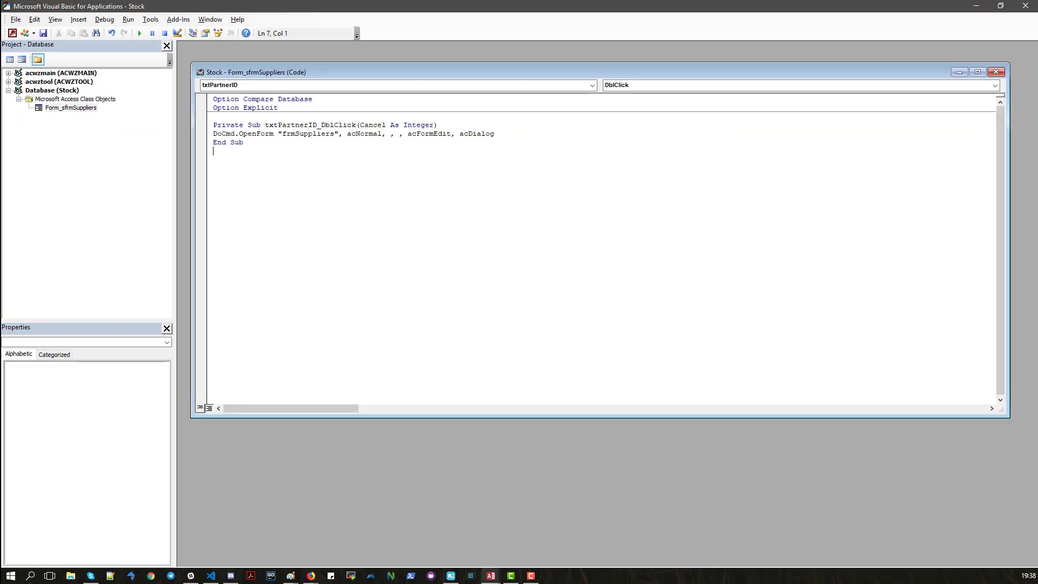
pyautogui.click(1026, 6)
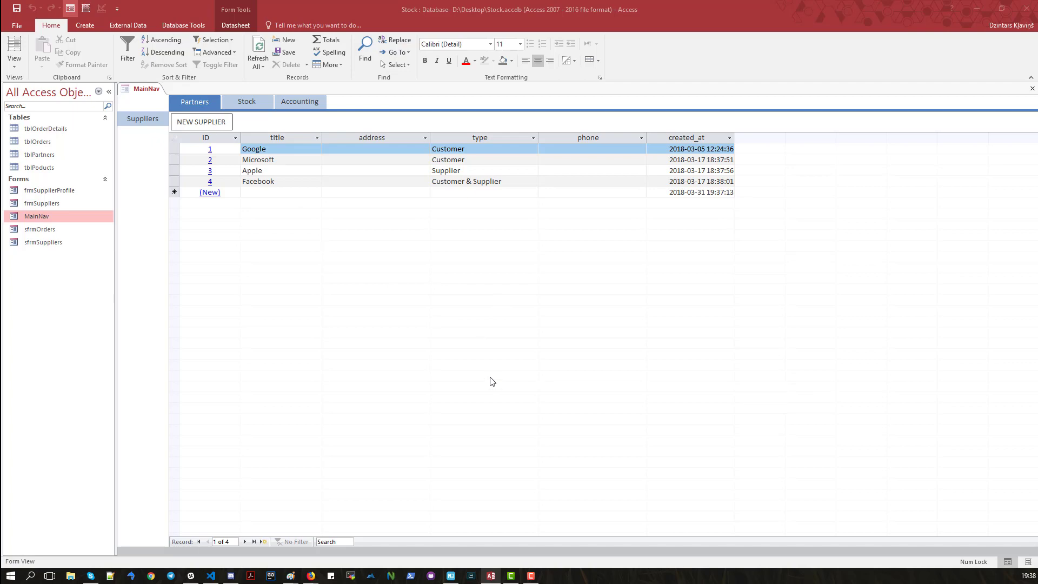
pyautogui.rightClick(494, 579)
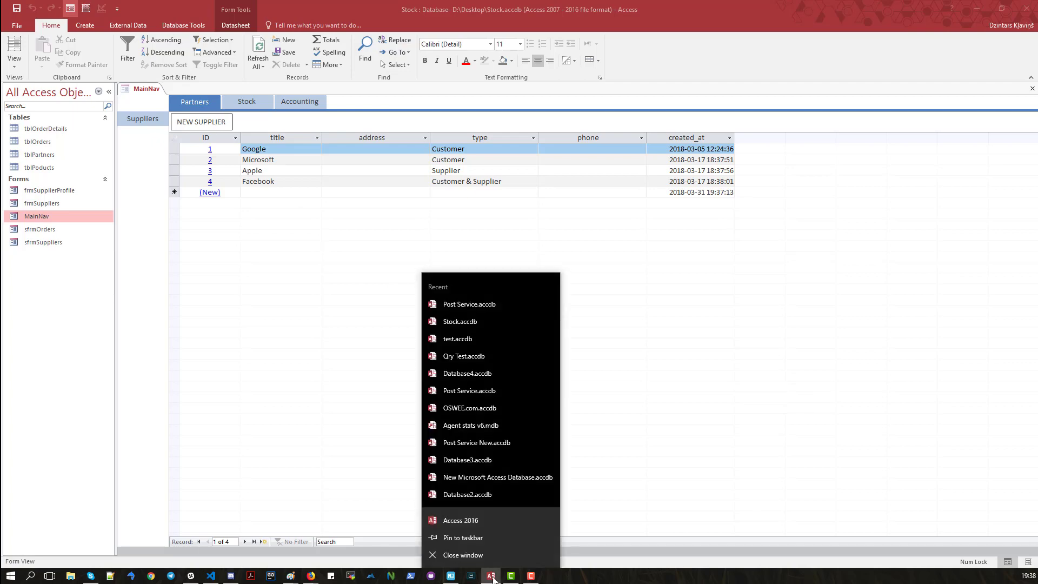
pyautogui.click(473, 554)
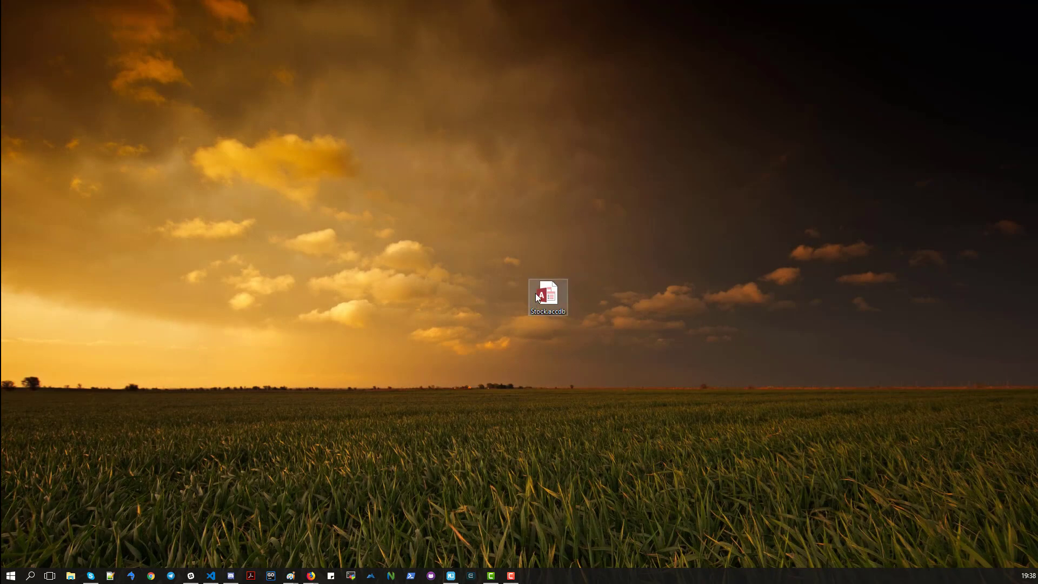
# Reopen Stock.accdb, test the Microsoft record's ID link in the MainNav form, and close Access.
pyautogui.doubleClick(535, 293)
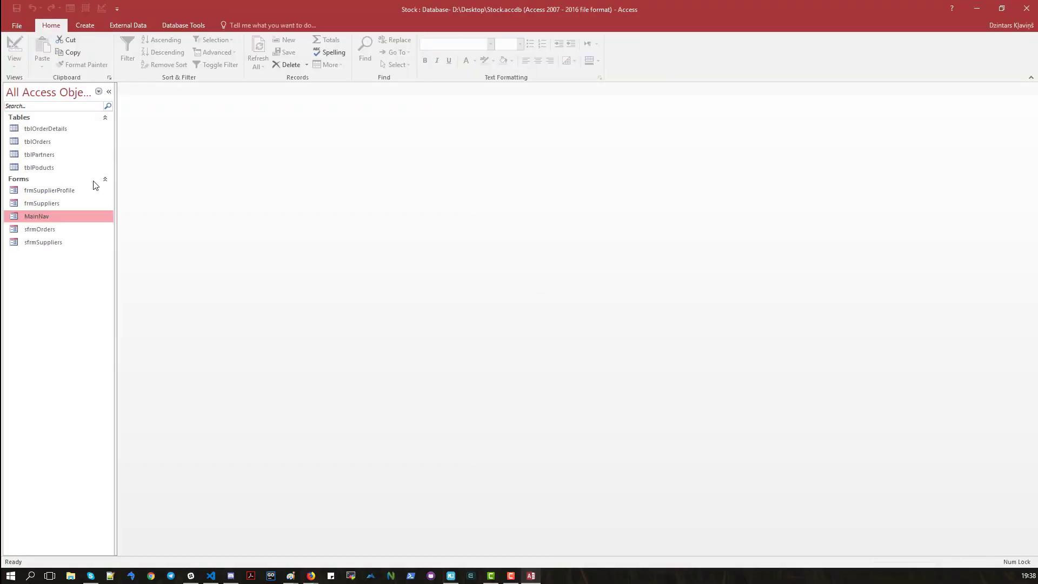
pyautogui.doubleClick(47, 215)
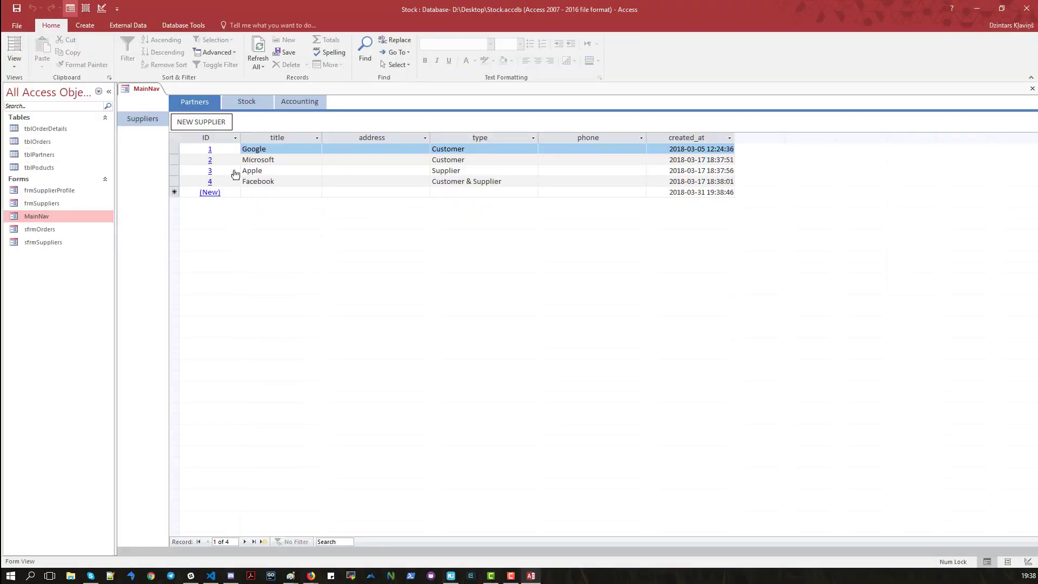
pyautogui.click(211, 162)
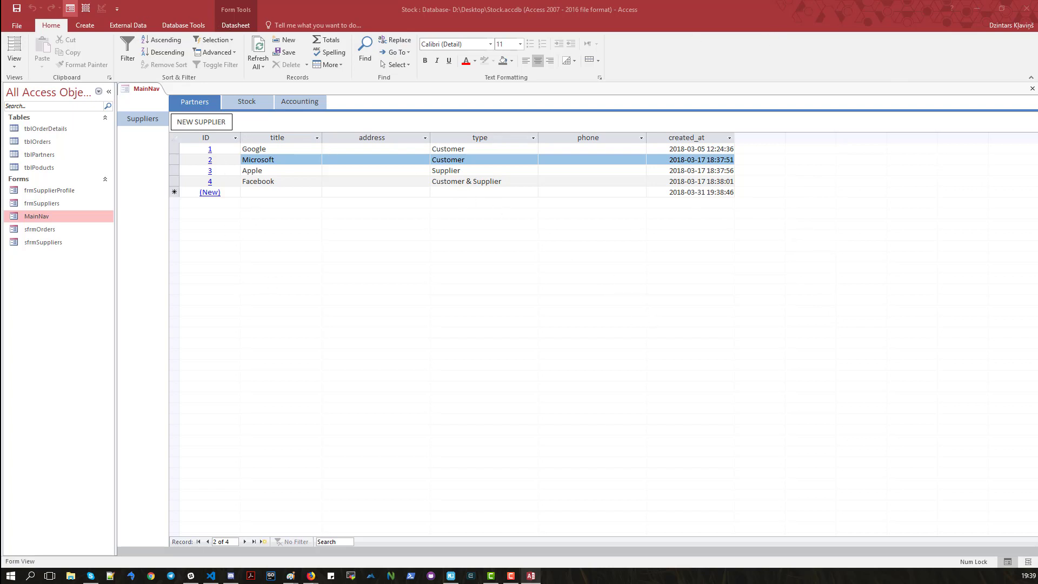
pyautogui.rightClick(541, 576)
pyautogui.click(521, 557)
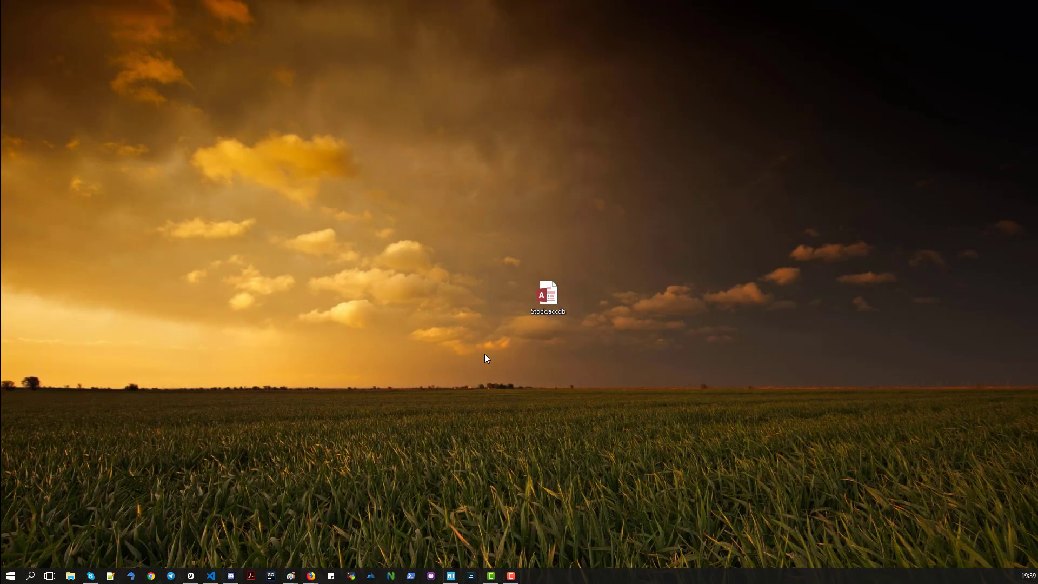
# Reopen Stock.accdb and change the OpenForm window mode in the txtPartnerID double-click procedure to acWindowNormal, closing the VBA editor when done.
pyautogui.doubleClick(547, 298)
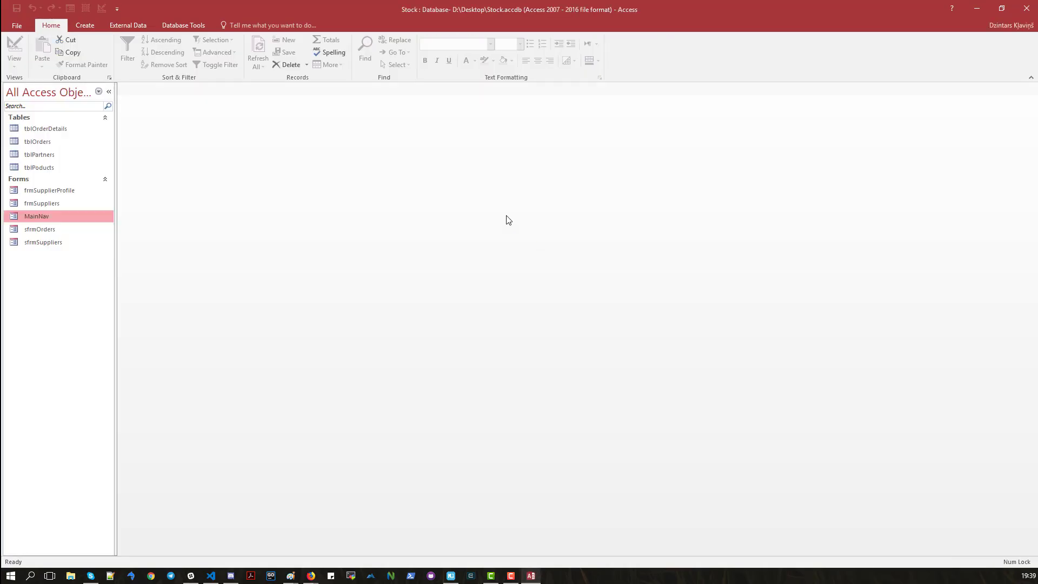
pyautogui.click(176, 24)
pyautogui.click(67, 52)
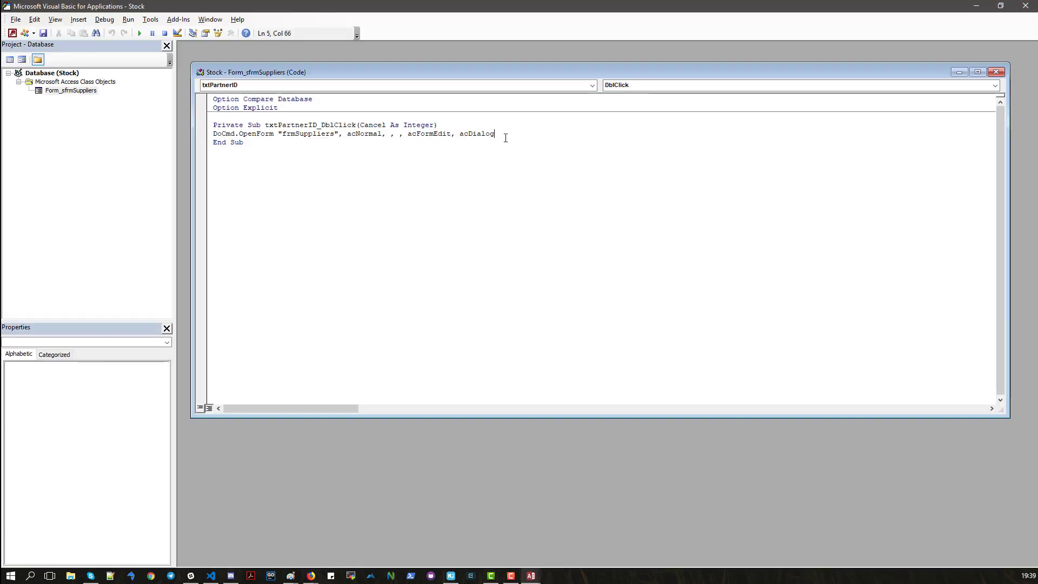
pyautogui.press('BackSpace')
pyautogui.press('BackSpace')
pyautogui.press('BackSpace')
pyautogui.press('BackSpace')
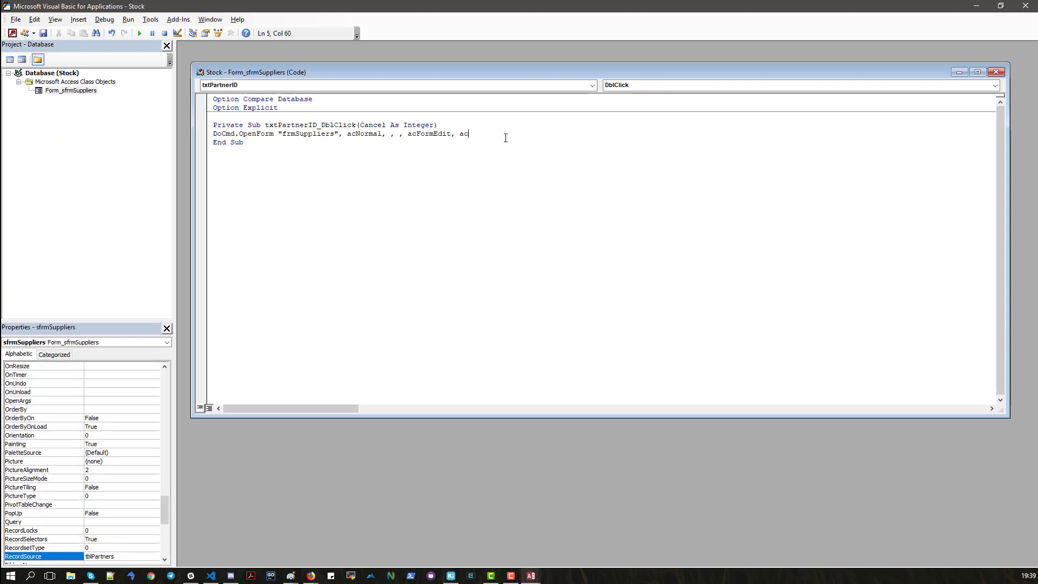
pyautogui.write('ndowNormal')
pyautogui.click(1019, 9)
# Save and close the sfrmSuppliers design, and open the MainNav form.
pyautogui.rightClick(166, 90)
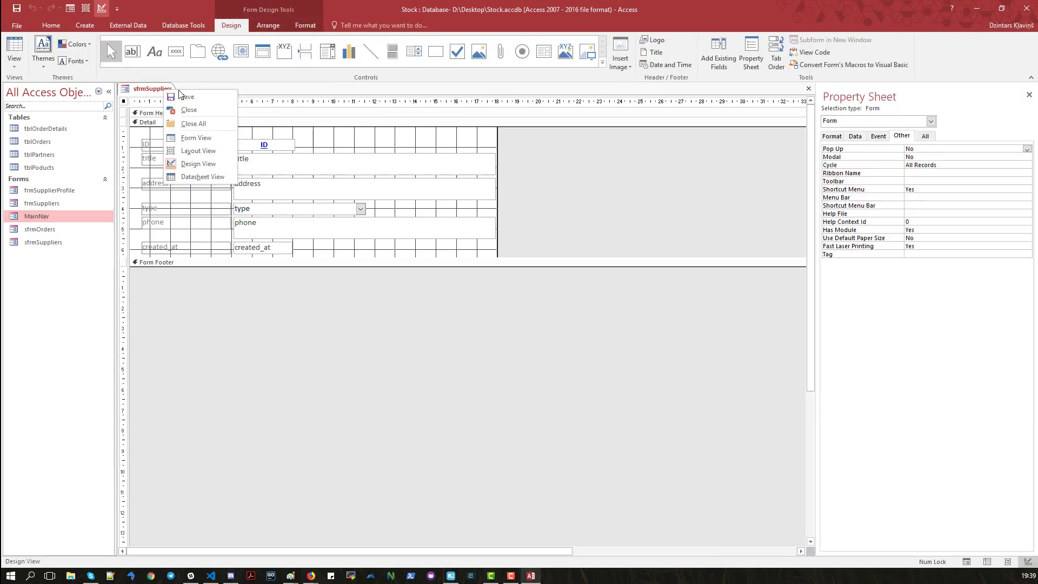
pyautogui.click(184, 96)
pyautogui.rightClick(165, 90)
pyautogui.click(194, 110)
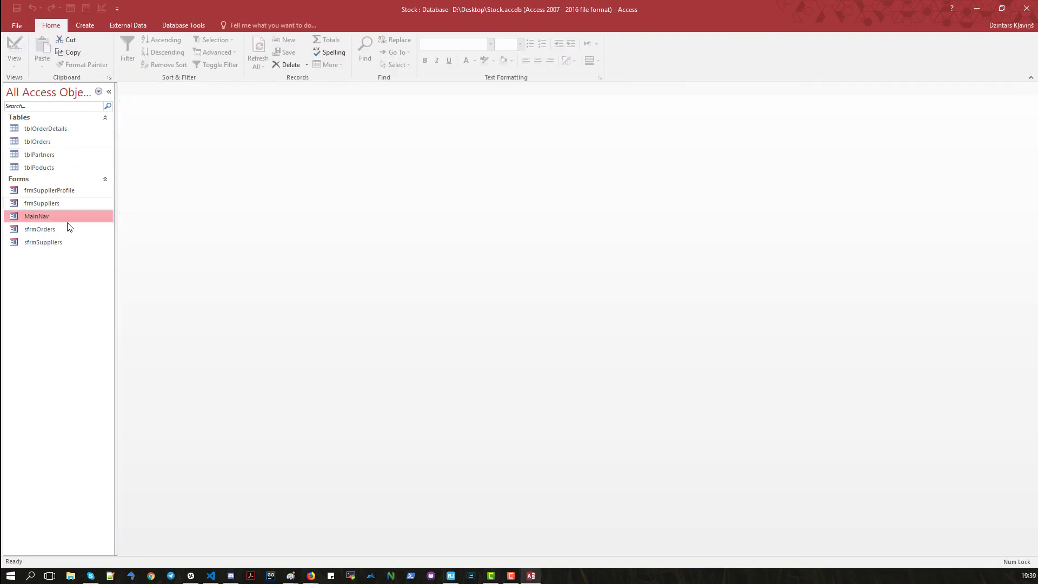
pyautogui.doubleClick(50, 212)
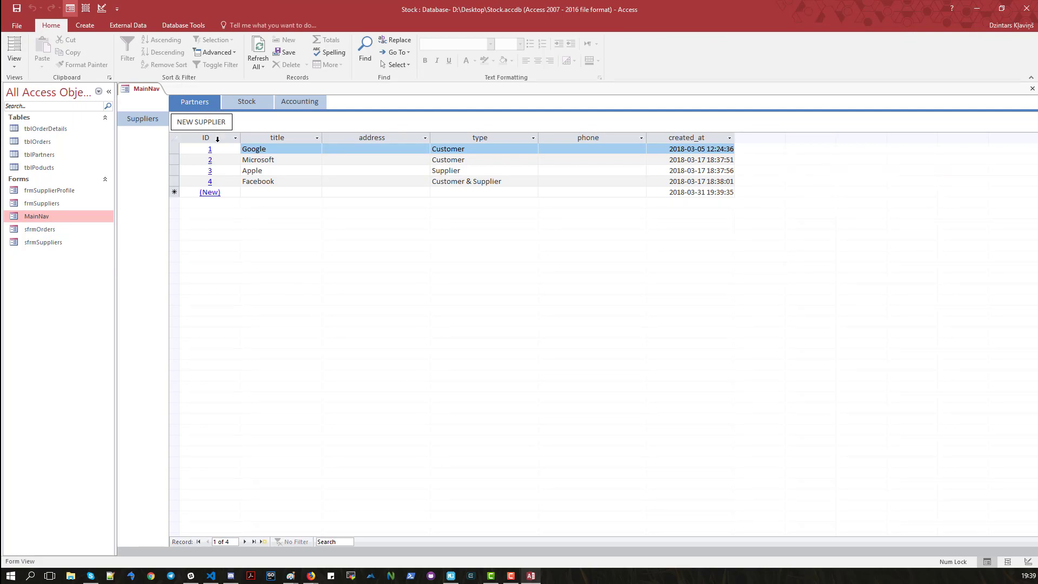
# Test two supplier ID links in the MainNav list, closing the frmSuppliers form after each one.
pyautogui.click(210, 169)
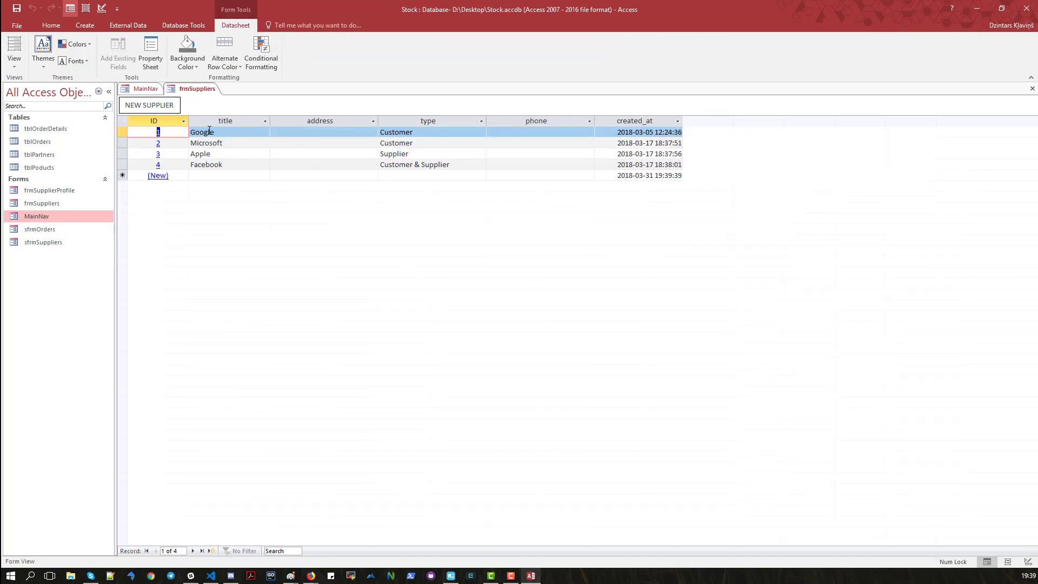
pyautogui.rightClick(205, 92)
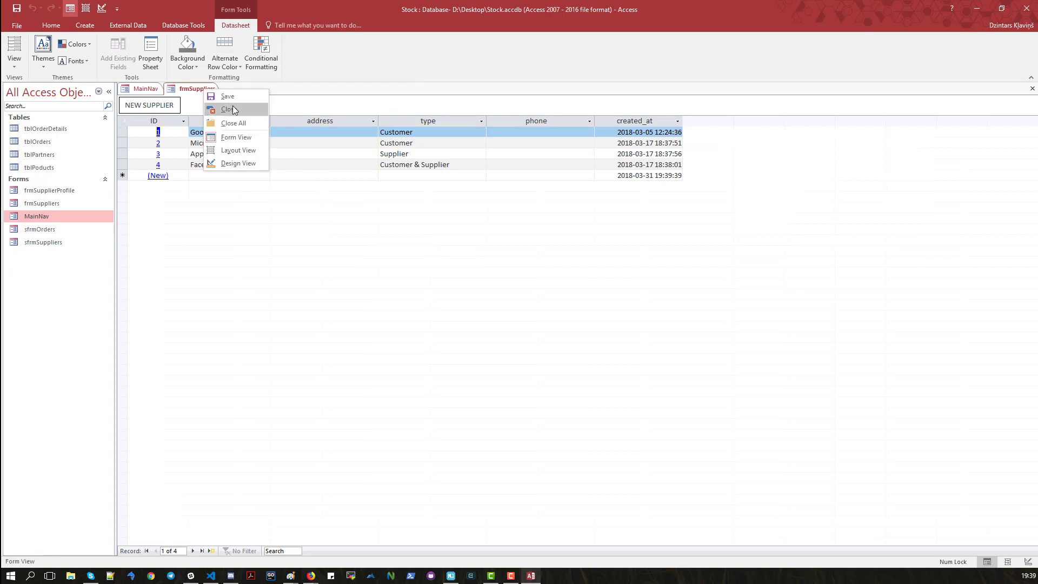
pyautogui.click(227, 112)
pyautogui.click(211, 149)
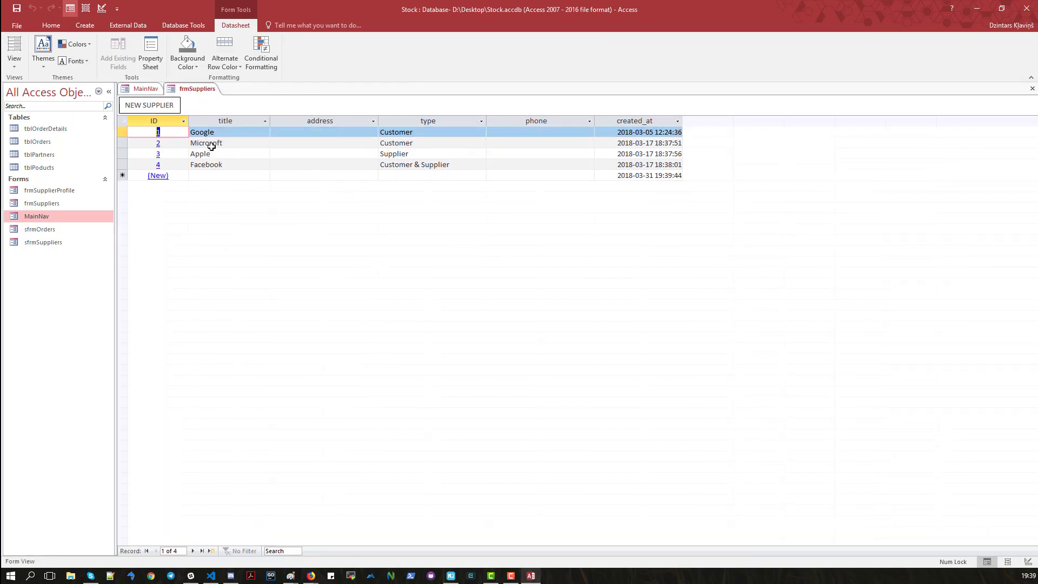
pyautogui.rightClick(205, 92)
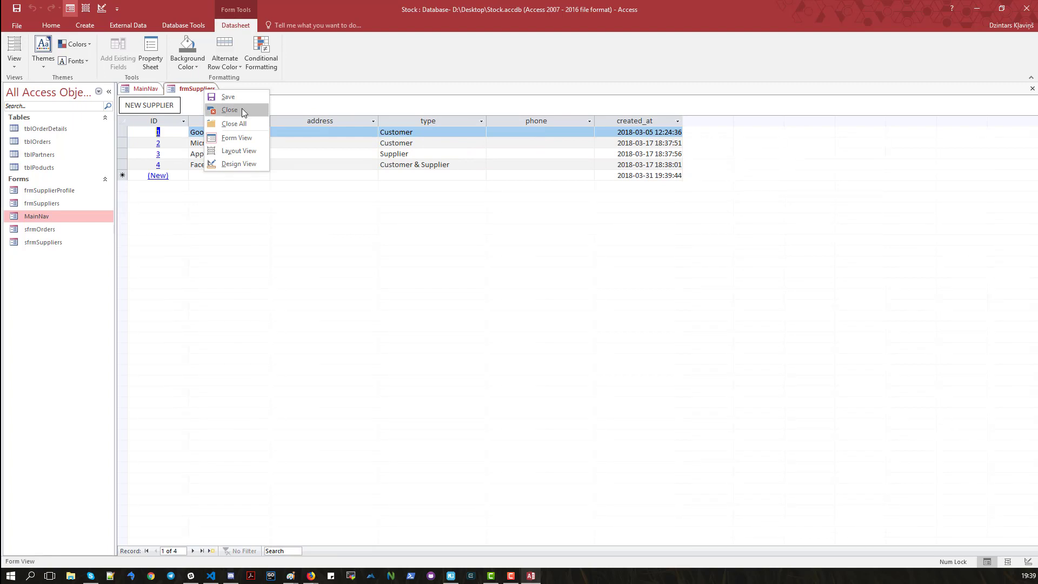
pyautogui.click(241, 109)
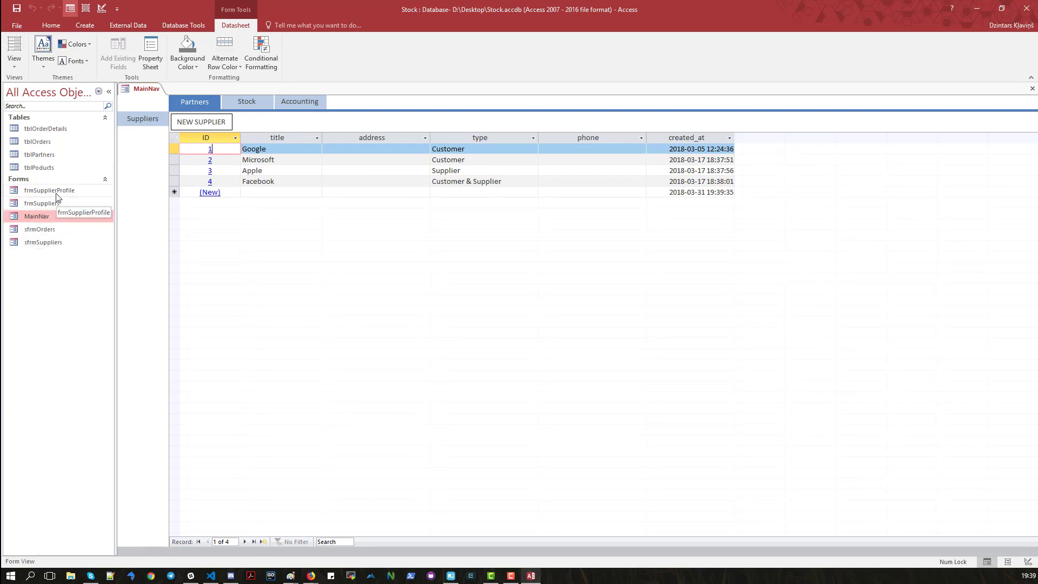
# Change the form name in the double-click procedure's OpenForm call to "frmSupplierProfile" and close the VBA editor.
pyautogui.click(85, 25)
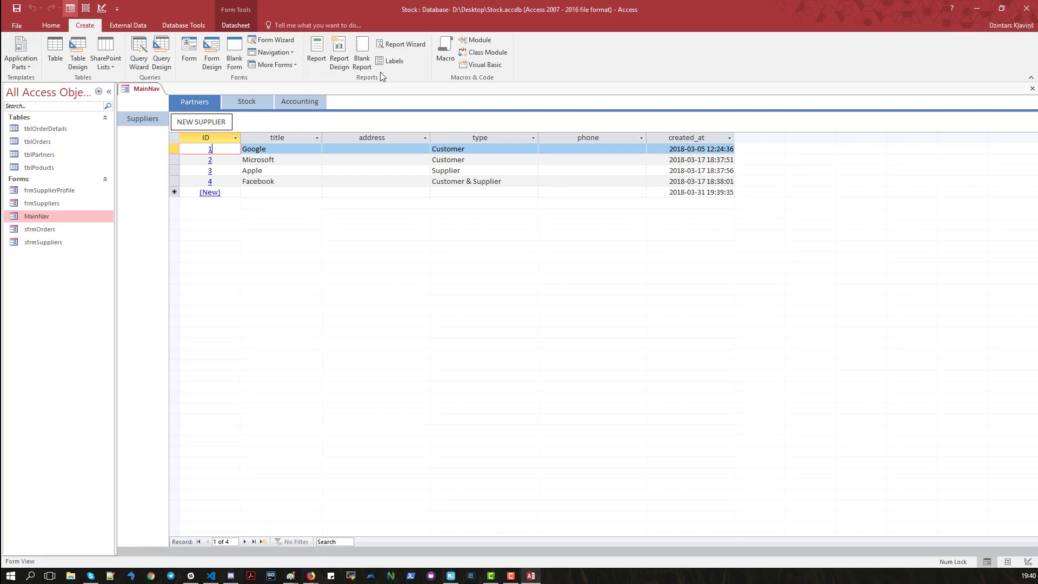
pyautogui.click(485, 64)
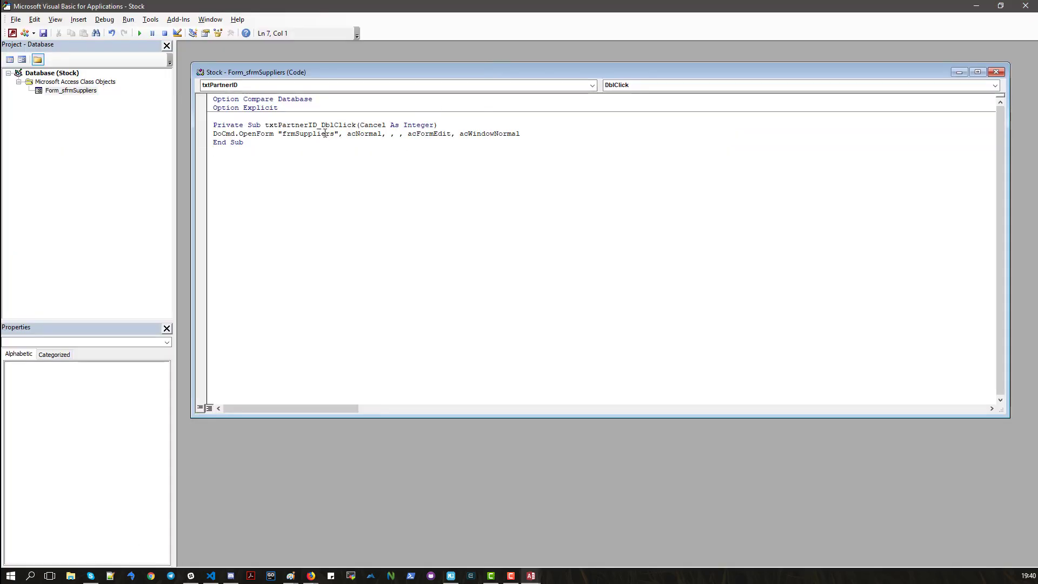
pyautogui.moveTo(424, 9); pyautogui.dragTo(517, 56)
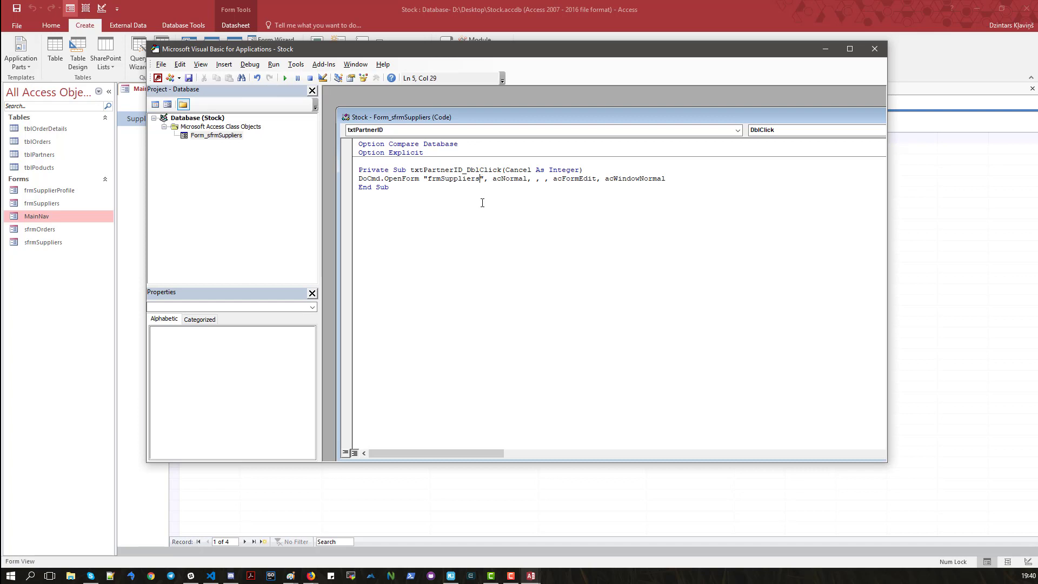
pyautogui.press('BackSpace')
pyautogui.write('Profile')
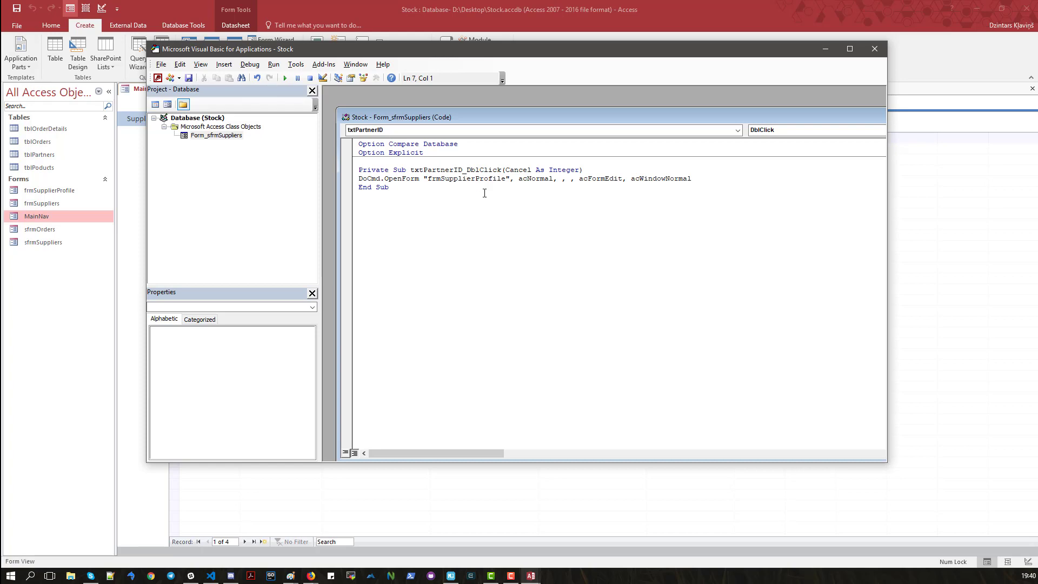
pyautogui.click(875, 48)
# Save the MainNav form.
pyautogui.rightClick(147, 87)
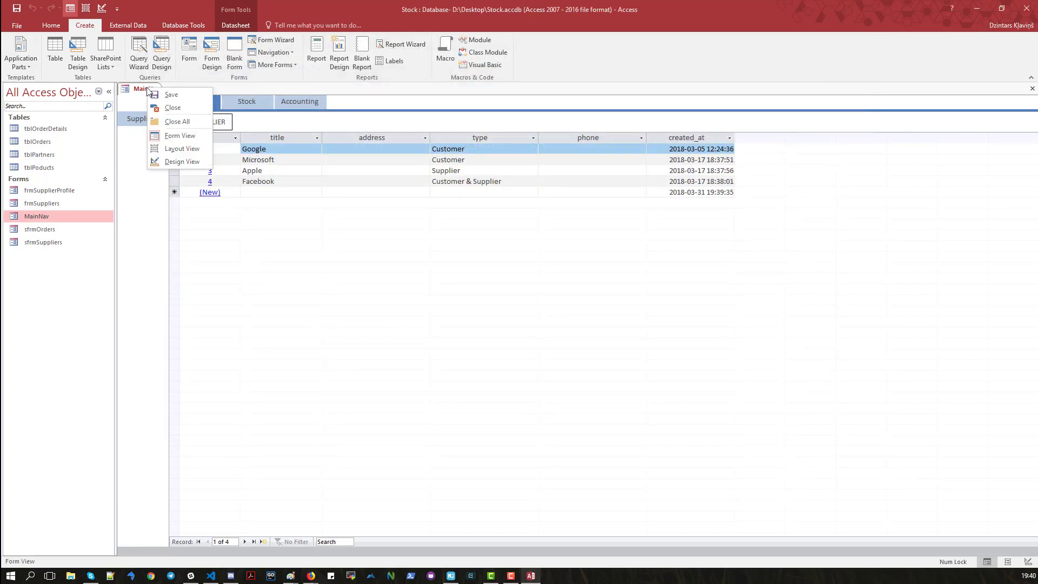
pyautogui.click(158, 93)
pyautogui.rightClick(152, 90)
pyautogui.click(165, 98)
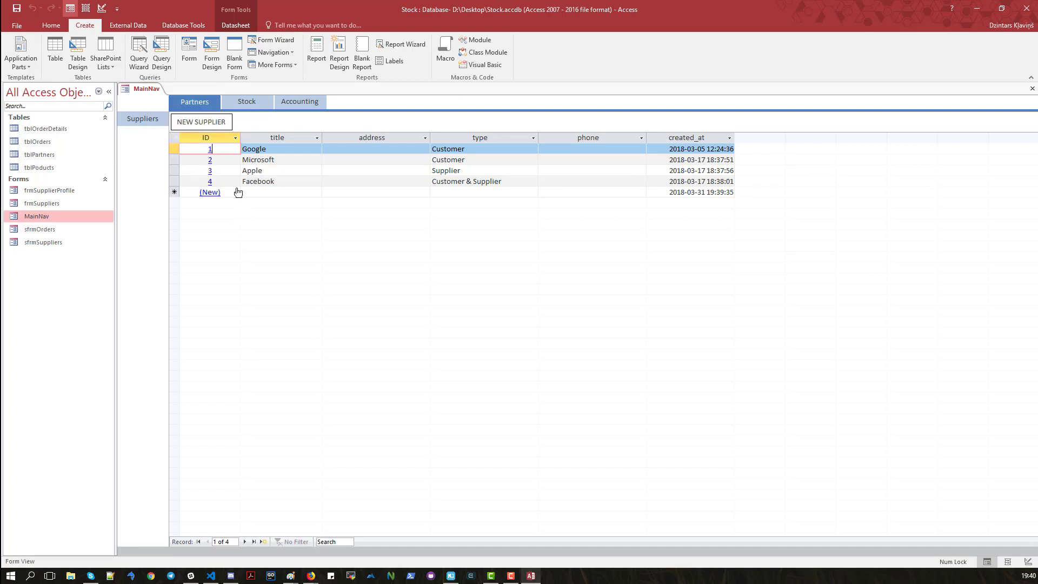
# Test the Microsoft, Google and Apple ID links in MainNav, closing the frmSupplierProfile form after each one.
pyautogui.click(210, 160)
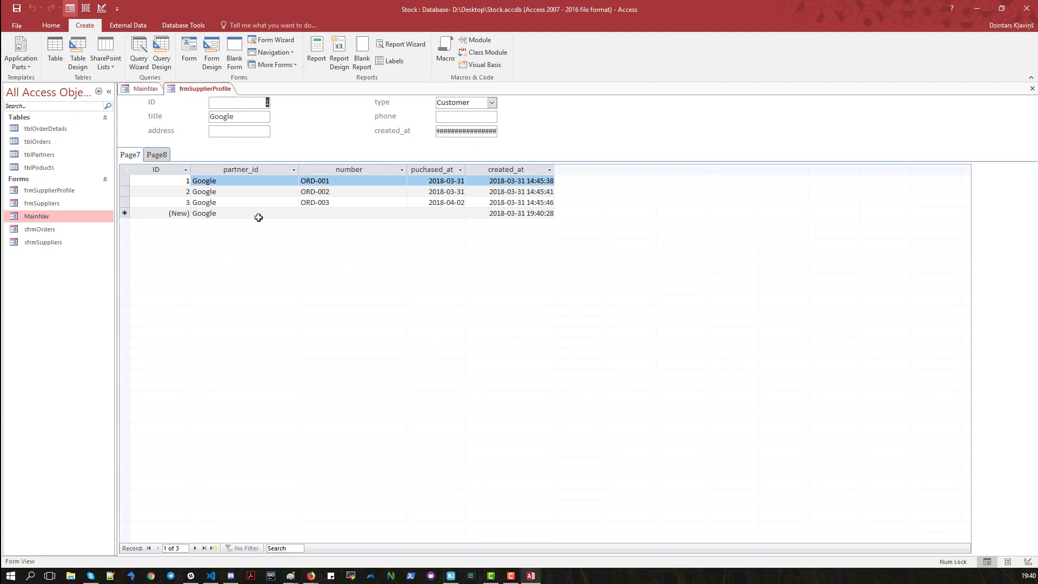
pyautogui.rightClick(219, 89)
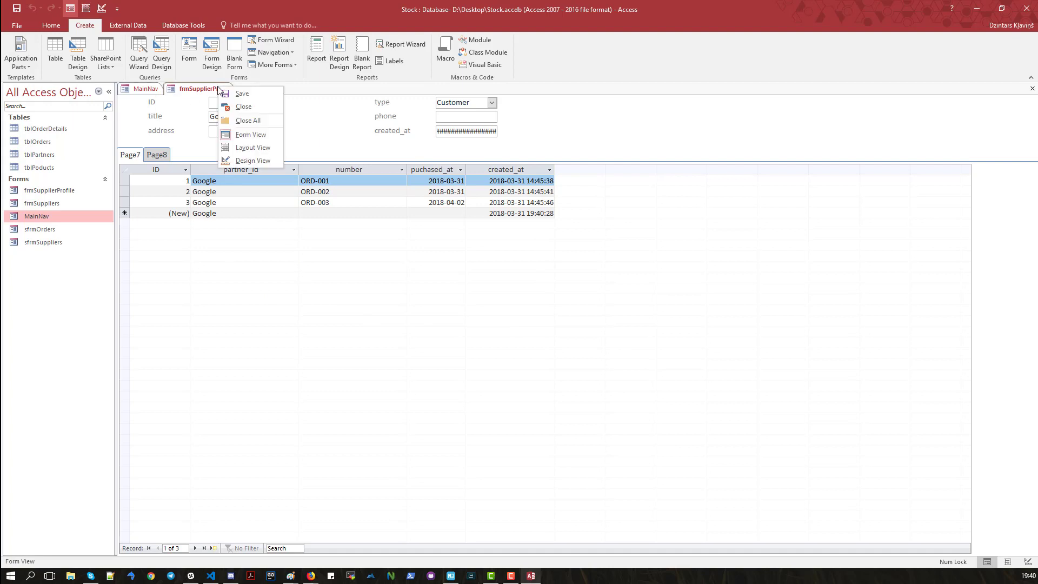
pyautogui.click(238, 106)
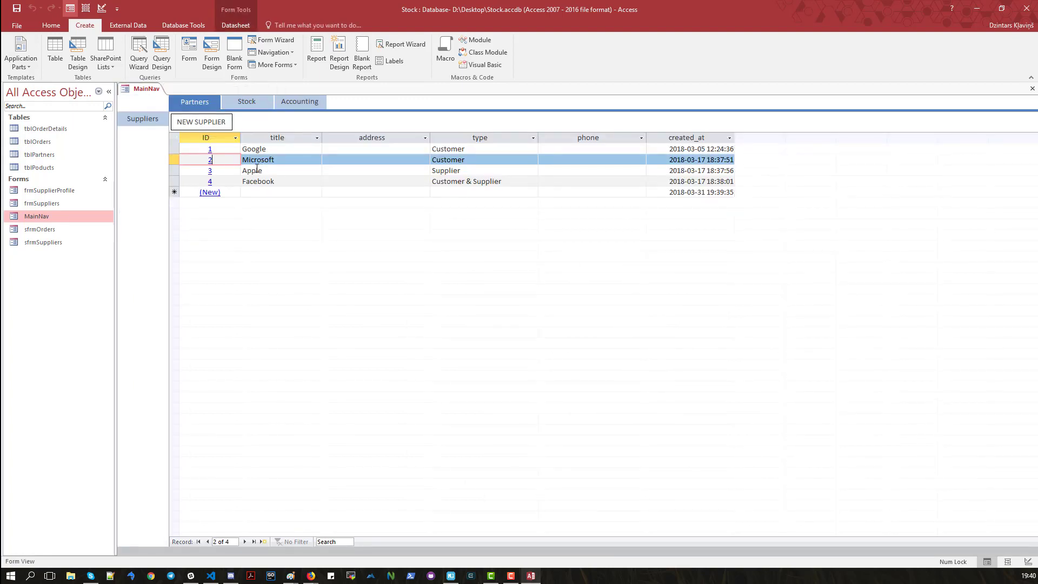
pyautogui.click(210, 150)
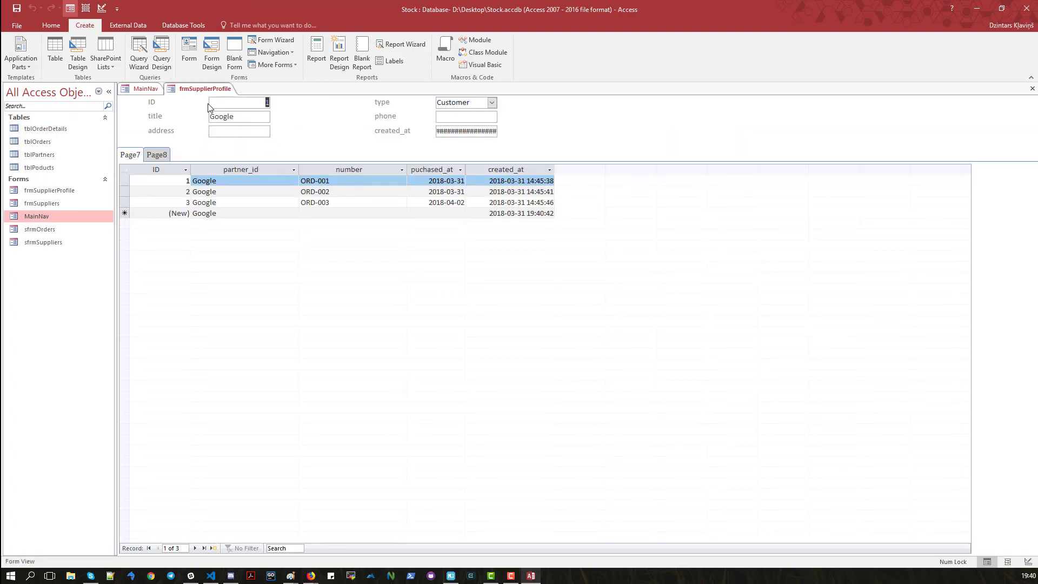
pyautogui.rightClick(209, 89)
pyautogui.click(230, 108)
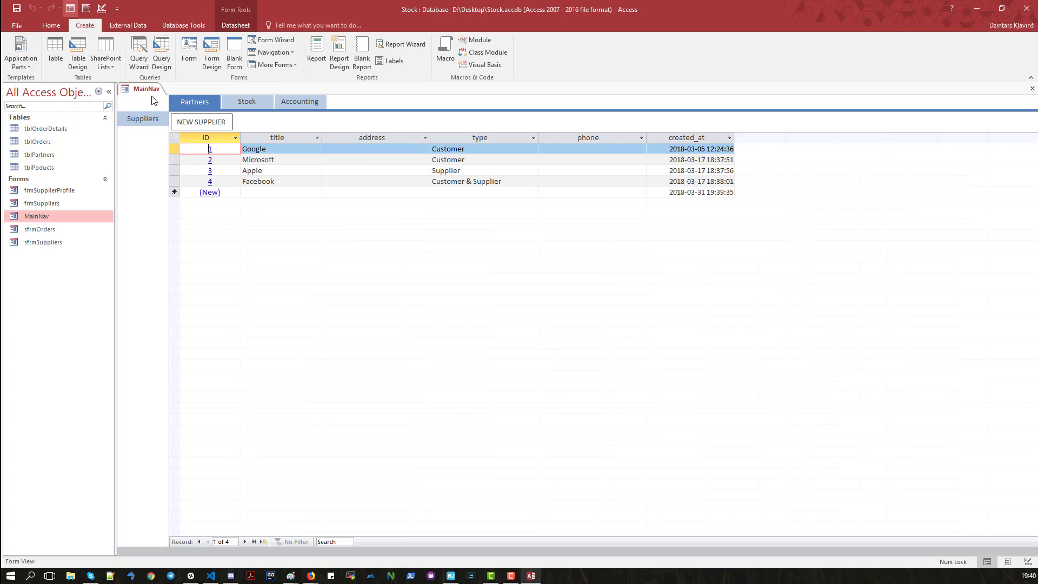
pyautogui.click(211, 172)
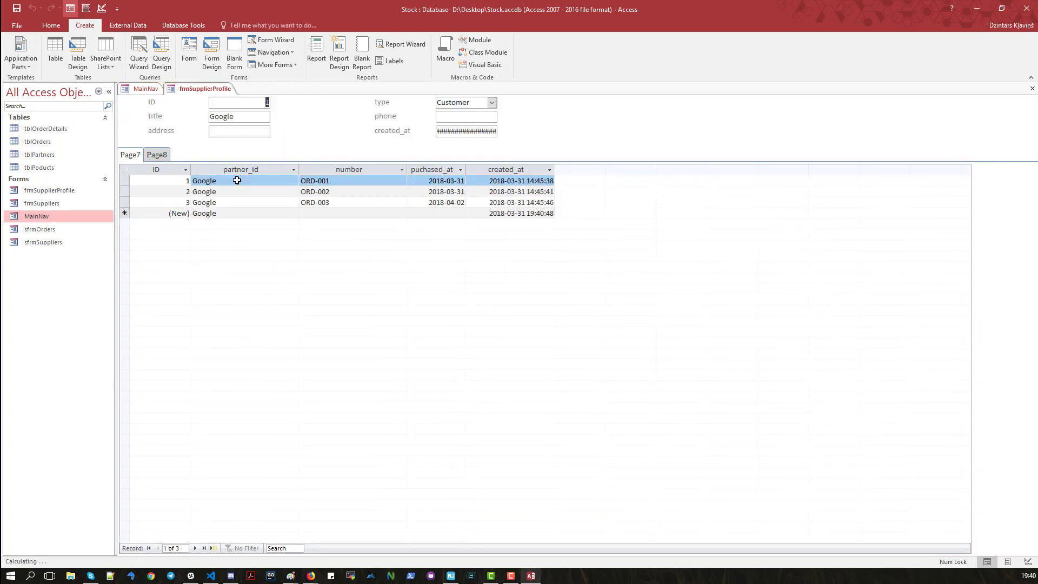
pyautogui.rightClick(190, 90)
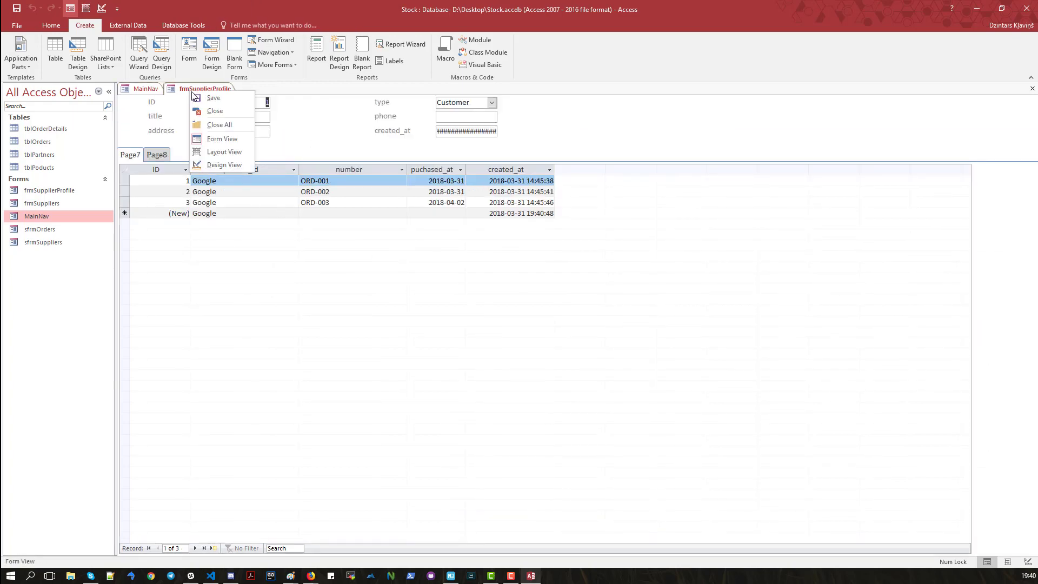
pyautogui.click(223, 108)
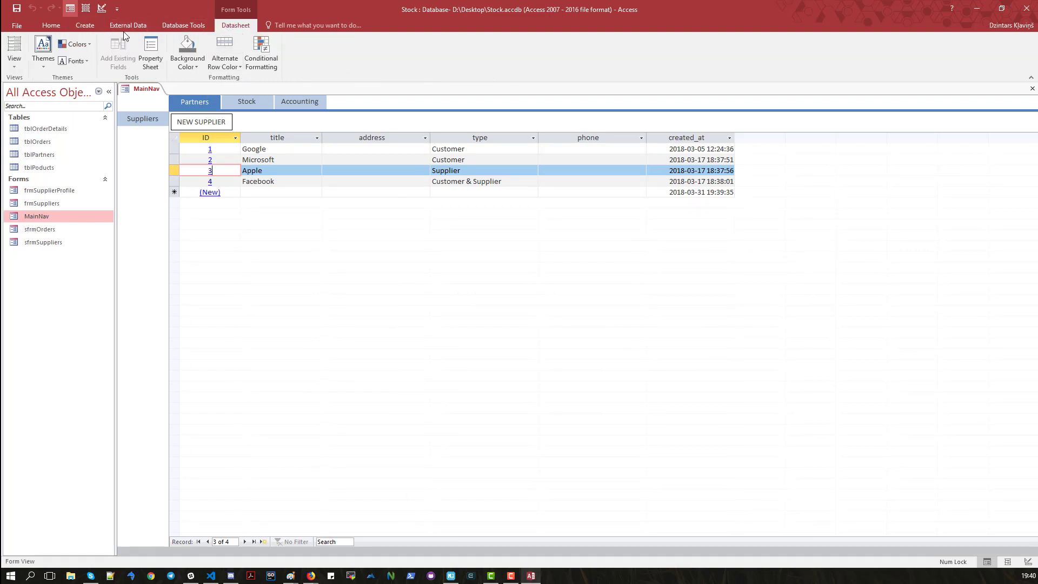
# Bring the double-click procedure back up in the VBA editor and arrange its window over the database window.
pyautogui.click(79, 31)
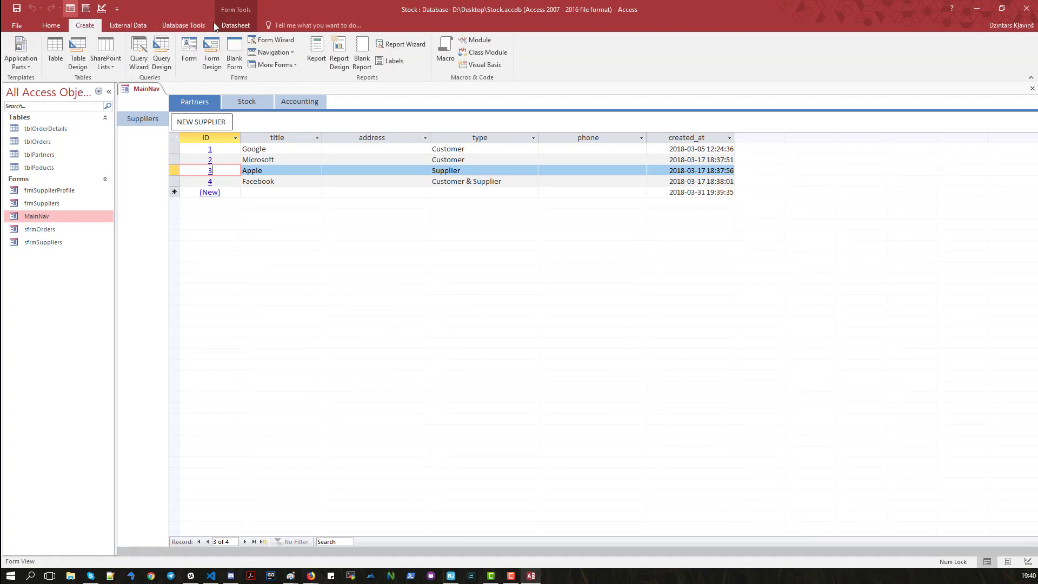
pyautogui.click(184, 26)
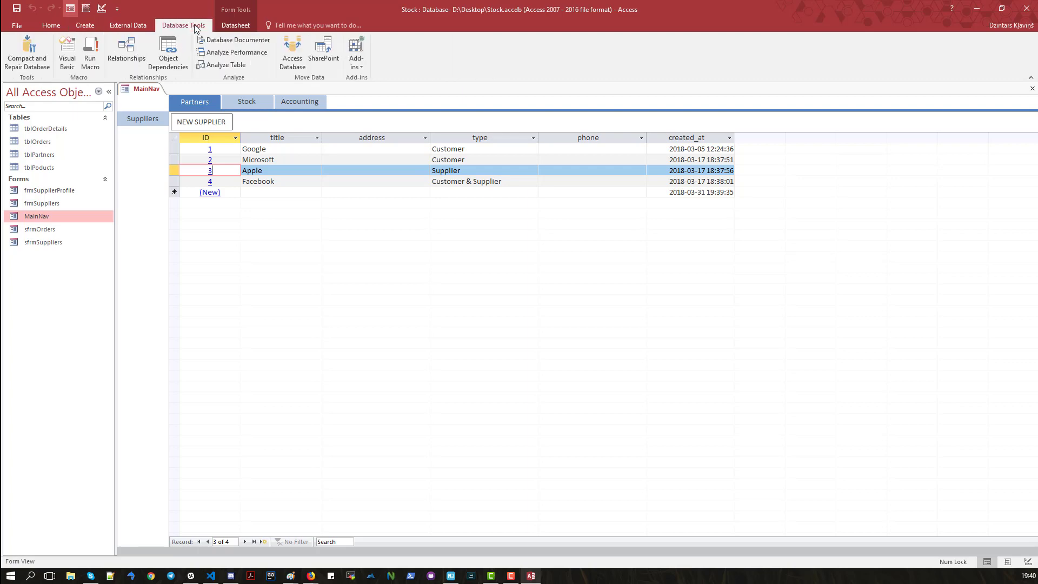
pyautogui.click(67, 53)
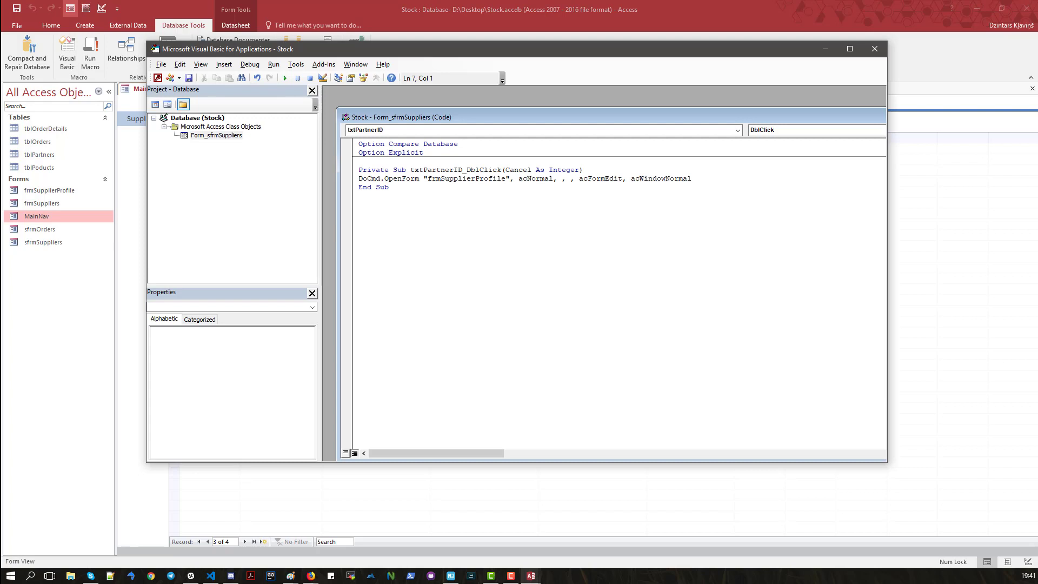
pyautogui.press('super+e')
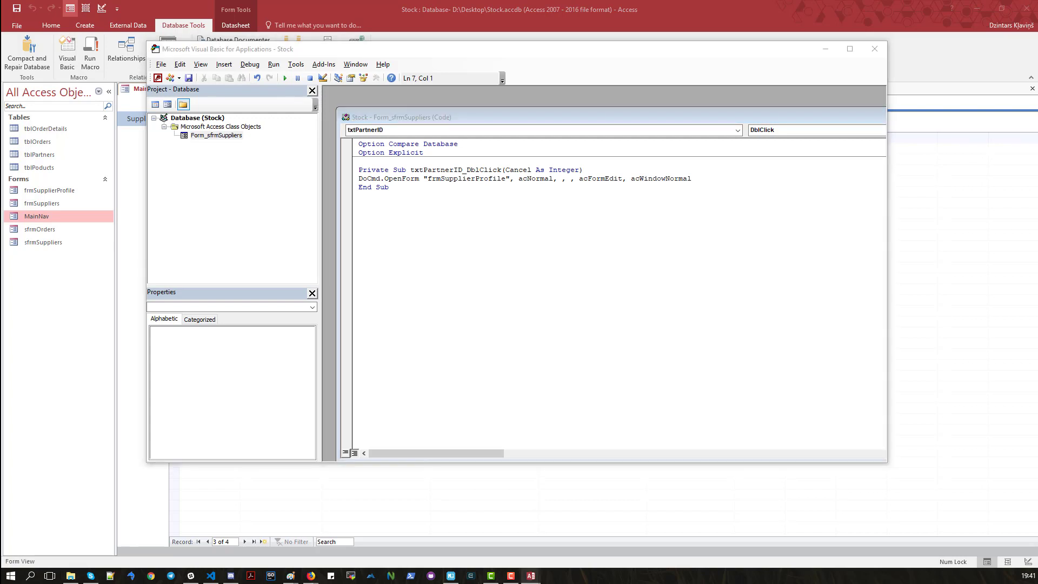
pyautogui.moveTo(643, 49); pyautogui.dragTo(0, 203)
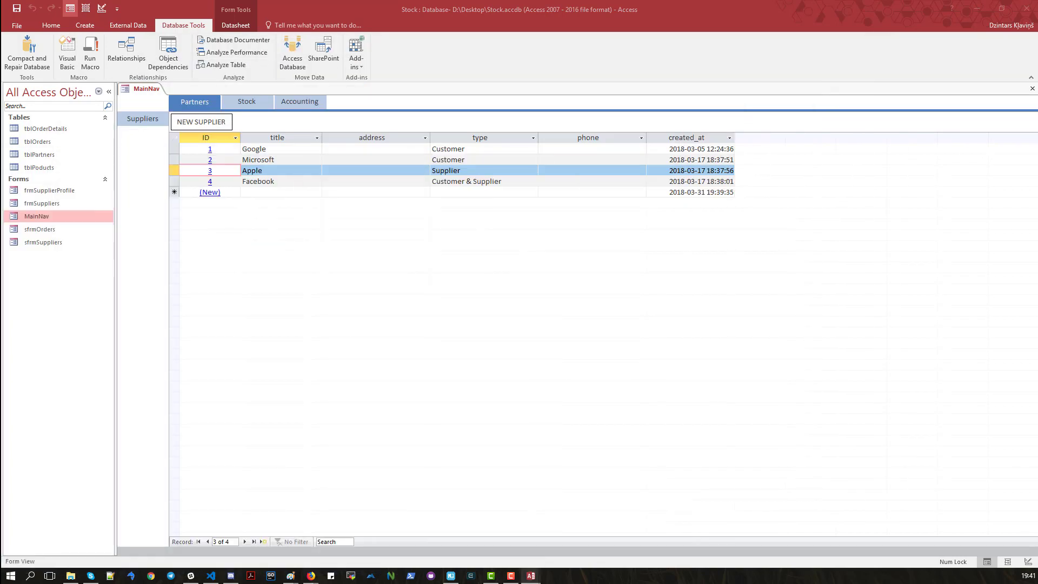
pyautogui.moveTo(0, 96); pyautogui.dragTo(712, 80)
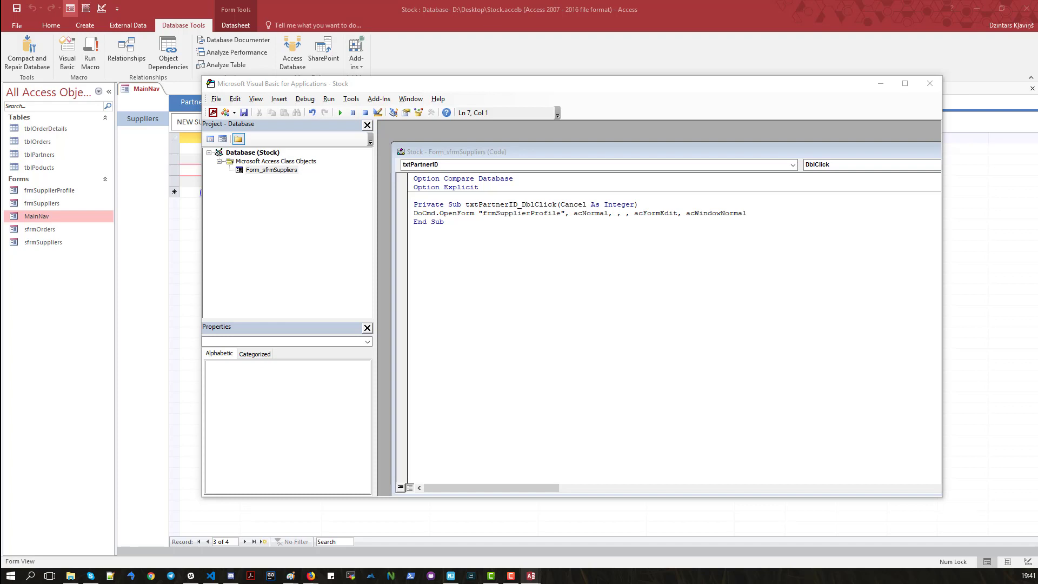
# Insert the argument "ID = " & Me.txtPartnerID before acFormEdit in the OpenForm call for frmSupplierProfile.
pyautogui.click(623, 216)
pyautogui.click(637, 218)
pyautogui.write('"id = " & Me.id,')
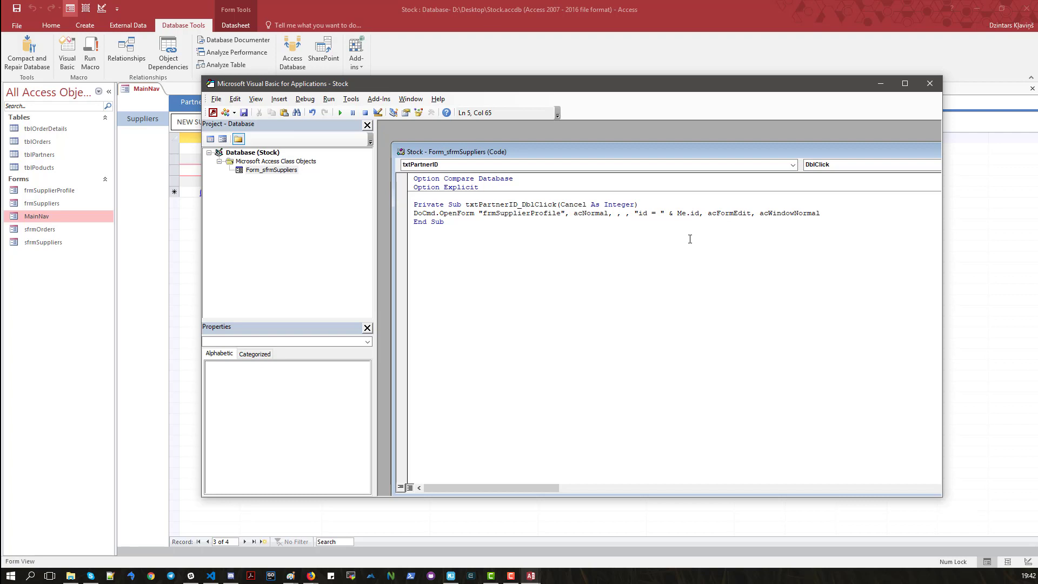
pyautogui.write('txtPartner')
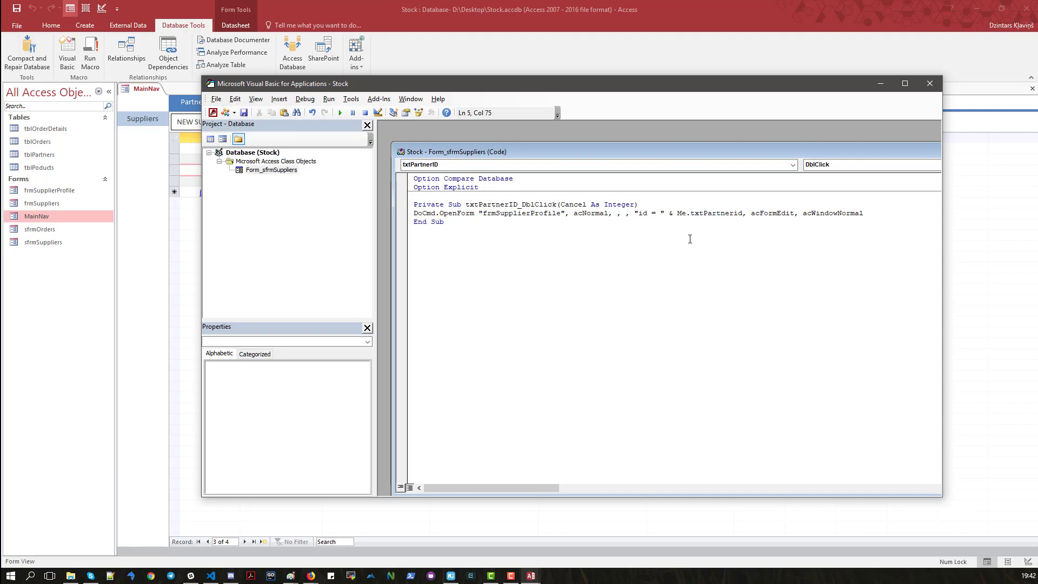
pyautogui.press('Delete')
pyautogui.press('Delete')
pyautogui.write('ID')
pyautogui.press('BackSpace')
pyautogui.press('BackSpace')
pyautogui.write('ID')
pyautogui.moveTo(432, 89); pyautogui.dragTo(493, 85)
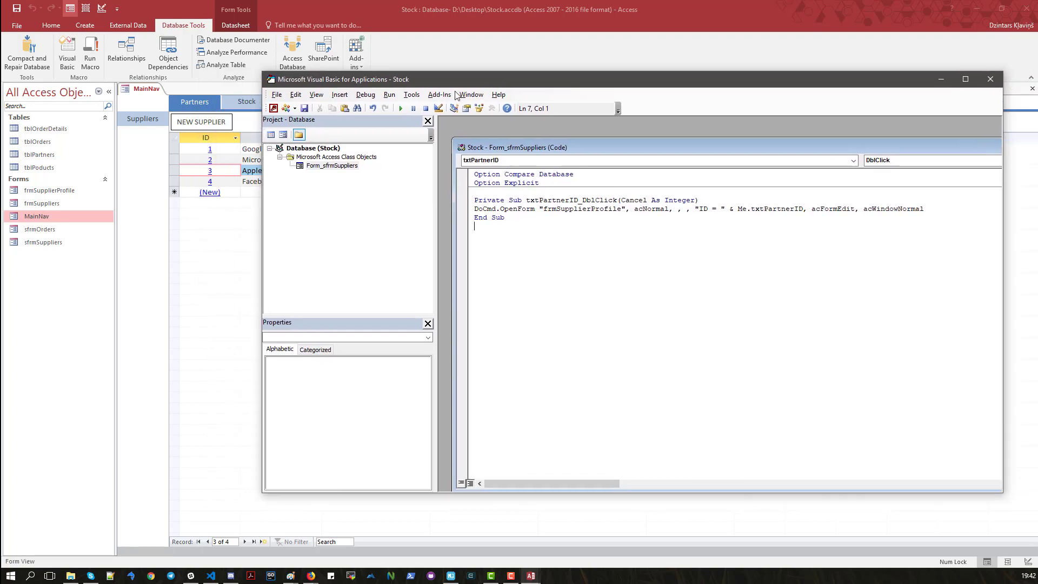
# Open sfrmSuppliers in Design view, saving the pending changes, copy the ID text box's name, and close the form.
pyautogui.rightClick(43, 245)
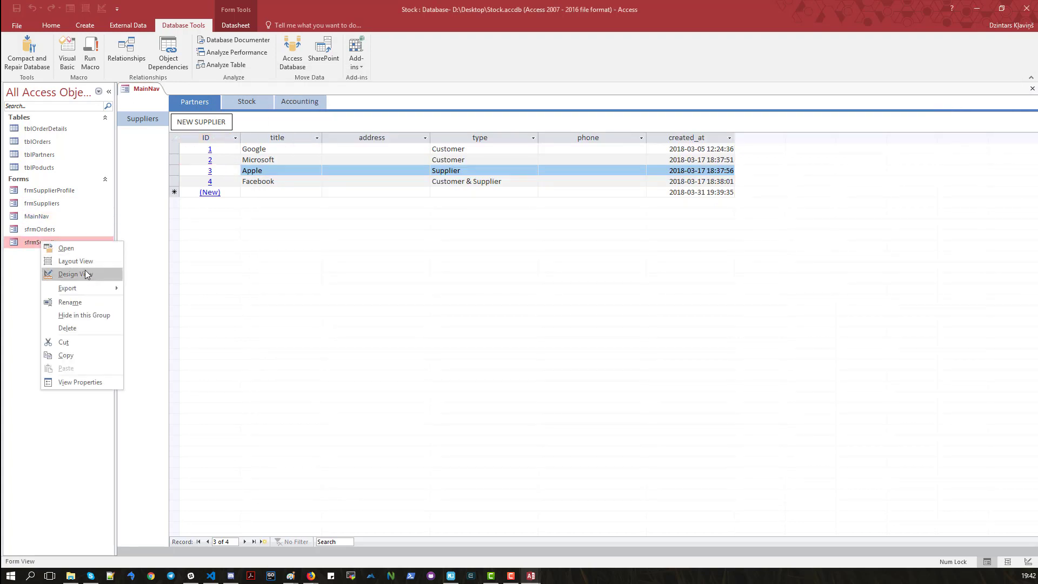
pyautogui.click(85, 271)
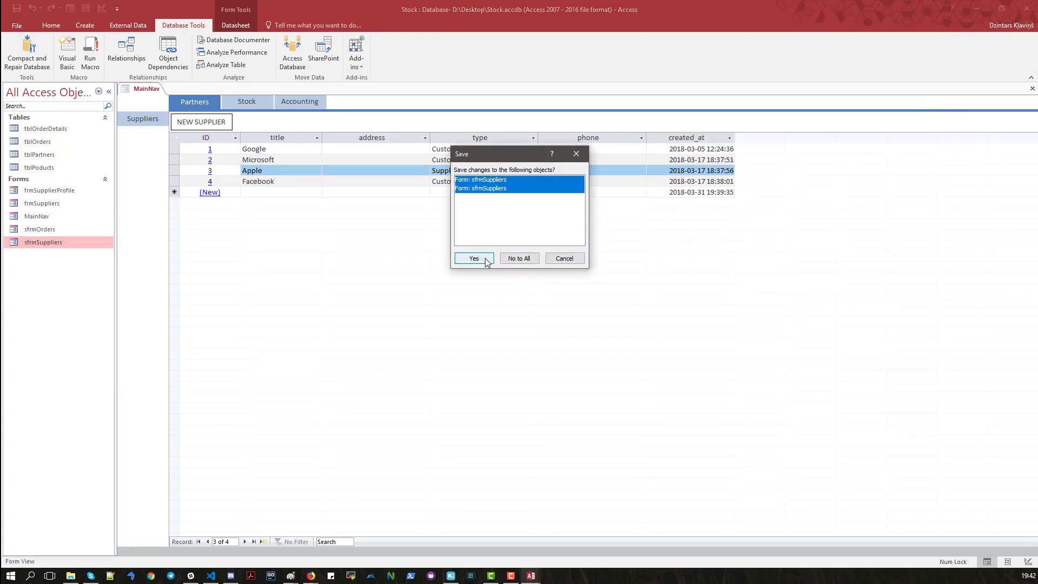
pyautogui.click(487, 259)
pyautogui.click(278, 150)
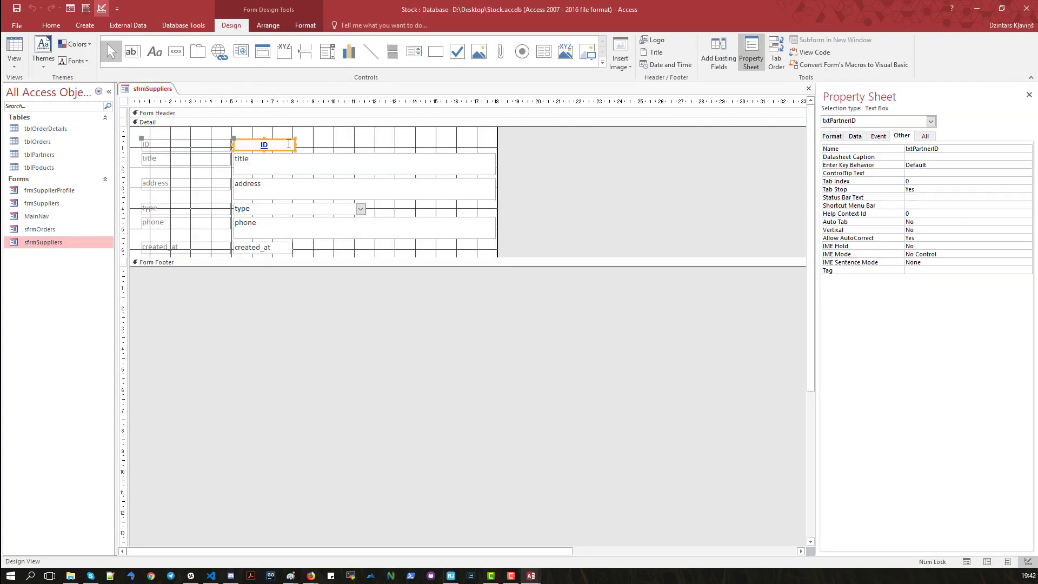
pyautogui.click(924, 148)
pyautogui.hotkey('ctrl', 'c')
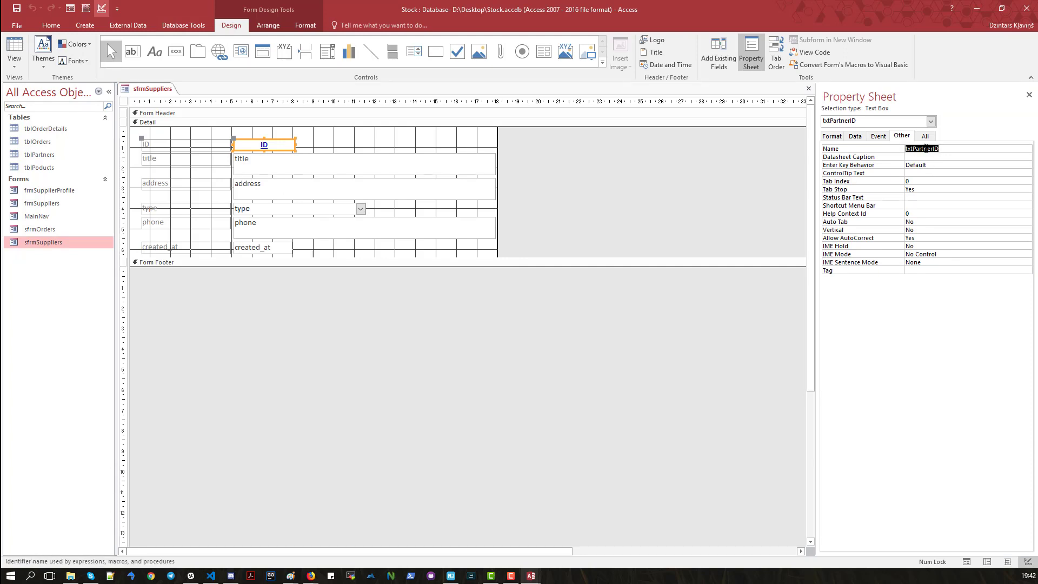
pyautogui.rightClick(166, 92)
pyautogui.click(192, 114)
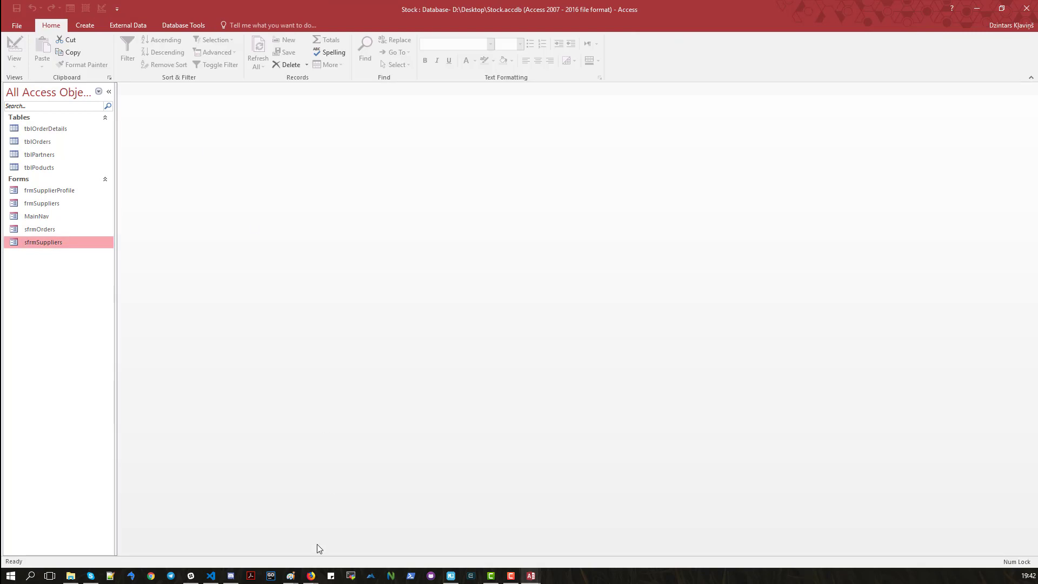
# Replace the control name after Me. in the OpenForm call with the copied txtPartnerID and close the VBA editor.
pyautogui.moveTo(531, 575)
pyautogui.click(493, 524)
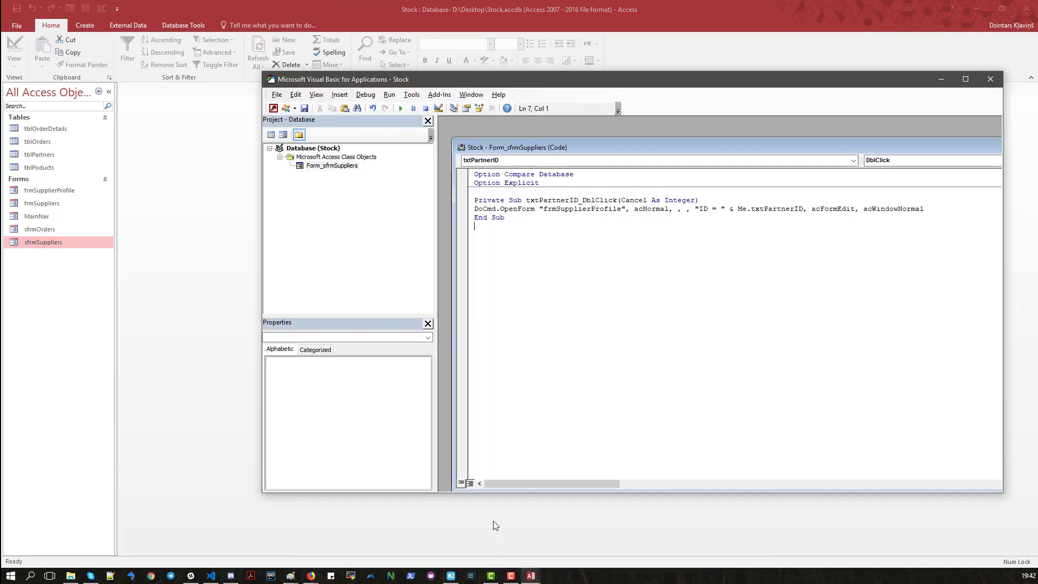
pyautogui.doubleClick(787, 210)
pyautogui.hotkey('ctrl', 'v')
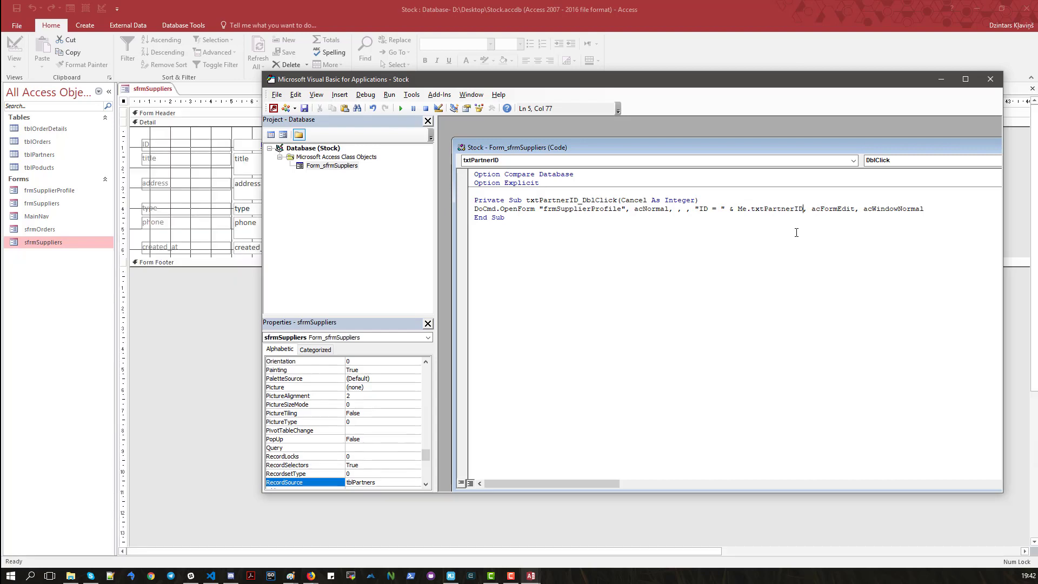
pyautogui.click(797, 233)
pyautogui.click(915, 208)
pyautogui.click(764, 209)
pyautogui.click(701, 208)
pyautogui.click(990, 78)
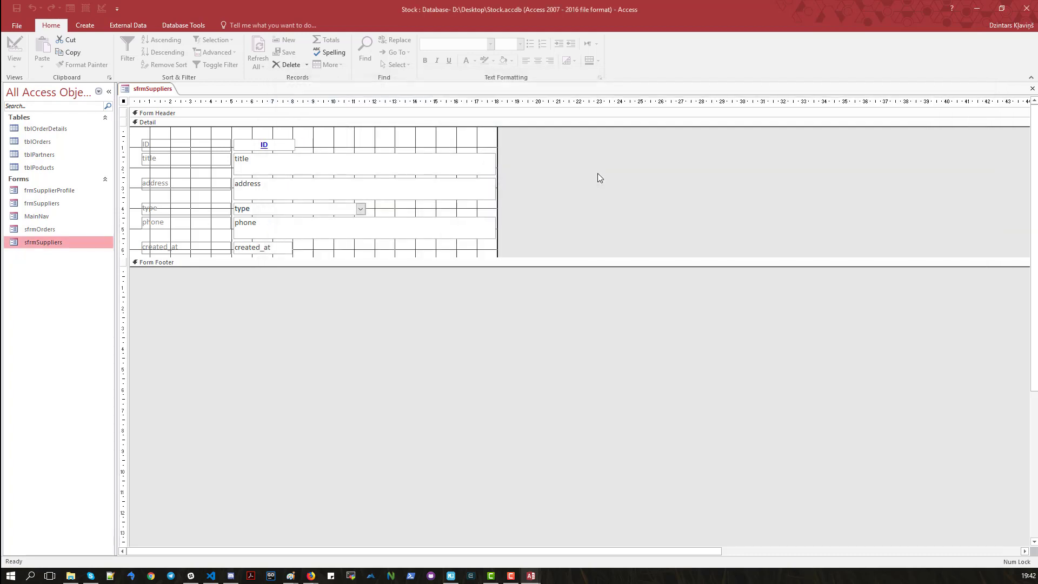
# Save and close the sfrmSuppliers form.
pyautogui.rightClick(171, 90)
pyautogui.click(200, 97)
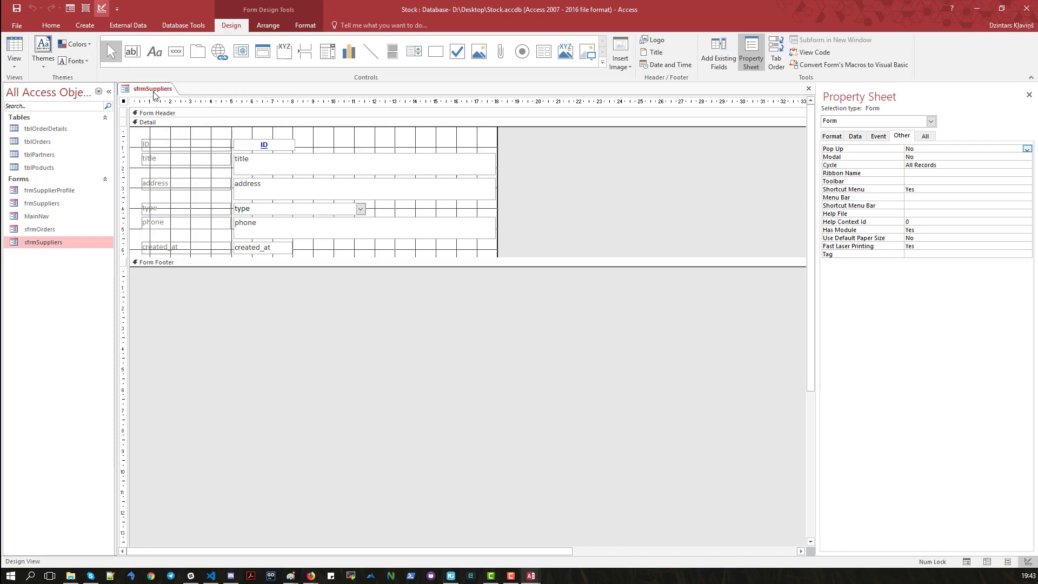
pyautogui.rightClick(154, 91)
pyautogui.click(184, 113)
# Open MainNav, test the Microsoft record's ID link, and go to the failing line in debug mode.
pyautogui.doubleClick(56, 216)
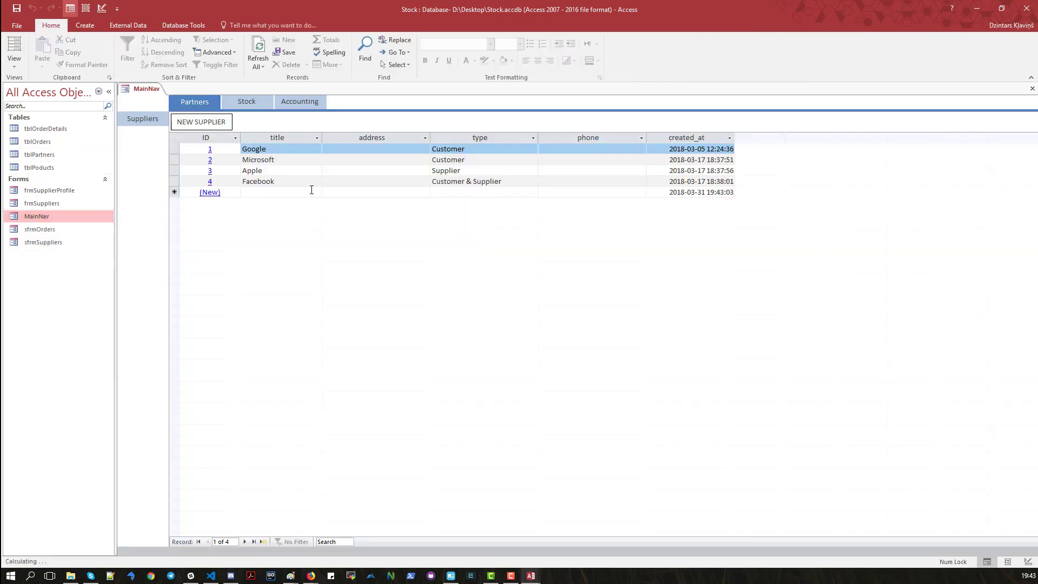
pyautogui.click(210, 160)
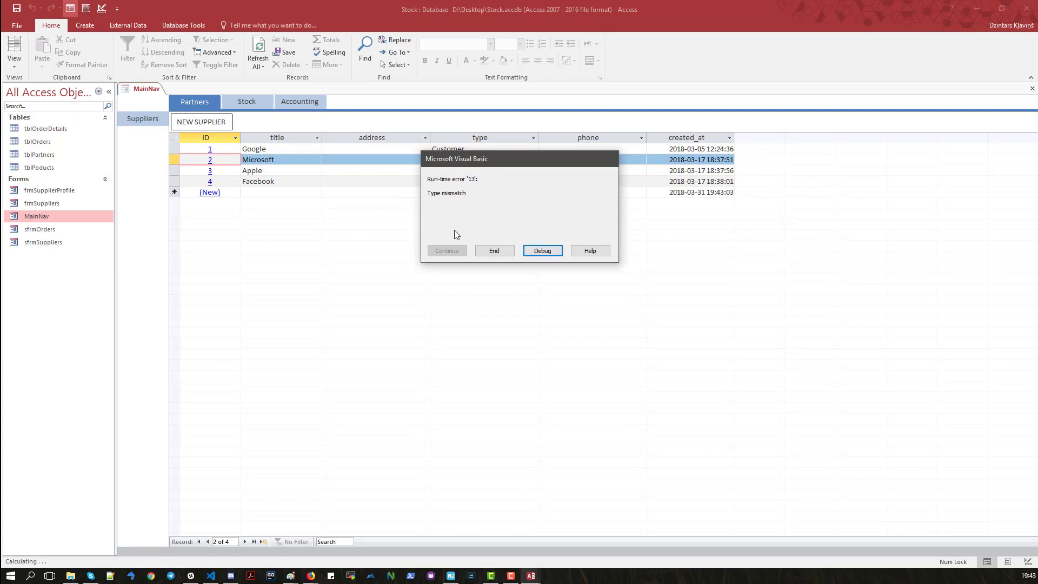
pyautogui.click(538, 252)
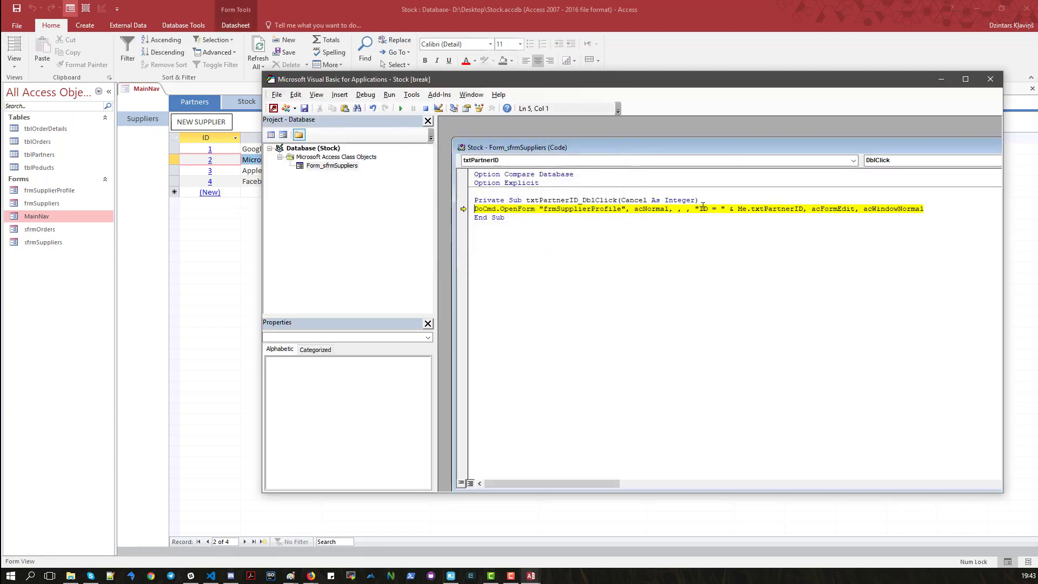
# Change the field name in the OpenForm filter string to lowercase id and reset the halted code.
pyautogui.click(709, 209)
pyautogui.press('BackSpace')
pyautogui.press('BackSpace')
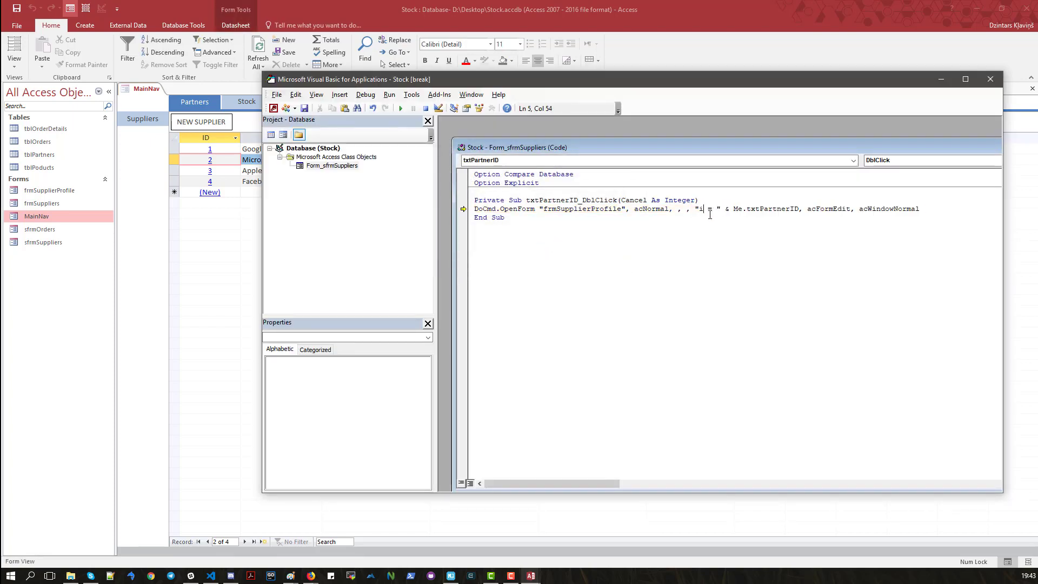
pyautogui.write('id')
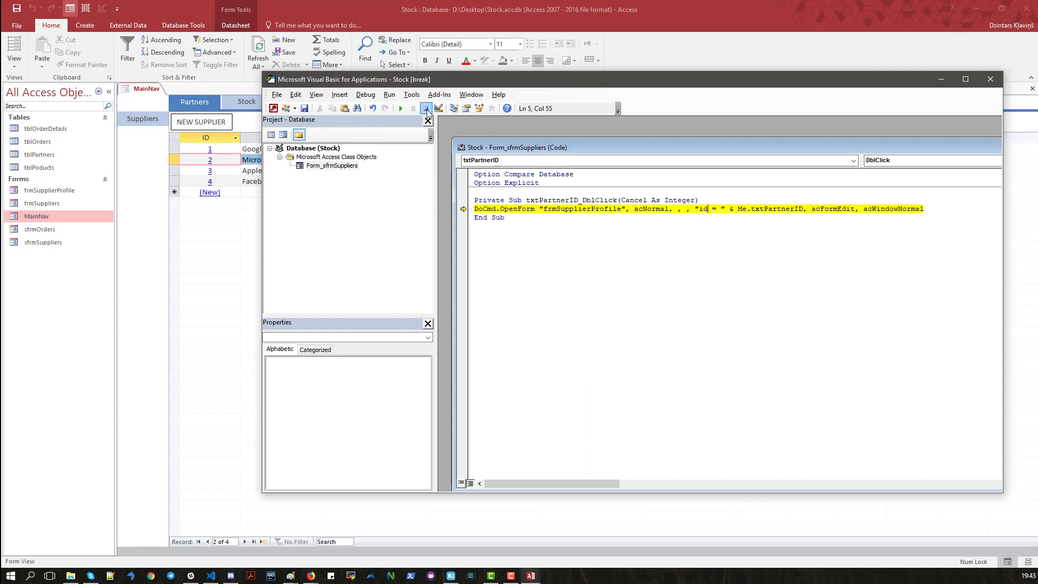
pyautogui.click(401, 108)
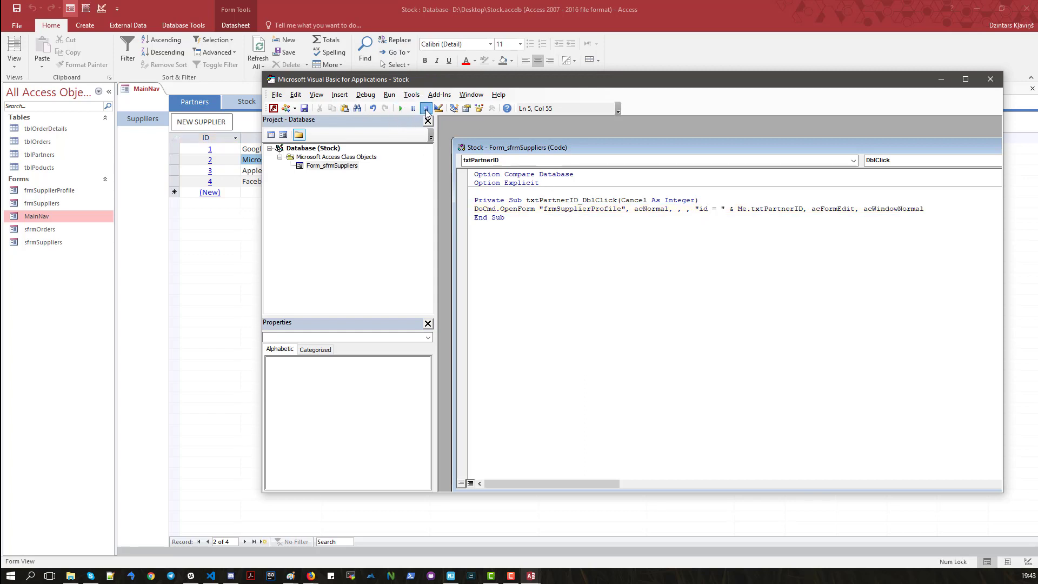
# Retest the Microsoft record's ID link in MainNav and end the halted procedure.
pyautogui.click(639, 255)
pyautogui.click(197, 249)
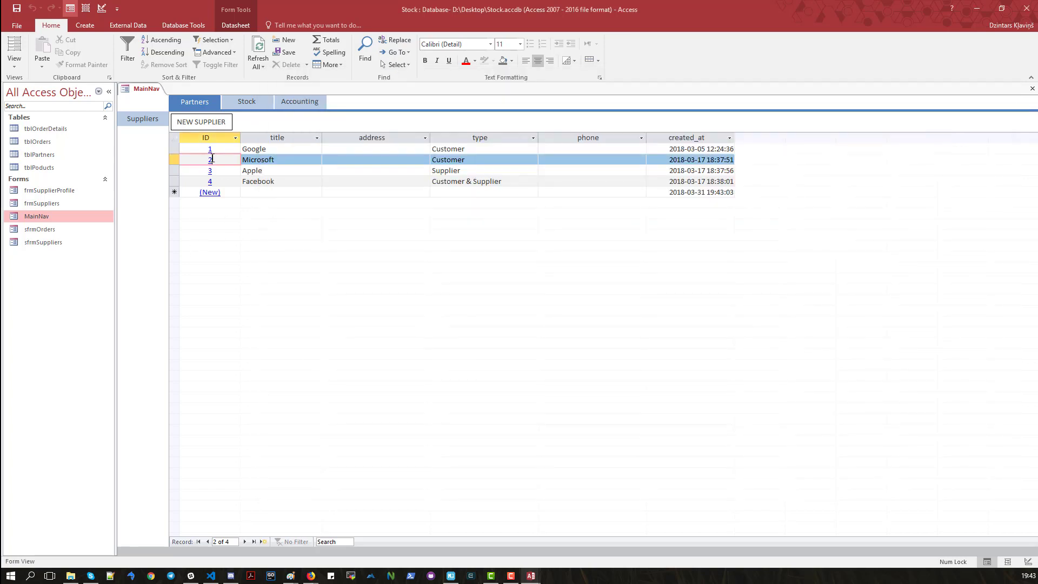
pyautogui.doubleClick(212, 159)
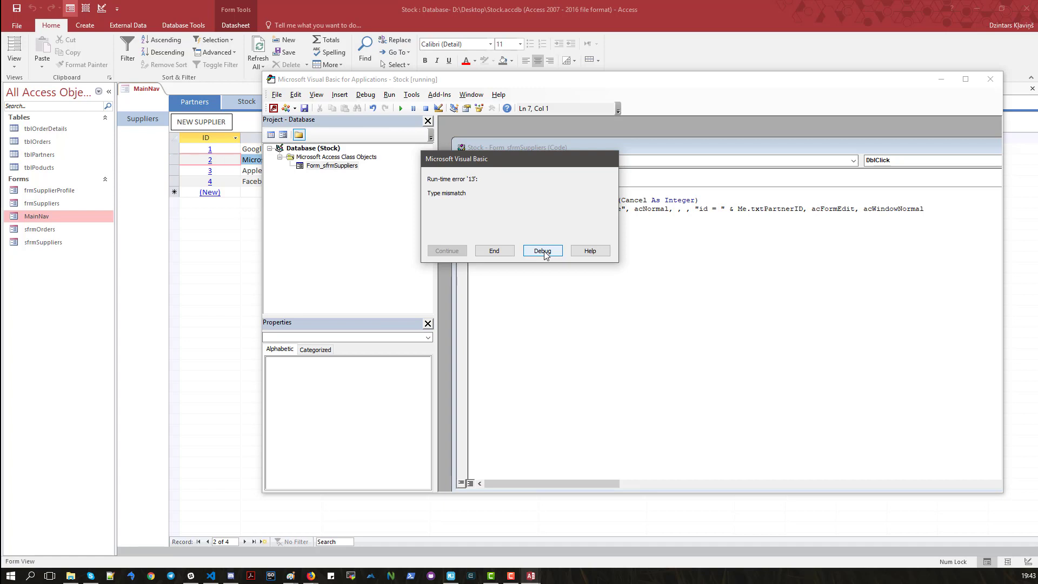
pyautogui.click(495, 251)
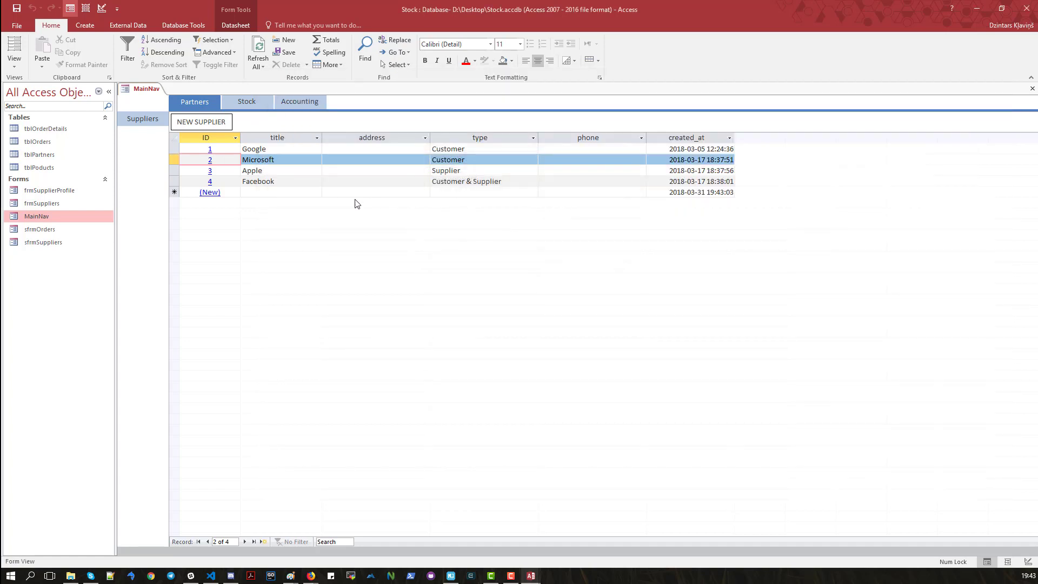
# Open frmSupplierProfile in Design view and copy the name of its ID text box.
pyautogui.rightClick(57, 190)
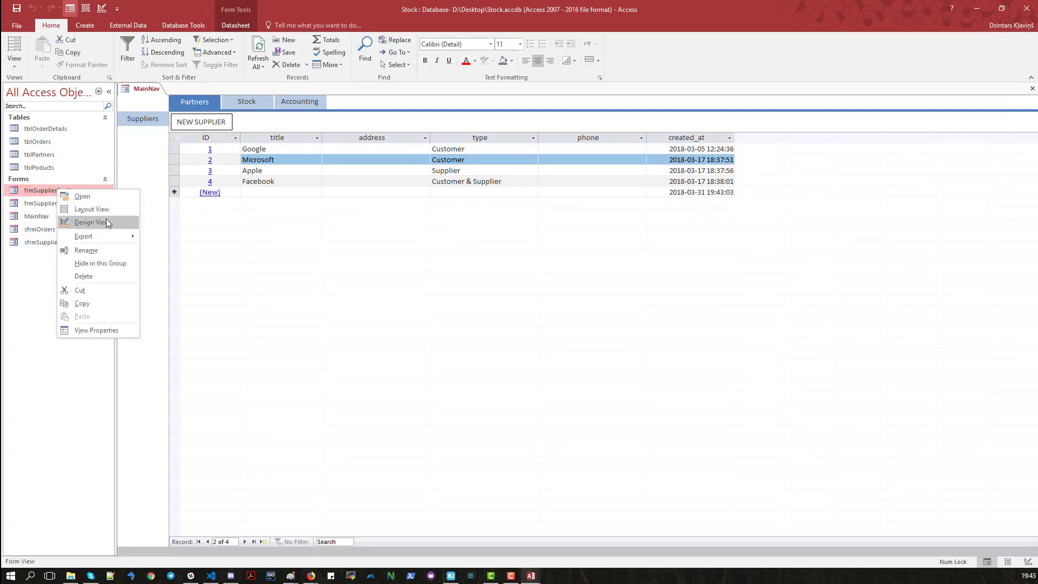
pyautogui.click(106, 221)
pyautogui.click(256, 126)
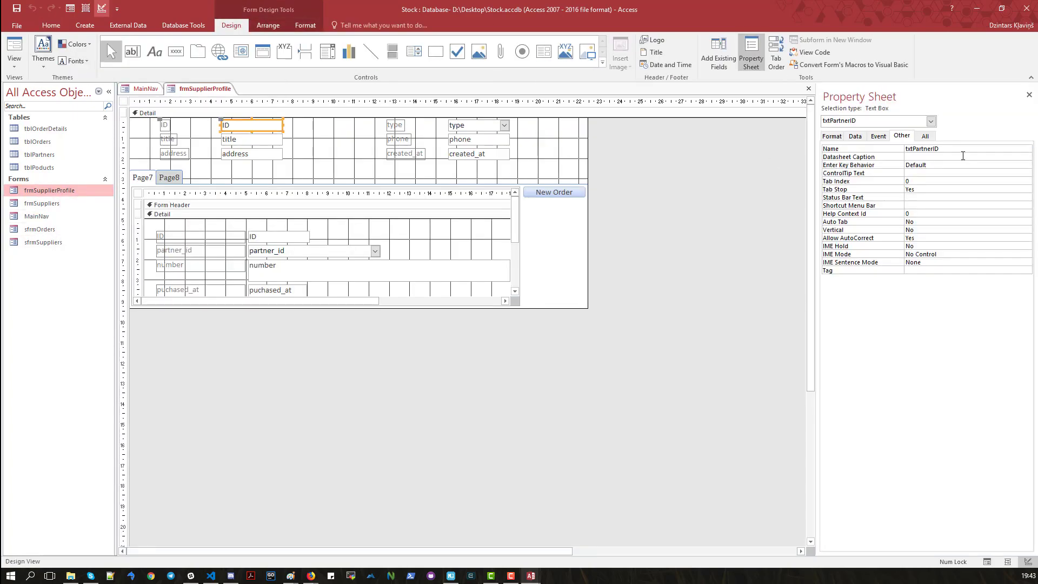
pyautogui.doubleClick(928, 149)
pyautogui.hotkey('ctrl', 'c')
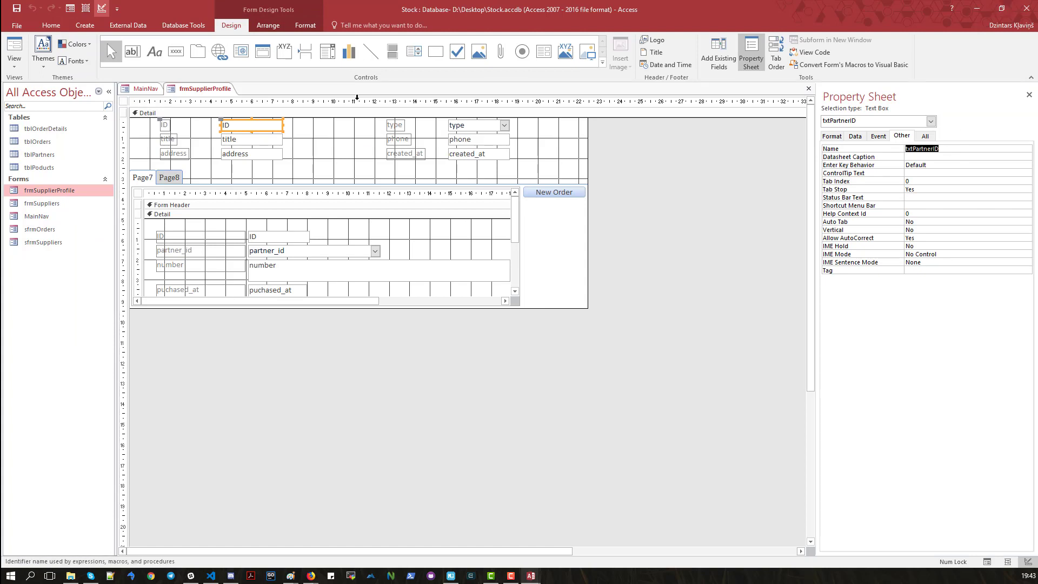
# Replace id in the OpenForm filter string with txtPartnerID in the VBA editor.
pyautogui.click(530, 577)
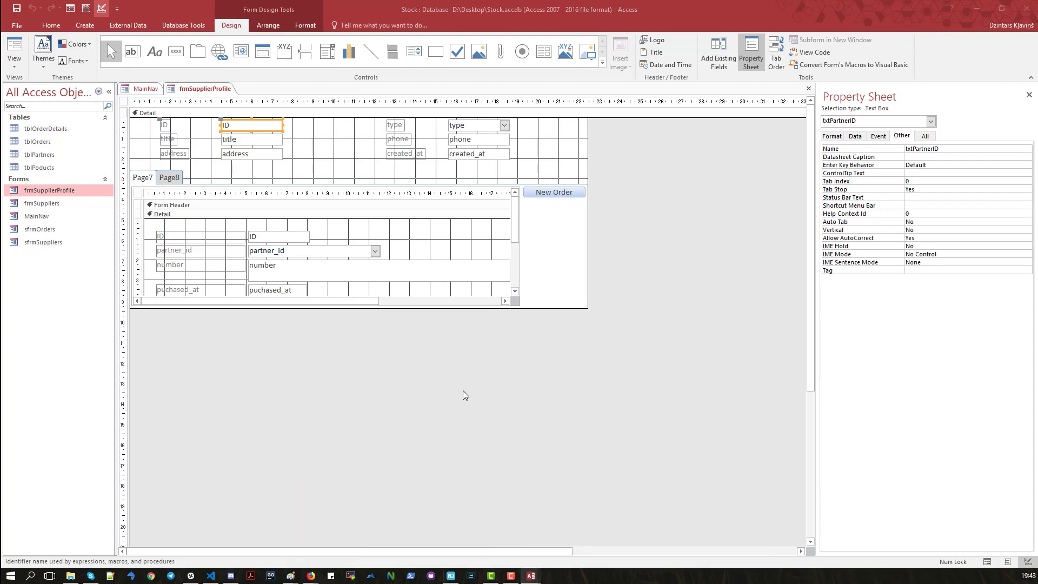
pyautogui.moveTo(531, 576)
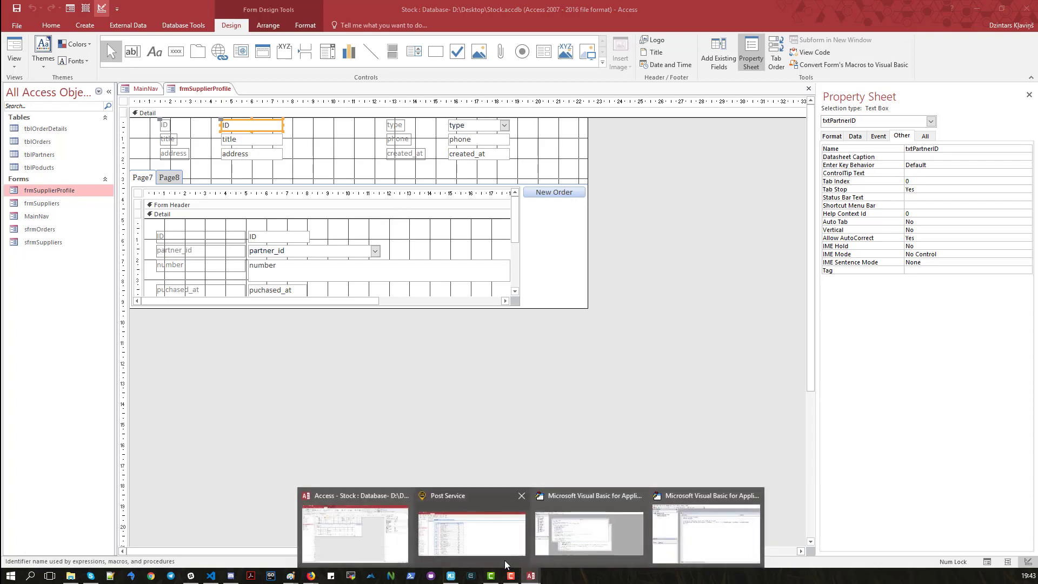
pyautogui.click(676, 533)
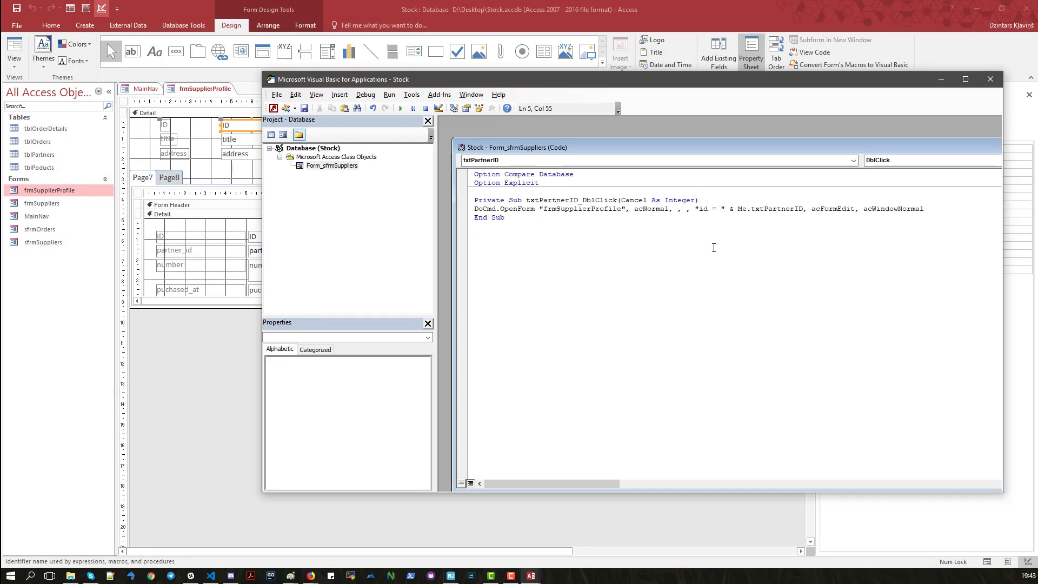
pyautogui.press('BackSpace')
pyautogui.press('BackSpace')
pyautogui.hotkey('ctrl', 'v')
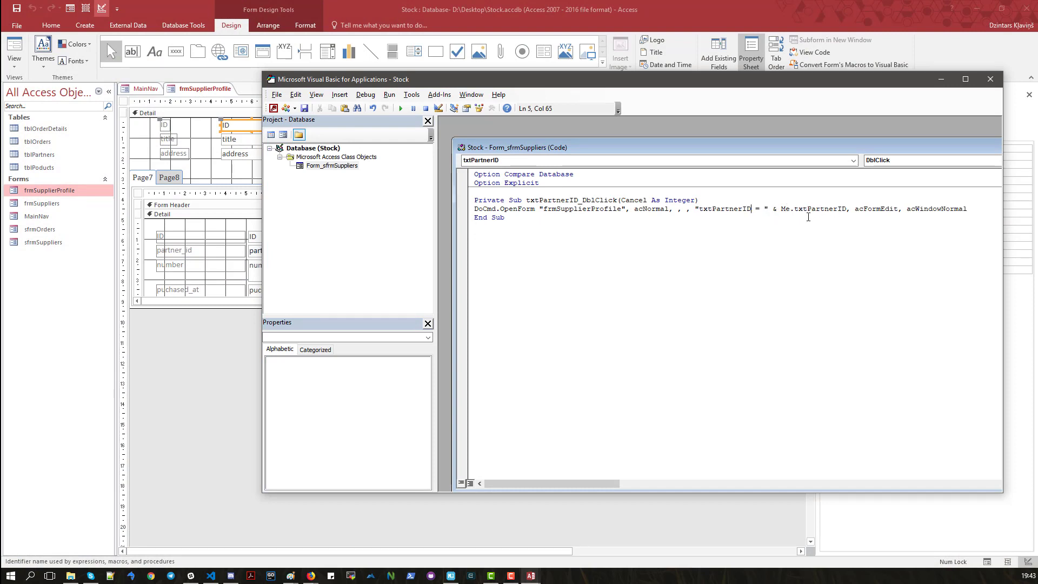
# Save and close both the frmSupplierProfile and MainNav forms.
pyautogui.click(205, 352)
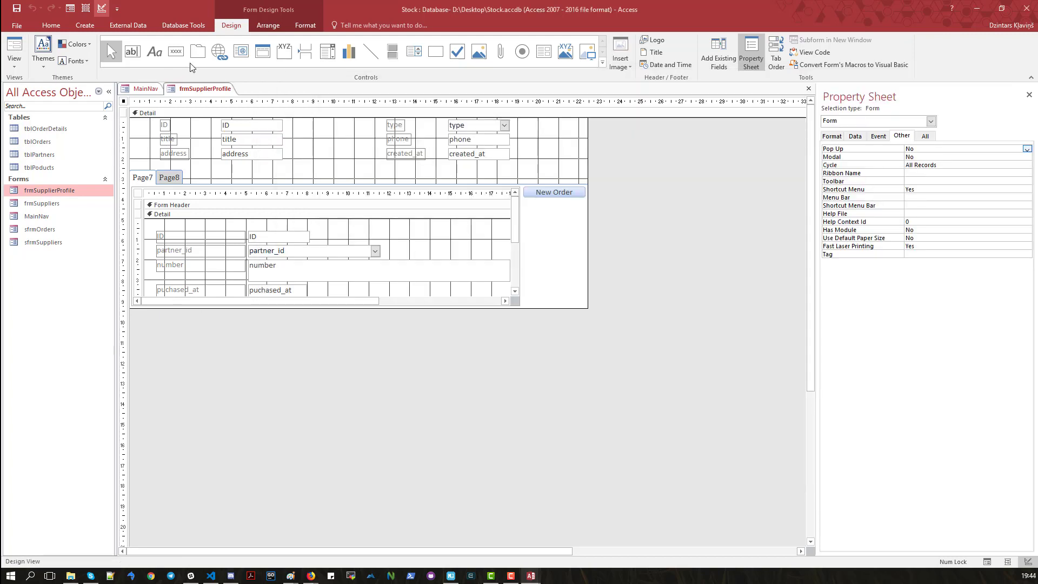
pyautogui.rightClick(198, 86)
pyautogui.click(233, 93)
pyautogui.rightClick(209, 89)
pyautogui.click(223, 107)
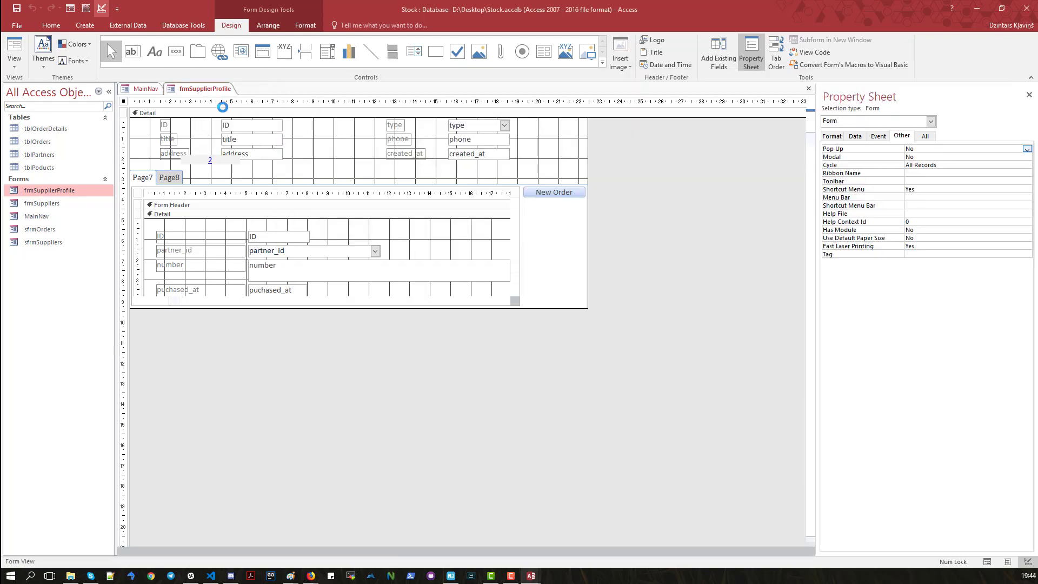
pyautogui.rightClick(156, 88)
pyautogui.click(180, 93)
pyautogui.rightClick(157, 87)
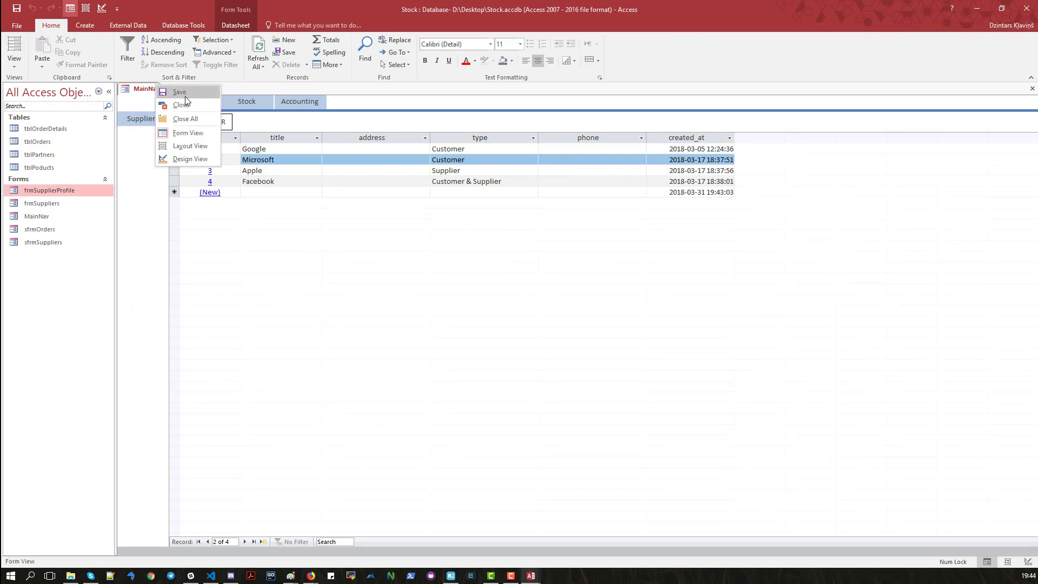
pyautogui.click(182, 105)
# Reopen MainNav, test the Microsoft record's ID link again, and debug the halted OpenForm line.
pyautogui.click(39, 216)
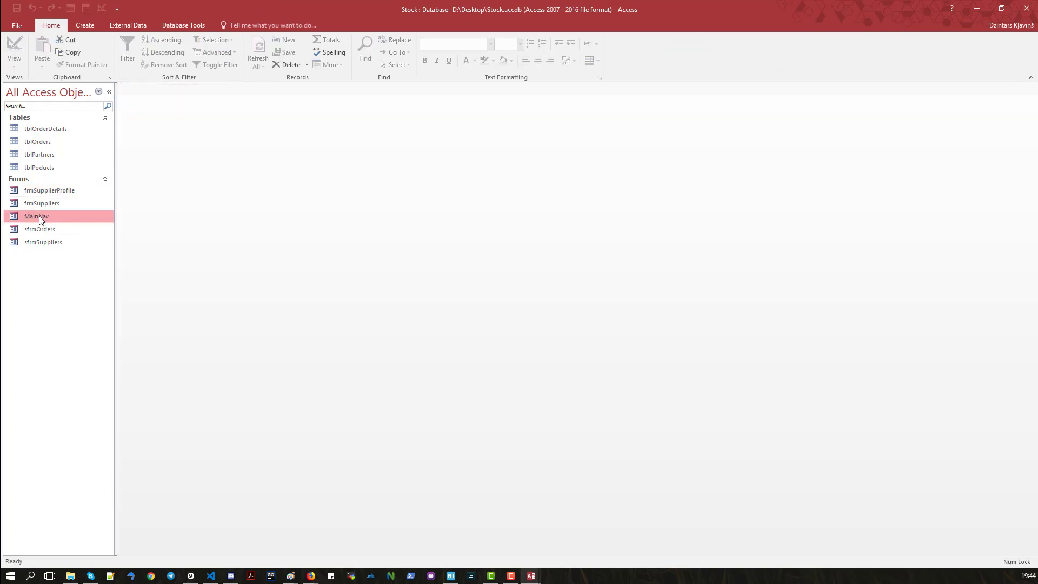
pyautogui.doubleClick(39, 216)
pyautogui.doubleClick(210, 160)
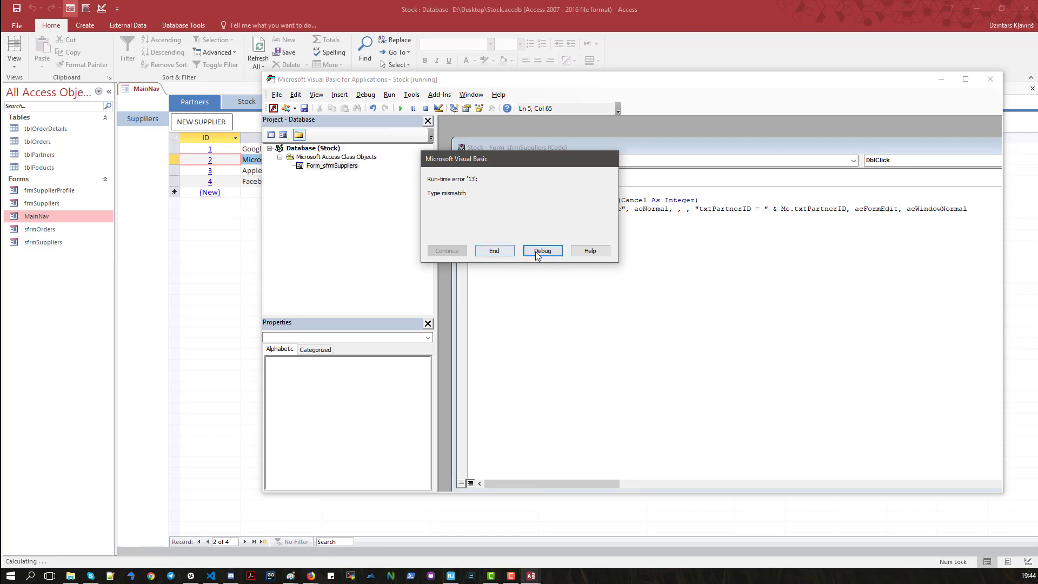
pyautogui.click(538, 252)
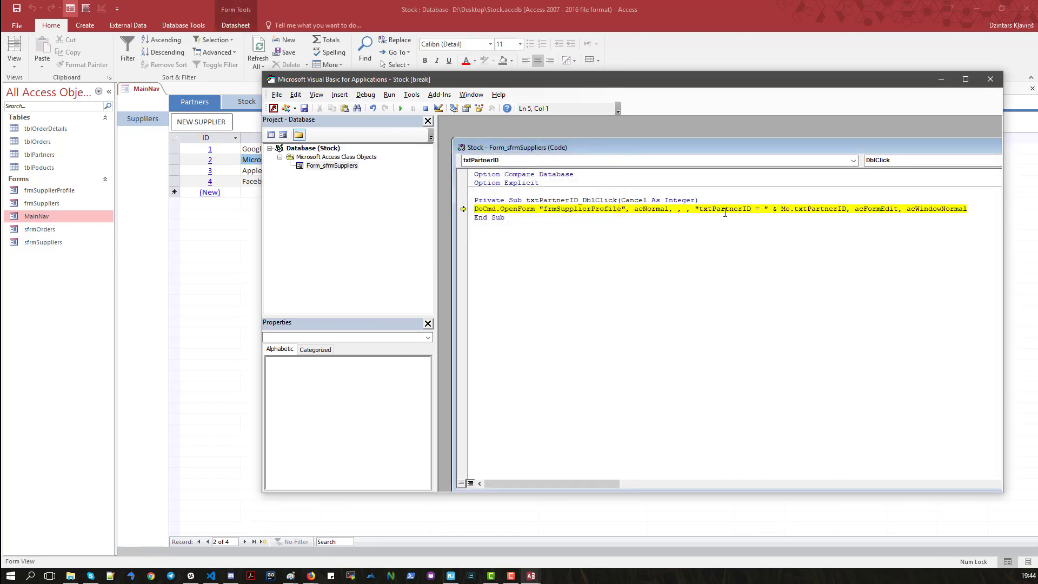
# Examine the filter field name, the Me reference and the procedure name in the double-click code.
pyautogui.doubleClick(726, 209)
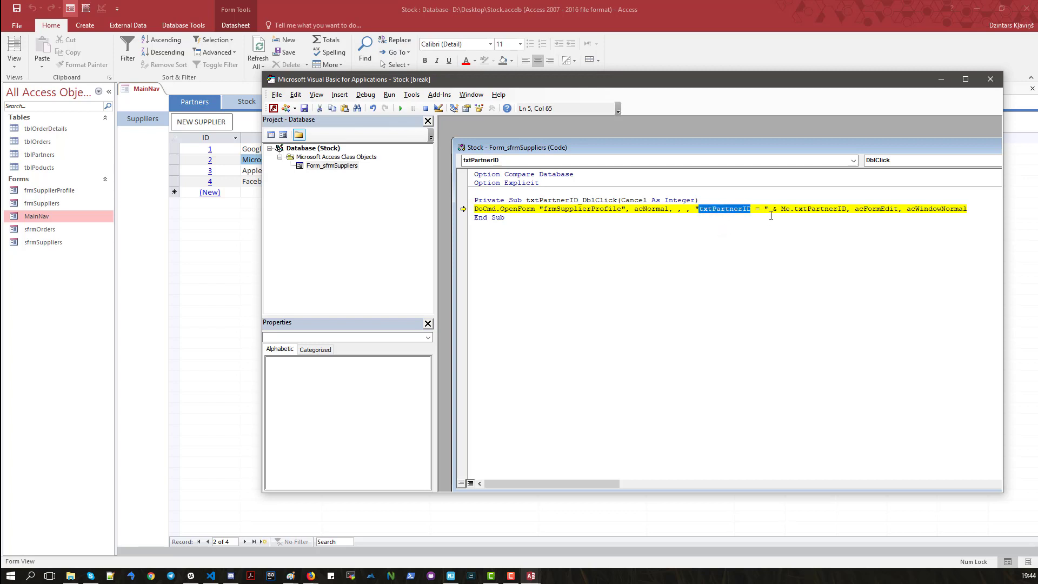
pyautogui.moveTo(791, 211)
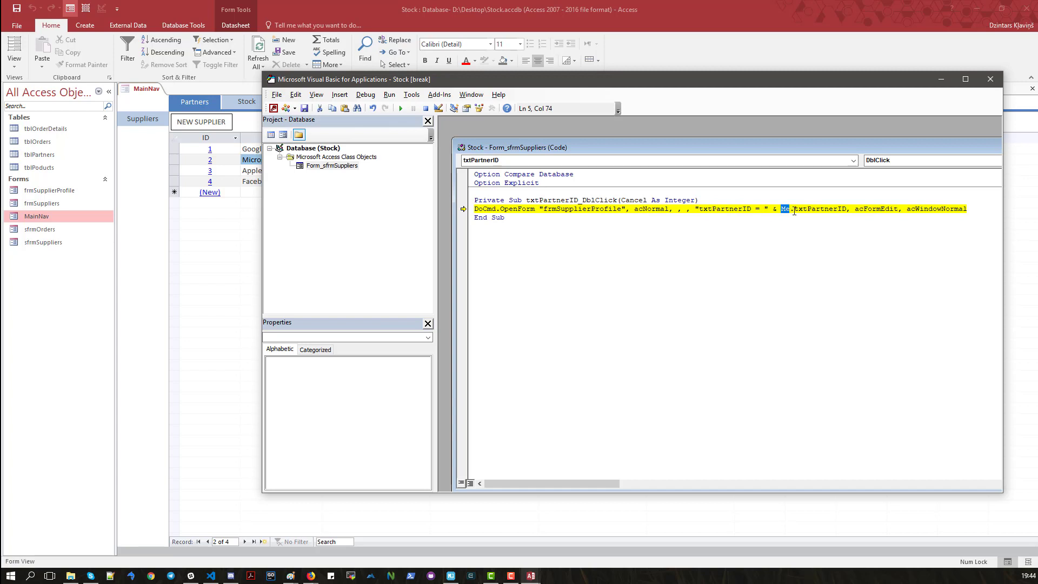
pyautogui.doubleClick(557, 200)
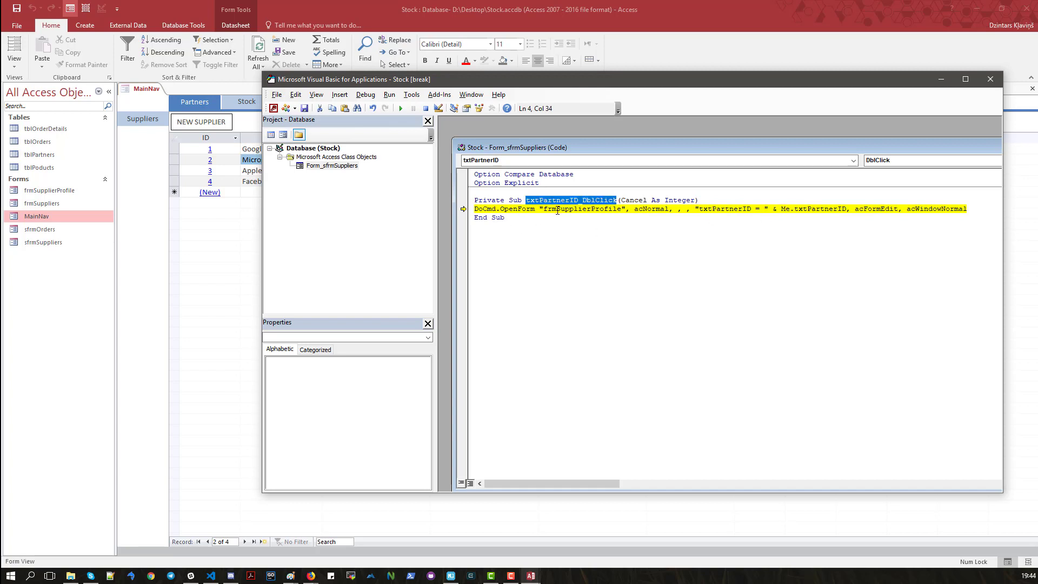
pyautogui.click(587, 201)
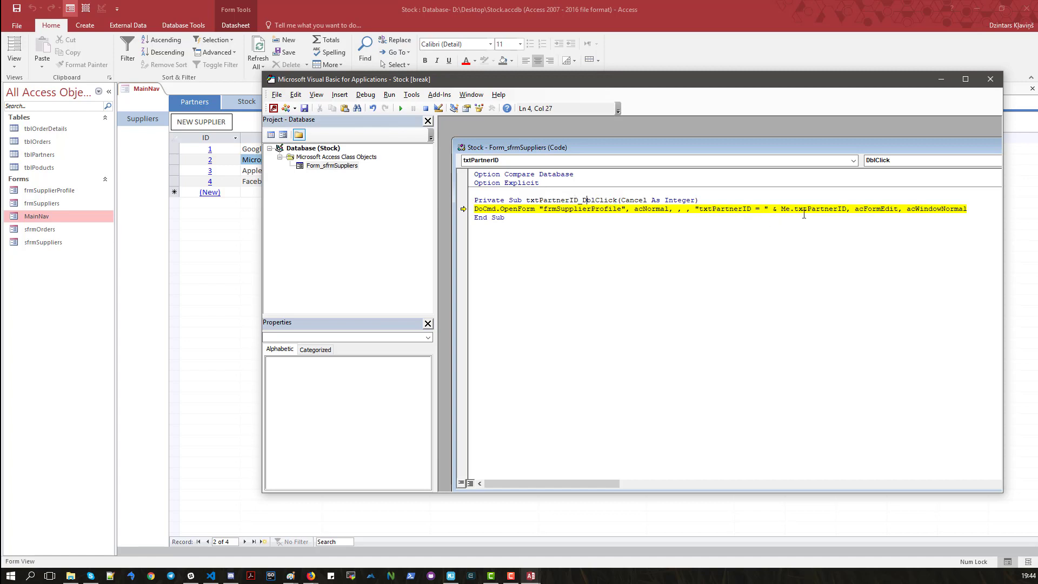
# Check the value of Me.txtPartnerID in the halted OpenForm line and reset the code execution.
pyautogui.moveTo(834, 209)
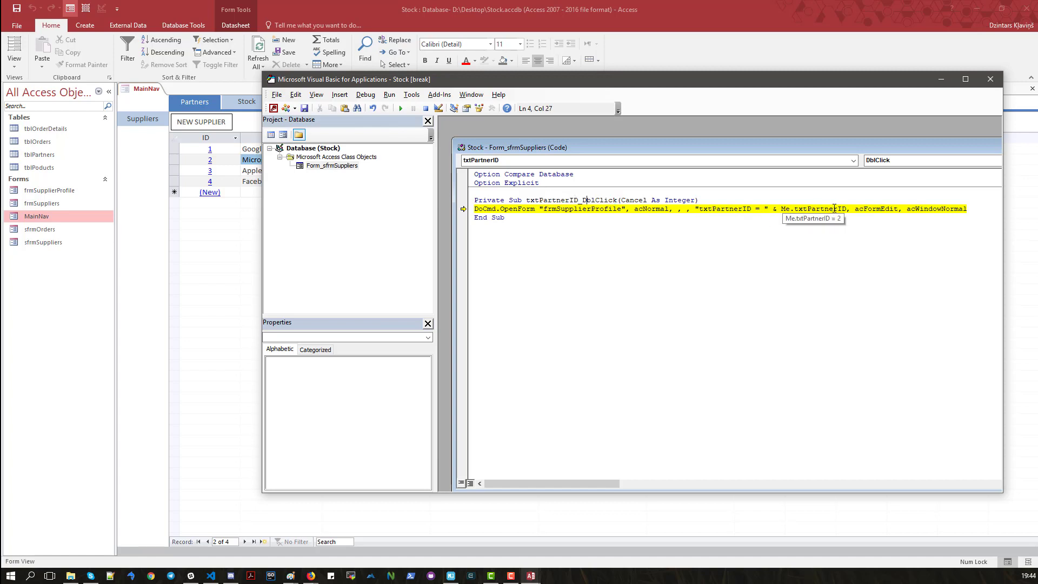
pyautogui.click(835, 209)
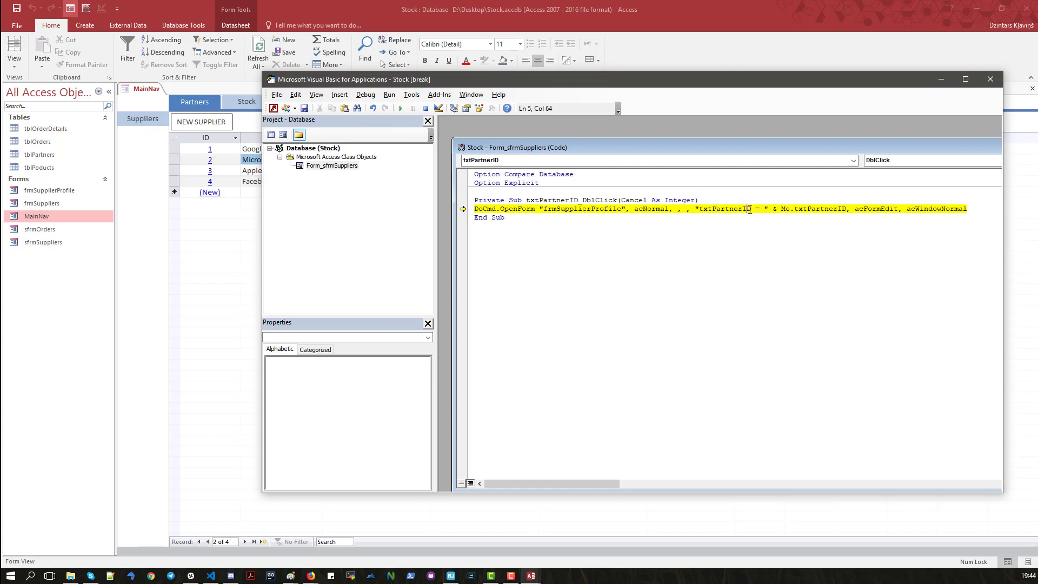
pyautogui.moveTo(751, 209); pyautogui.dragTo(699, 209)
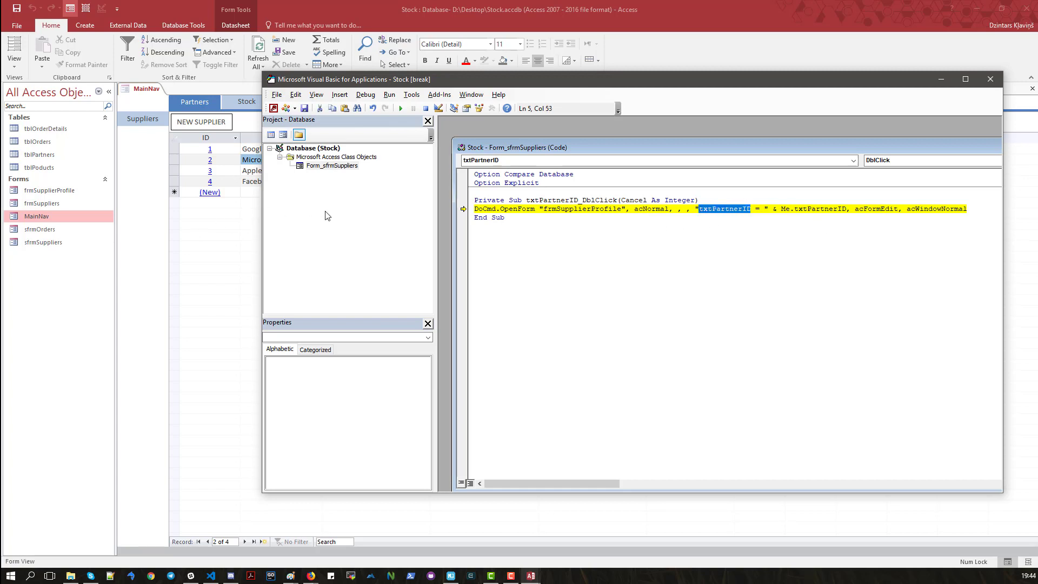
pyautogui.click(425, 109)
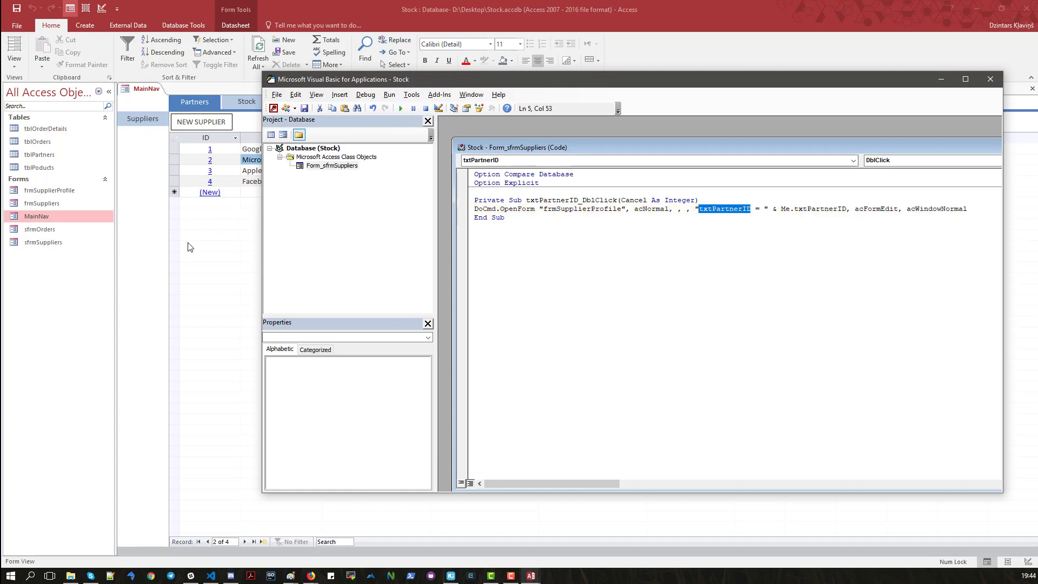
# Inspect the control source of the partner ID text box in frmSupplierProfile's Design View, and close the form.
pyautogui.click(203, 240)
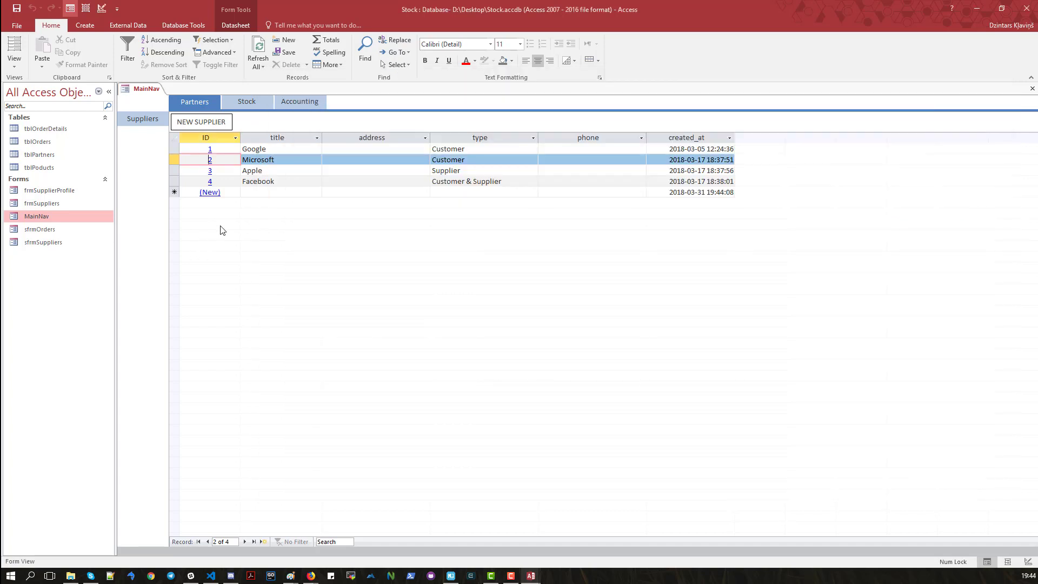
pyautogui.rightClick(46, 191)
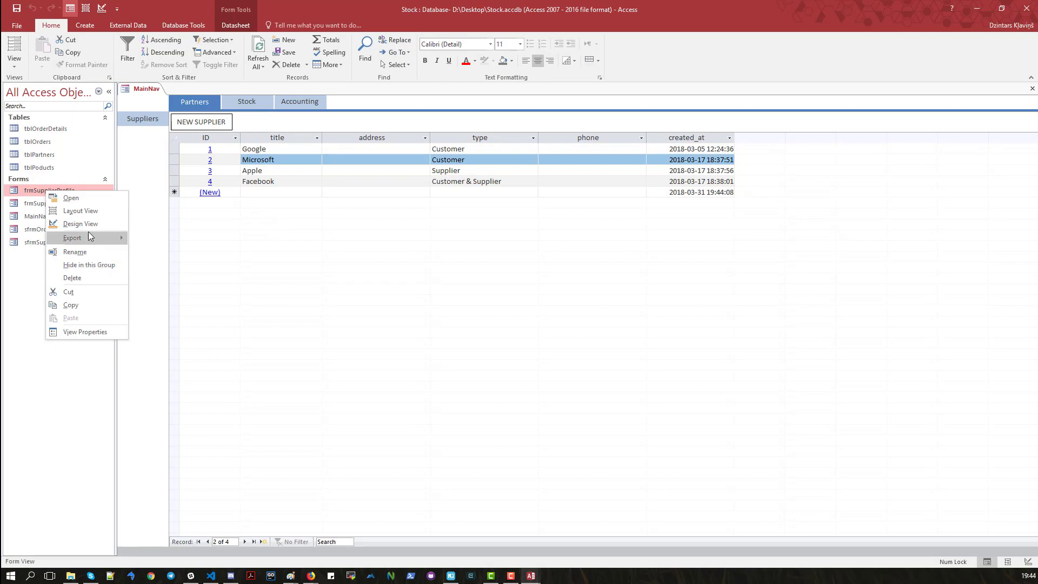
pyautogui.click(86, 222)
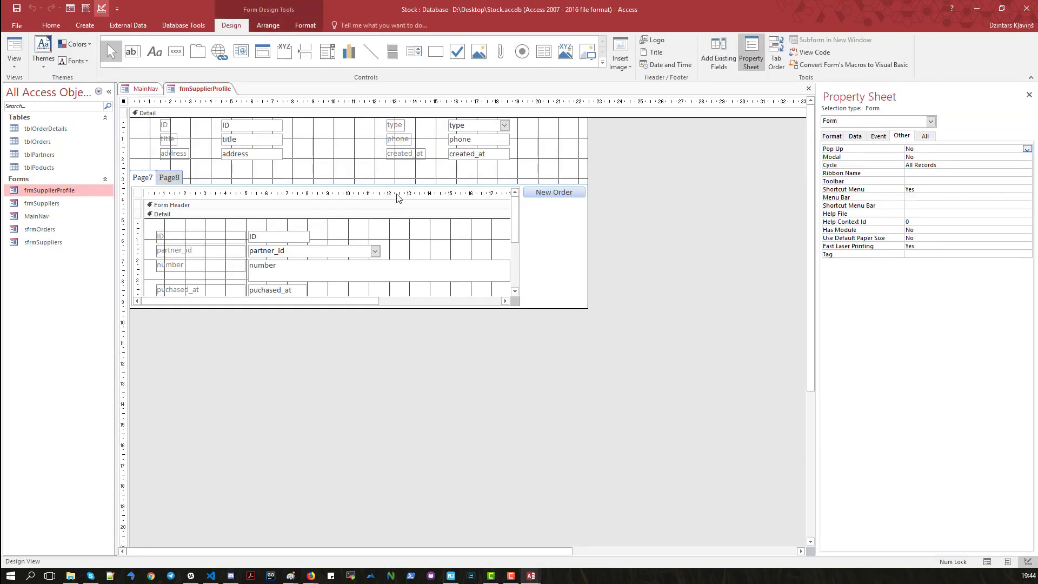
pyautogui.click(257, 128)
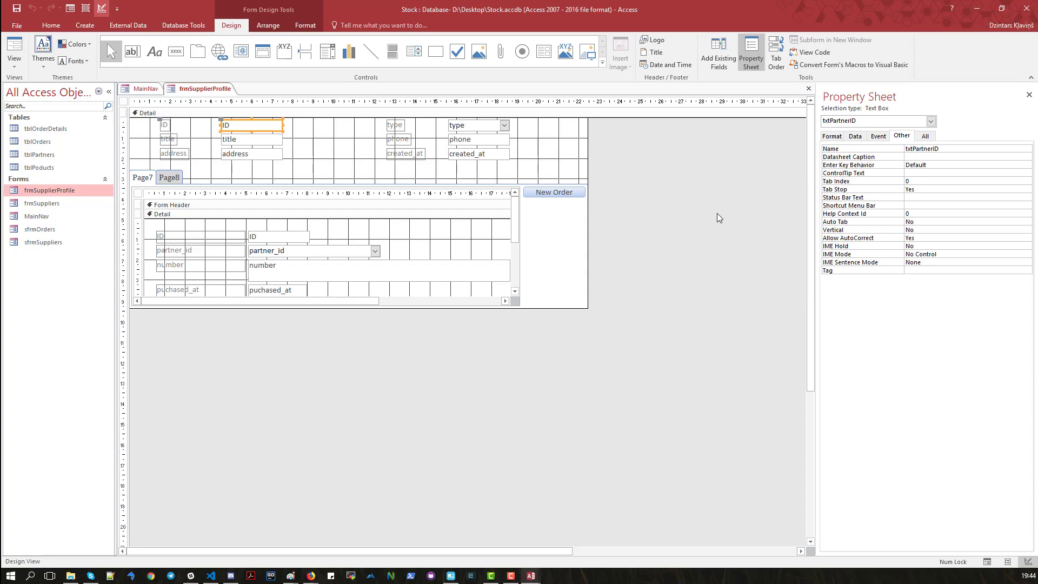
pyautogui.click(857, 137)
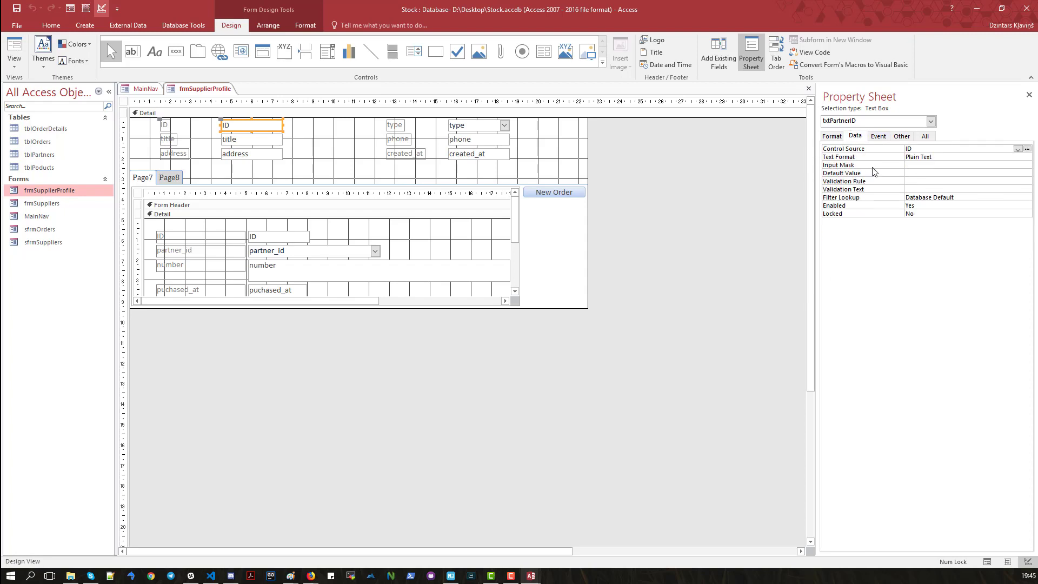
pyautogui.click(924, 150)
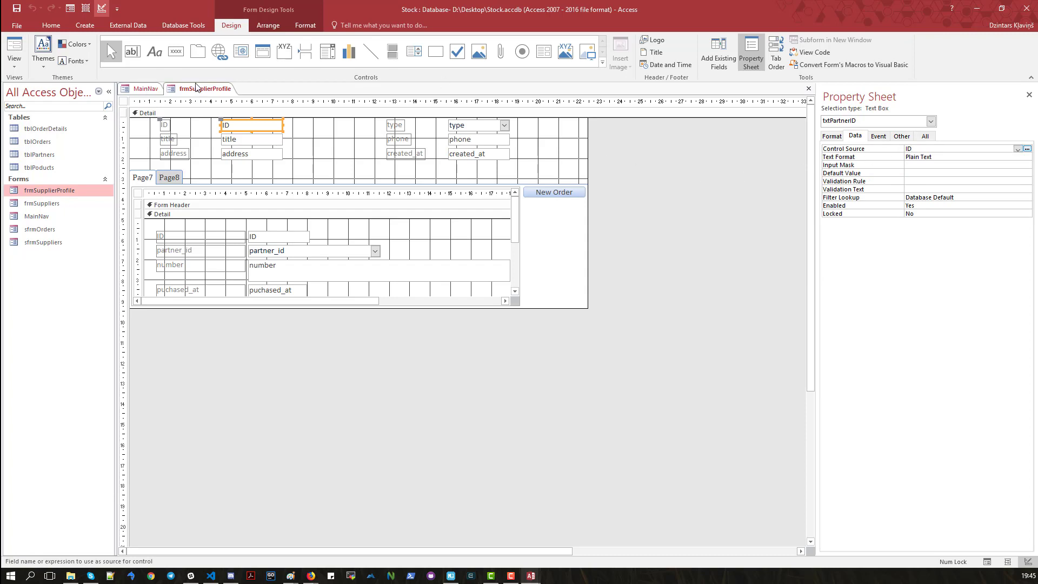
pyautogui.rightClick(208, 89)
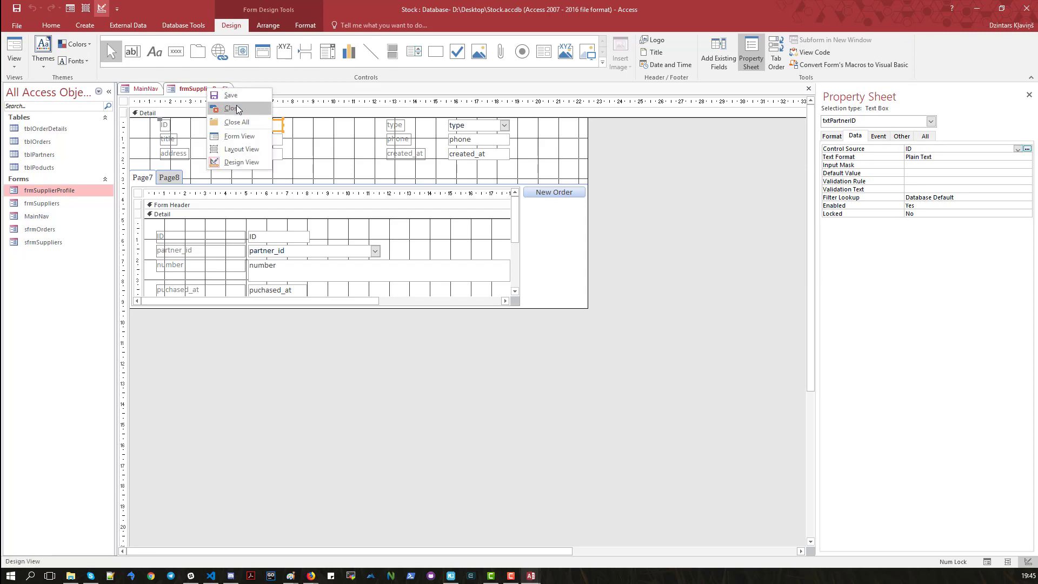
pyautogui.click(229, 108)
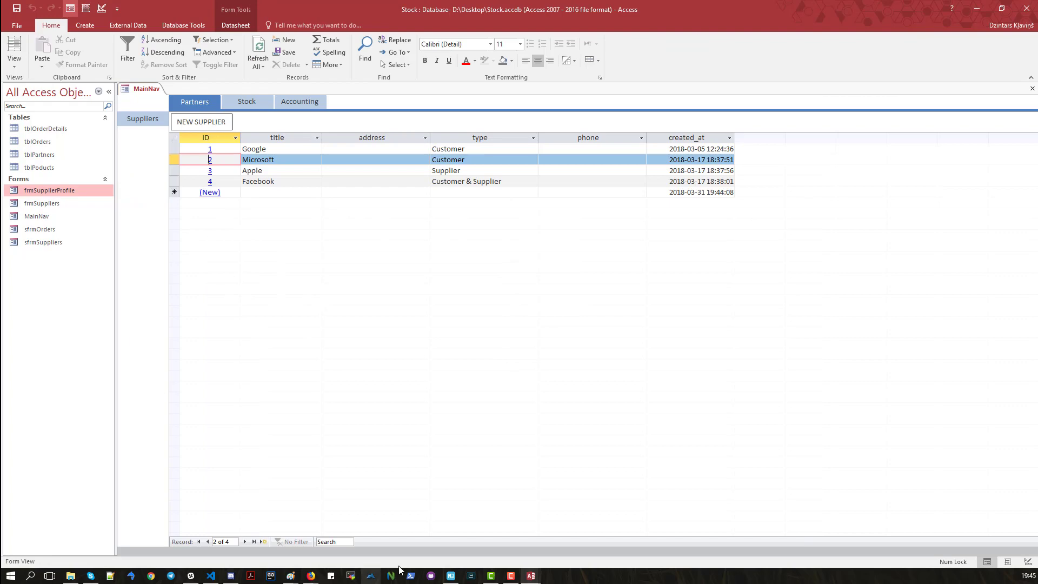
# Change the field name in the OpenForm filter string from txtPartnerID to ID in the VBA editor.
pyautogui.moveTo(541, 577)
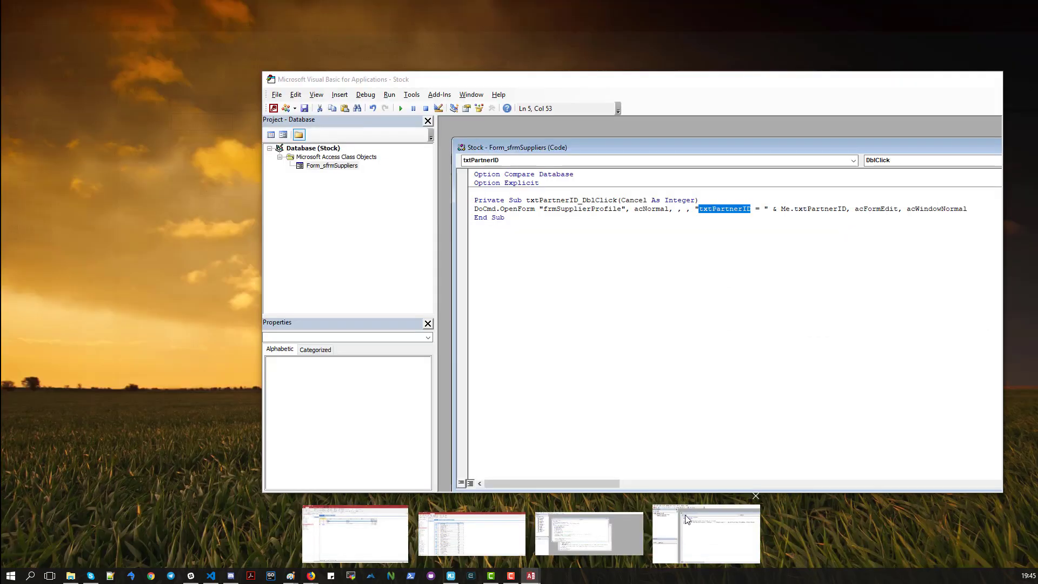
pyautogui.click(611, 532)
pyautogui.moveTo(743, 210); pyautogui.dragTo(701, 211)
pyautogui.press('BackSpace')
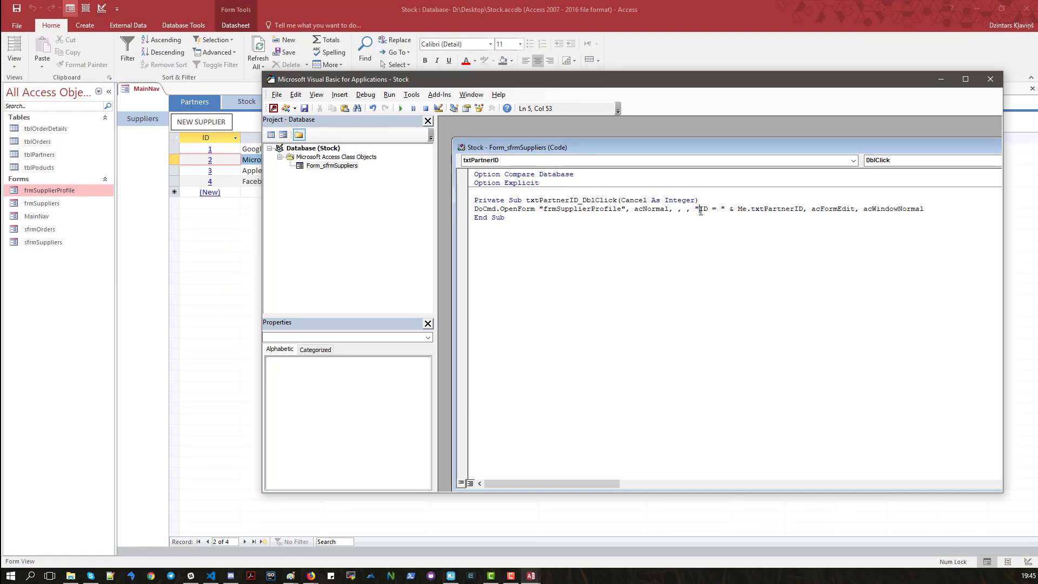
pyautogui.doubleClick(752, 209)
pyautogui.click(785, 233)
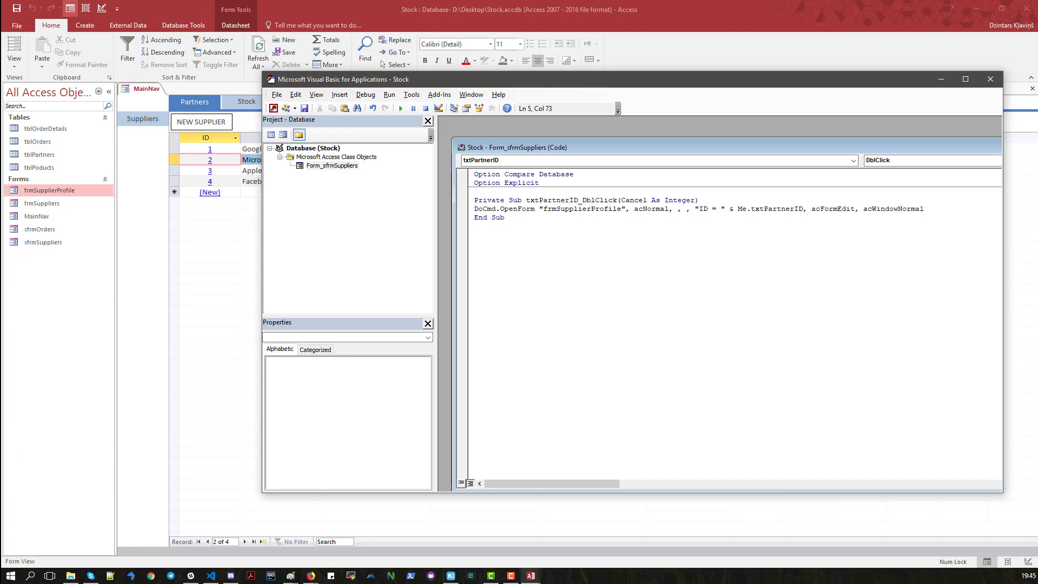
# Remove the acNormal argument and its comma from the OpenForm call so the filter moves one argument position forward.
pyautogui.press('super+comma')
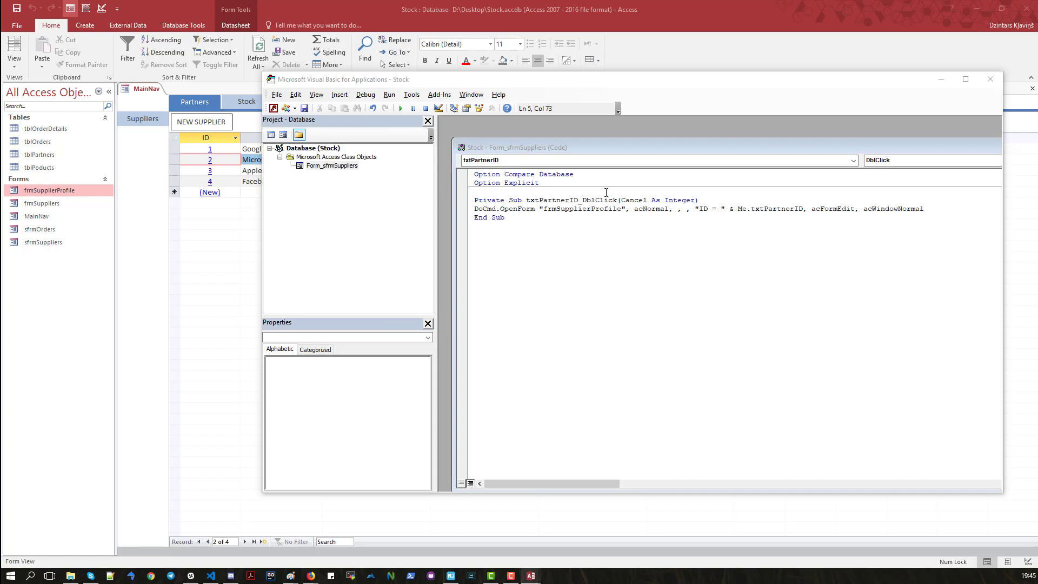
pyautogui.click(679, 209)
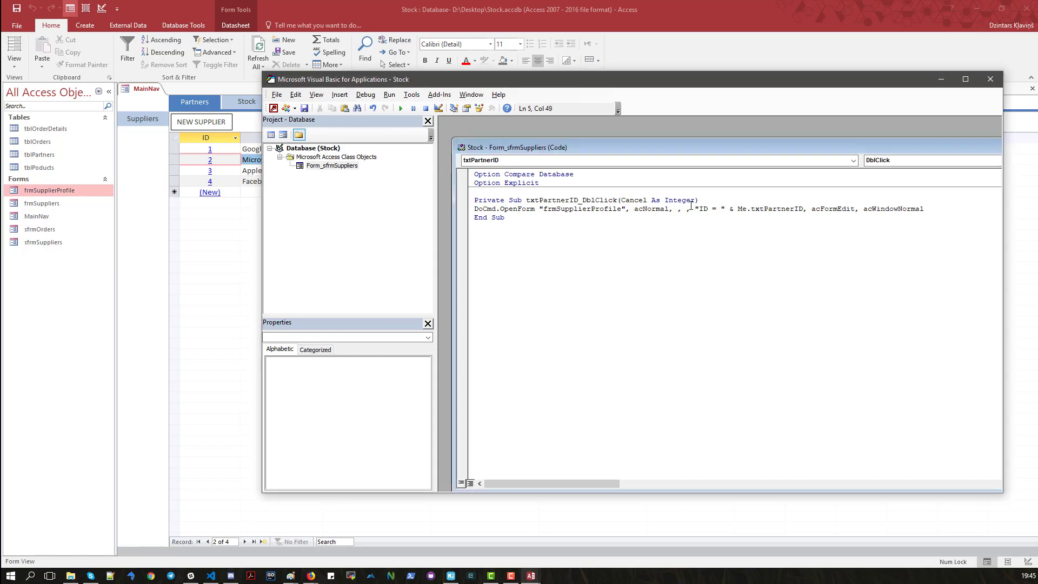
pyautogui.moveTo(669, 209); pyautogui.dragTo(630, 210)
pyautogui.press('Delete')
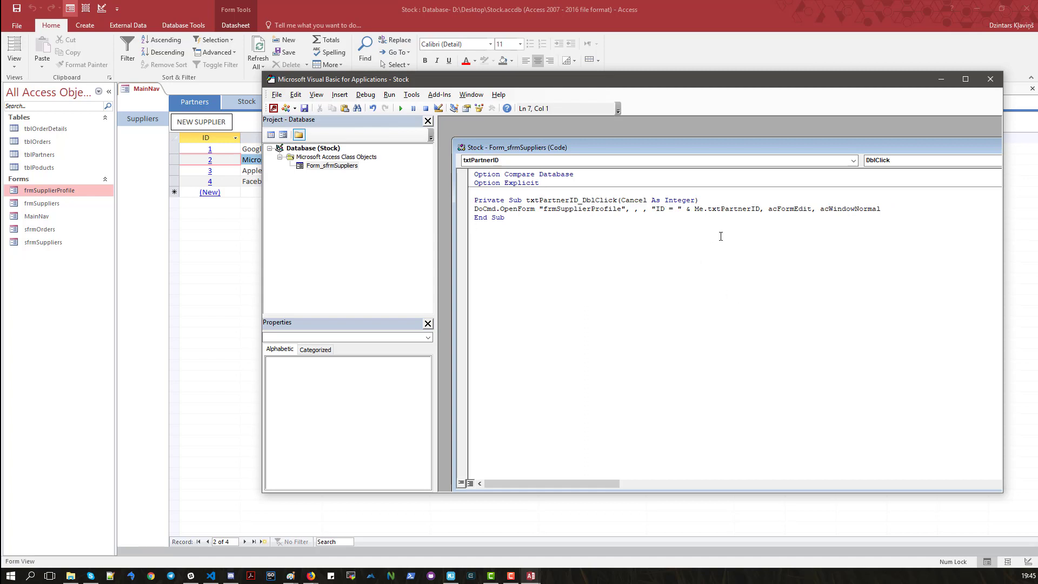
pyautogui.click(752, 210)
# Return to MainNav, test the Microsoft record's ID link, and close the supplier profile form.
pyautogui.click(233, 286)
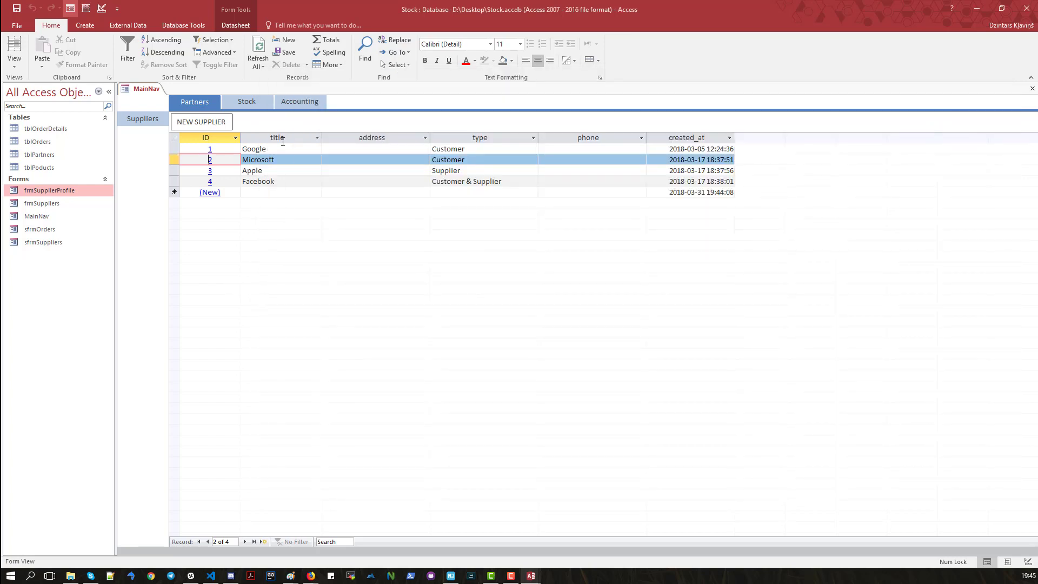
pyautogui.click(211, 161)
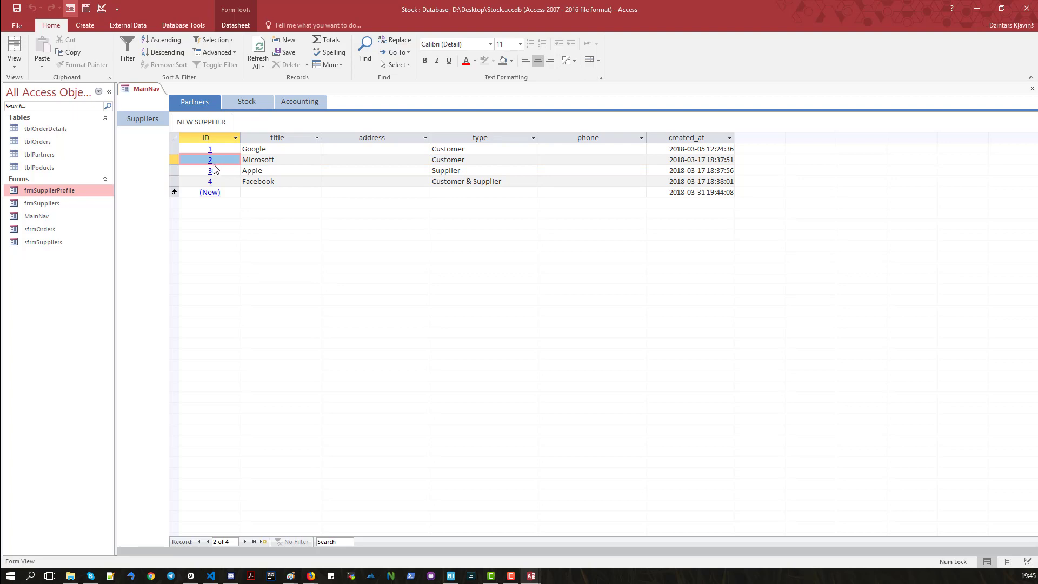
pyautogui.click(211, 163)
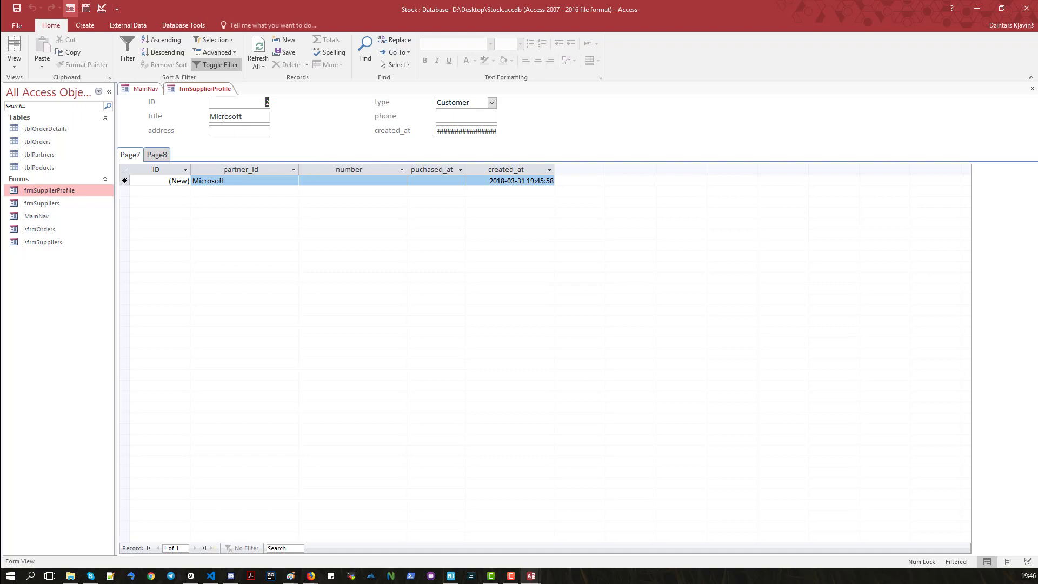
pyautogui.rightClick(217, 90)
pyautogui.click(243, 109)
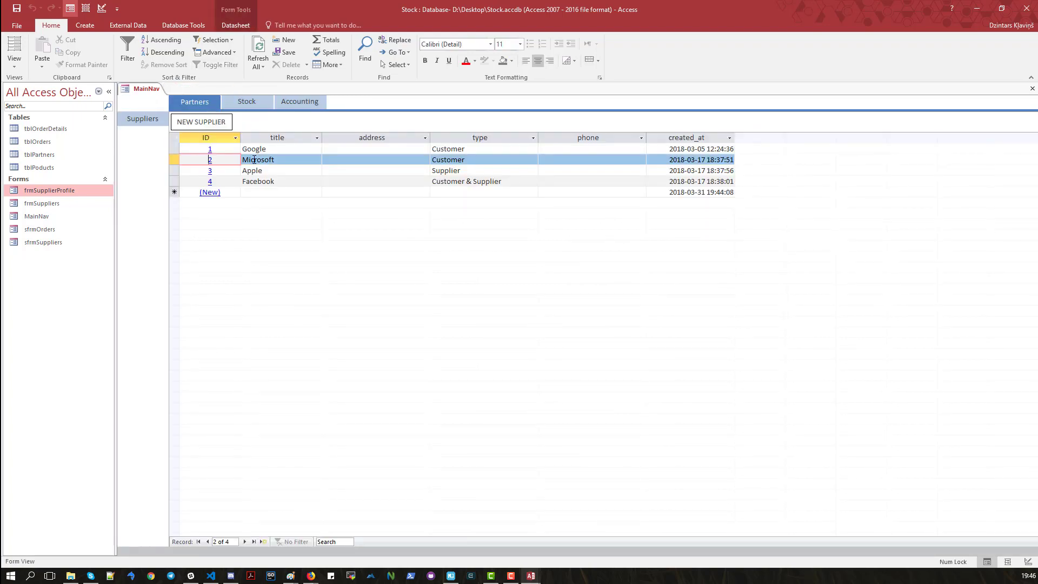
# Test the Google record's ID link in the supplier list and close its profile form.
pyautogui.click(211, 149)
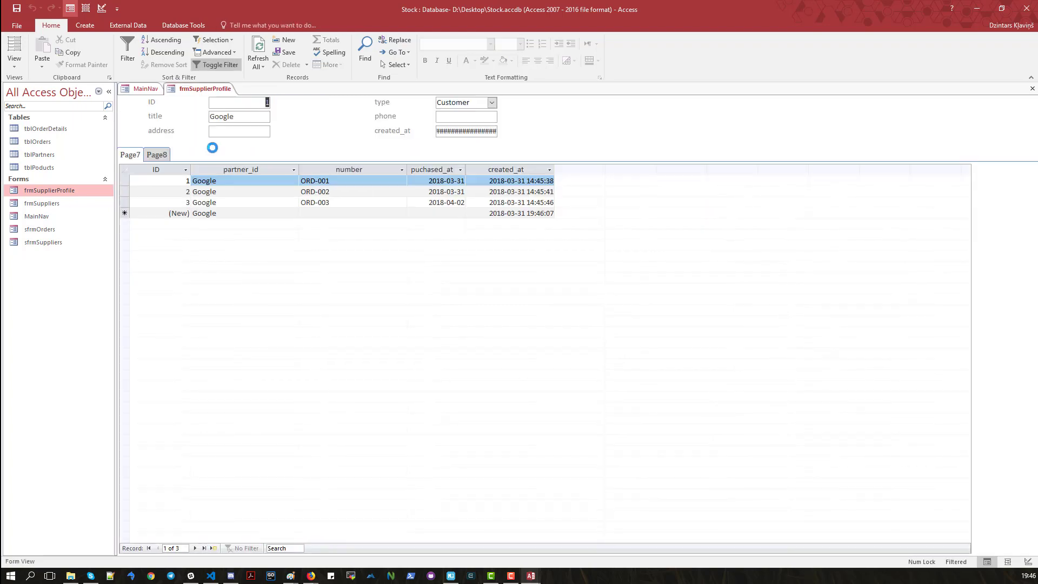
pyautogui.doubleClick(221, 116)
pyautogui.rightClick(201, 82)
pyautogui.rightClick(187, 95)
pyautogui.click(215, 112)
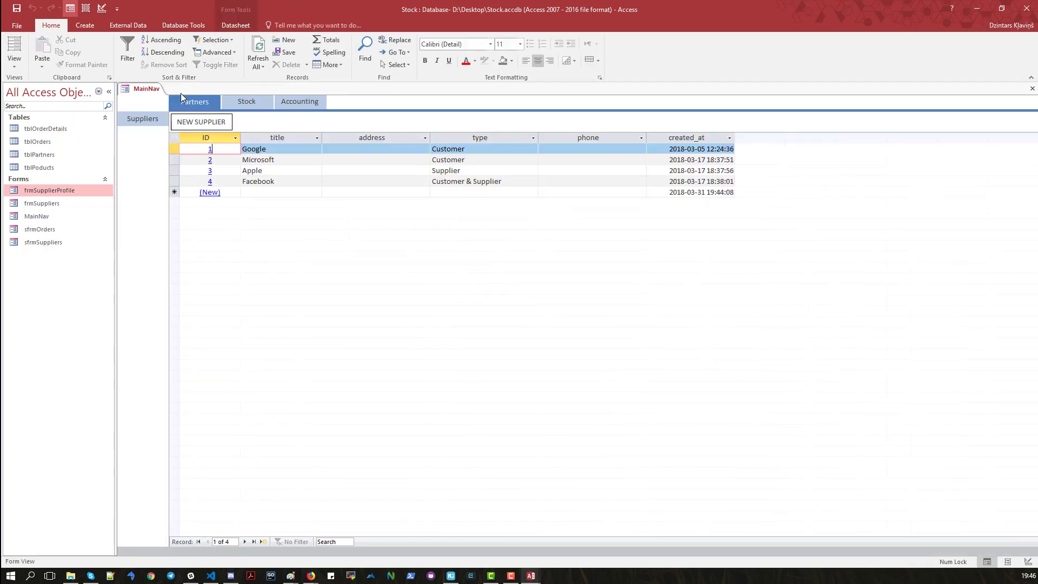
# Test the Facebook record's ID link in the supplier list and close its profile form.
pyautogui.click(212, 182)
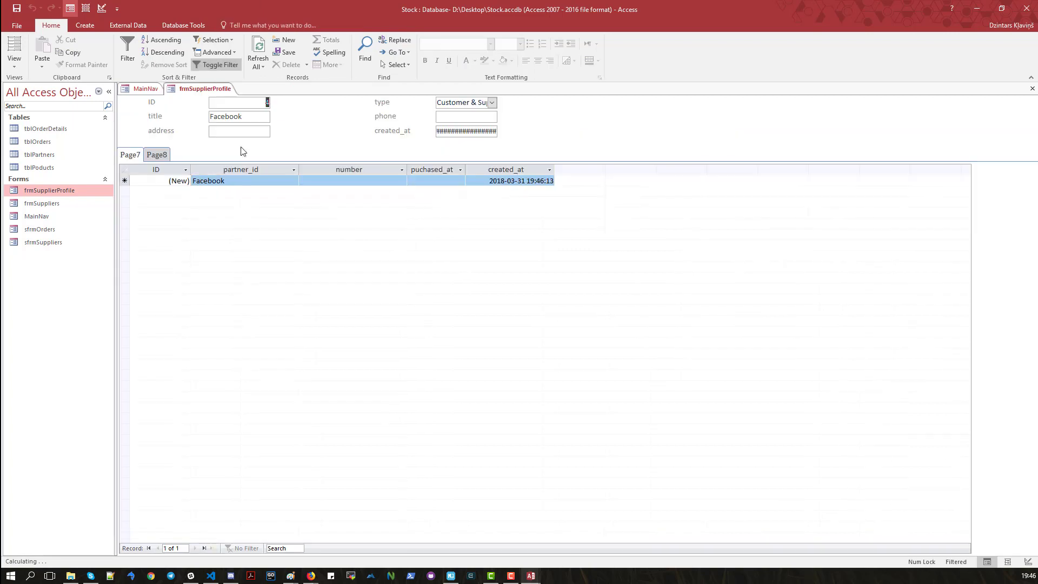
pyautogui.rightClick(208, 95)
pyautogui.click(209, 95)
pyautogui.rightClick(208, 95)
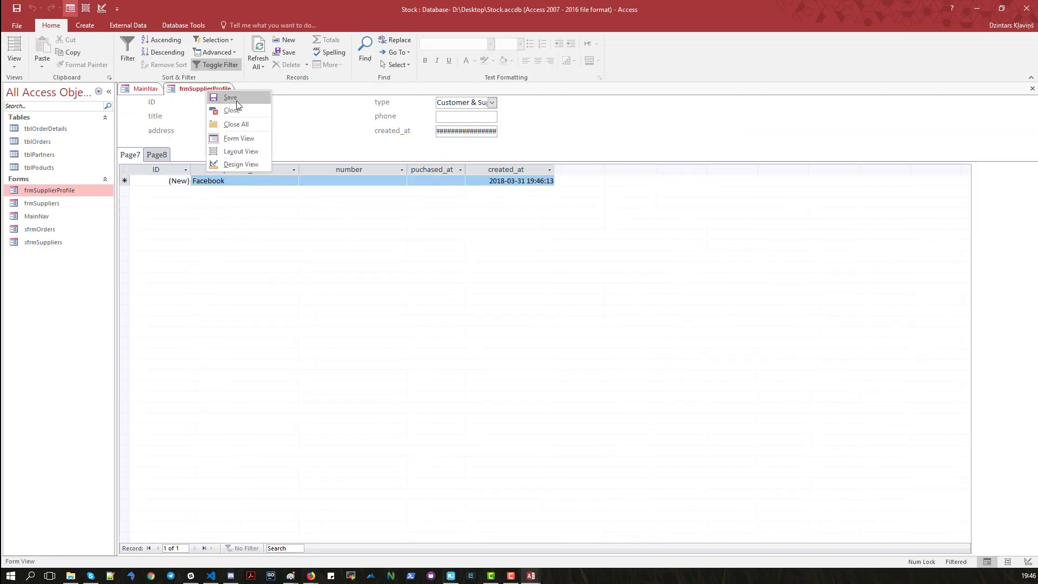
pyautogui.click(233, 114)
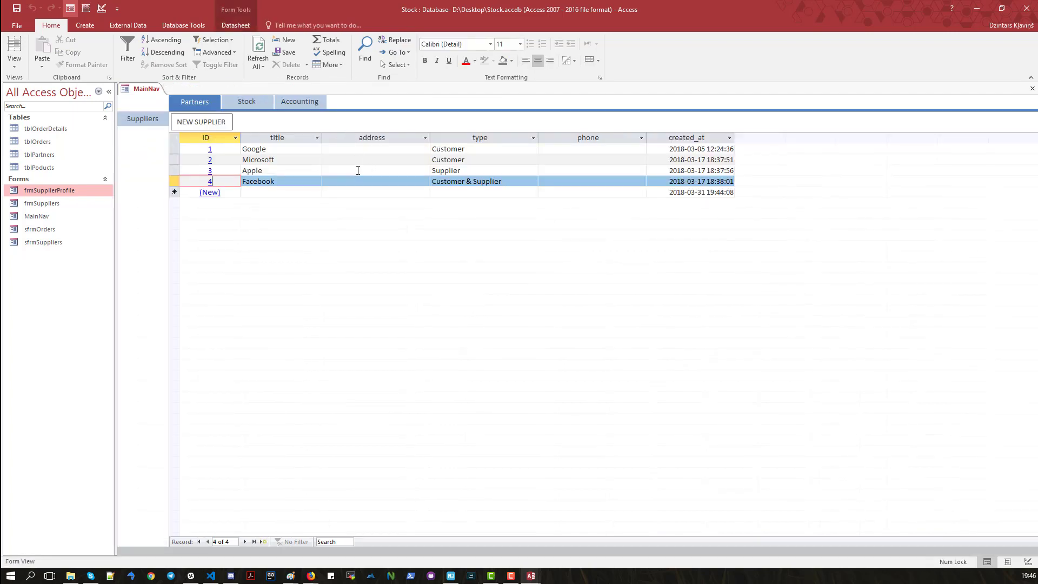
# Open the Google supplier's profile from its ID again and close the form.
pyautogui.click(211, 151)
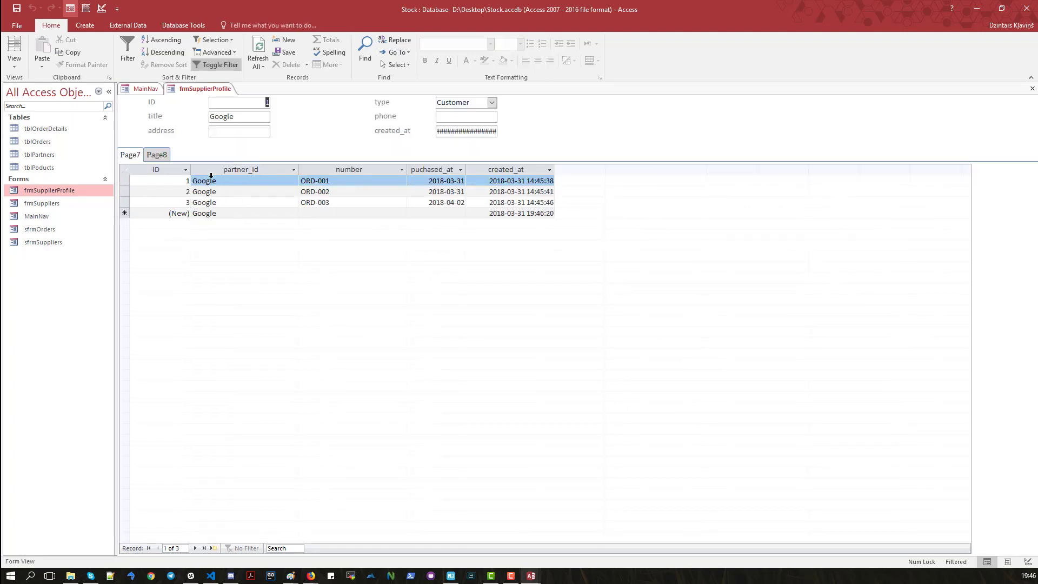
pyautogui.rightClick(200, 89)
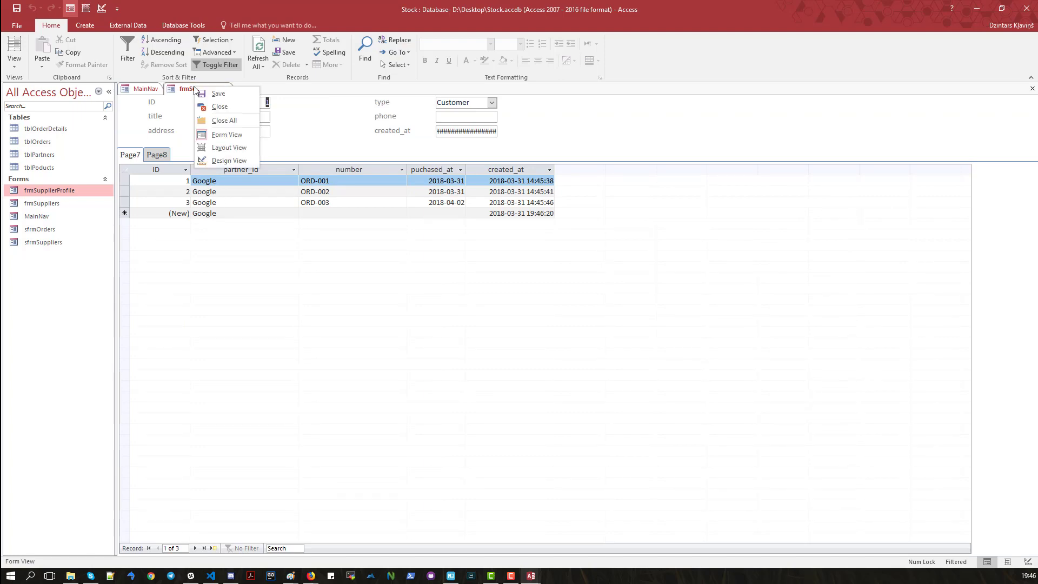
pyautogui.click(229, 109)
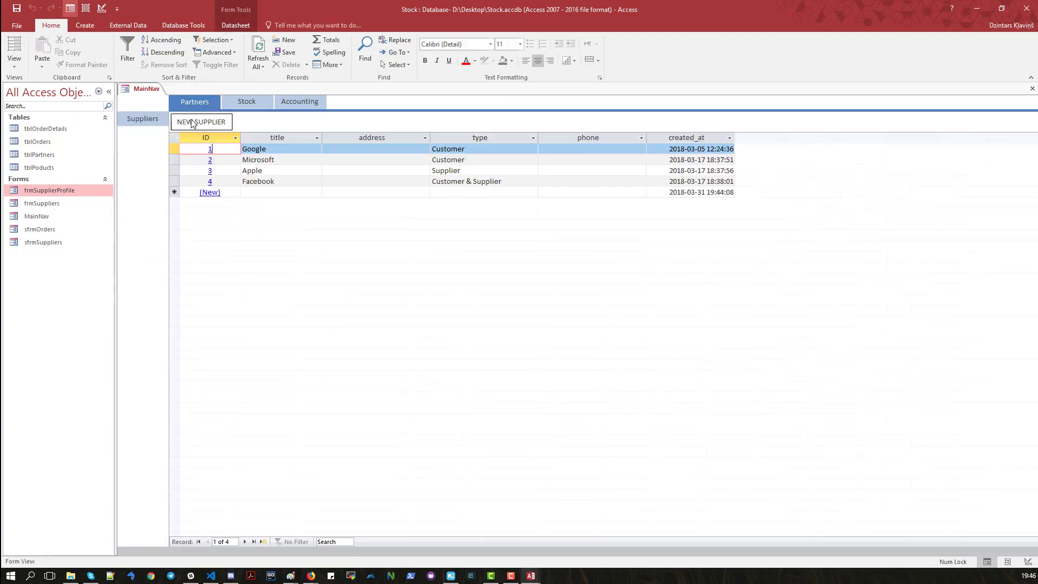
# Open the Microsoft supplier's profile from its ID once more and close the form.
pyautogui.click(210, 160)
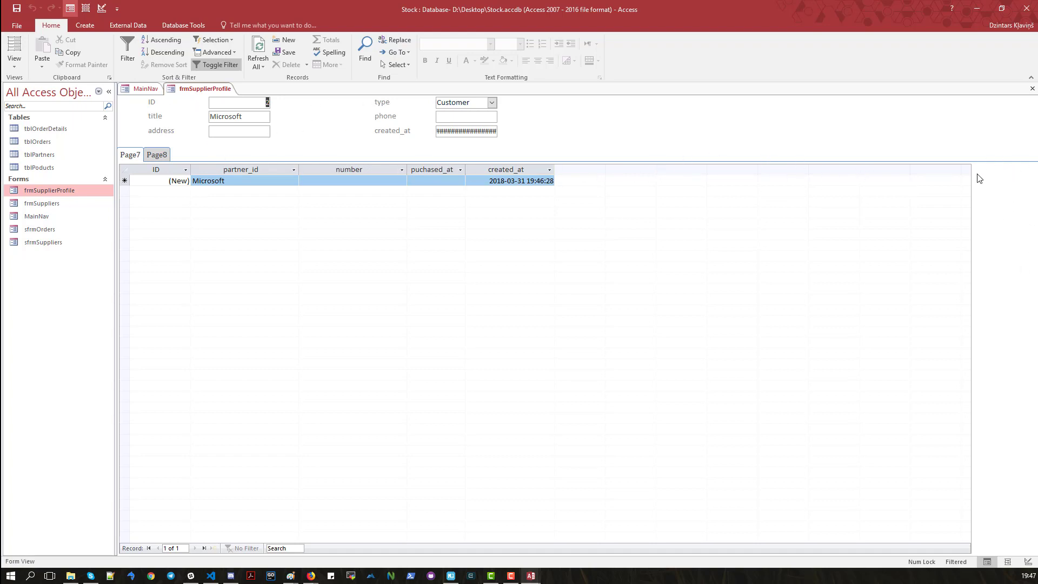
pyautogui.rightClick(217, 93)
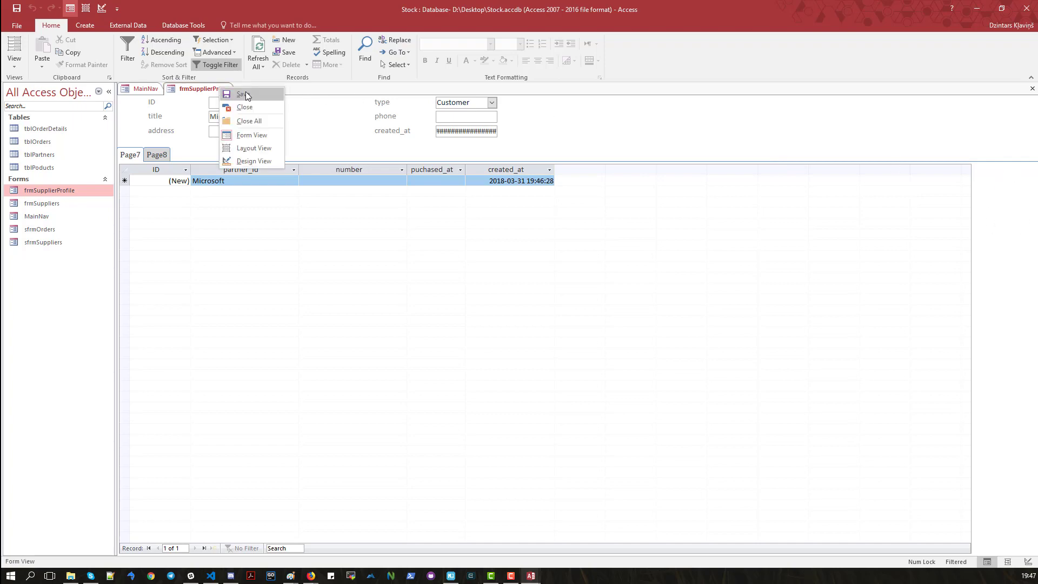
pyautogui.press('Escape')
pyautogui.rightClick(216, 93)
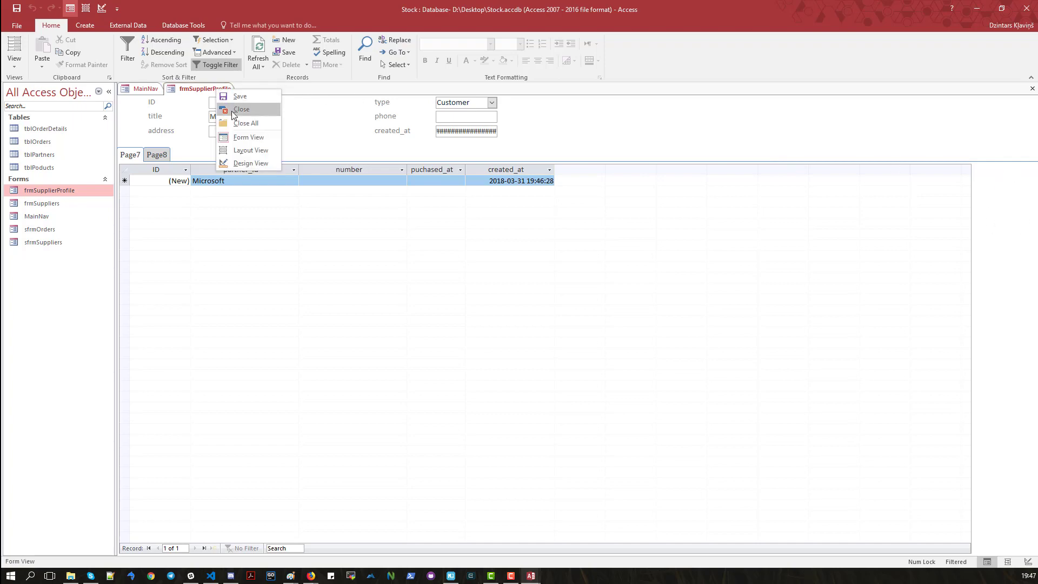